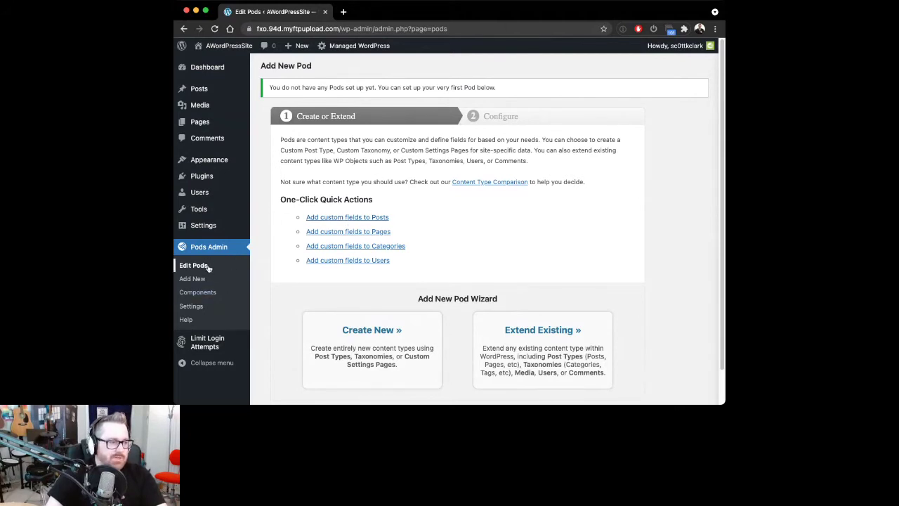
Start creating a new custom post type with the singular label Book and the plural label Books
scroll(369, 167, down, 1)
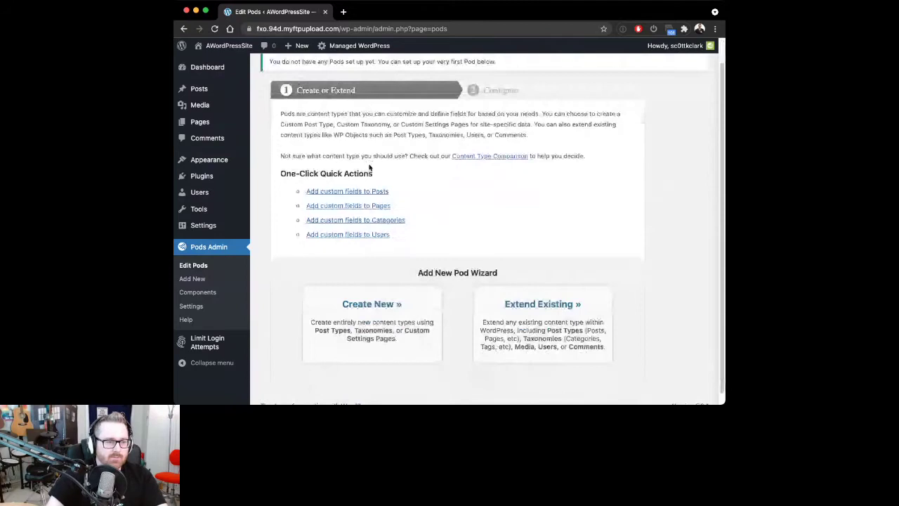
scroll(370, 168, down, 1)
scroll(520, 263, up, 2)
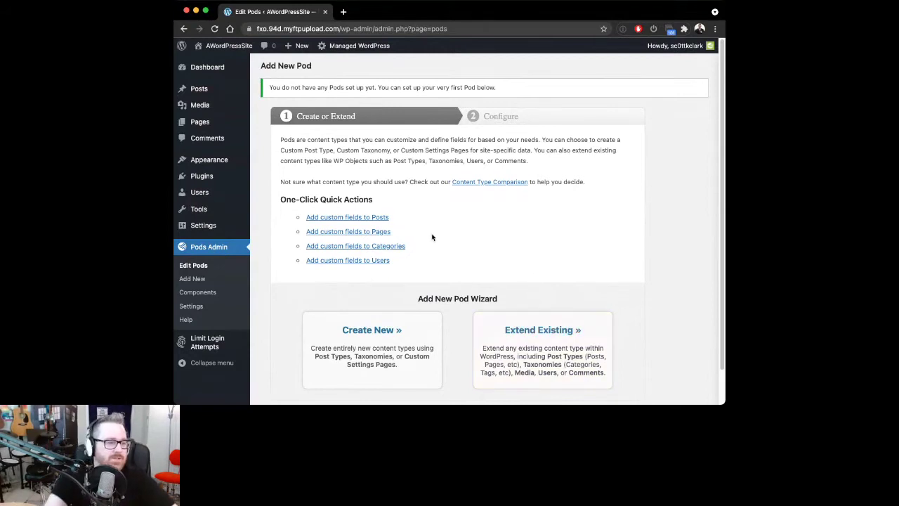
click(326, 337)
click(383, 255)
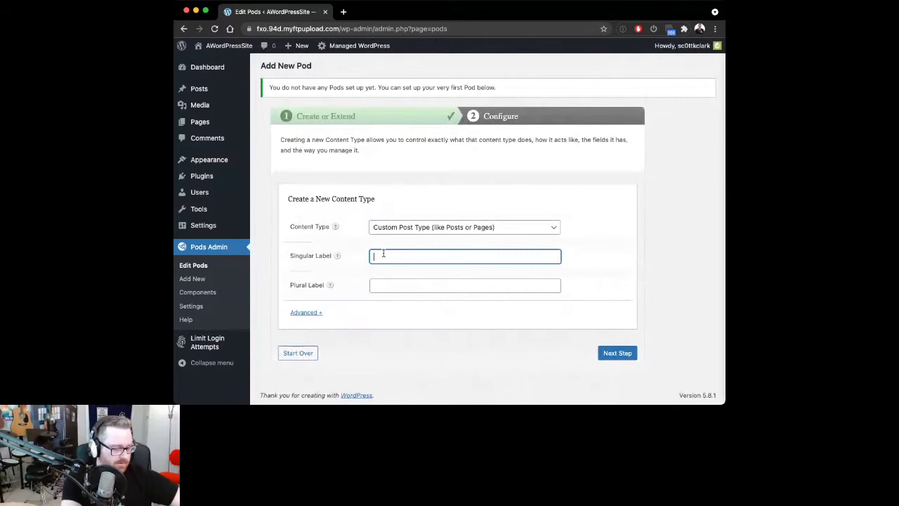
text(B)
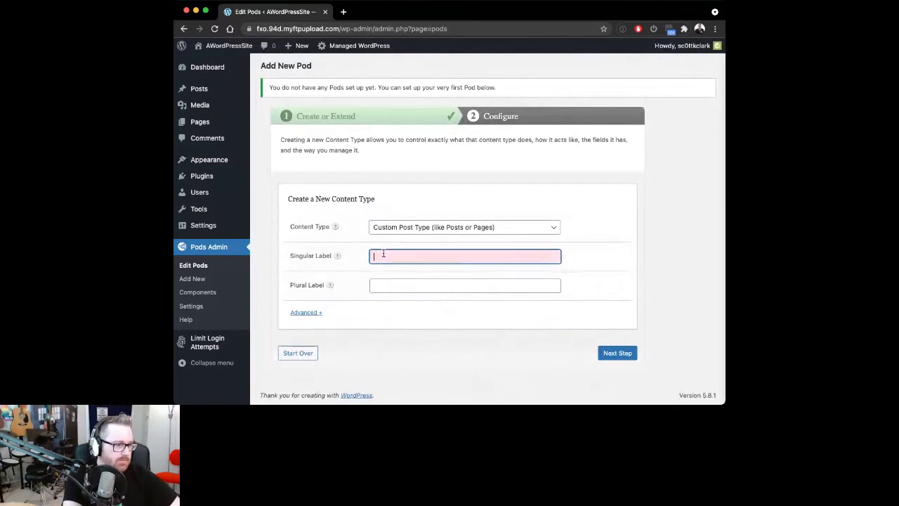
text(ook)
key(Tab)
text(Books)
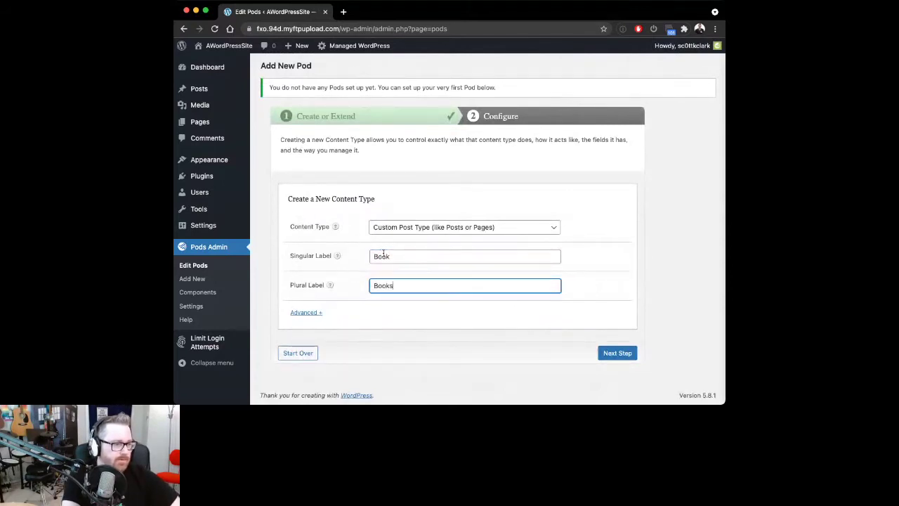
Check the advanced options of the new content type and create the pod with its default settings
click(328, 271)
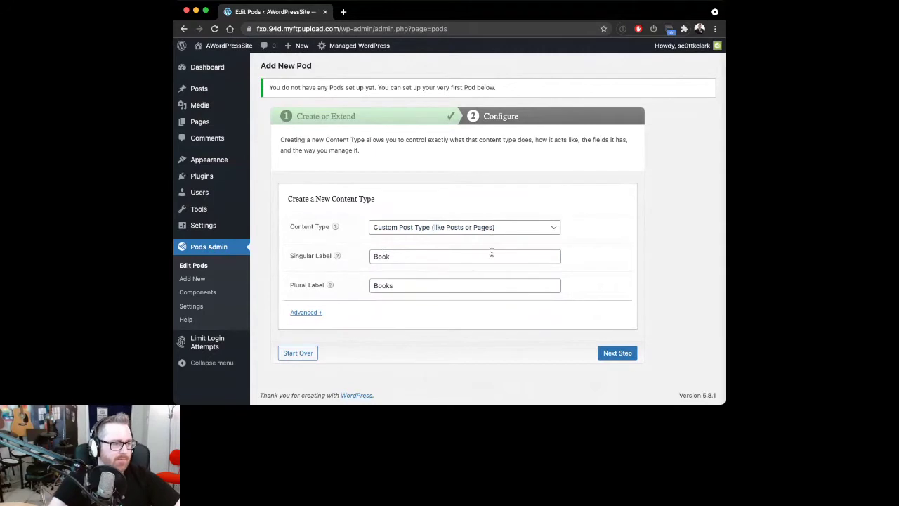
click(307, 314)
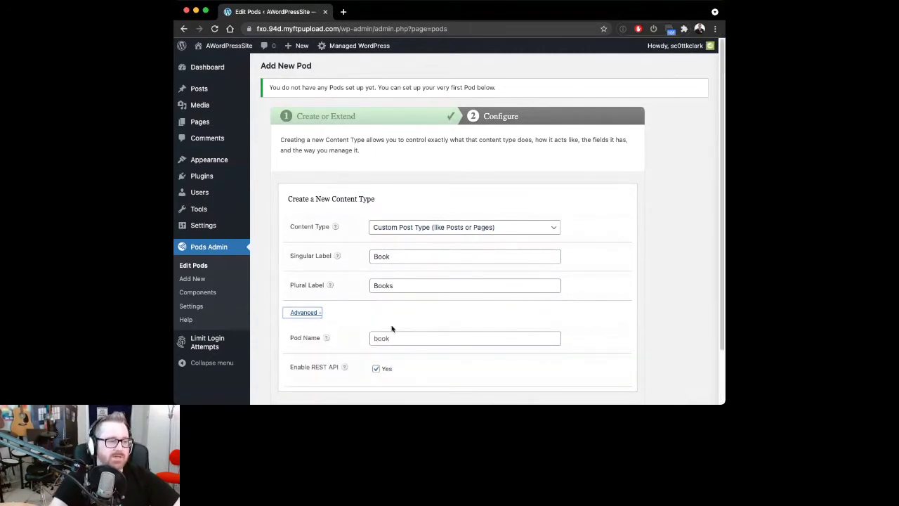
click(308, 318)
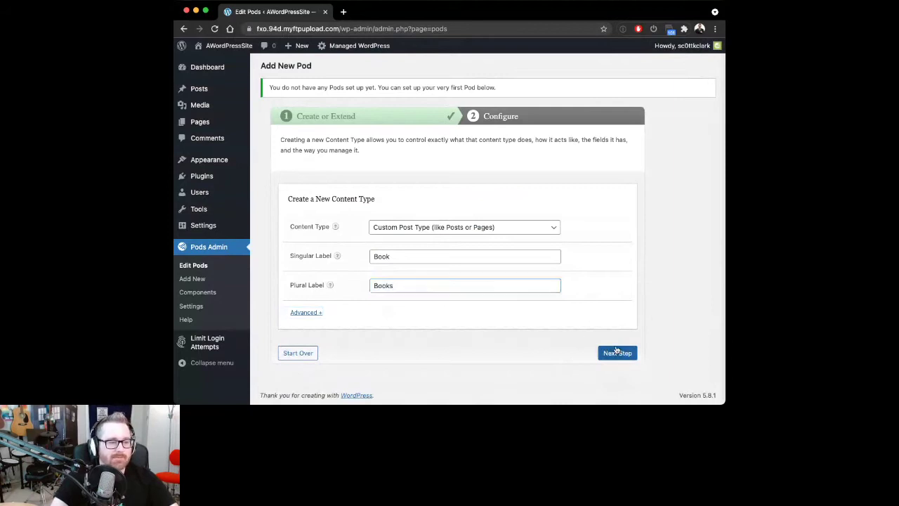
click(616, 351)
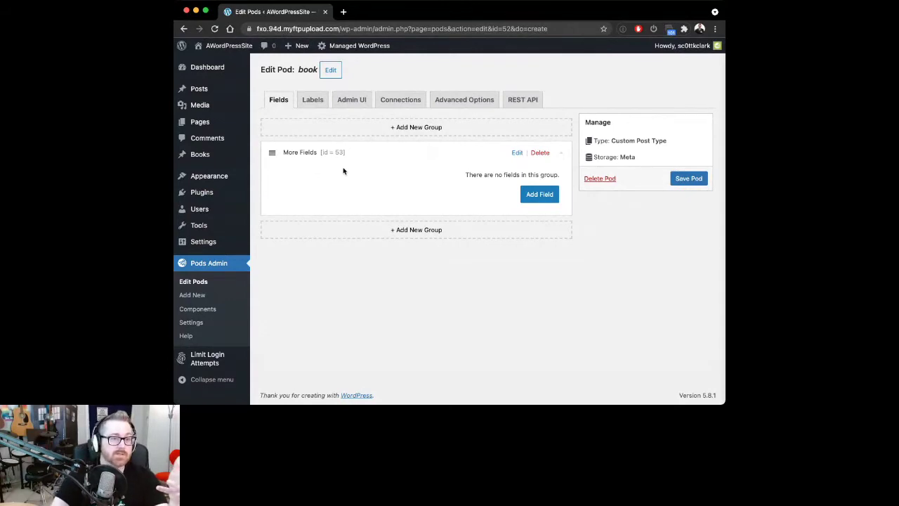
Examine the group details of the More Fields group and close them without changes
click(517, 152)
drag(380, 134, 418, 136)
click(460, 121)
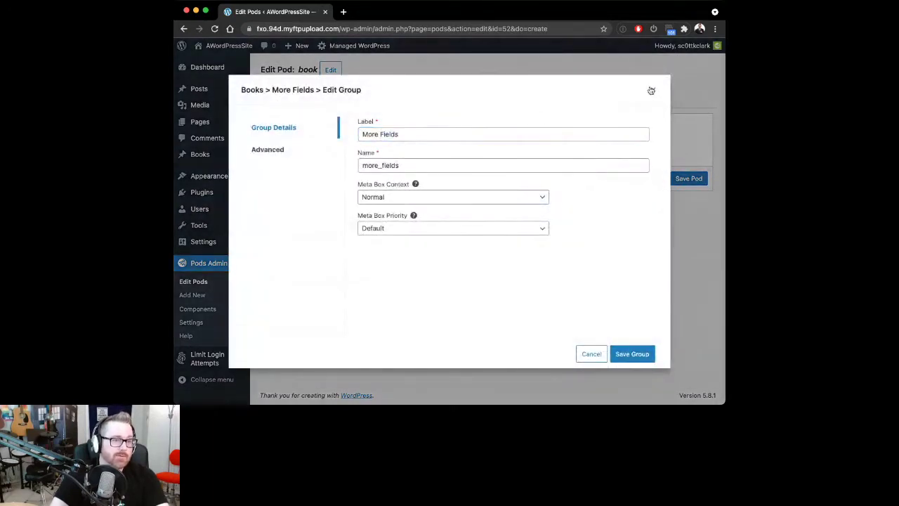
click(651, 91)
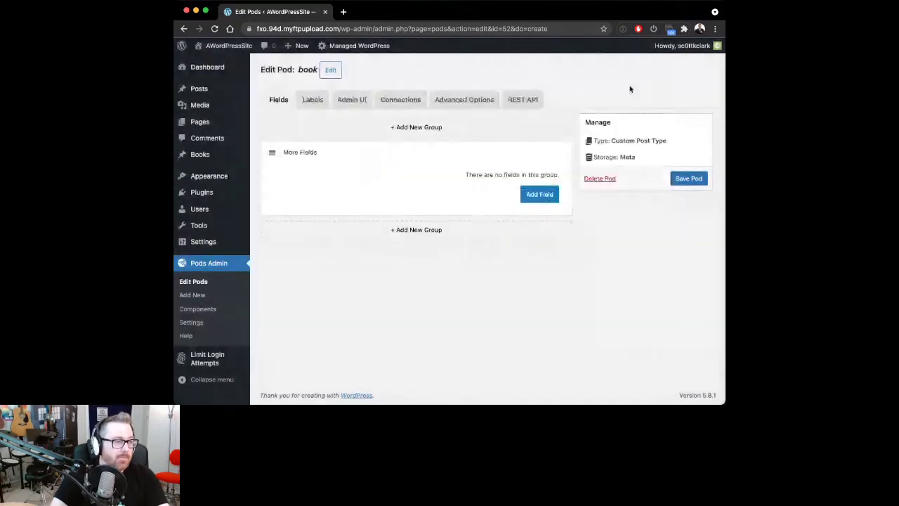
Add a new book in a separate browser tab, title it "My new book" and publish it
mouse_move(211, 159)
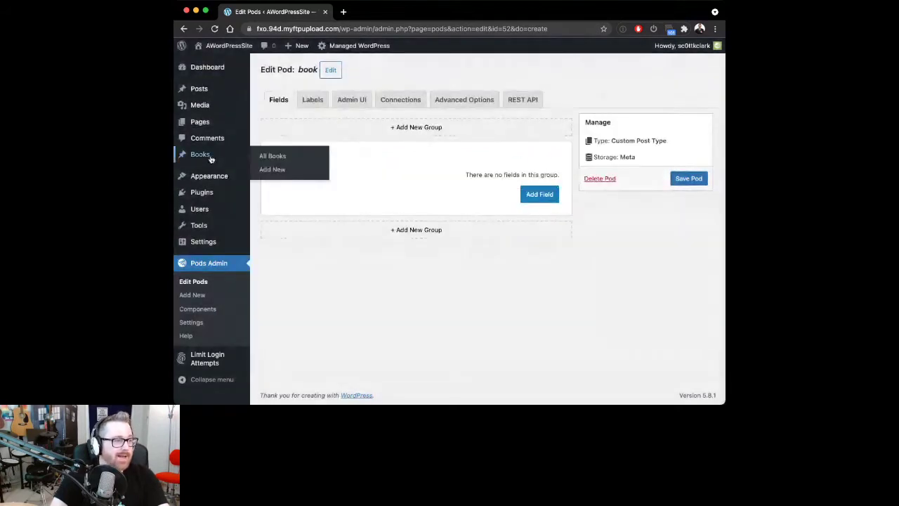
super+click(272, 170)
click(369, 10)
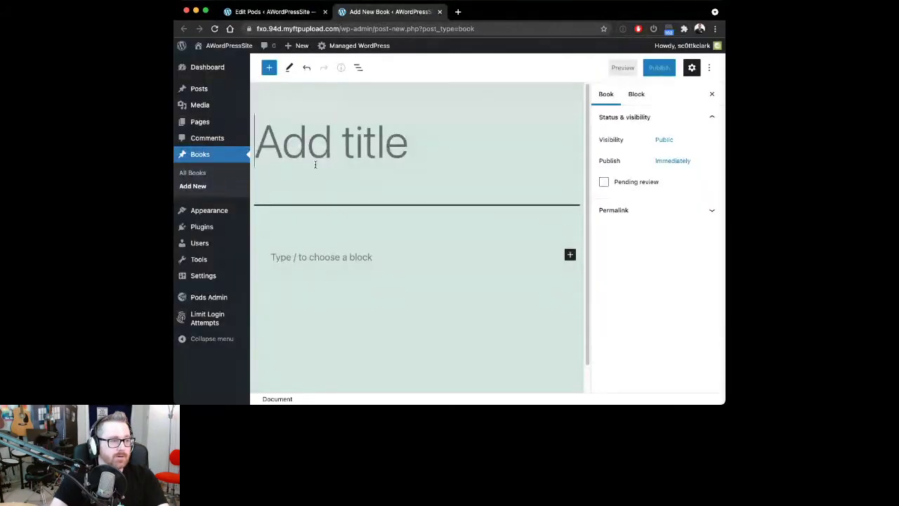
text(My new book)
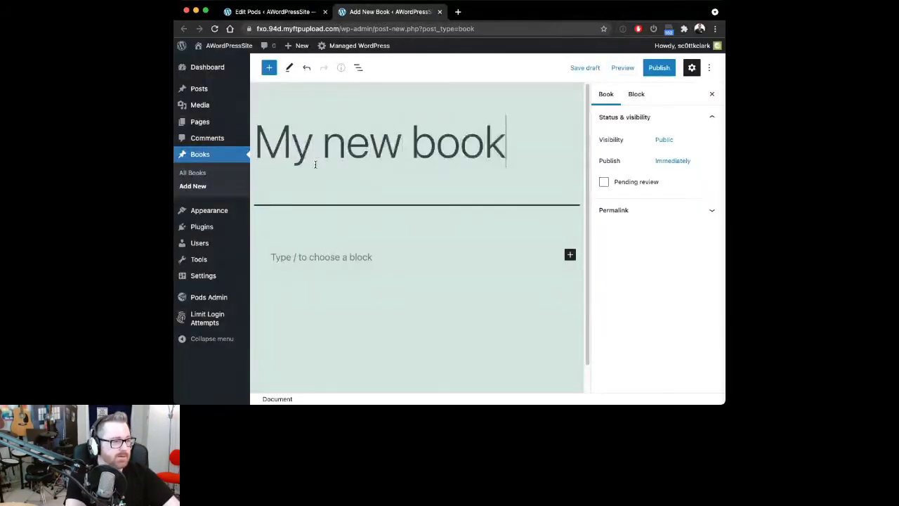
scroll(333, 186, down, 1)
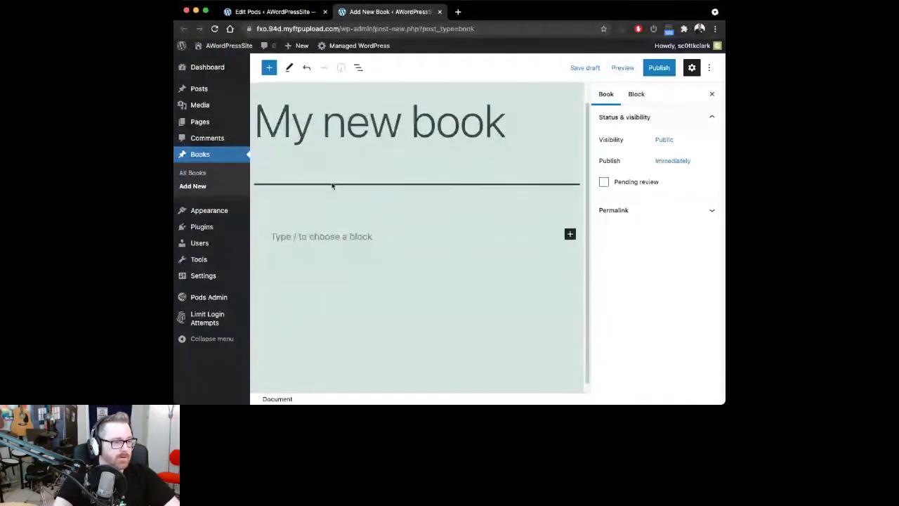
click(659, 67)
click(627, 71)
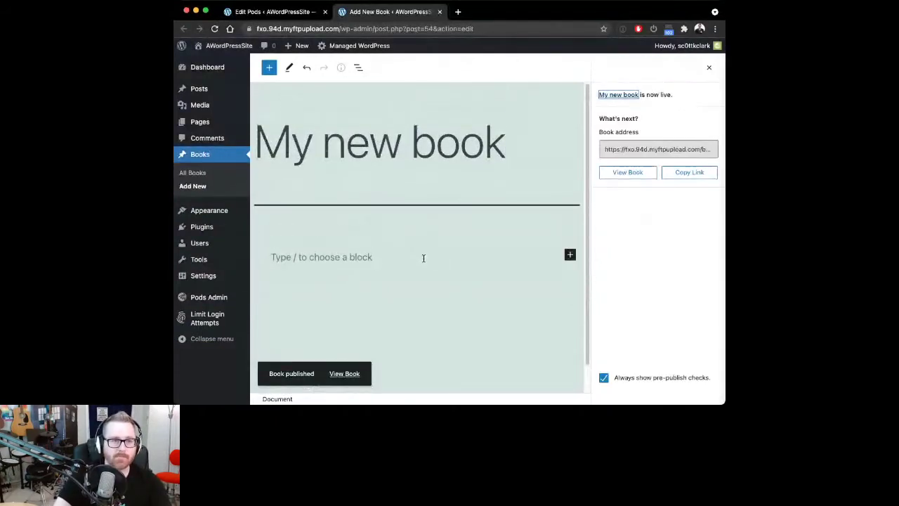
scroll(421, 259, down, 1)
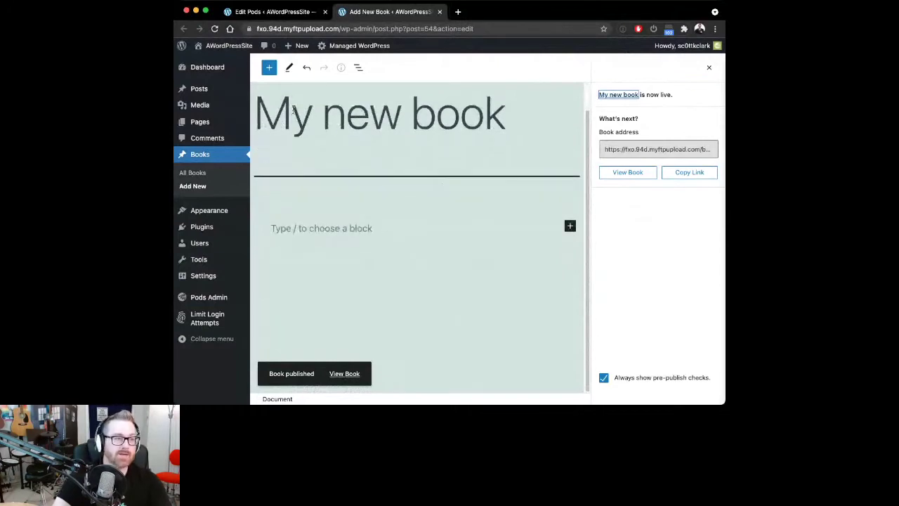
Return to the book pod, add a plain text field labelled ISBN to the More Fields group, and save the pod
click(274, 11)
click(534, 194)
click(386, 132)
text(ISBN)
key(Tab)
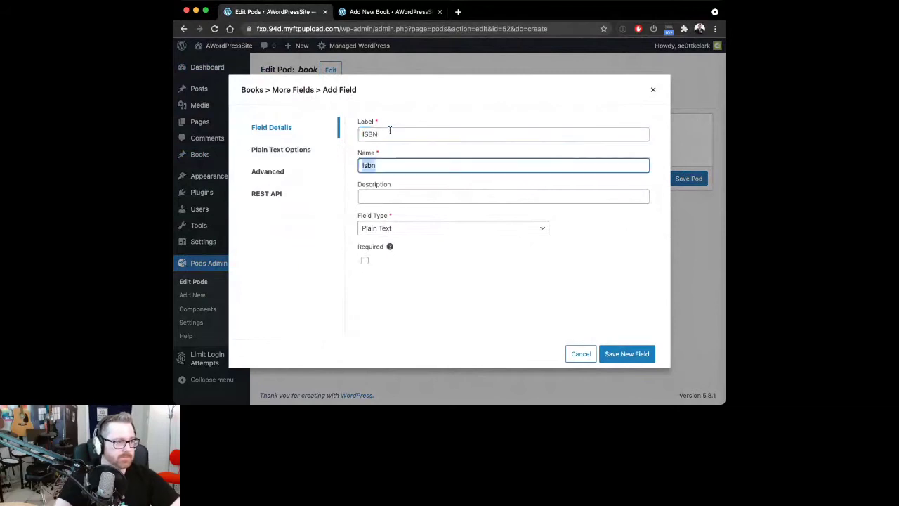
key(Tab)
click(619, 356)
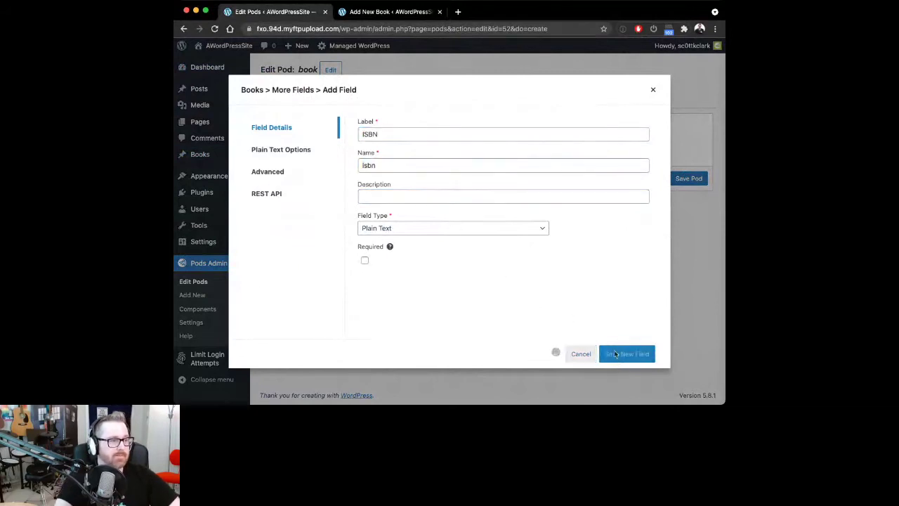
click(687, 179)
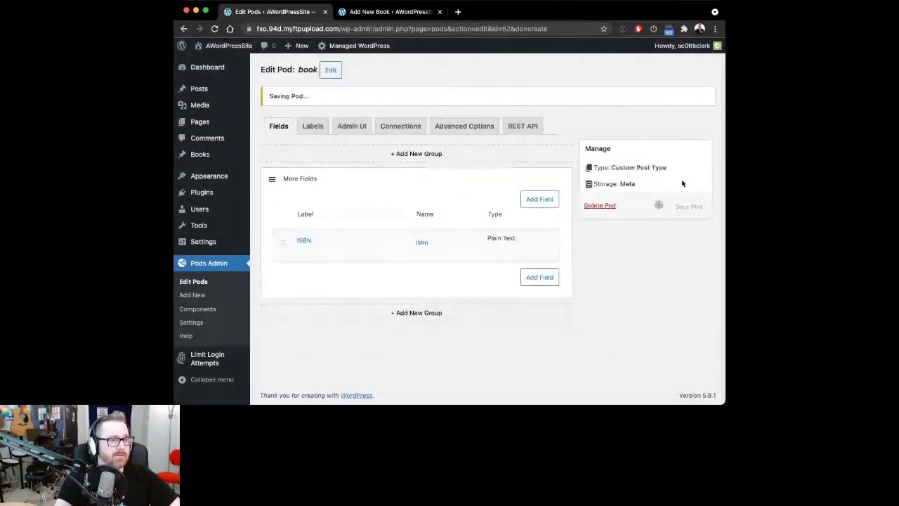
Reload the book's edit page to load the new field, and collapse and re-expand the More Fields section
click(371, 12)
click(274, 12)
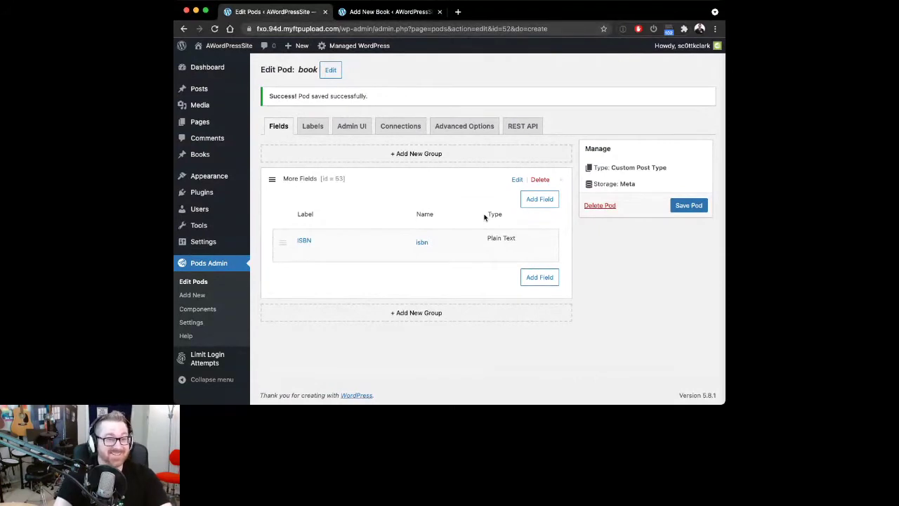
click(374, 14)
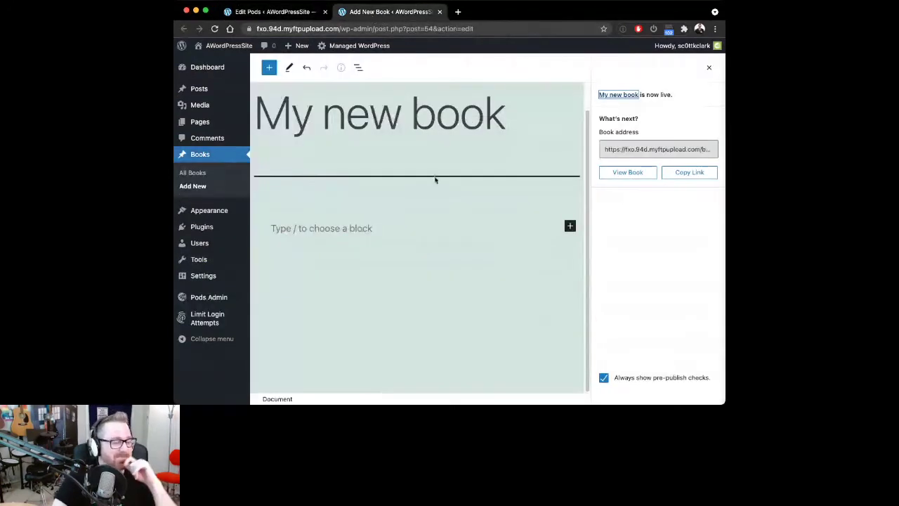
key(super+r)
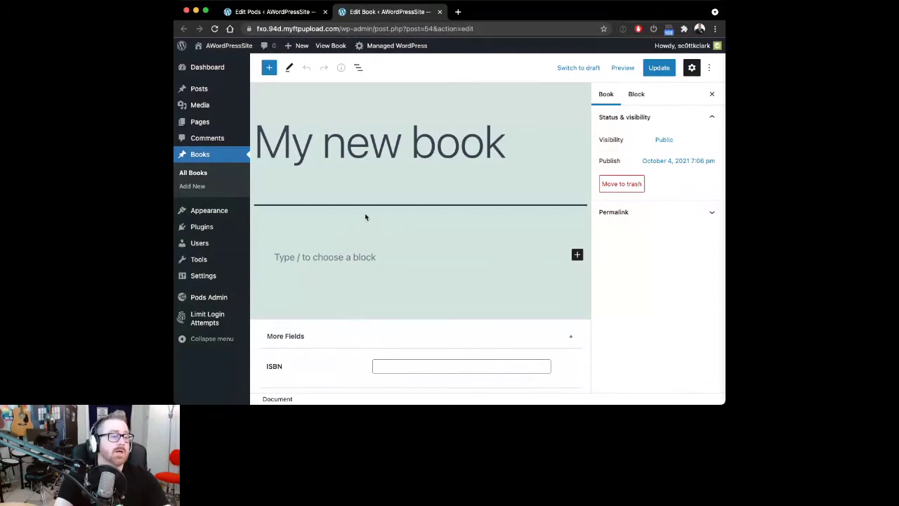
click(347, 341)
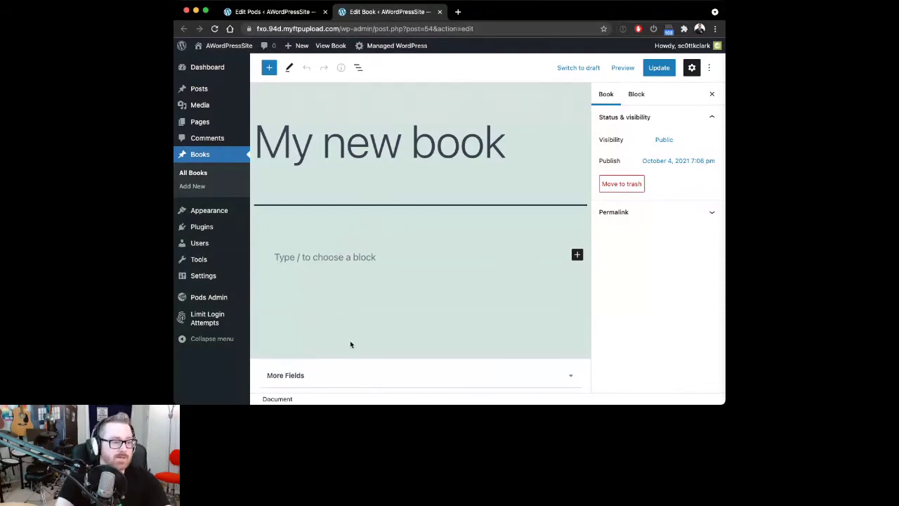
click(394, 373)
Fill the book's ISBN field with the suggested value 12e12e12e12e and update the book
click(376, 367)
text(Infor)
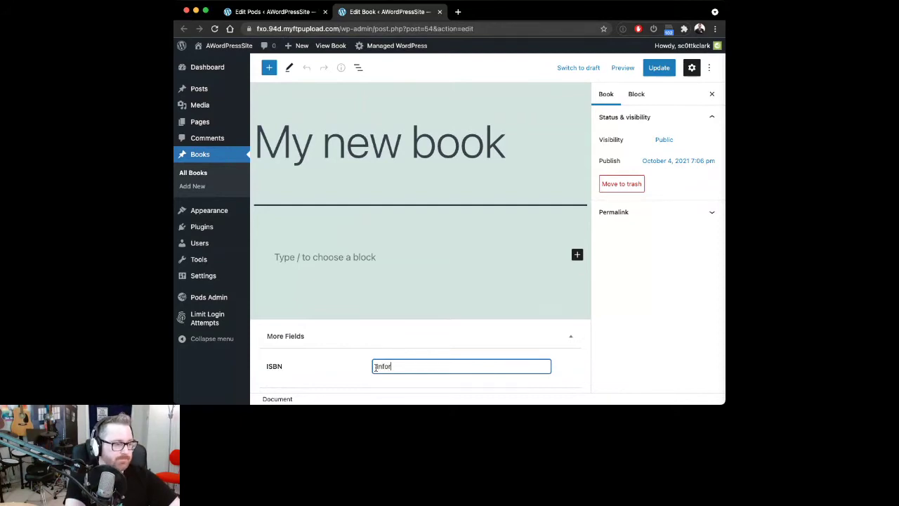
key(BackSpace)
key(BackSpace)
key(Down)
key(Down)
key(Return)
click(664, 69)
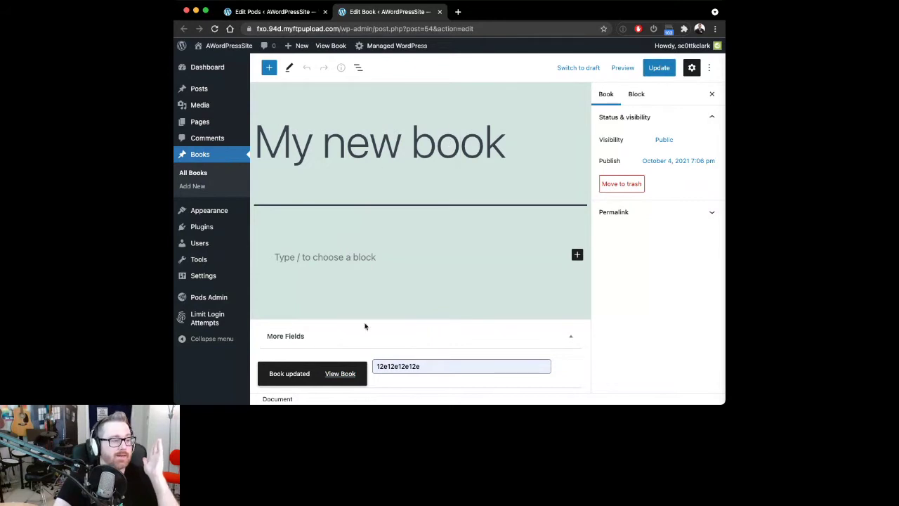
Open the published book page in a new browser tab and look through its content
super+click(340, 372)
click(492, 11)
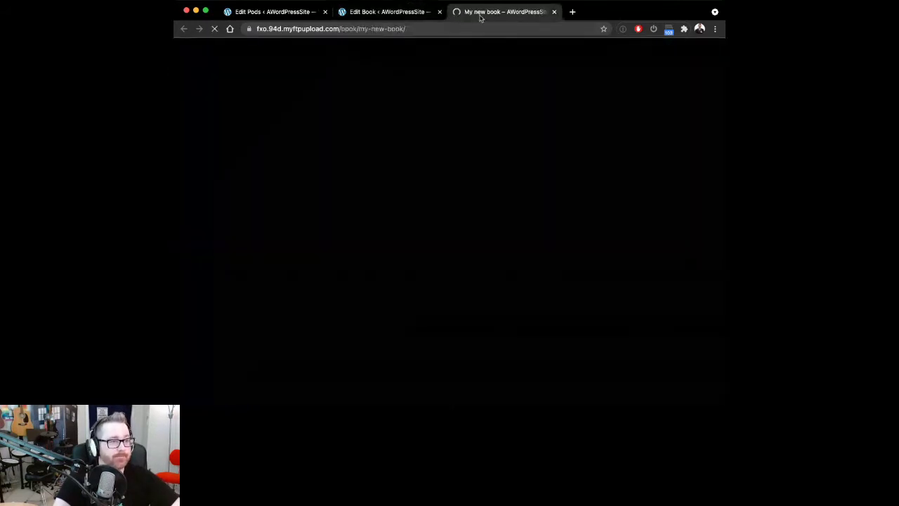
scroll(487, 218, down, 10)
scroll(427, 225, up, 4)
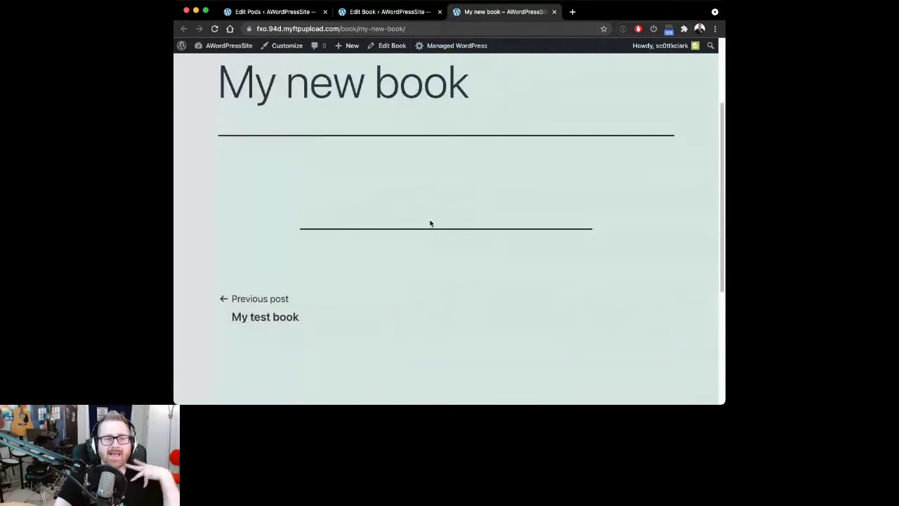
scroll(430, 223, up, 3)
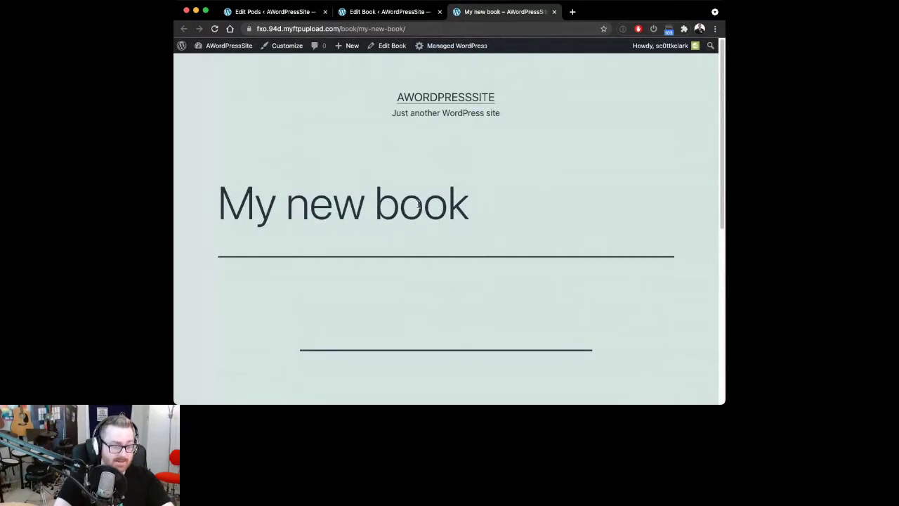
Return to the book's editor and add a paragraph reading "Here is my book content."
click(367, 12)
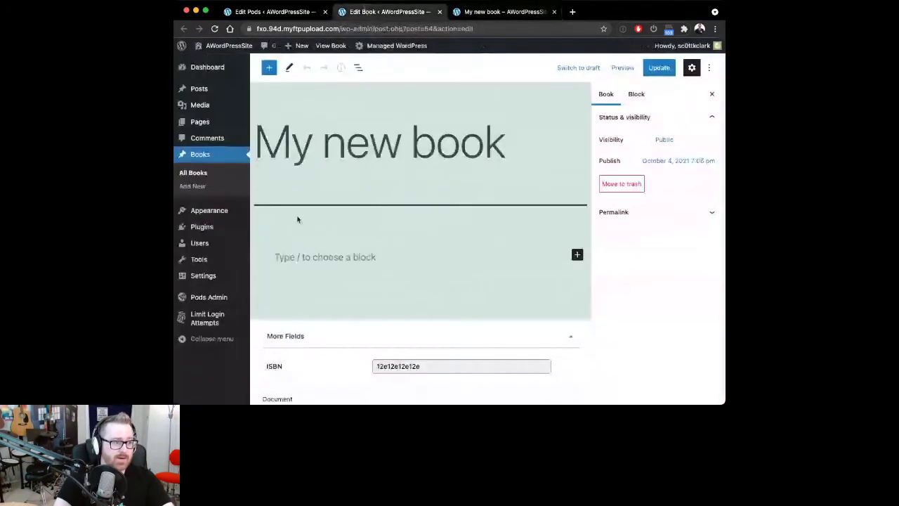
click(300, 256)
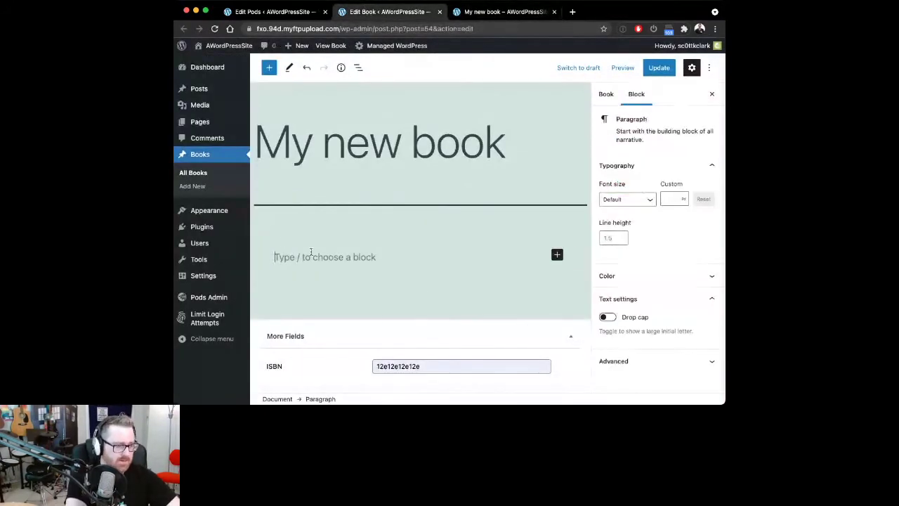
text(Here is my book content.)
Look up the available Pods blocks with "/pods" in a new paragraph below the content, and remove that paragraph
key(Return)
text(/)
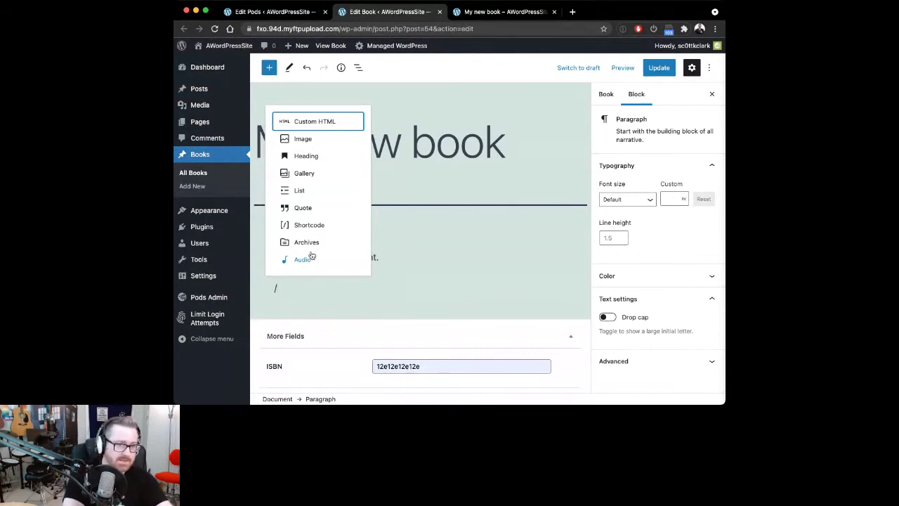
text(pods)
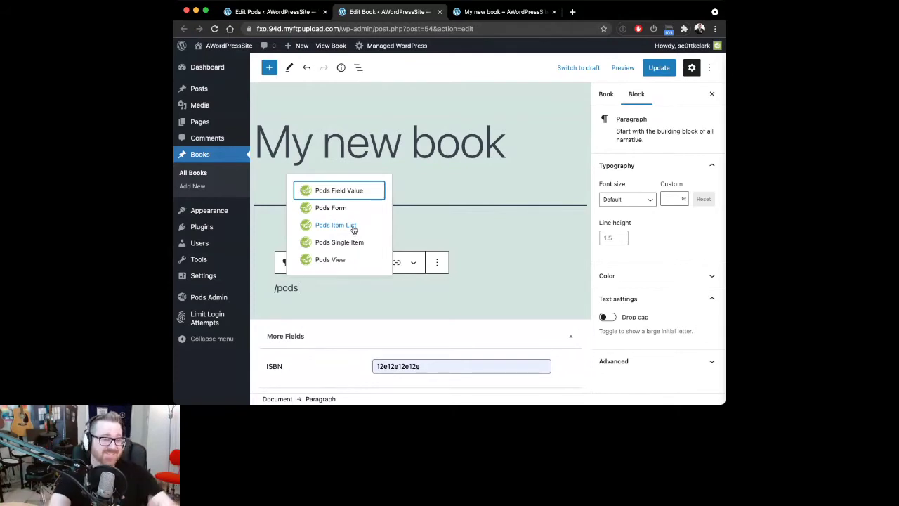
click(430, 210)
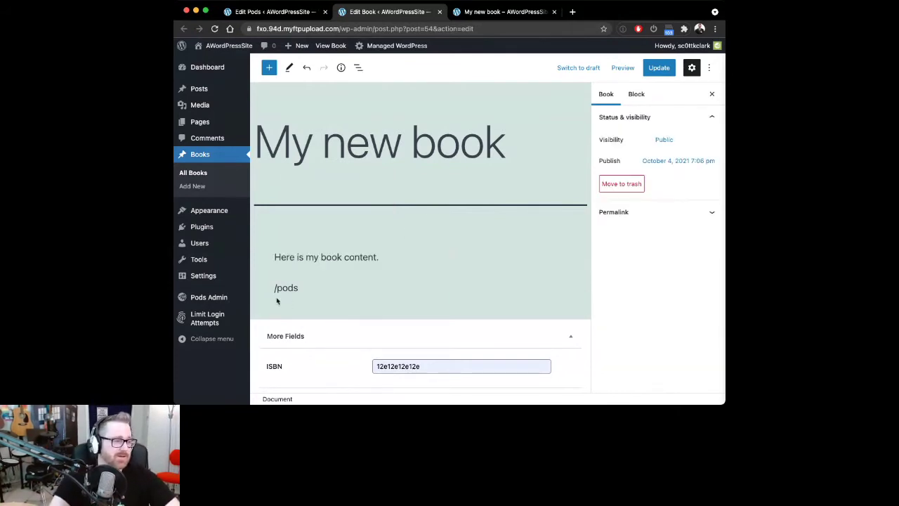
click(300, 289)
key(BackSpace)
key(BackSpace)
key(BackSpace)
key(BackSpace)
key(BackSpace)
key(BackSpace)
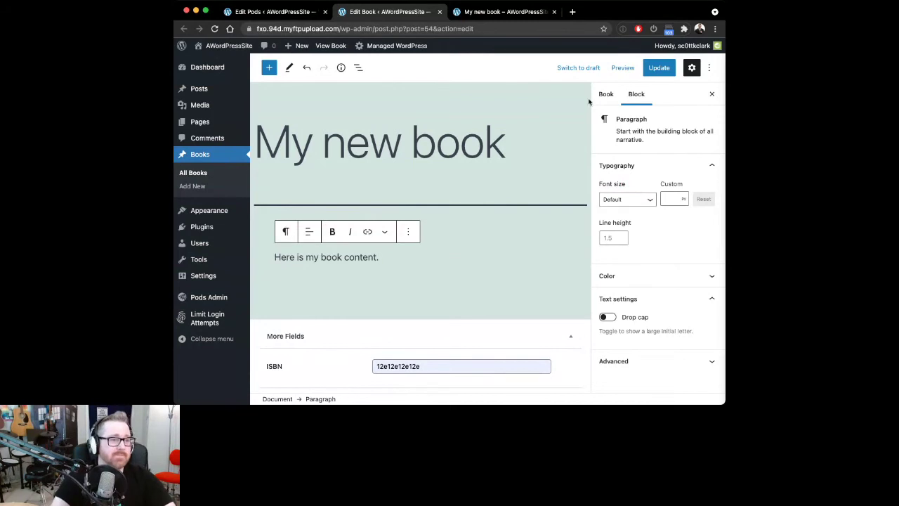
Update the book with its new content, and enable the Templates component in the Pods admin
click(659, 68)
click(273, 12)
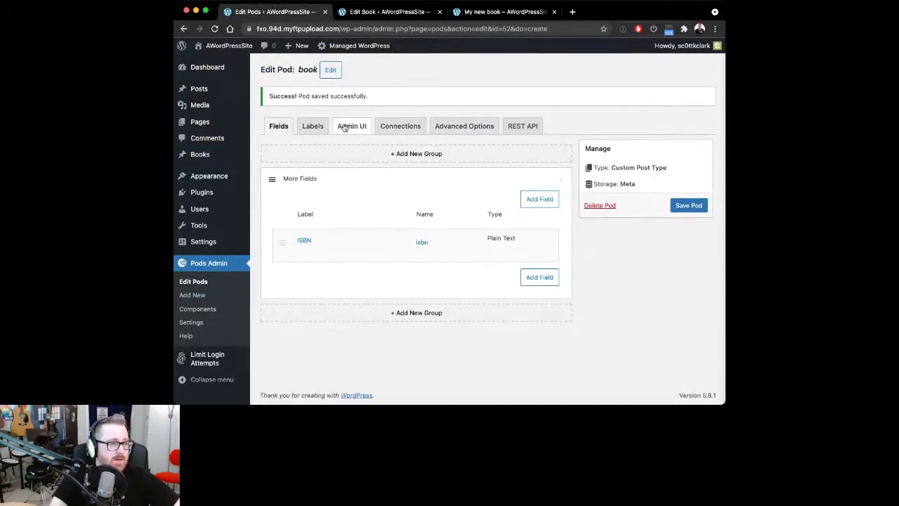
click(188, 309)
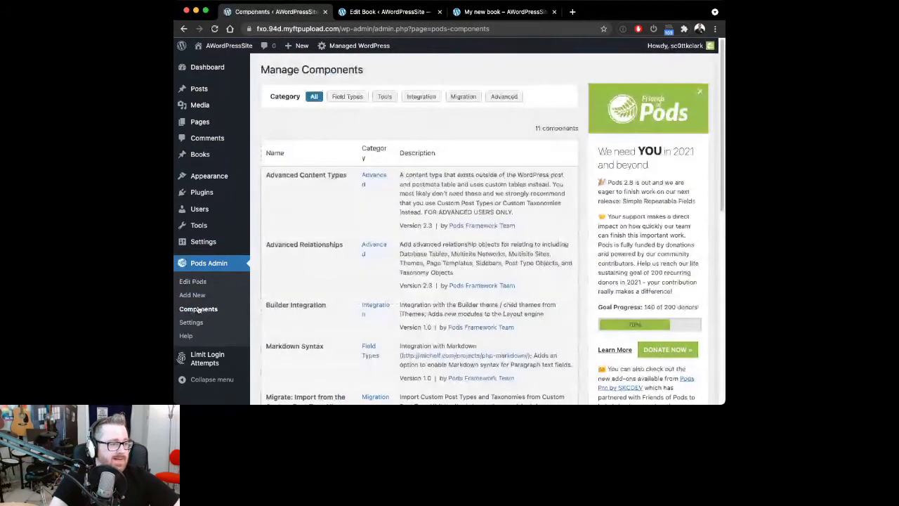
scroll(275, 275, down, 10)
click(275, 276)
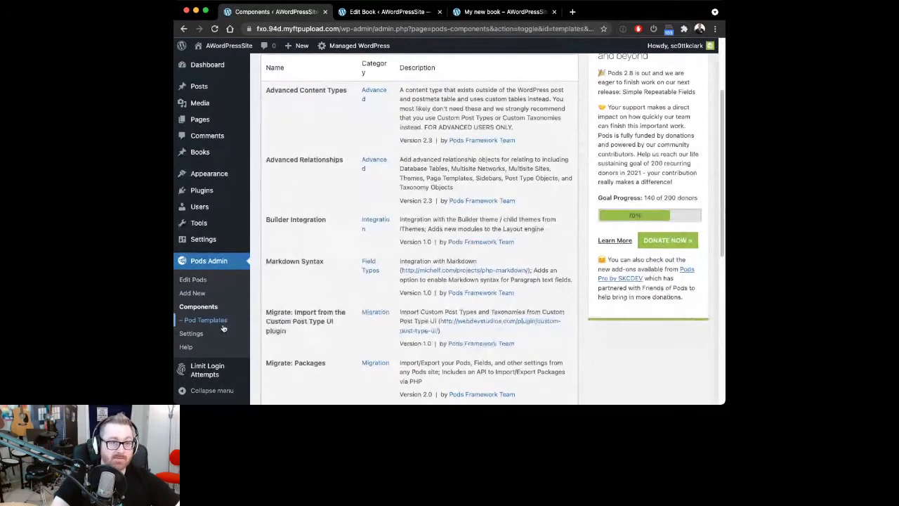
Open the Books pod for editing and enable automatic pod templates in its auto template options
click(201, 283)
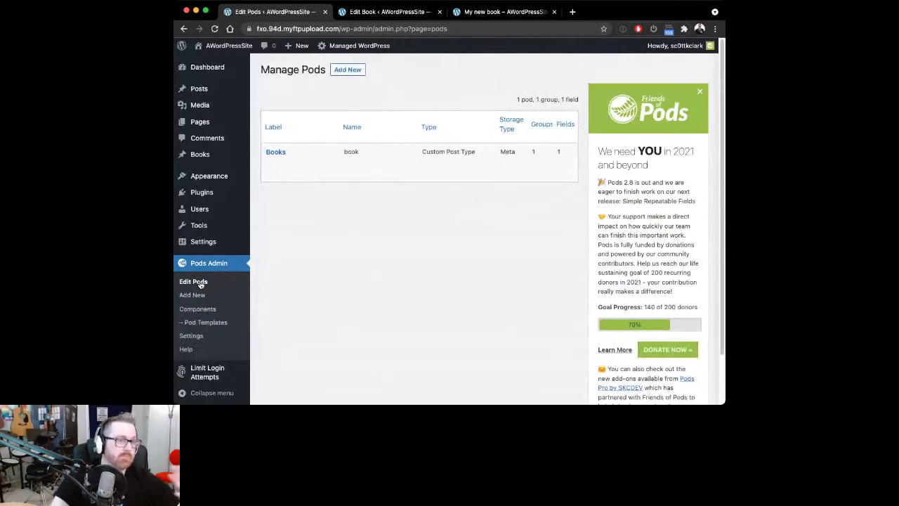
mouse_move(232, 198)
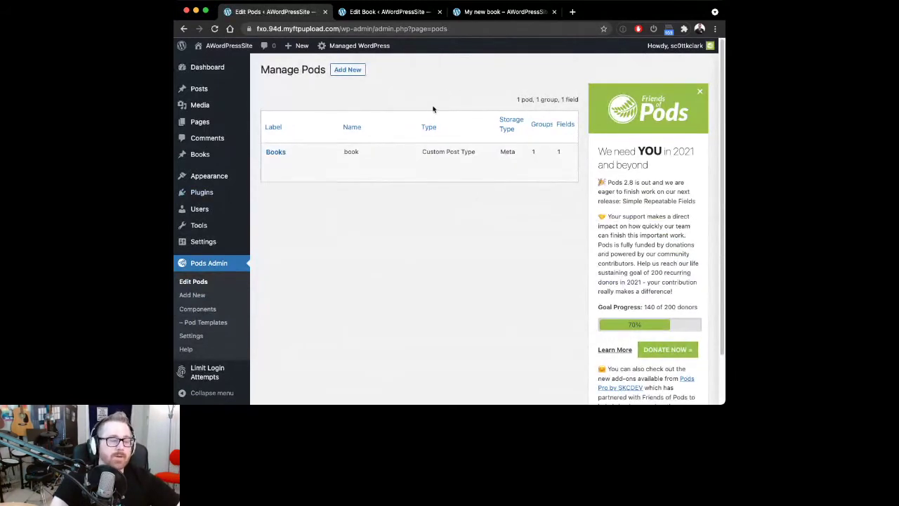
click(277, 152)
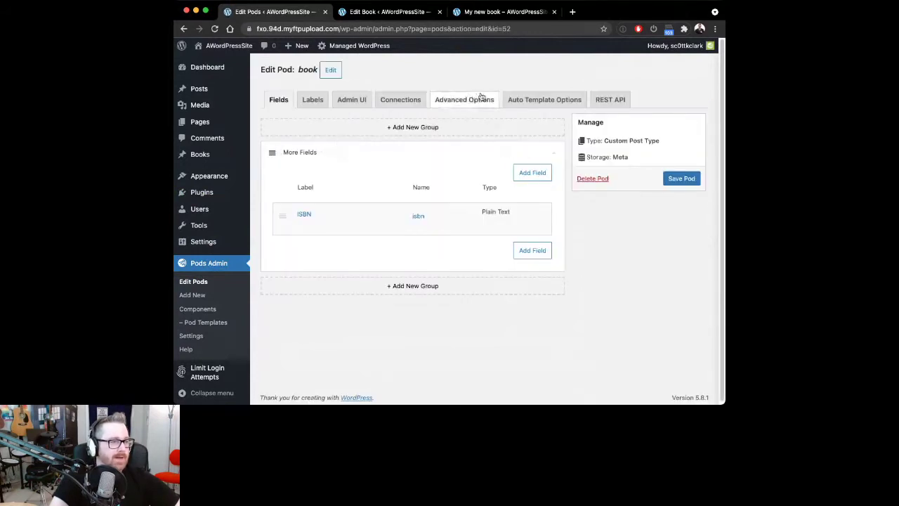
click(524, 103)
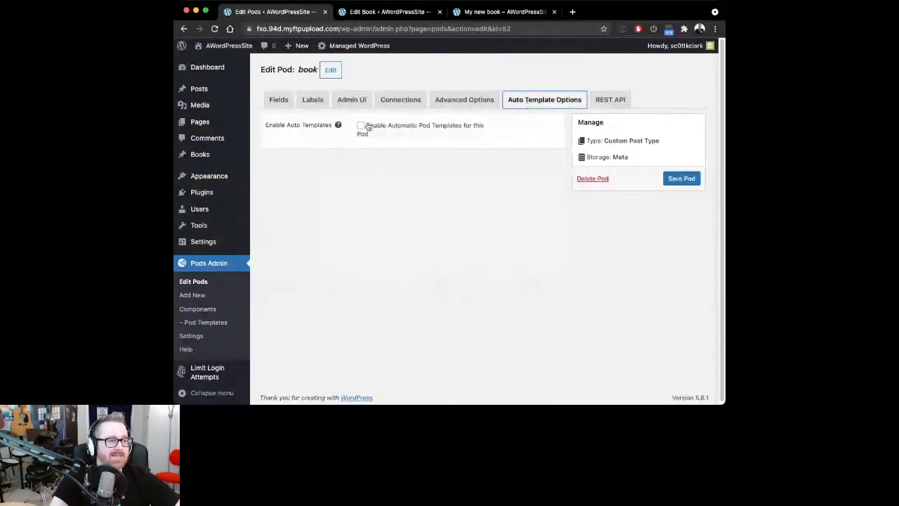
click(360, 125)
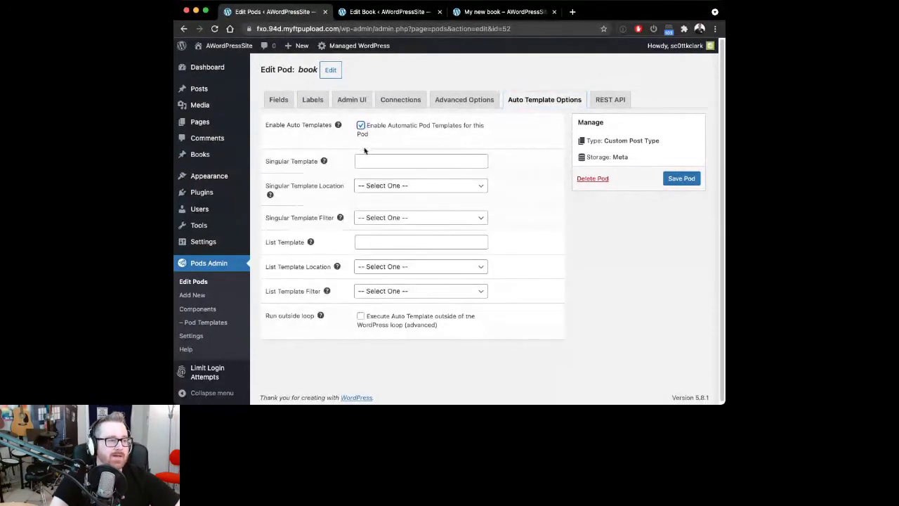
Check the Singular Template Location choices against the published book page, and return to the pod's Singular Template setting
click(391, 186)
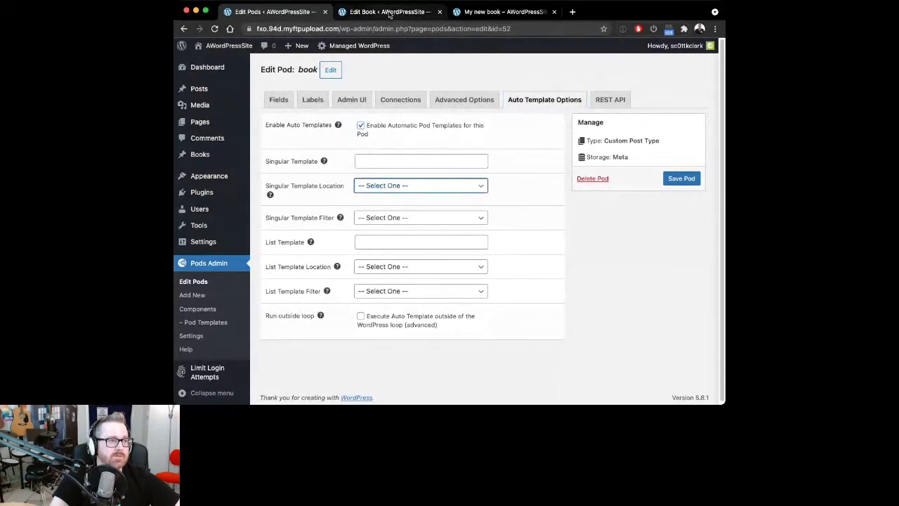
click(492, 12)
click(281, 12)
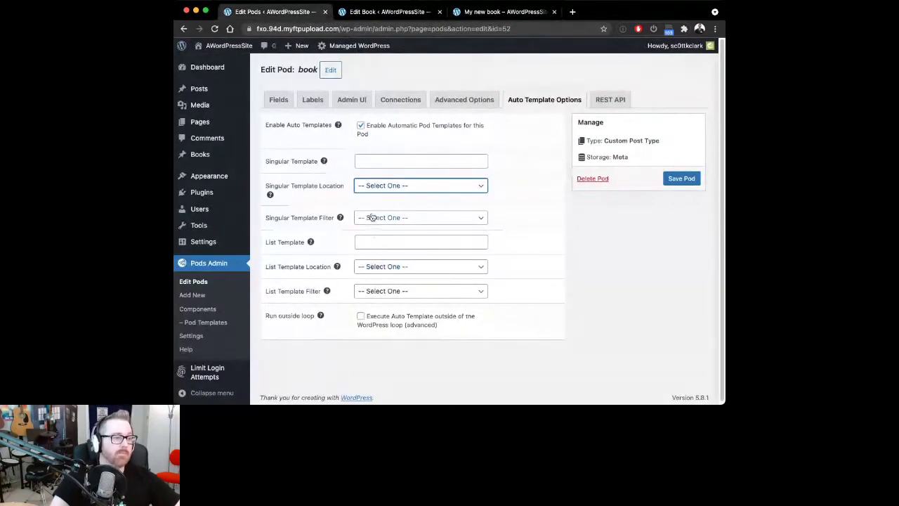
click(391, 162)
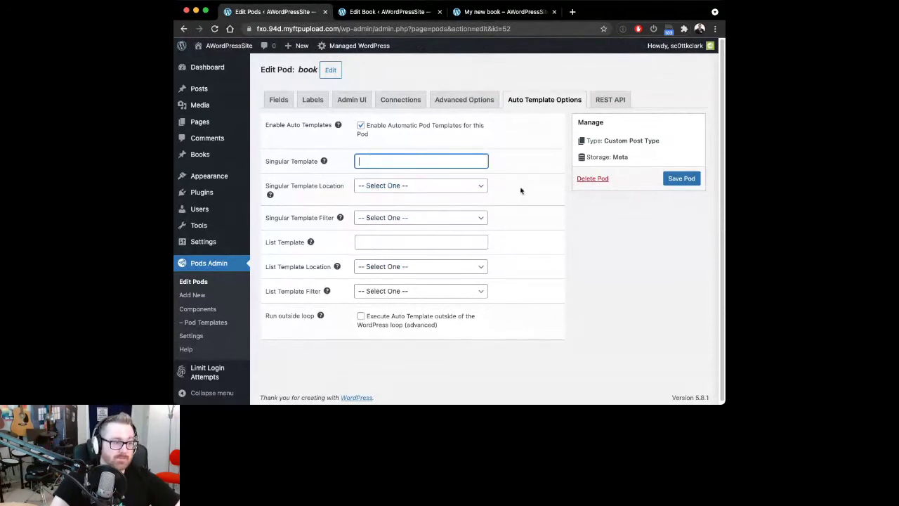
Open Pod Templates in a new browser tab and start a new template named "Book Singular"
click(218, 323)
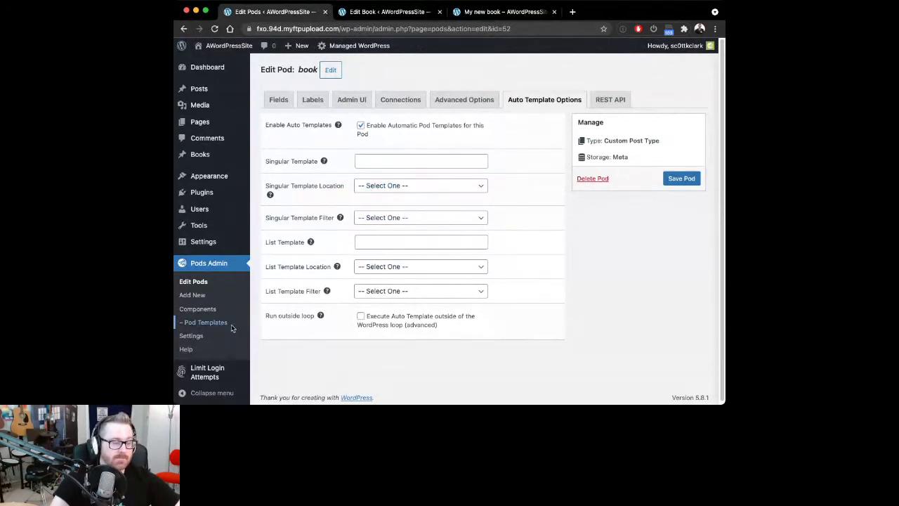
click(400, 13)
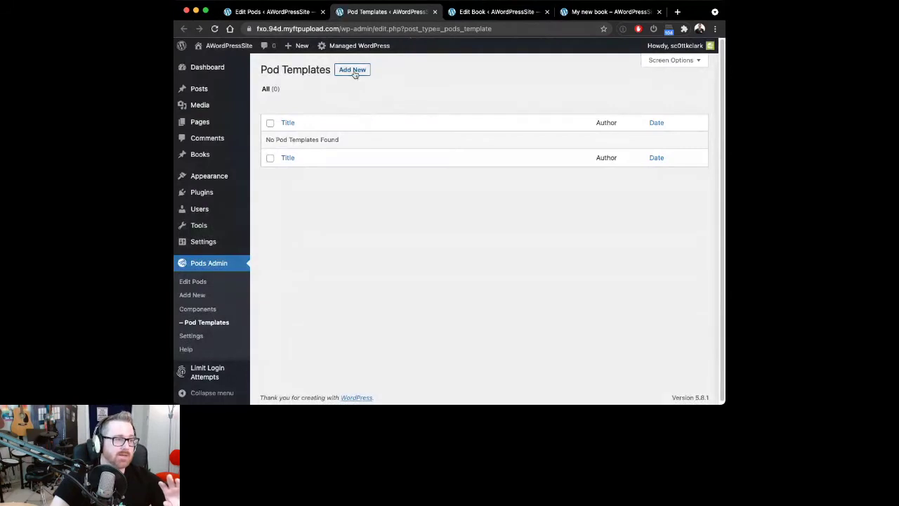
click(354, 71)
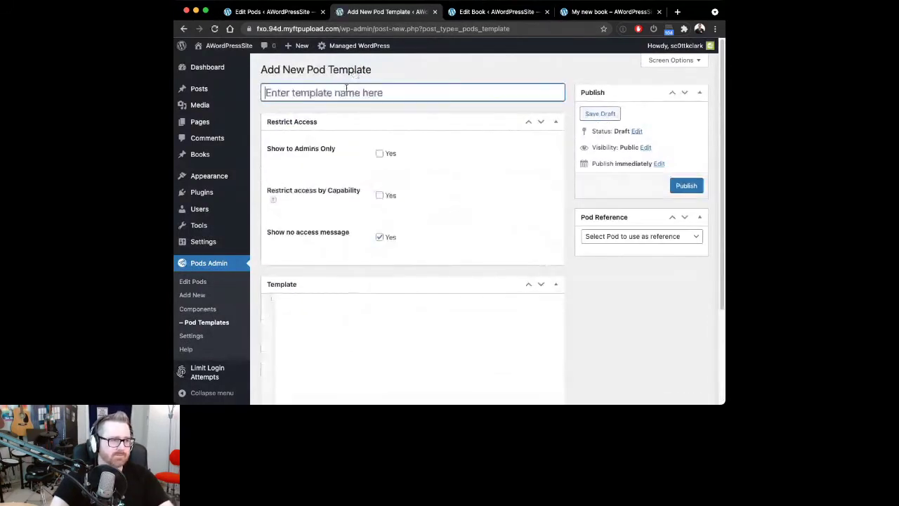
text(Book Singular)
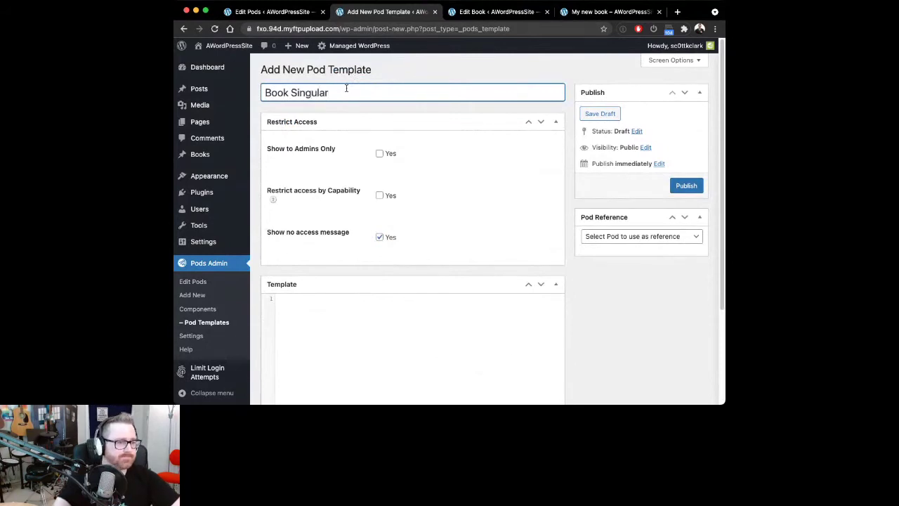
Choose Books as the pod reference for the new template
click(625, 237)
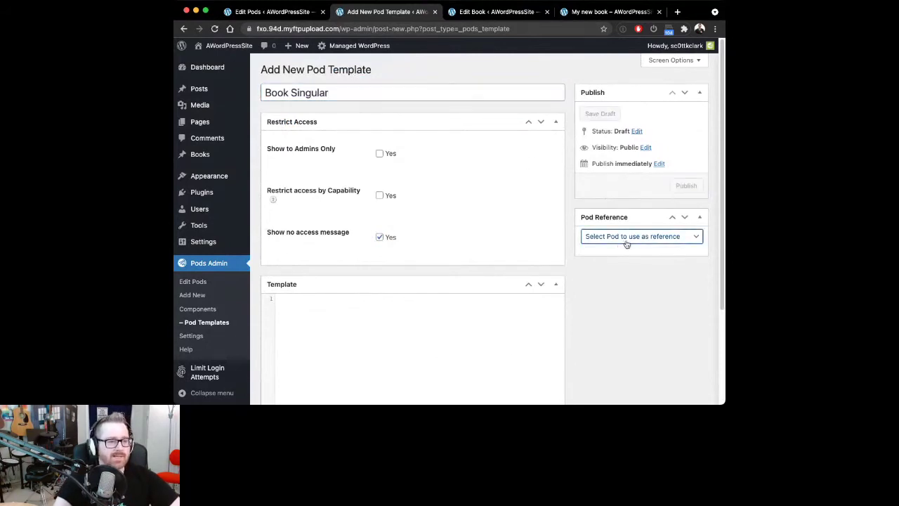
click(618, 246)
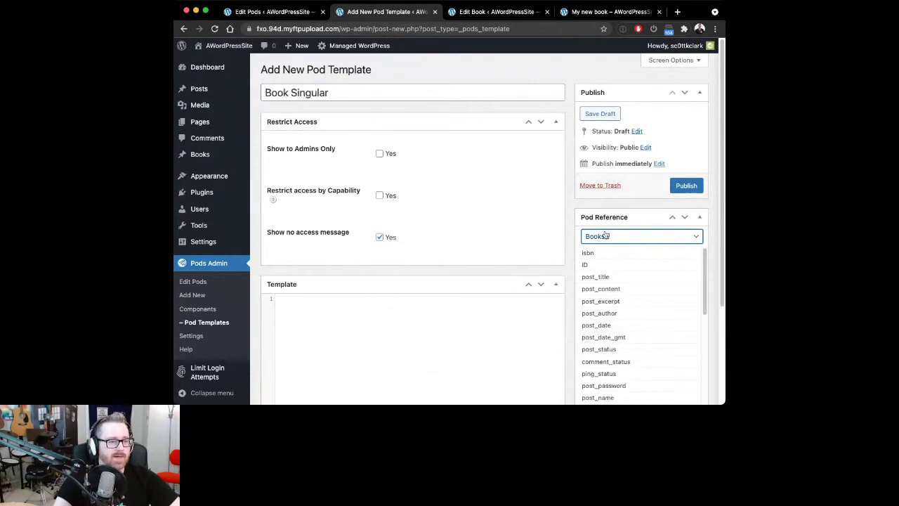
click(591, 255)
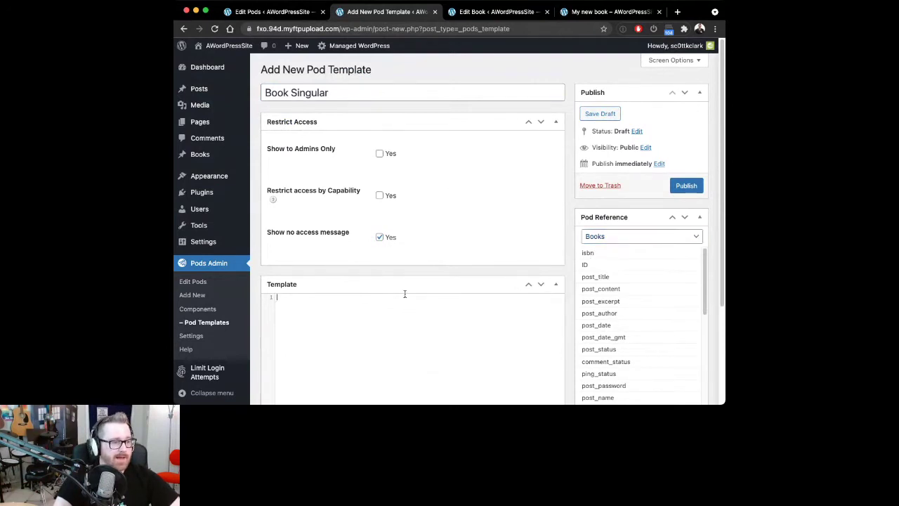
Look over the template's Restrict Access settings and collapse that section
scroll(461, 248, down, 2)
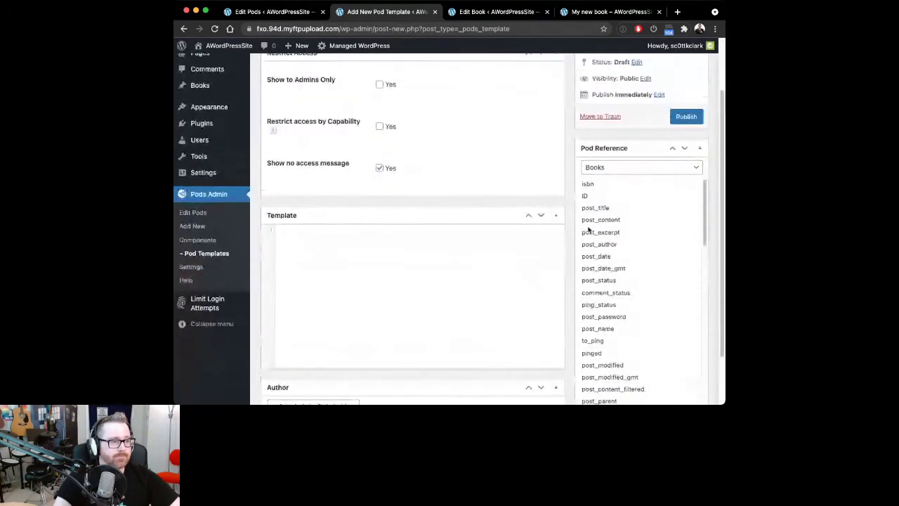
scroll(588, 229, up, 3)
click(556, 121)
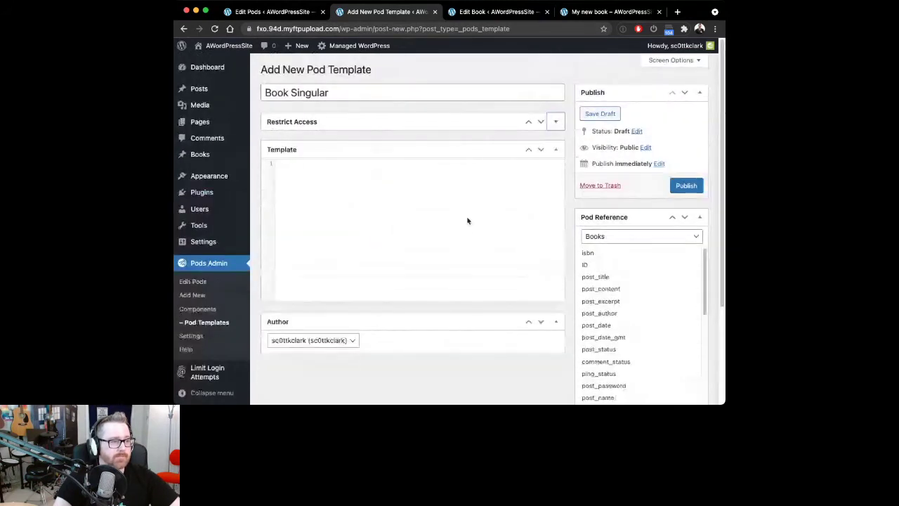
click(556, 122)
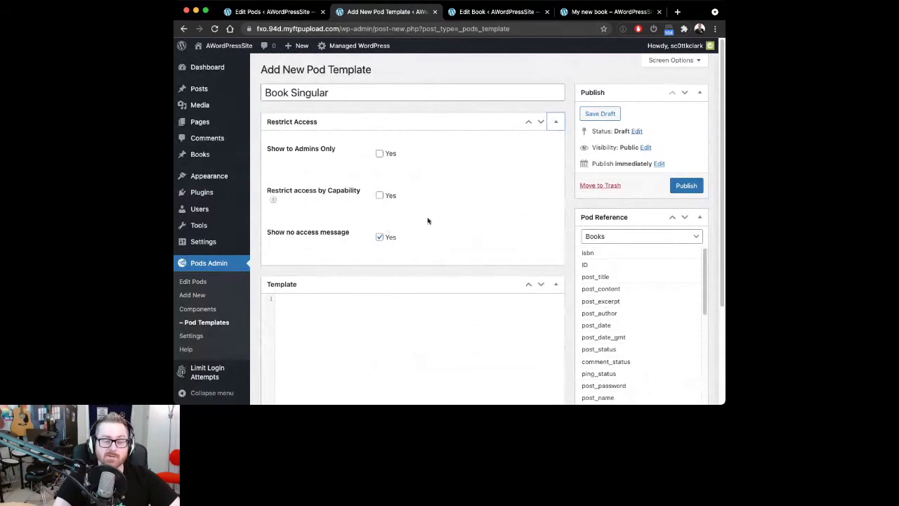
click(557, 123)
click(326, 208)
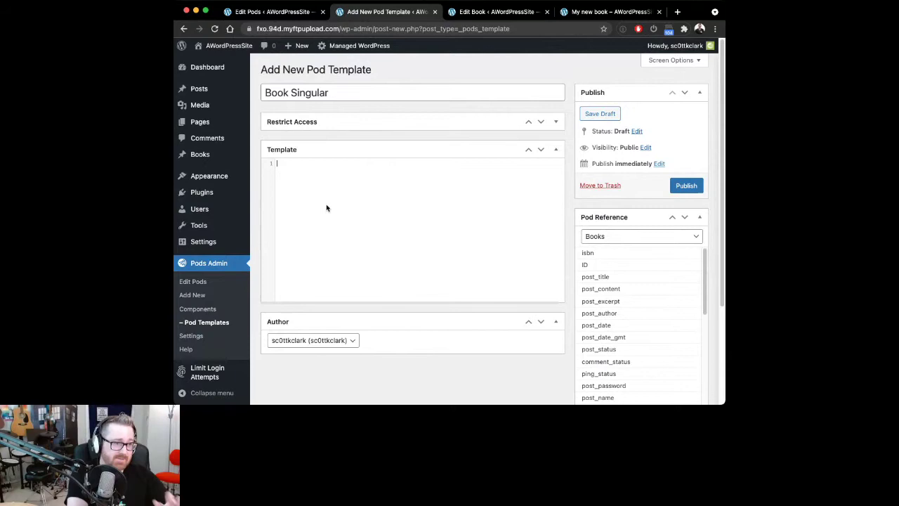
click(326, 208)
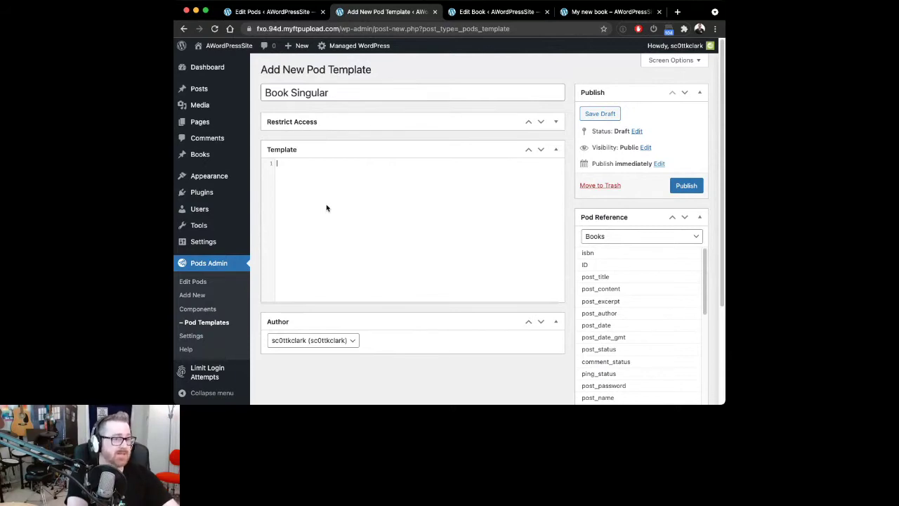
text(<p>)
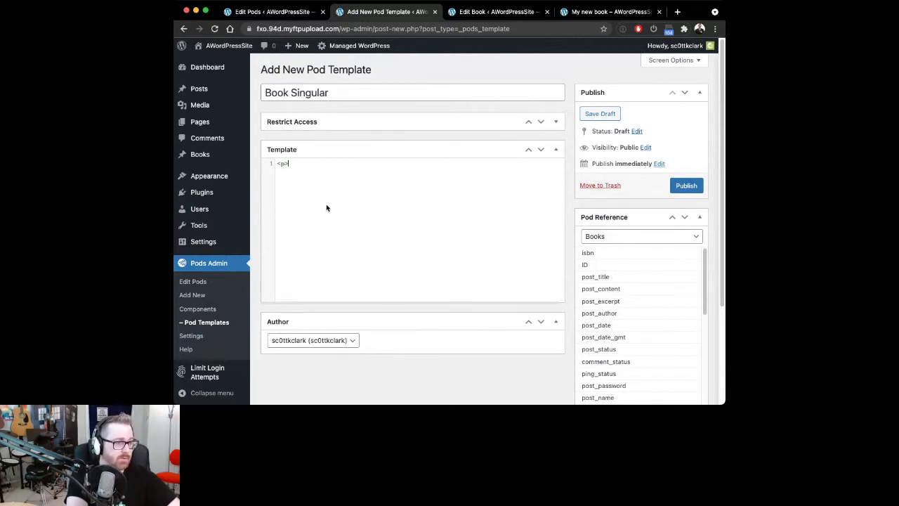
text(</p>)
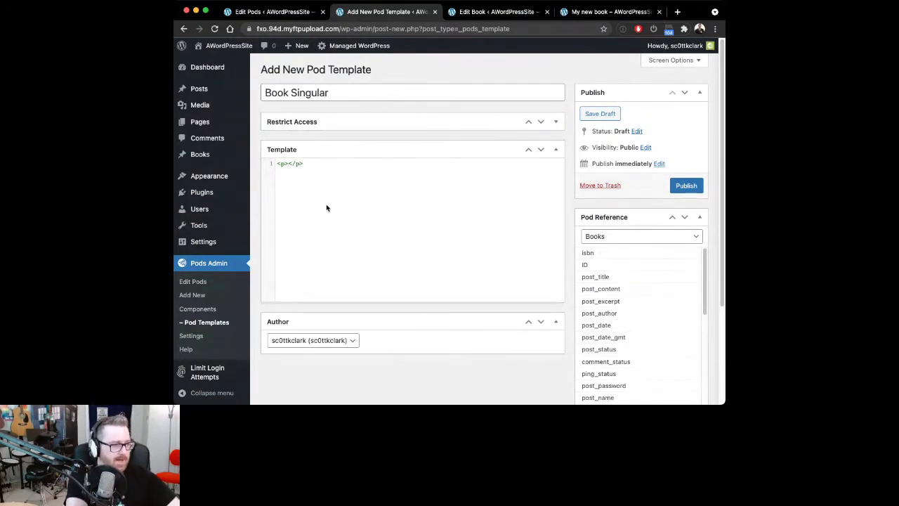
text({@)
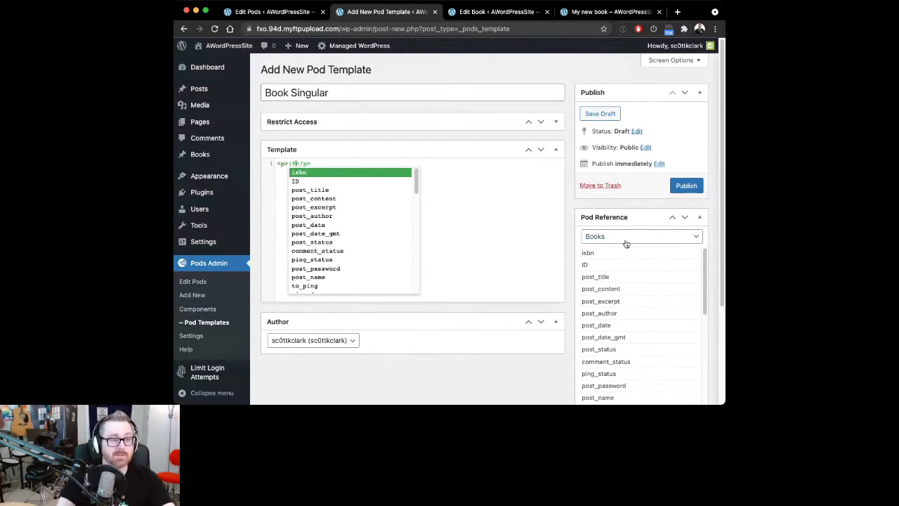
click(299, 172)
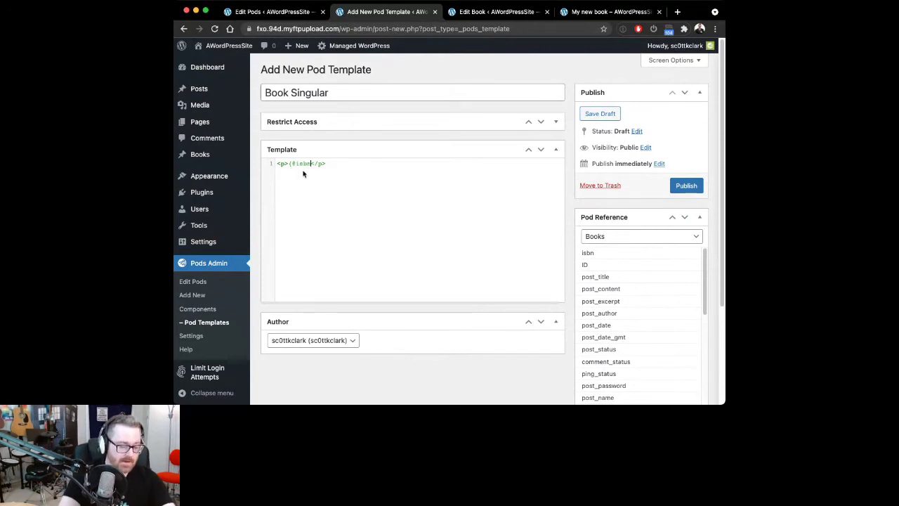
text(})
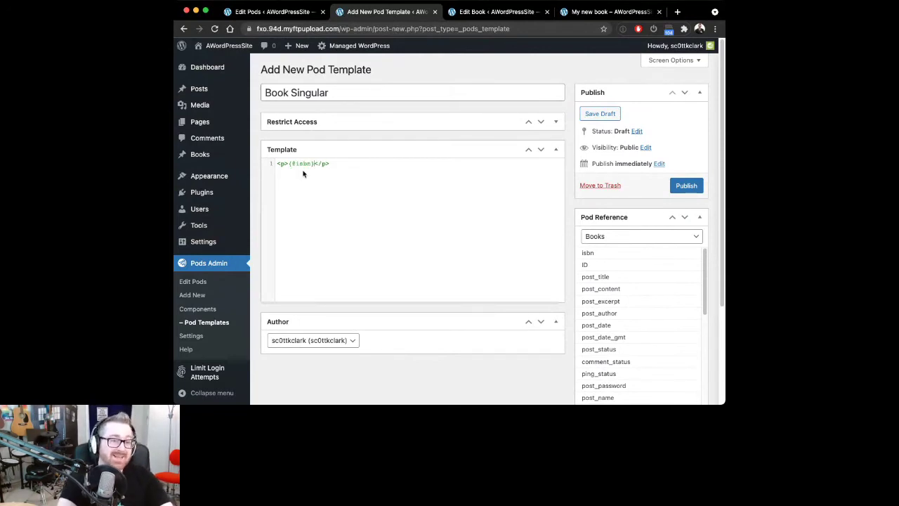
key(Return)
key(Return)
key(Return)
text({)
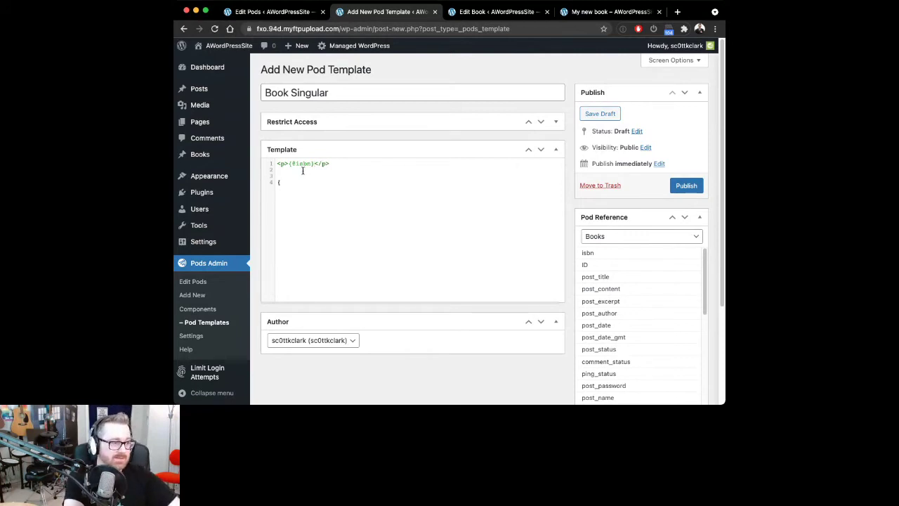
text(@)
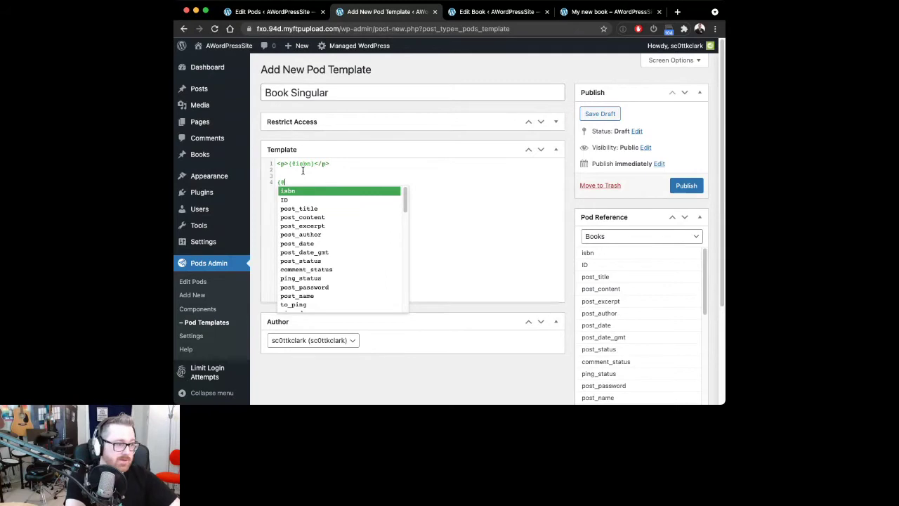
text(post)
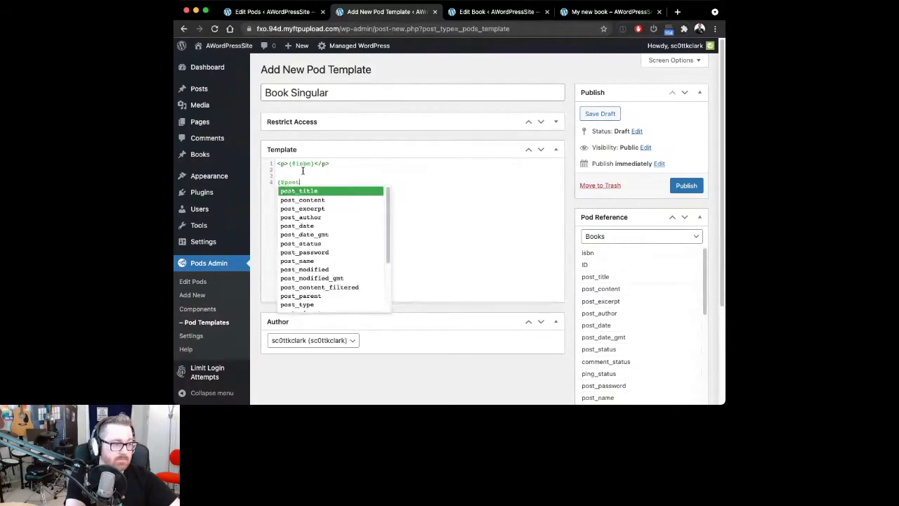
key(BackSpace)
key(Down)
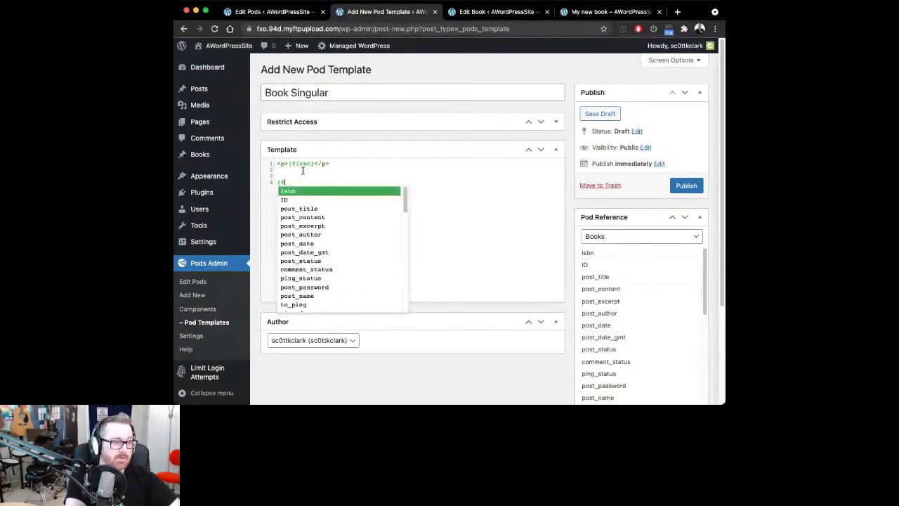
key(Down)
key(Down)
key(Up)
key(Return)
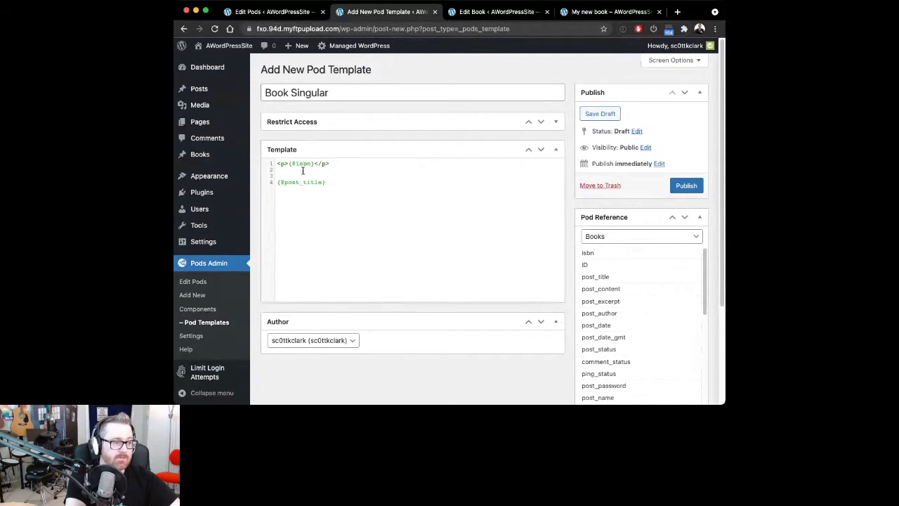
key(shift+Up)
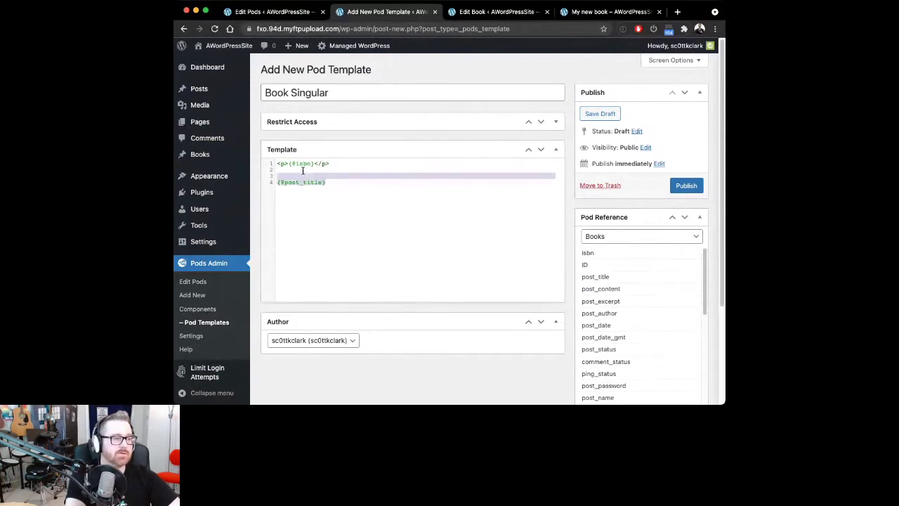
key(BackSpace)
key(BackSpace)
key(BackSpace)
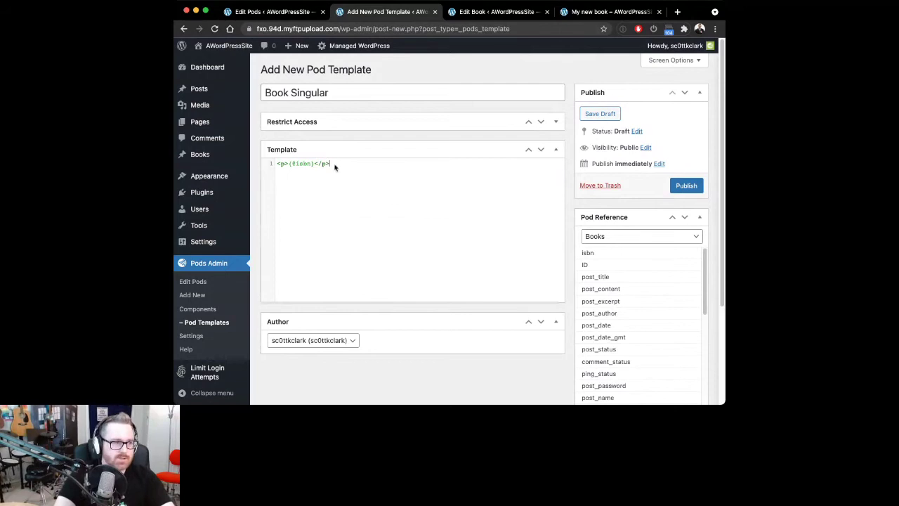
Publish the Book Singular template and enable automatic Pod templates in the book pod's auto template options
click(685, 186)
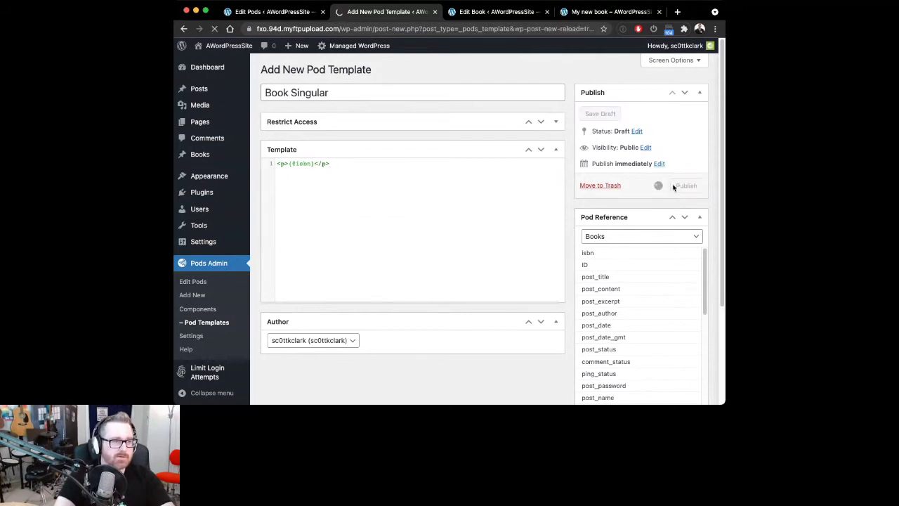
click(474, 17)
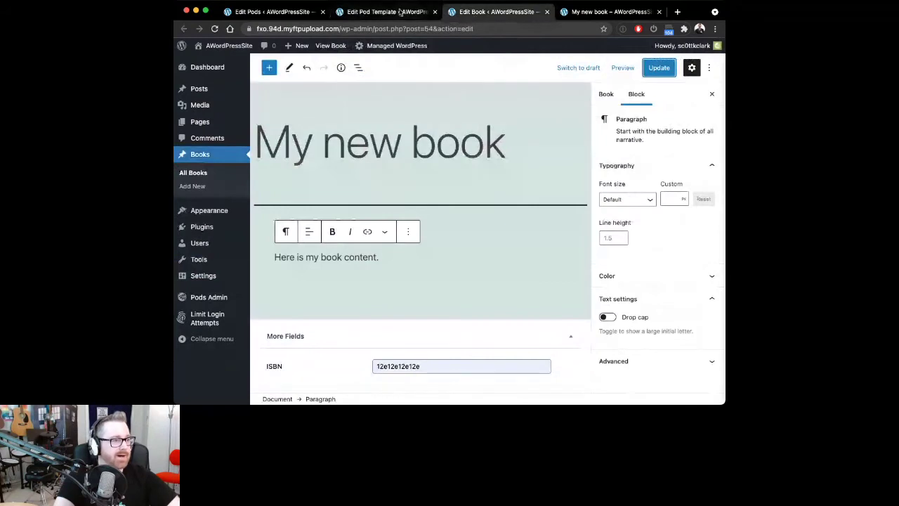
click(274, 12)
click(532, 103)
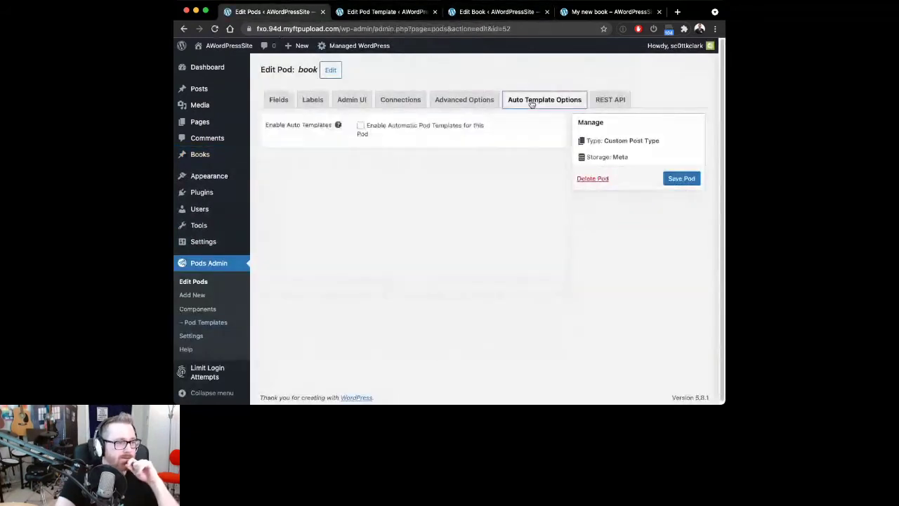
click(361, 125)
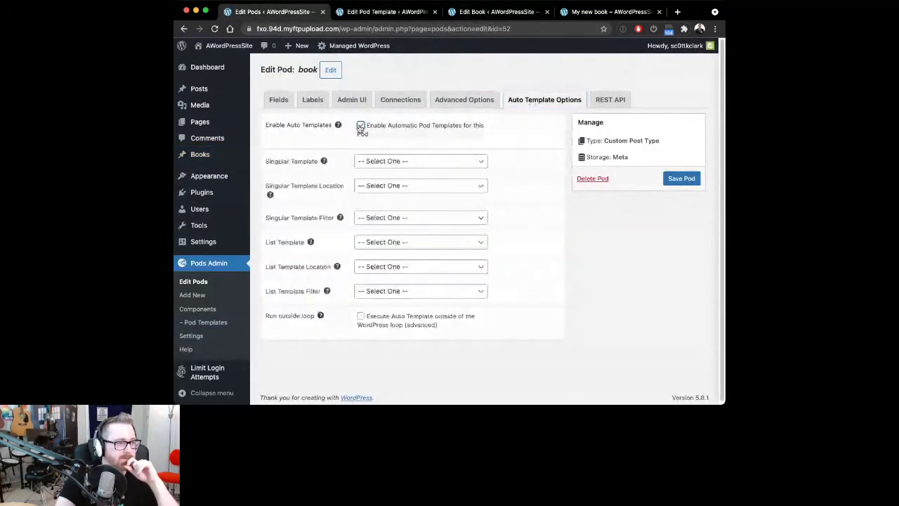
Set the singular template to Book Singular, its location to After and its filter to the_content, and save the pod
click(379, 170)
click(375, 186)
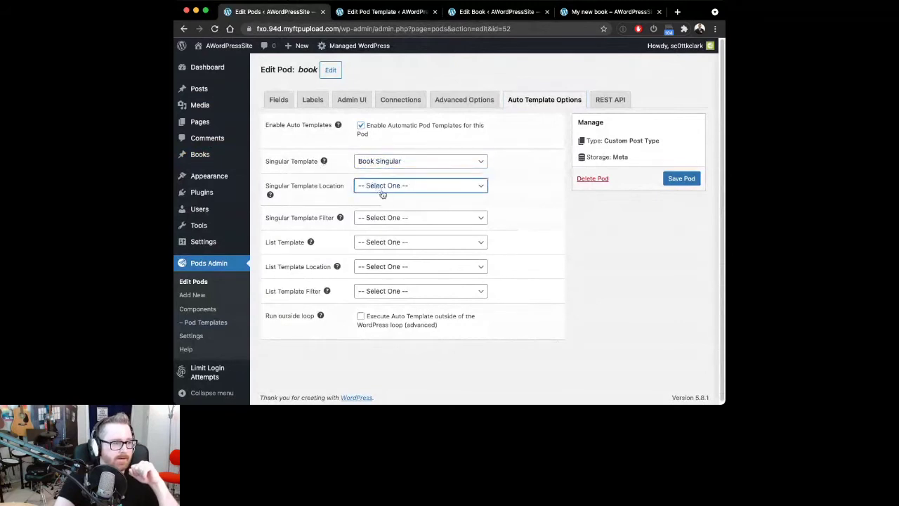
click(375, 202)
click(375, 217)
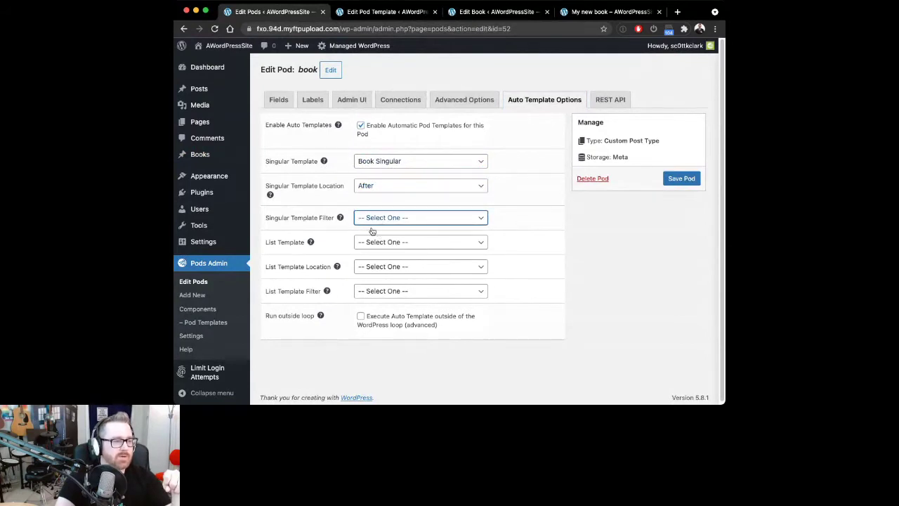
key(Down)
click(667, 180)
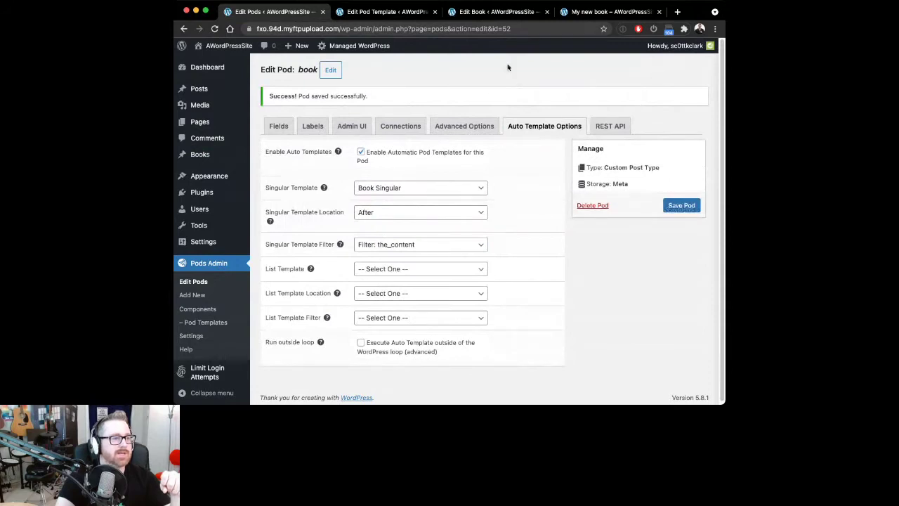
Reload the published My new book page and check the book content and the ISBN output below it
click(584, 7)
scroll(475, 198, down, 3)
scroll(450, 182, up, 3)
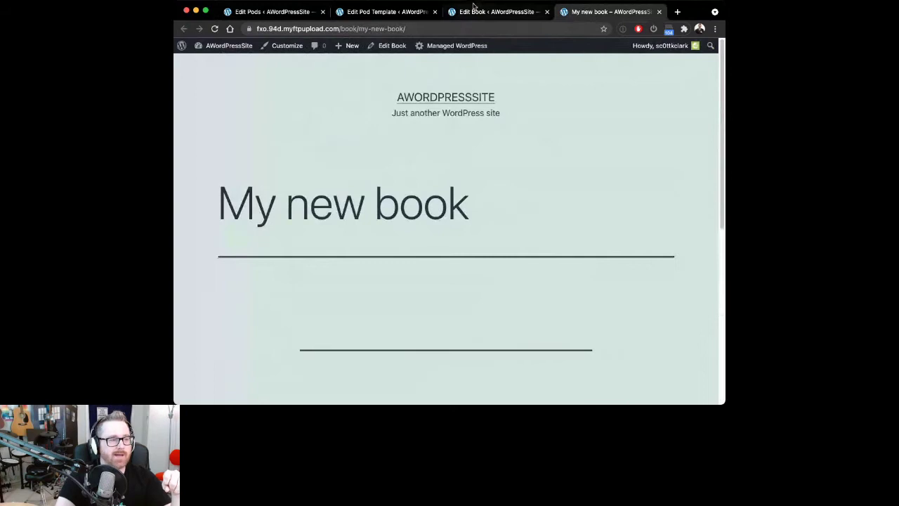
click(474, 7)
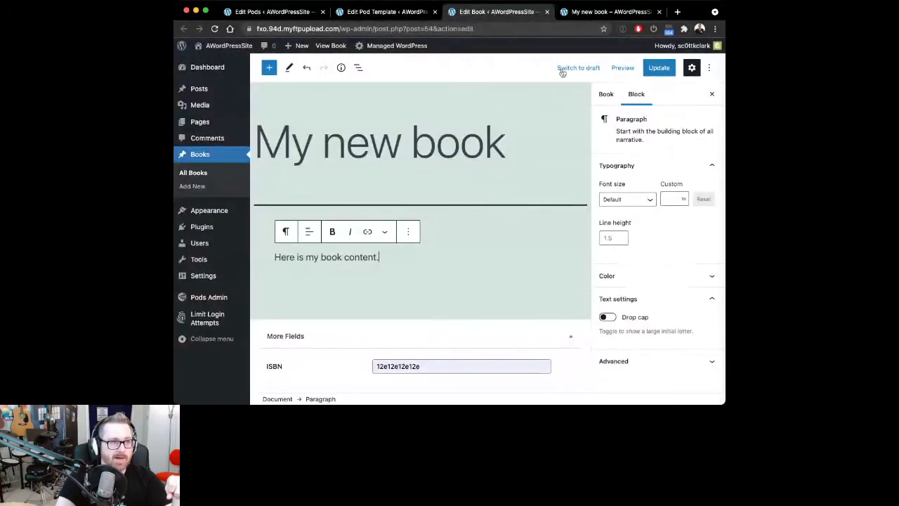
click(572, 12)
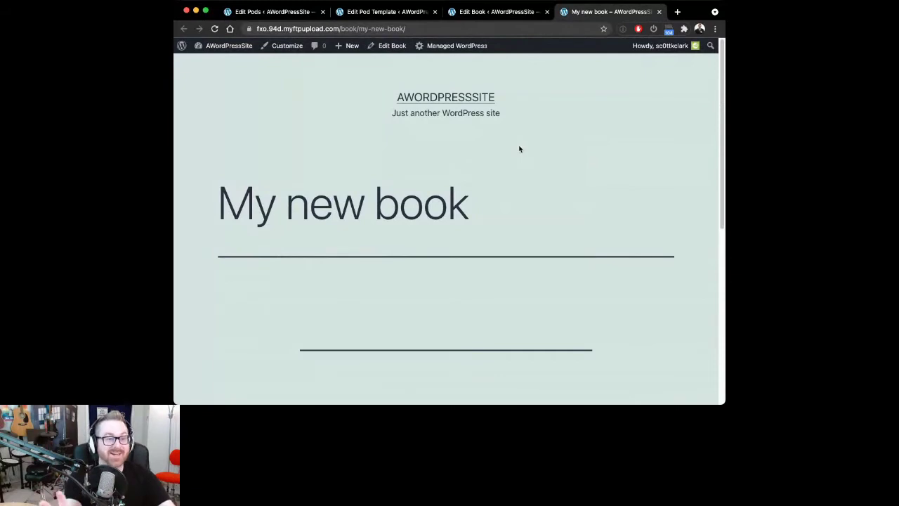
key(super+r)
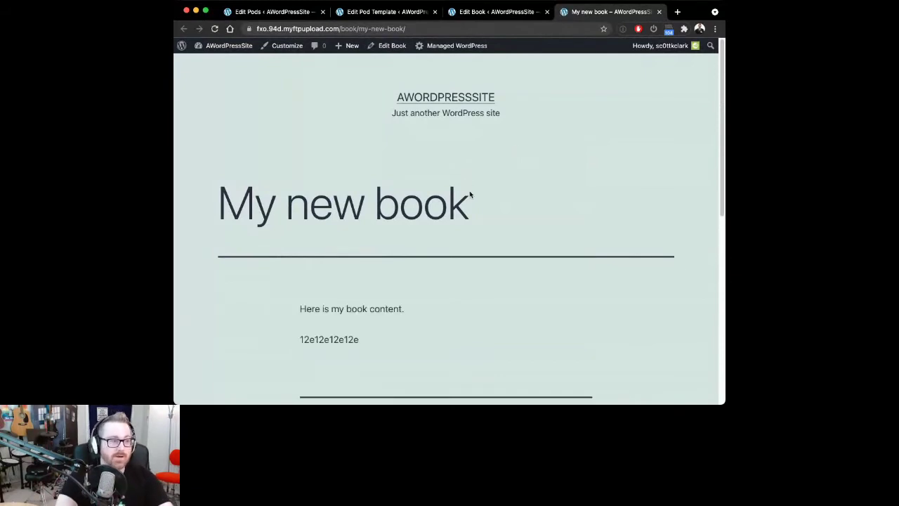
scroll(452, 184, down, 1)
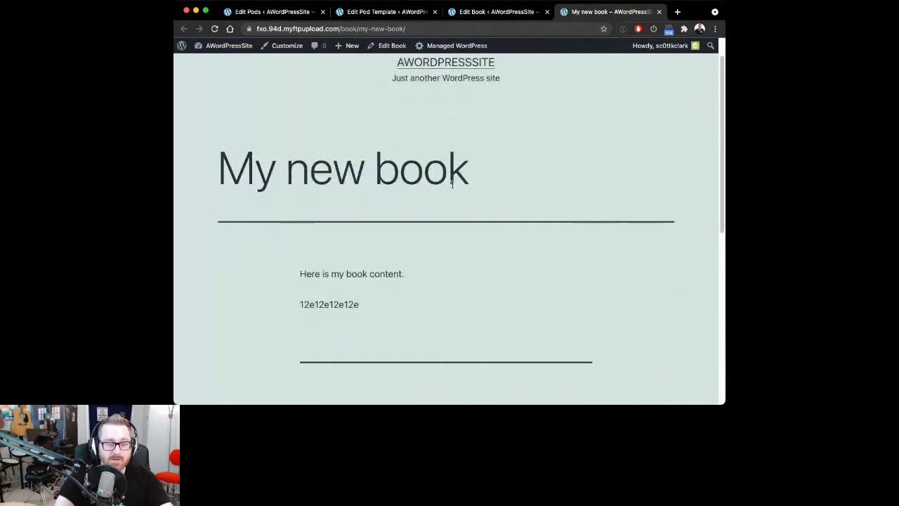
drag(299, 273, 406, 275)
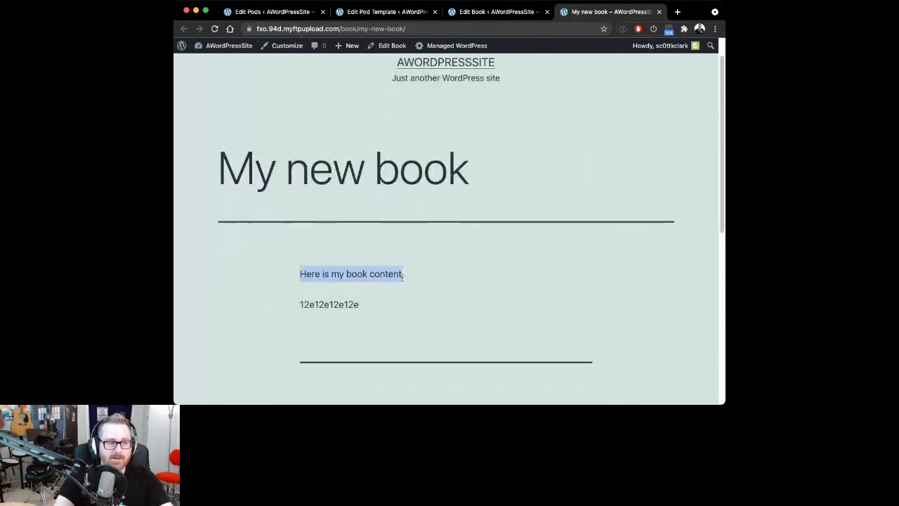
double_click(346, 303)
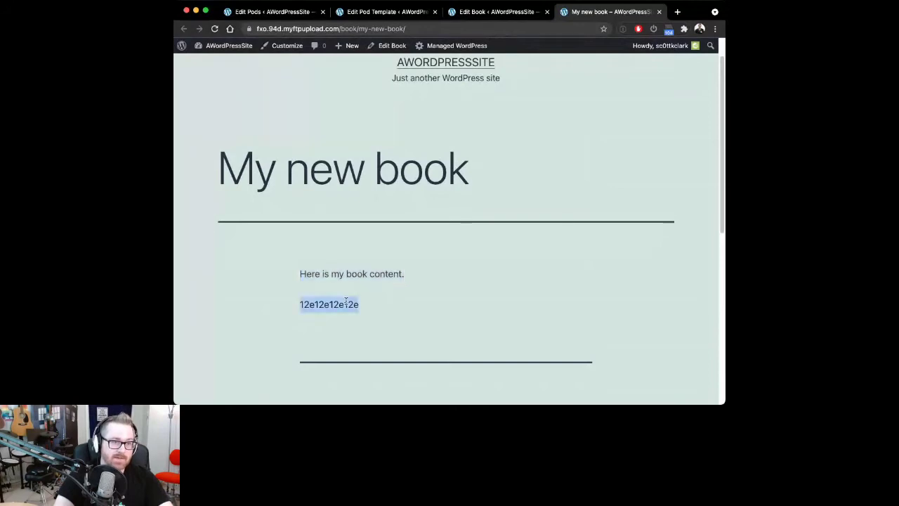
Insert a Pods Field Value block below the content paragraph in the book editor
click(484, 11)
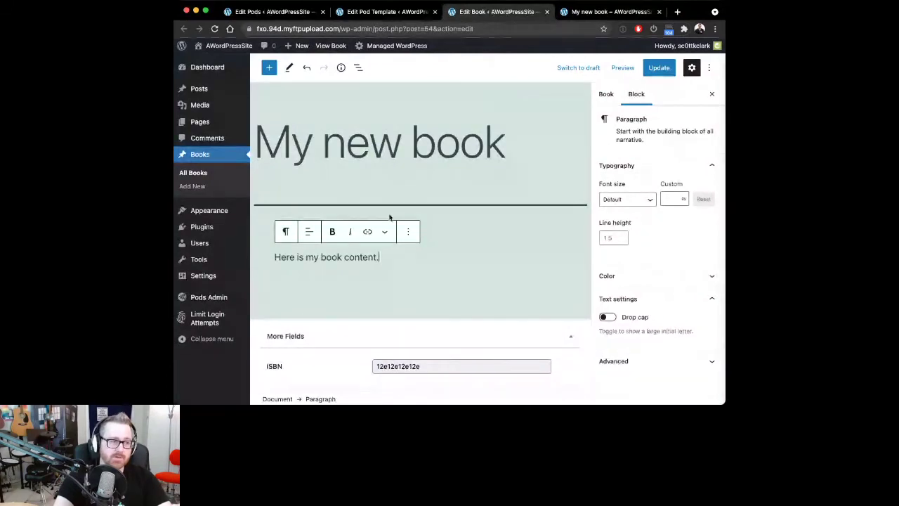
key(Return)
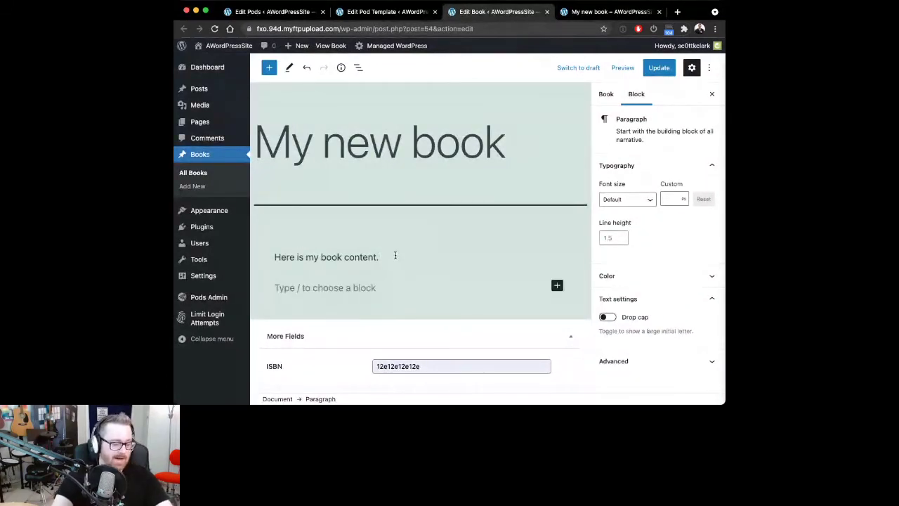
text(/pods)
key(Down)
key(Up)
key(Return)
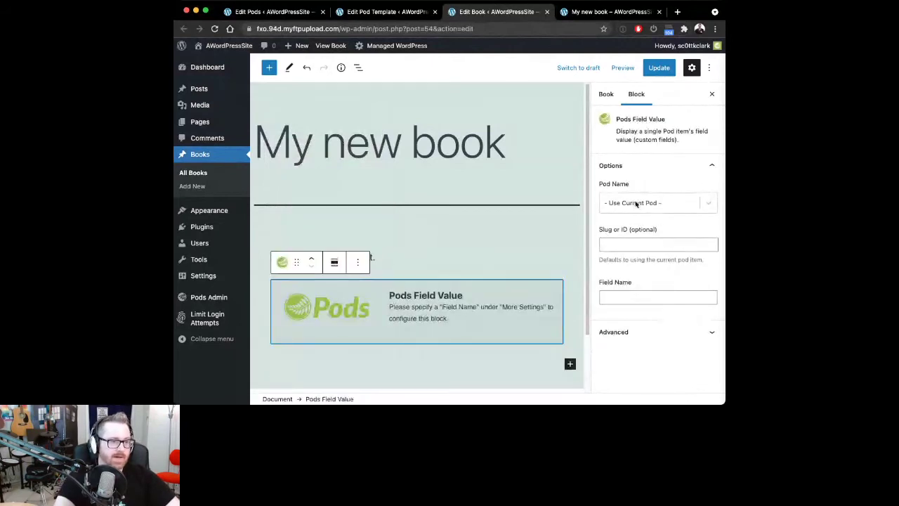
Configure the Field Value block with pod name book and field name isbn, leaving the slug or ID empty
click(638, 203)
click(623, 243)
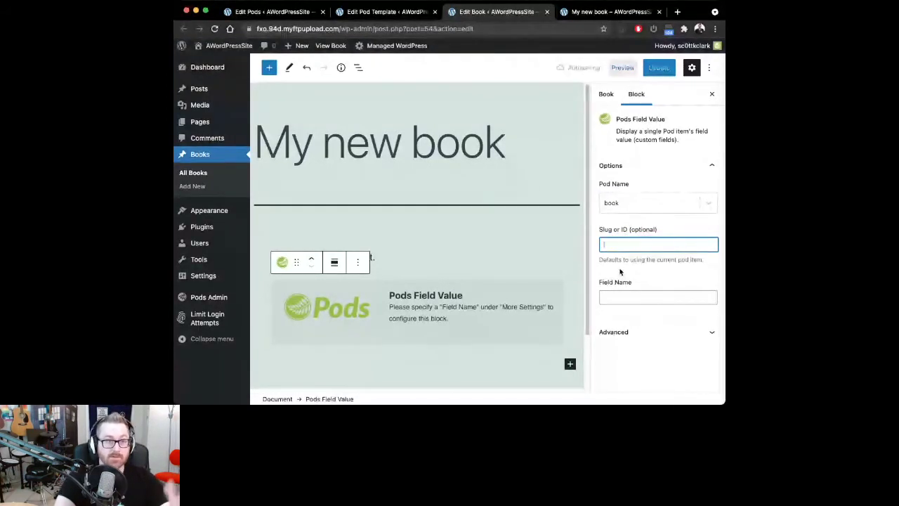
click(628, 295)
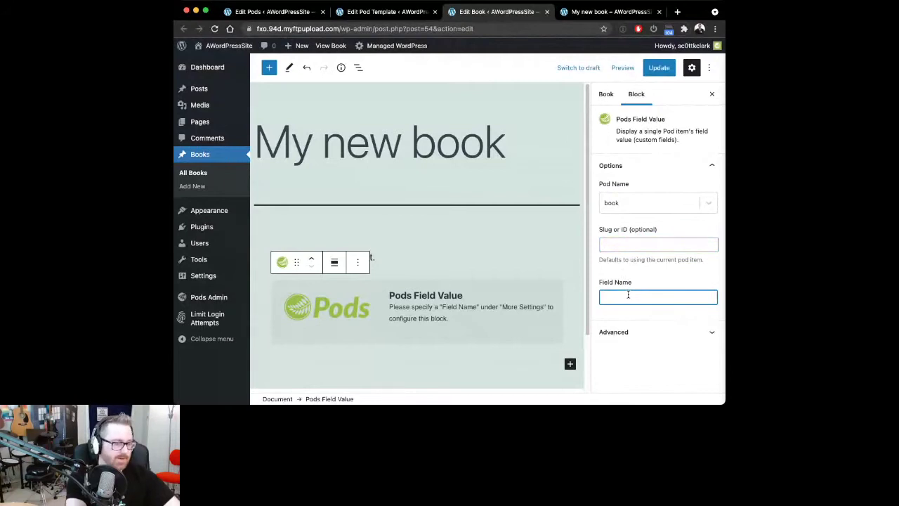
text(isbn)
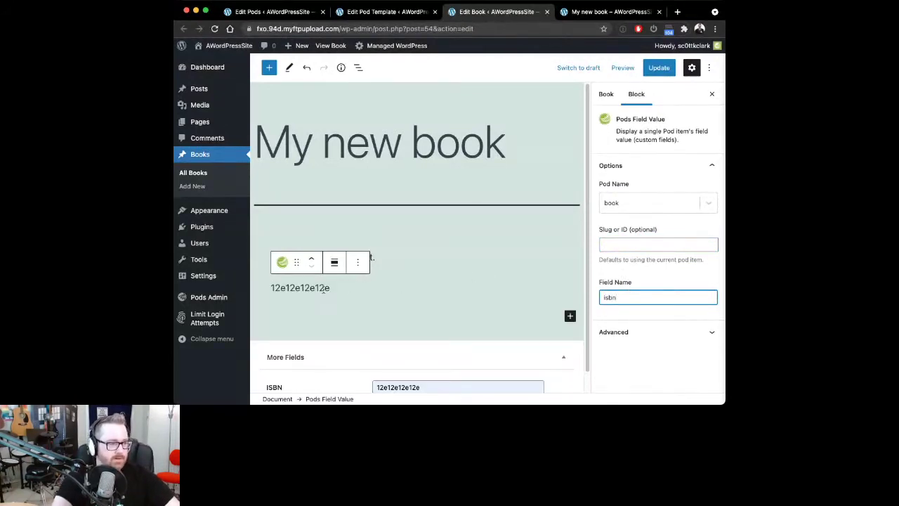
click(339, 291)
click(419, 258)
click(330, 289)
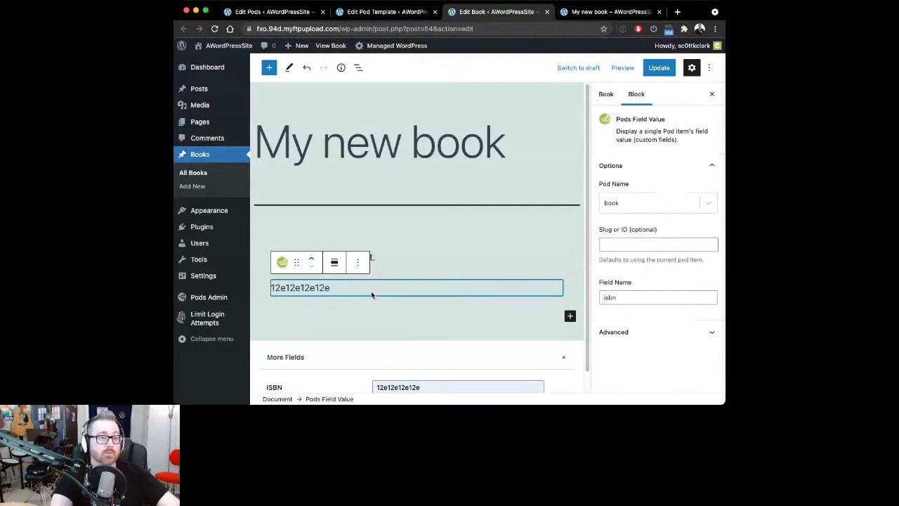
Insert a Pods Single Item block below the Field Value block
click(363, 320)
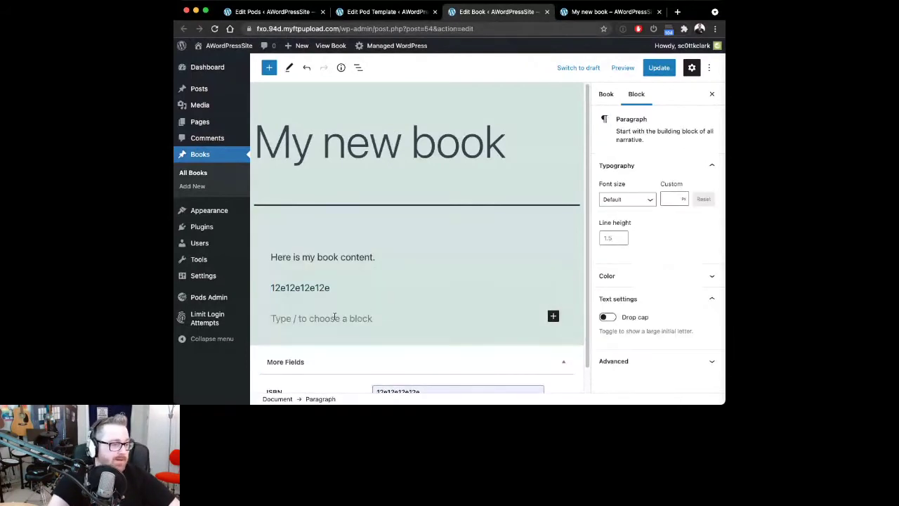
text(/pods)
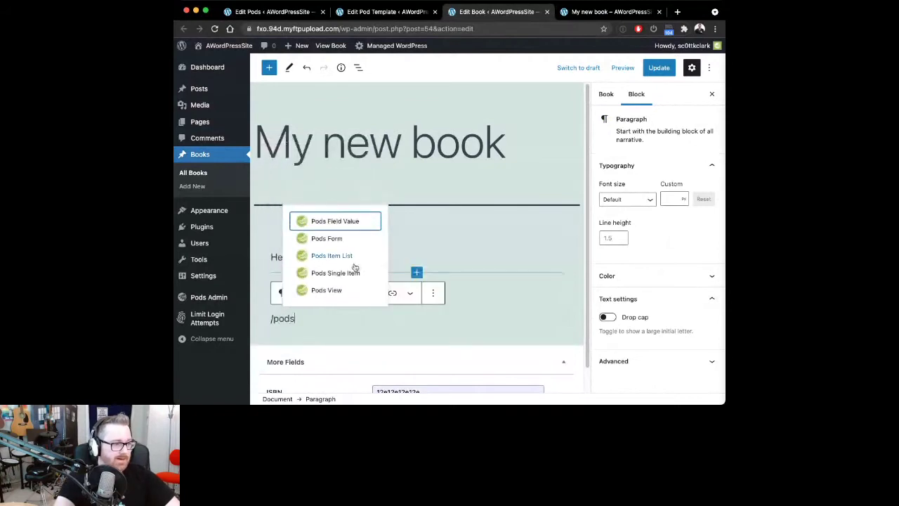
click(355, 272)
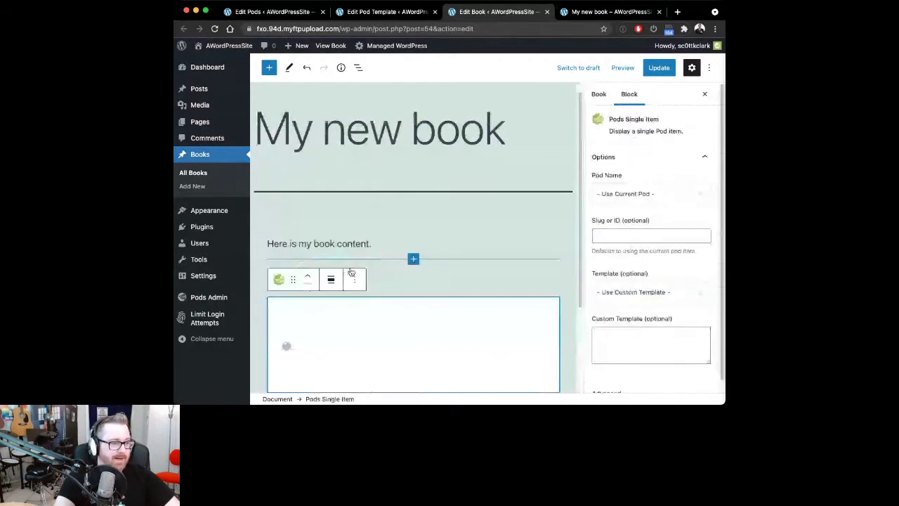
scroll(367, 267, down, 2)
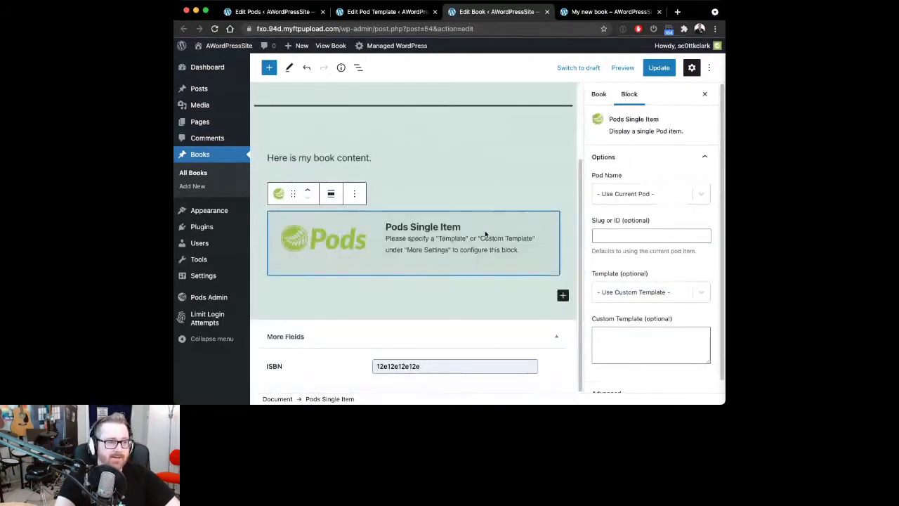
click(611, 195)
click(602, 236)
click(608, 236)
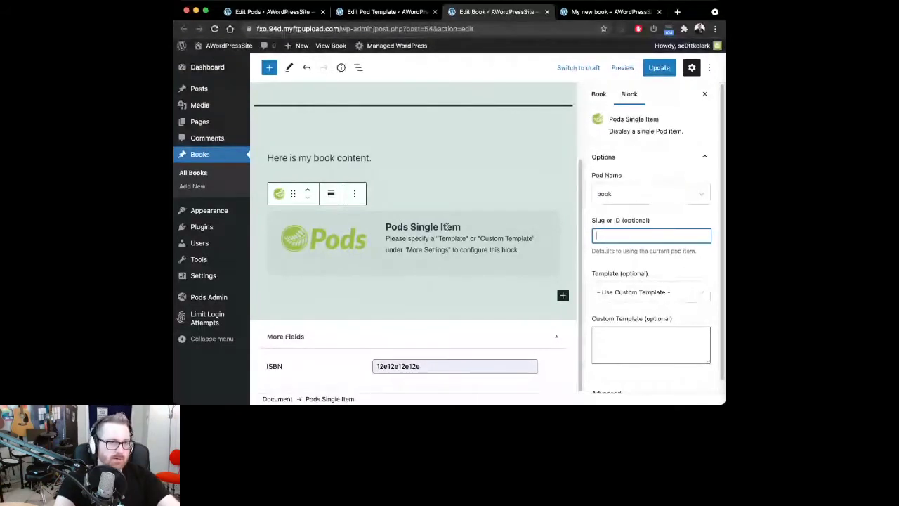
click(630, 295)
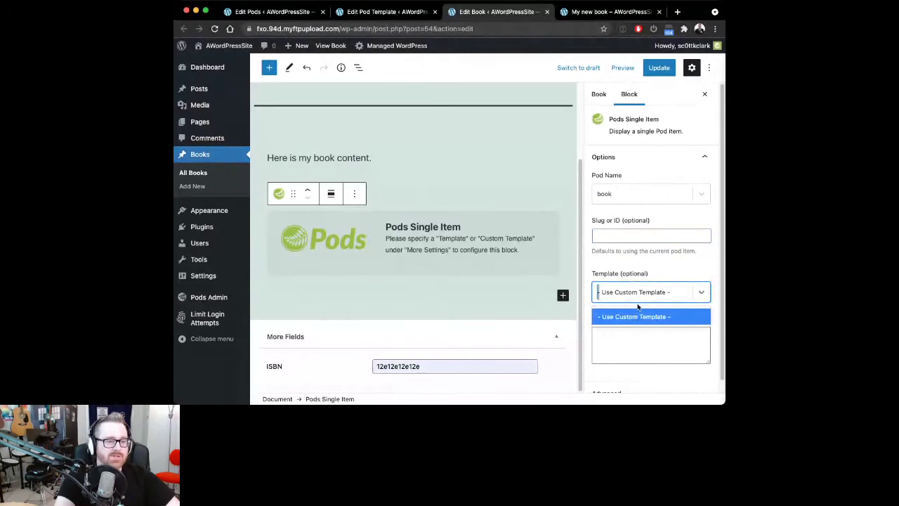
click(627, 344)
scroll(625, 335, down, 1)
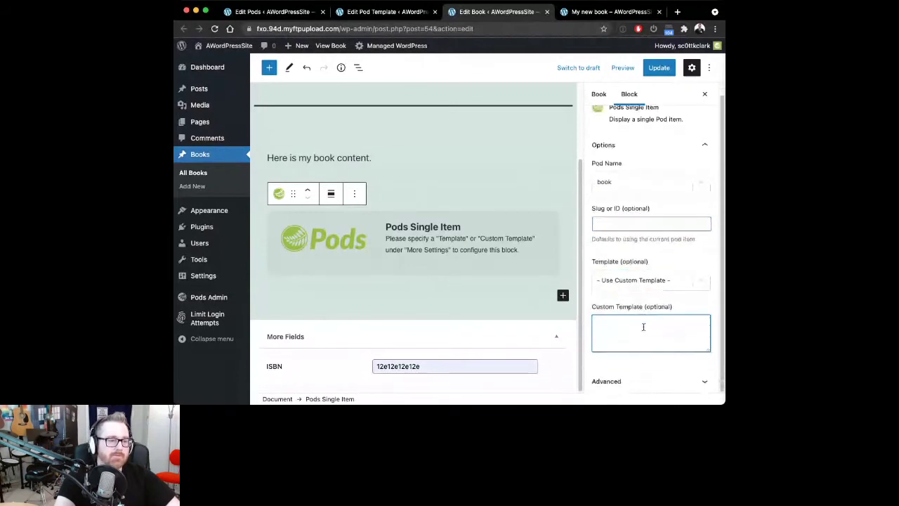
text({@isbn})
text(ISBN:)
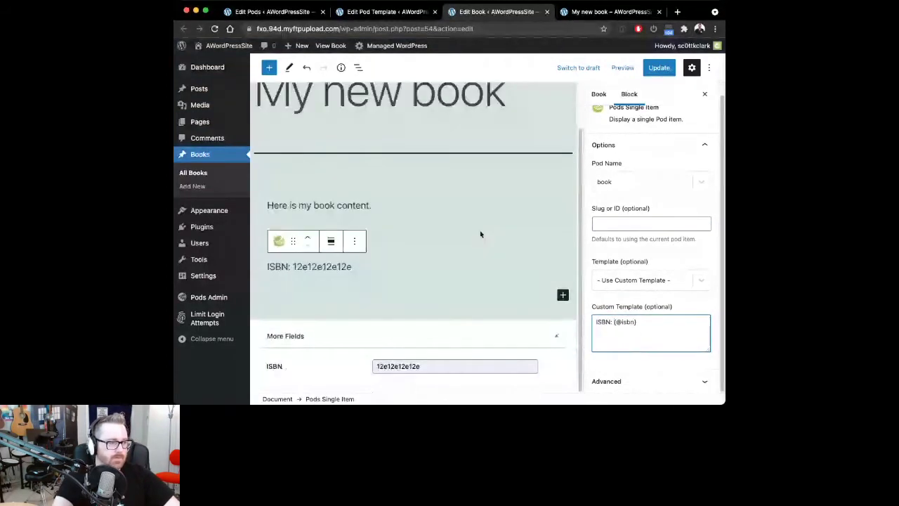
click(480, 233)
click(412, 271)
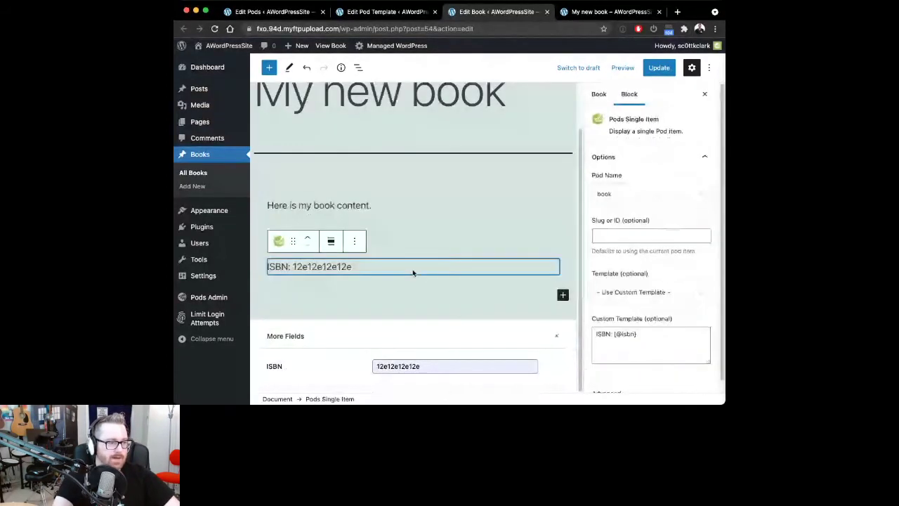
Update the book, reload the editor and switch the Single Item block's template to Book Singular
click(660, 68)
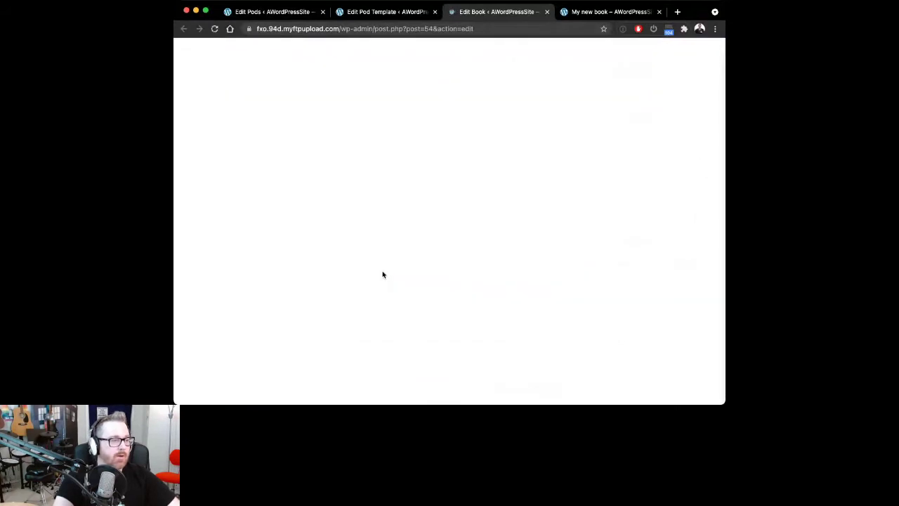
scroll(377, 275, down, 2)
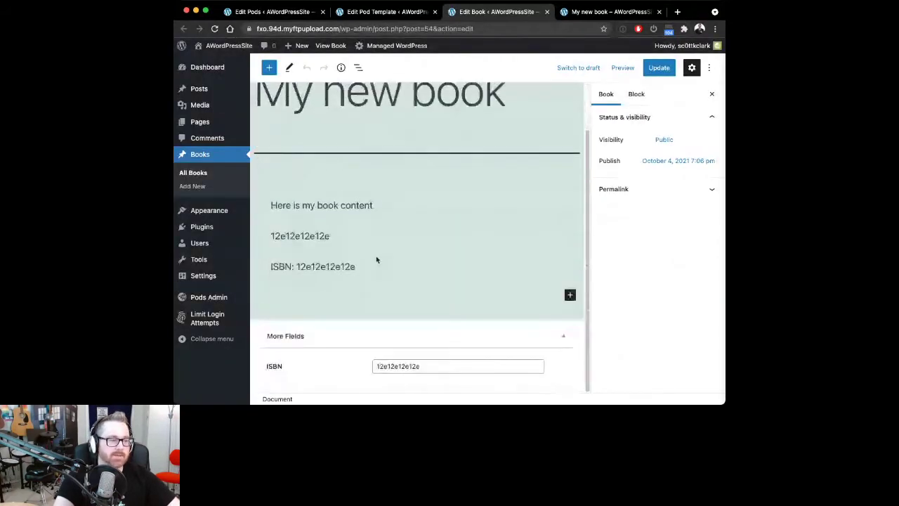
click(341, 285)
click(665, 292)
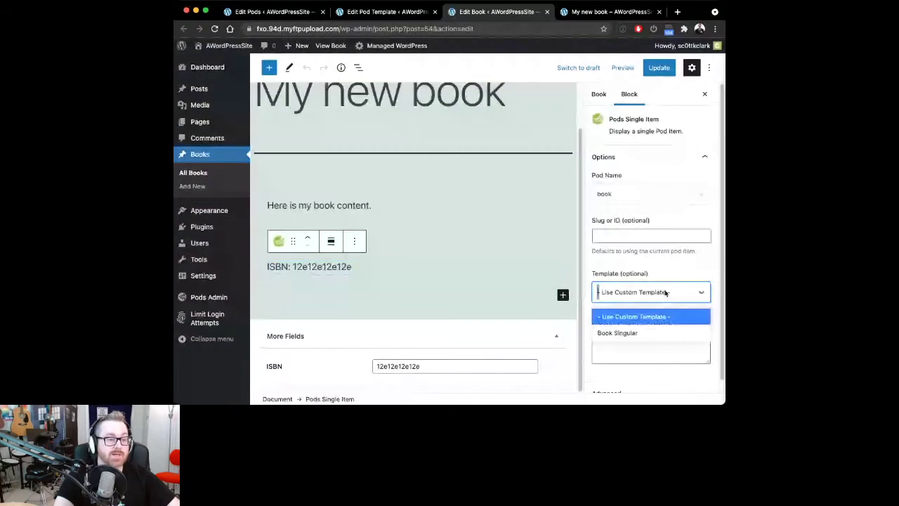
click(609, 333)
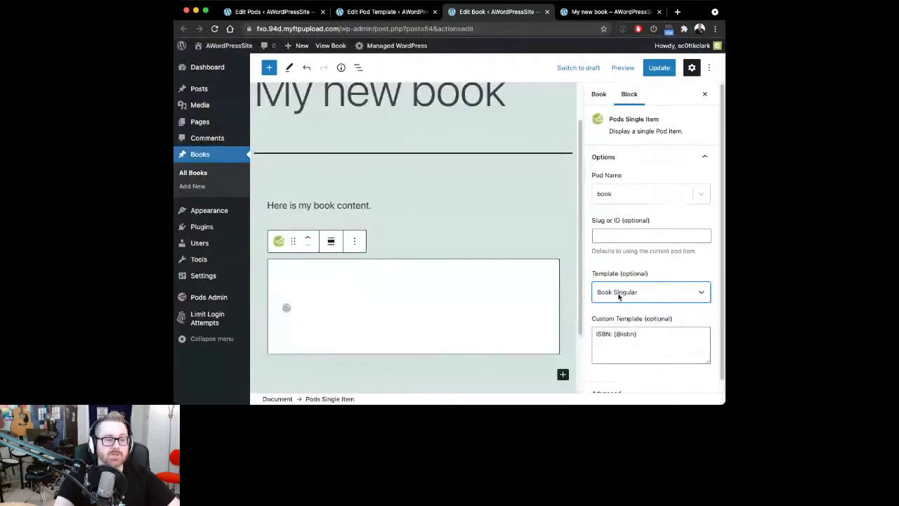
Copy the Single Item block's custom template text, clear it from the block and reselect the block
click(631, 334)
key(super+a)
key(super+c)
key(BackSpace)
click(341, 272)
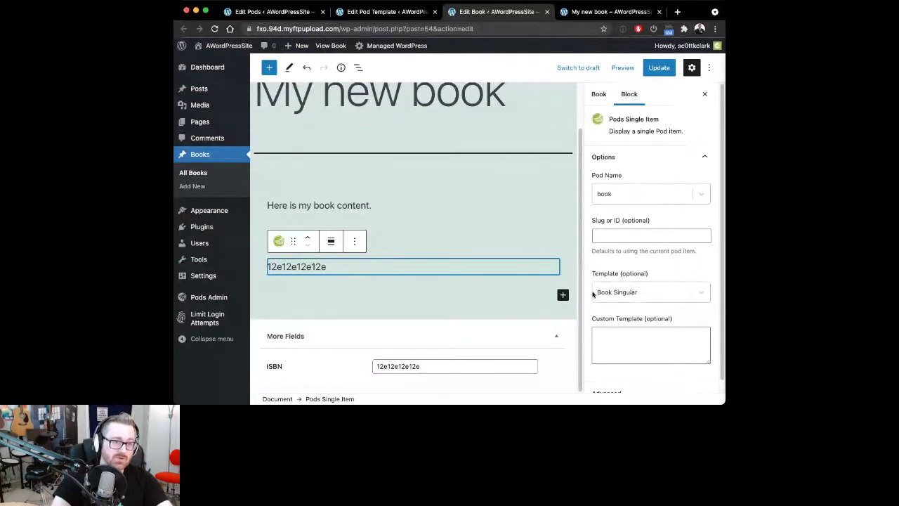
click(618, 291)
click(622, 313)
click(614, 331)
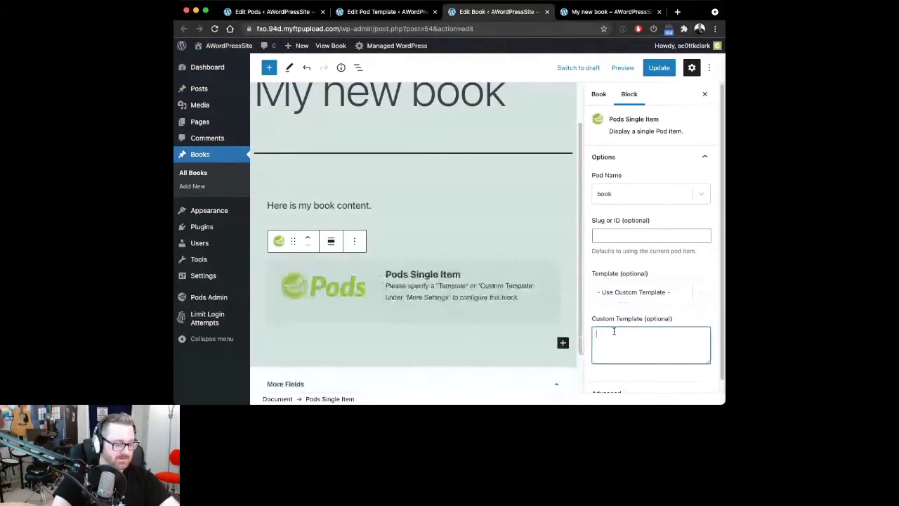
key(super+v)
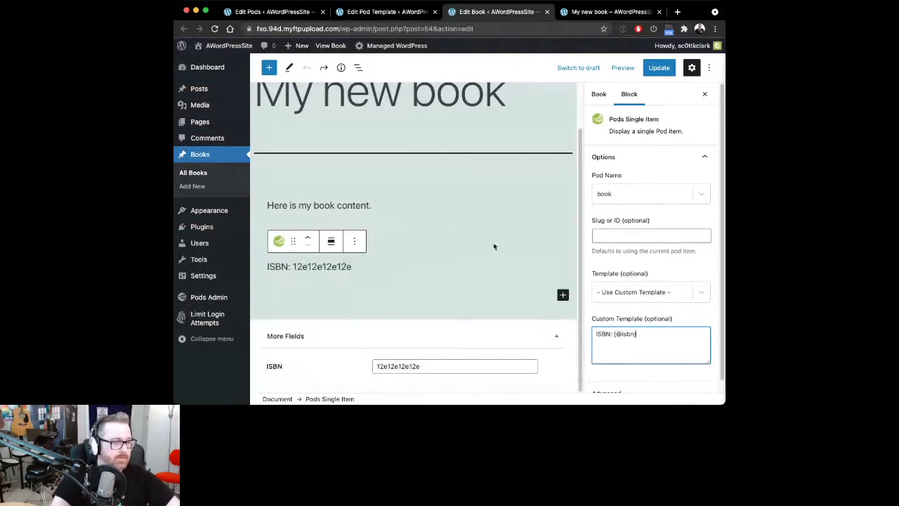
Insert a Pods Item List block below the Single Item block and set its pod name to book
click(563, 295)
click(323, 293)
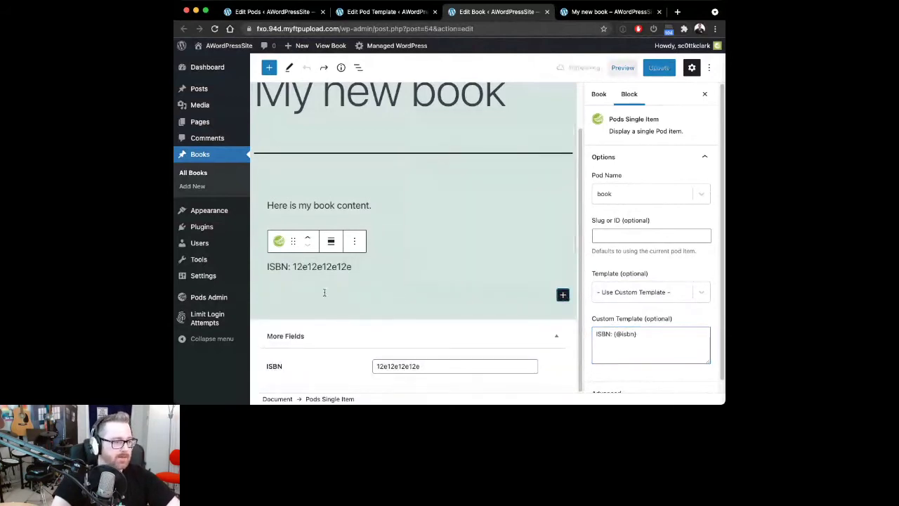
click(323, 293)
text(/pods)
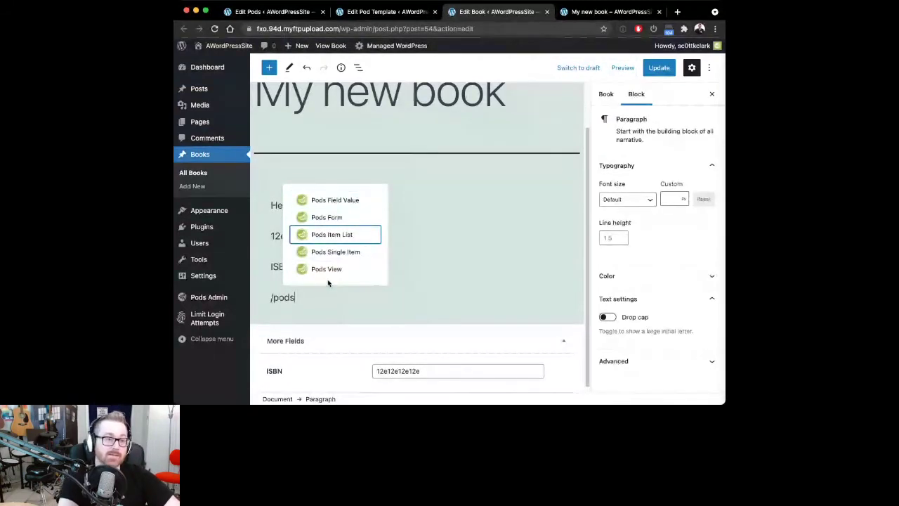
key(Return)
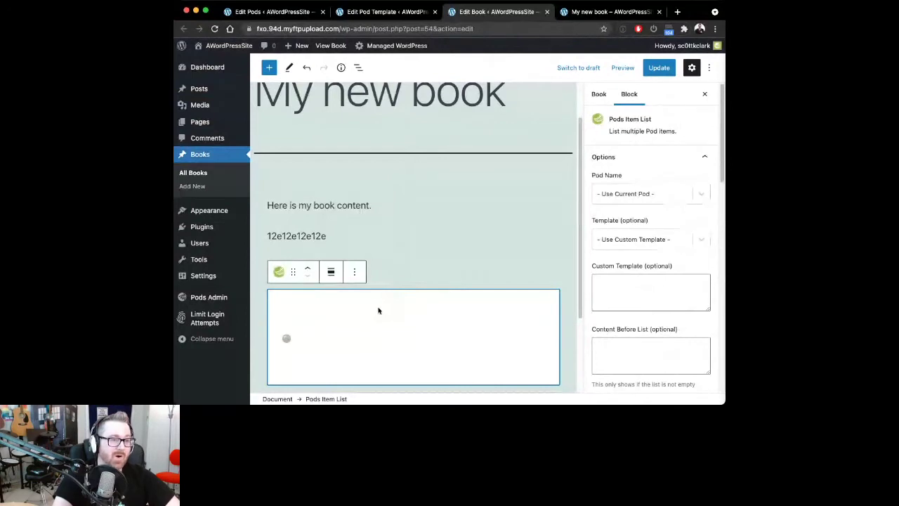
click(635, 193)
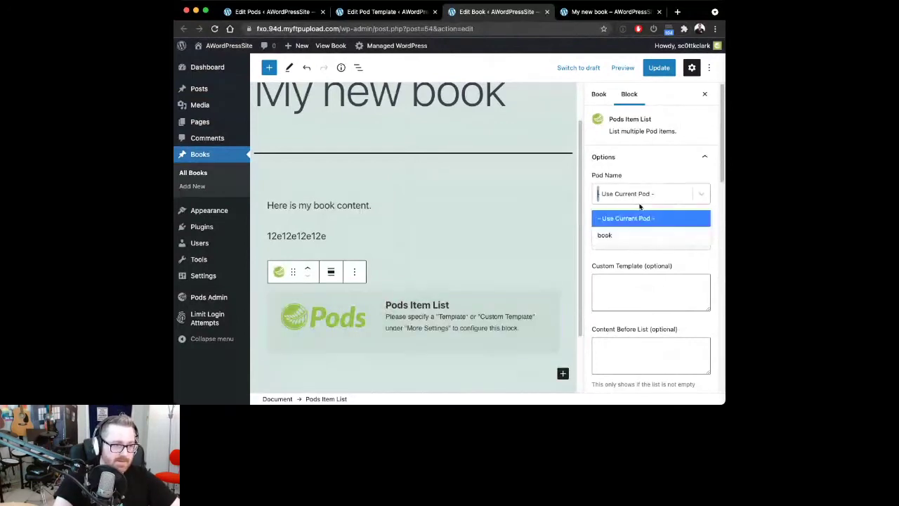
click(602, 239)
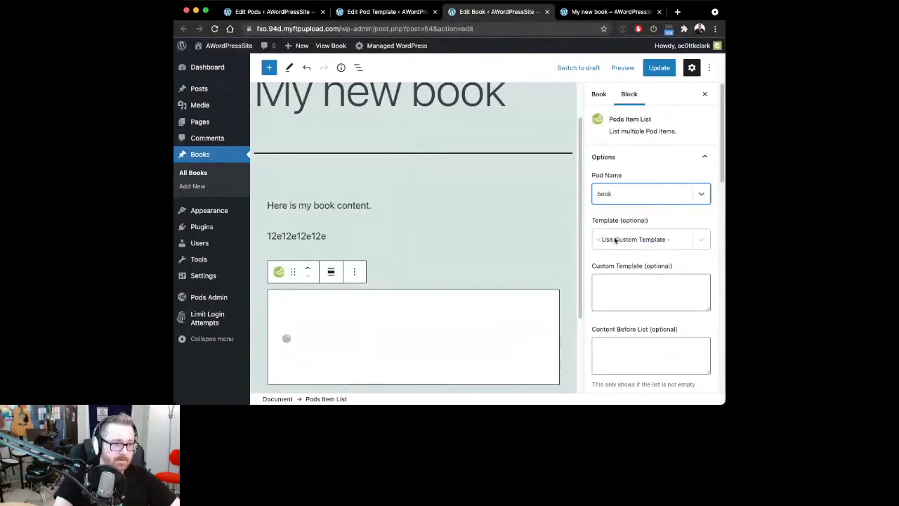
click(614, 239)
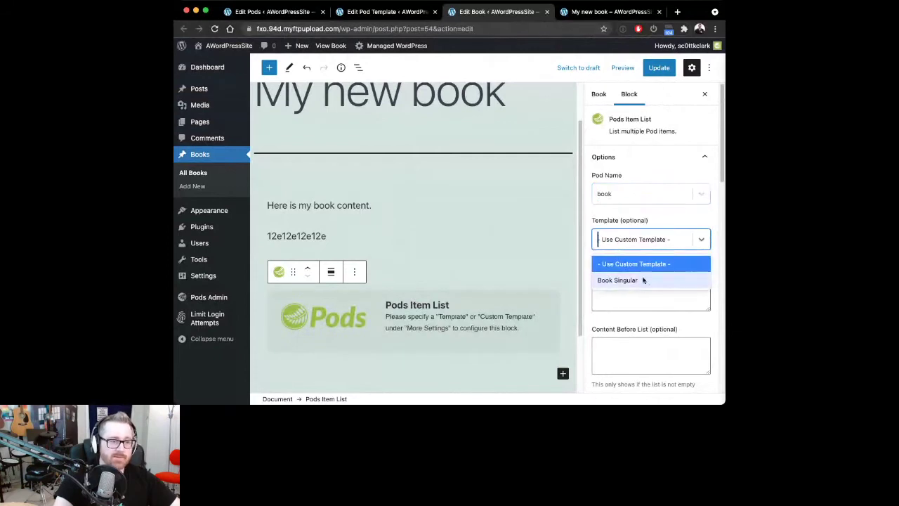
click(645, 298)
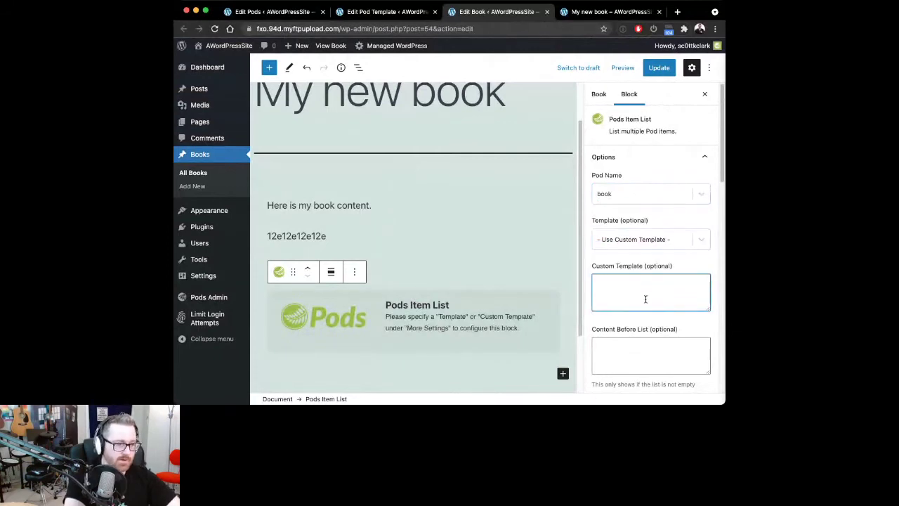
text(<h)
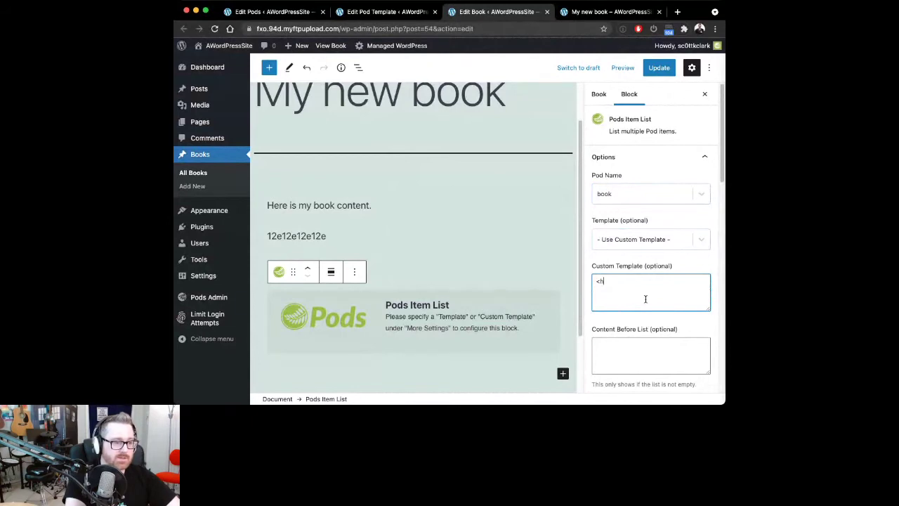
text(2>{@post_title}</p)
key(BackSpace)
text(h)
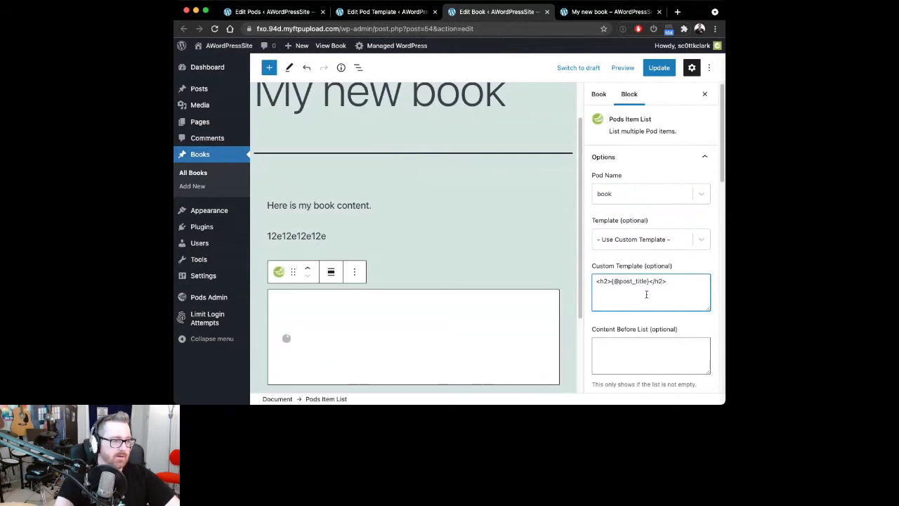
text(2>)
key(Return)
text(<p>{@)
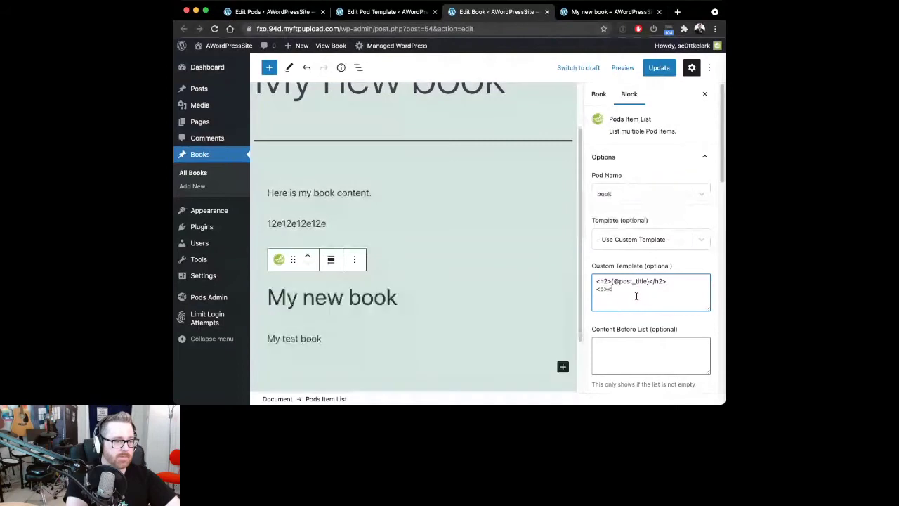
text(isbn})
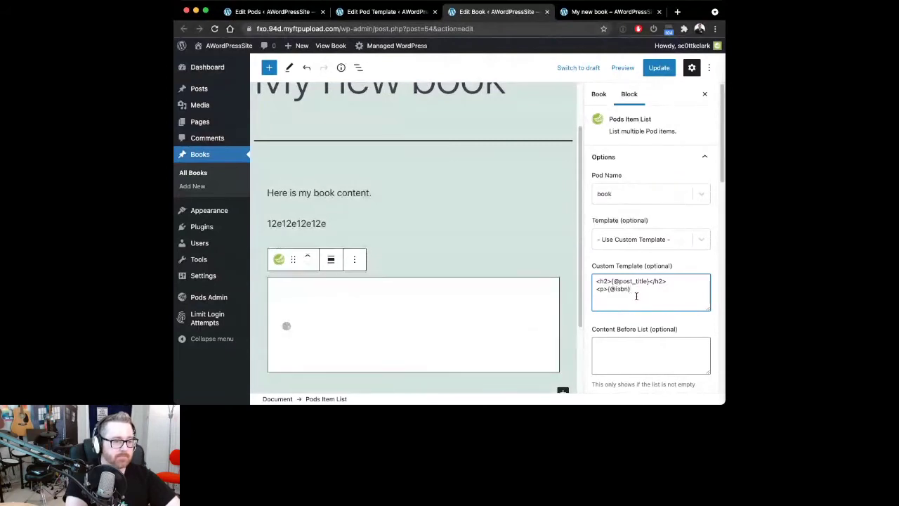
text(</p>)
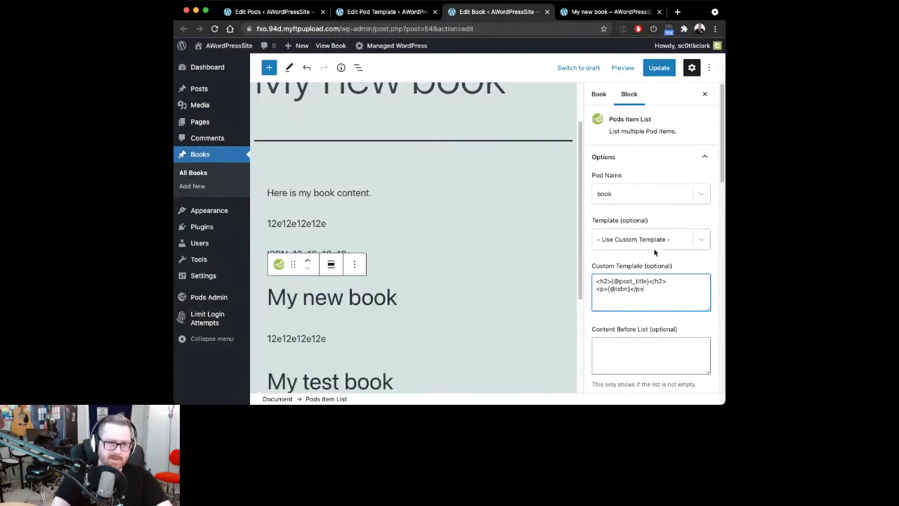
Examine the rendered book list alongside the Item List block's custom template and its content-before-list and content-after-list options
scroll(654, 294, down, 1)
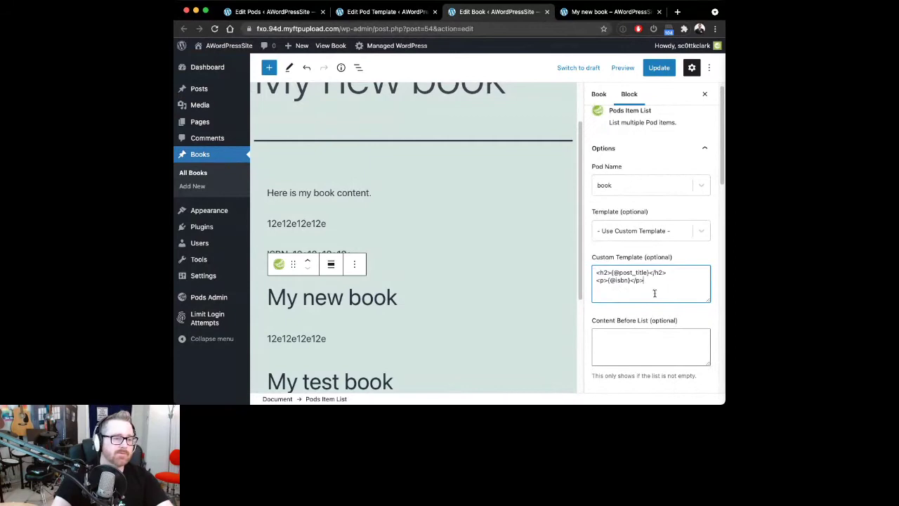
scroll(654, 293, down, 3)
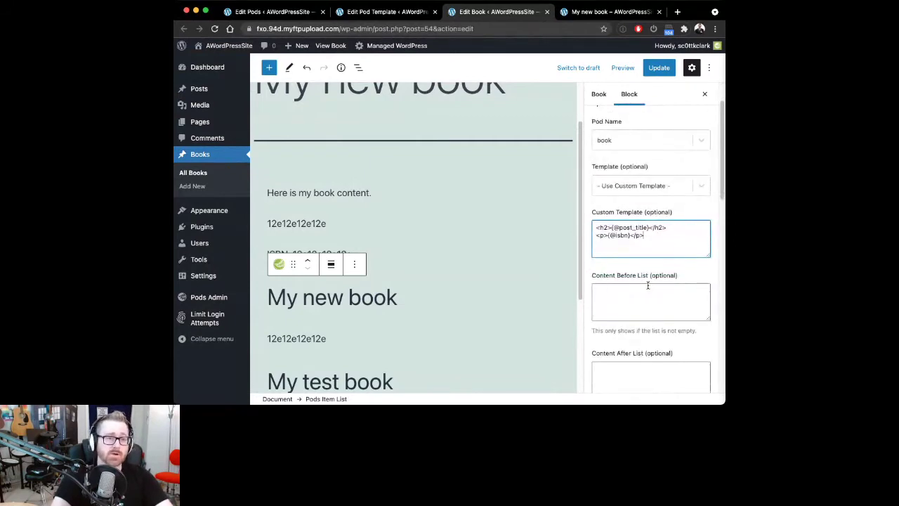
double_click(625, 226)
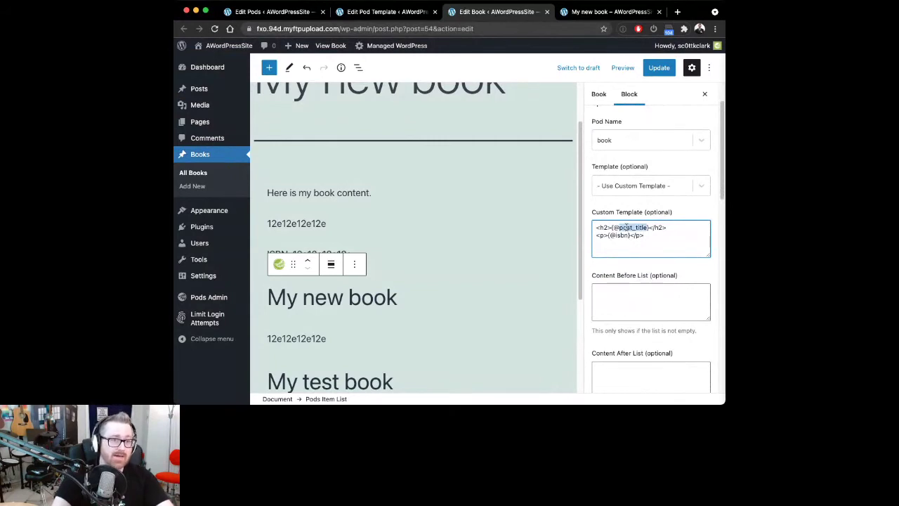
scroll(628, 281, down, 4)
click(628, 302)
scroll(521, 264, down, 4)
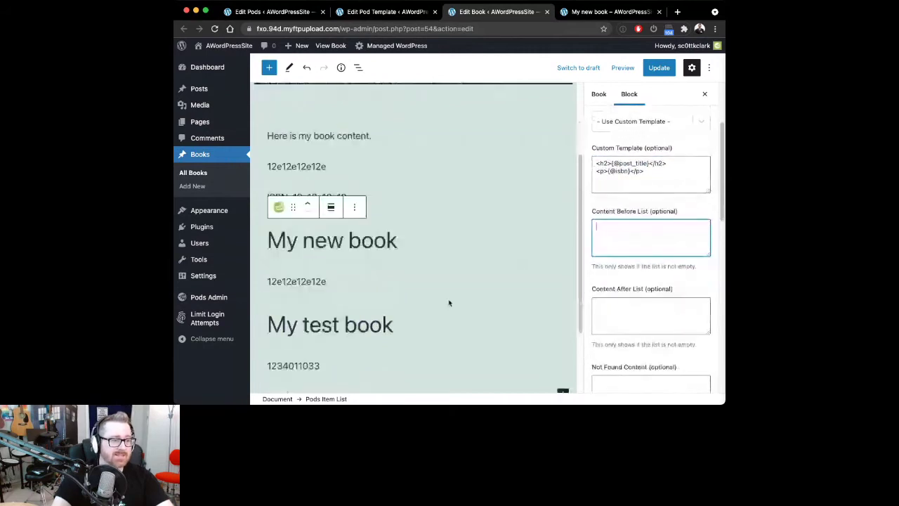
click(321, 257)
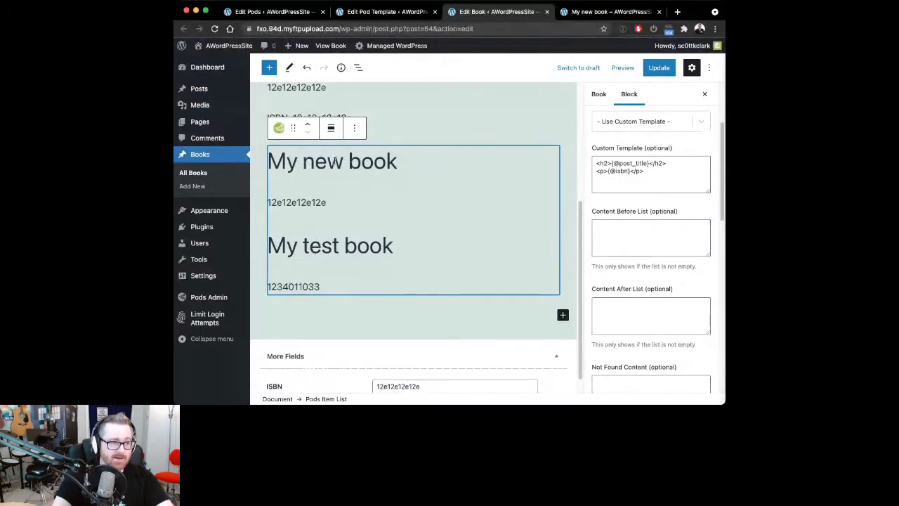
click(620, 229)
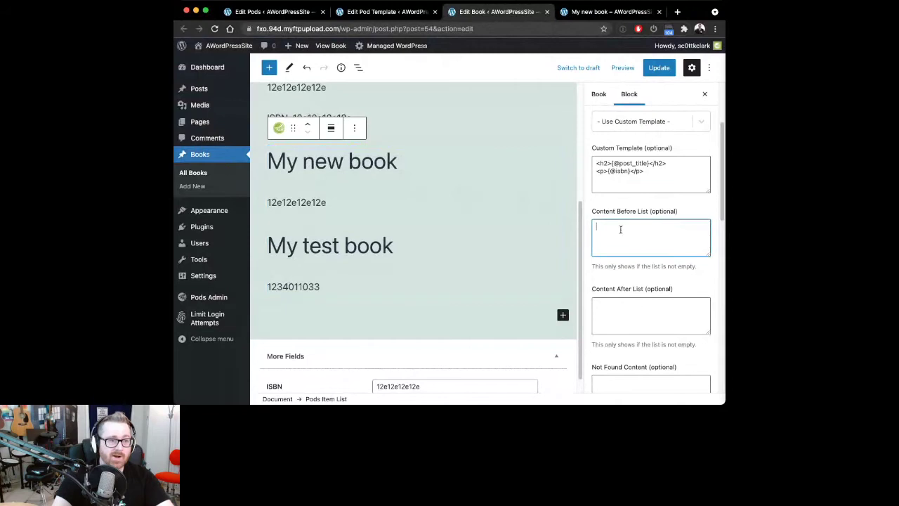
double_click(602, 162)
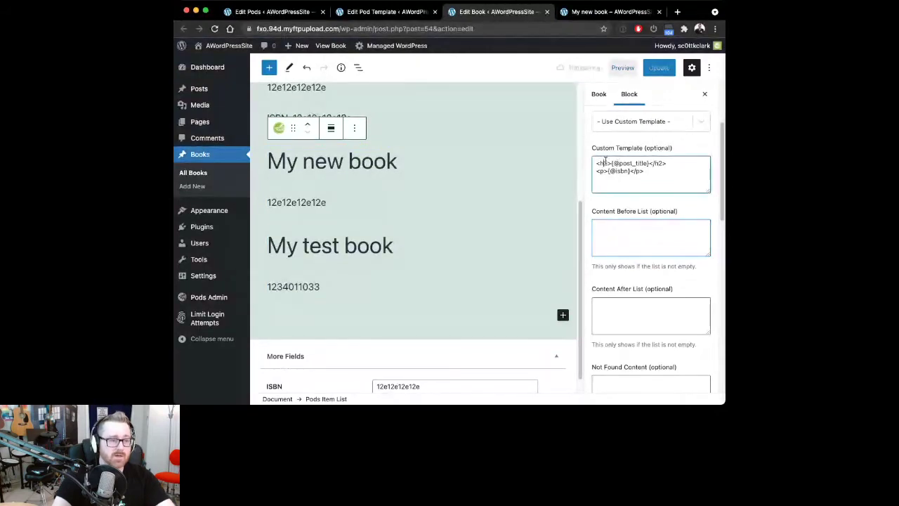
text(li)
key(alt+Right)
key(alt+Right)
key(BackSpace)
key(BackSpace)
text(li)
key(Right)
key(shift+Left)
key(shift+Left)
key(shift+Left)
key(shift+Left)
key(shift+Left)
text(= {@isbn})
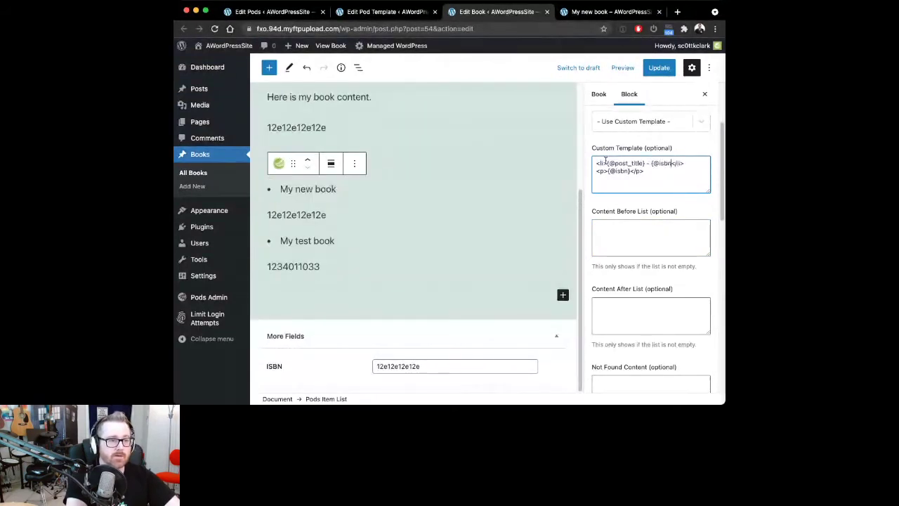
key(End)
key(shift+Down)
key(BackSpace)
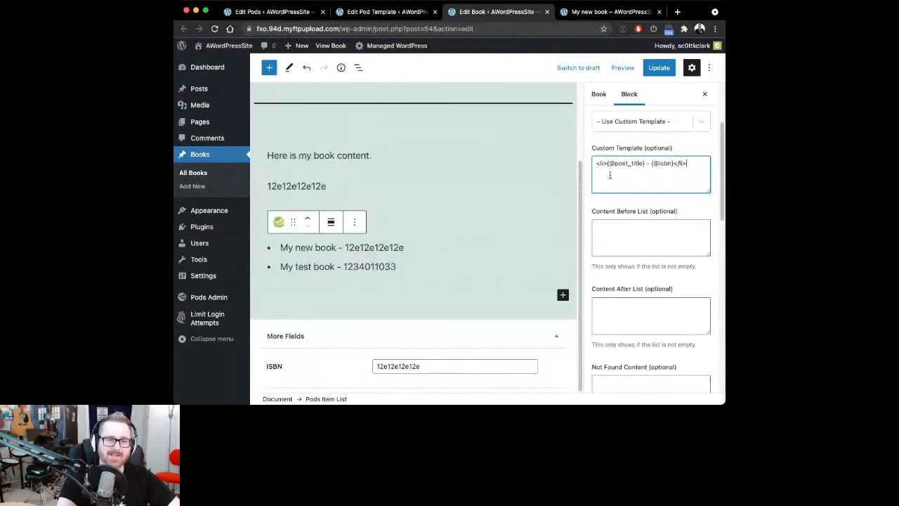
Wrap the book list in an ordered list, with <ol> as the content before it and </ol> after it
click(634, 238)
text(<)
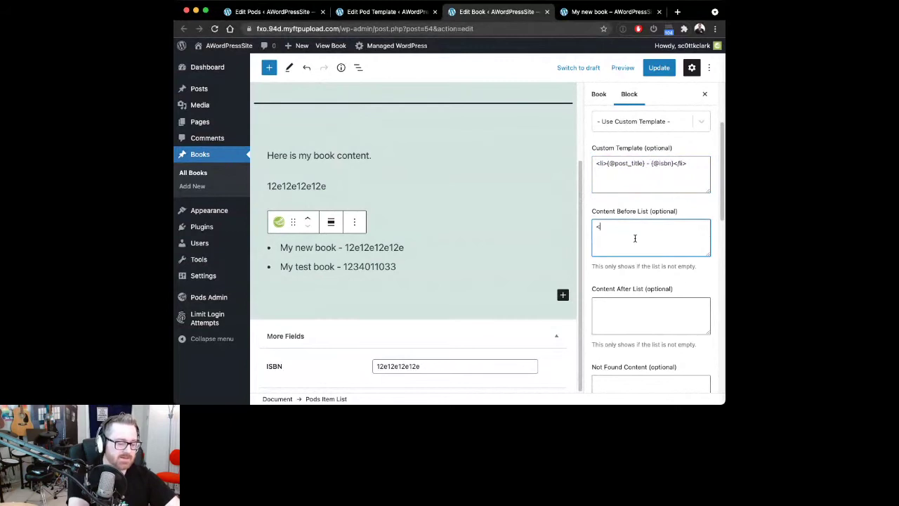
text(ol>)
key(Tab)
text(</ol>)
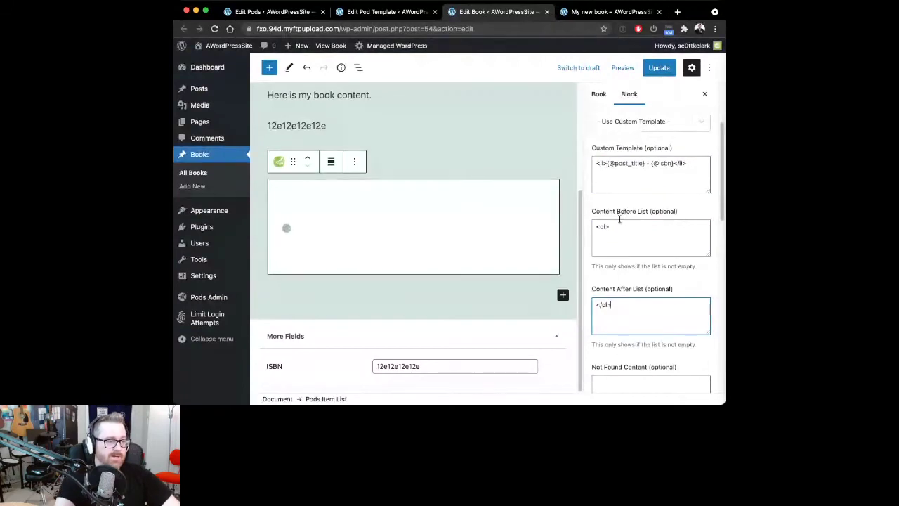
Change the tags before and after the book list to <ul> and </ul>
click(603, 226)
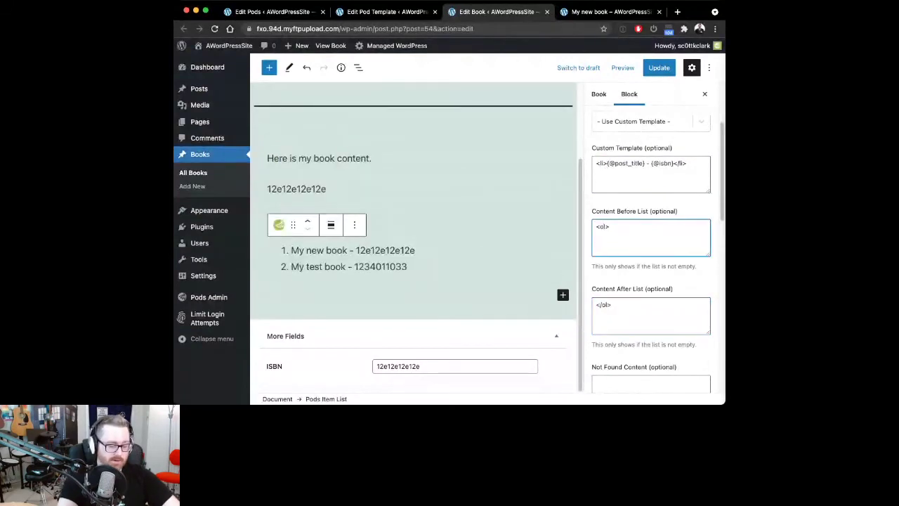
text(ul)
double_click(603, 303)
text(ul)
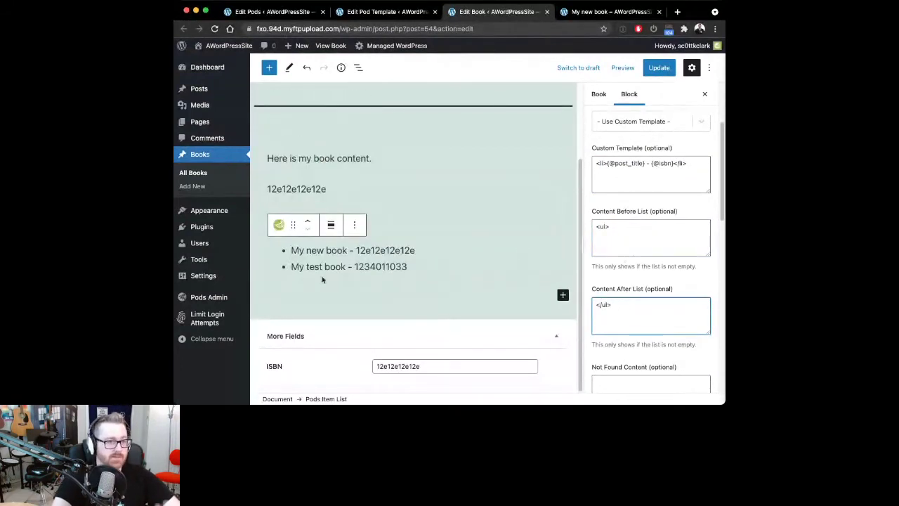
click(674, 168)
click(601, 163)
click(416, 268)
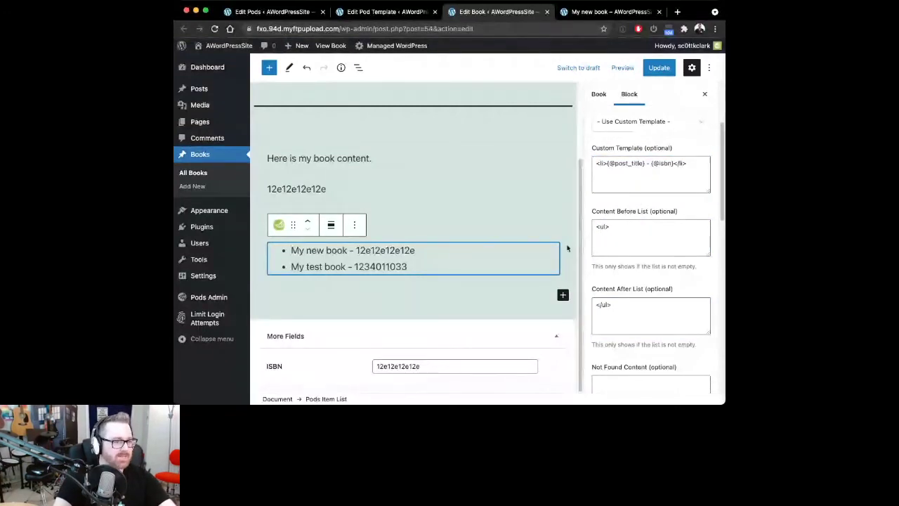
click(608, 163)
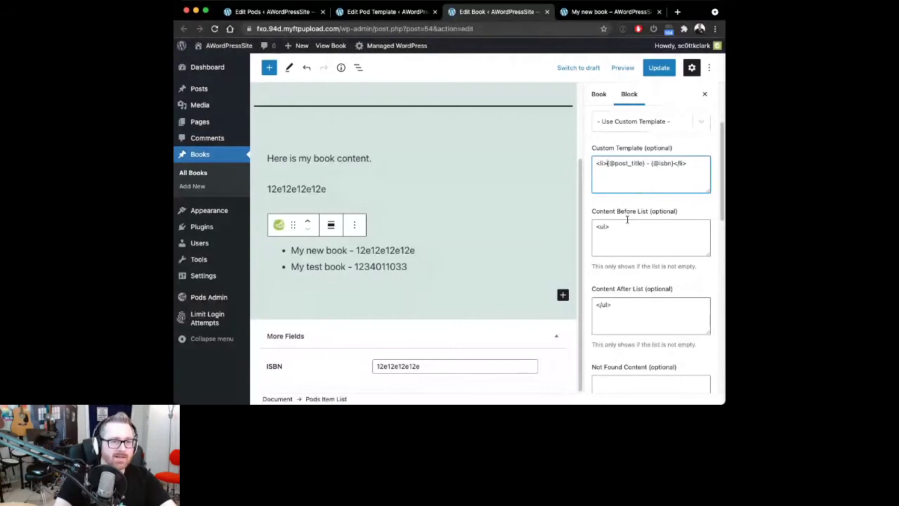
Filter the Item List block with the Where condition isbn.meta_value = "123"
scroll(627, 220, down, 5)
click(615, 244)
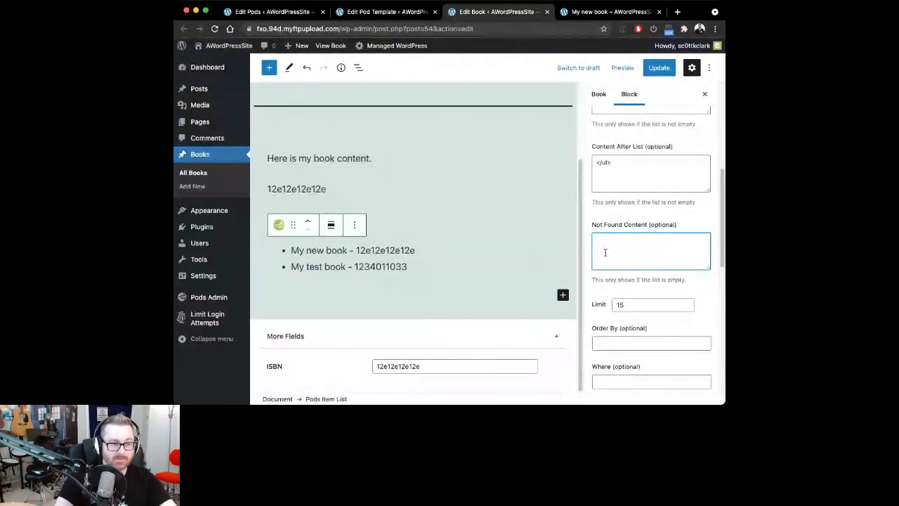
click(621, 379)
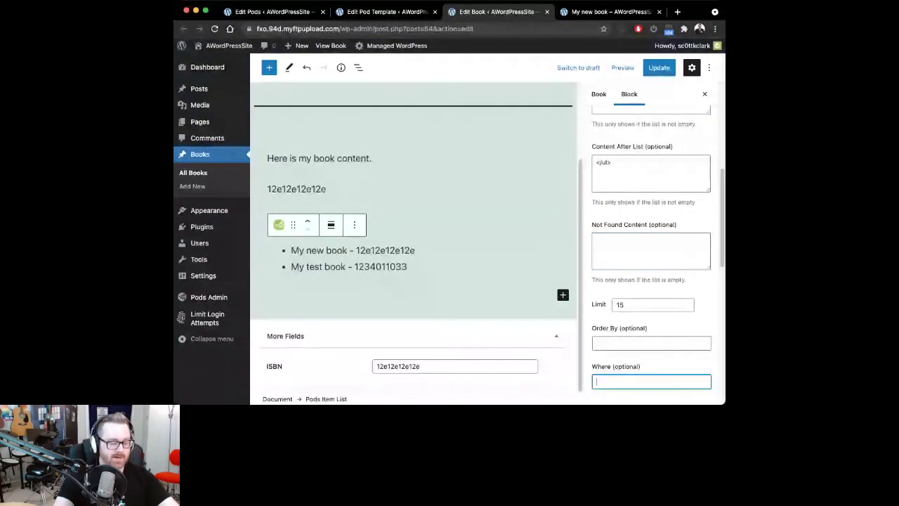
text(isbn.meta_value = "123)
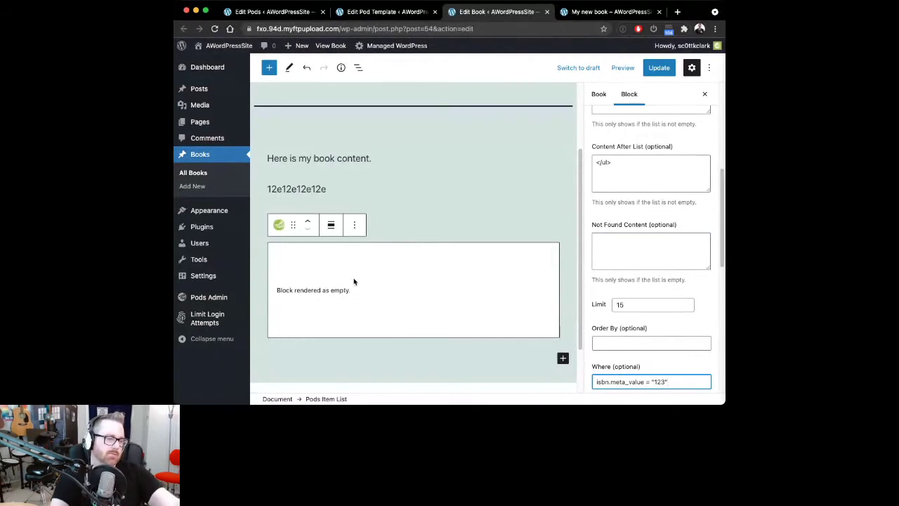
Set the Item List block's not-found content to "There were no books found." and select the block in the editor
click(628, 261)
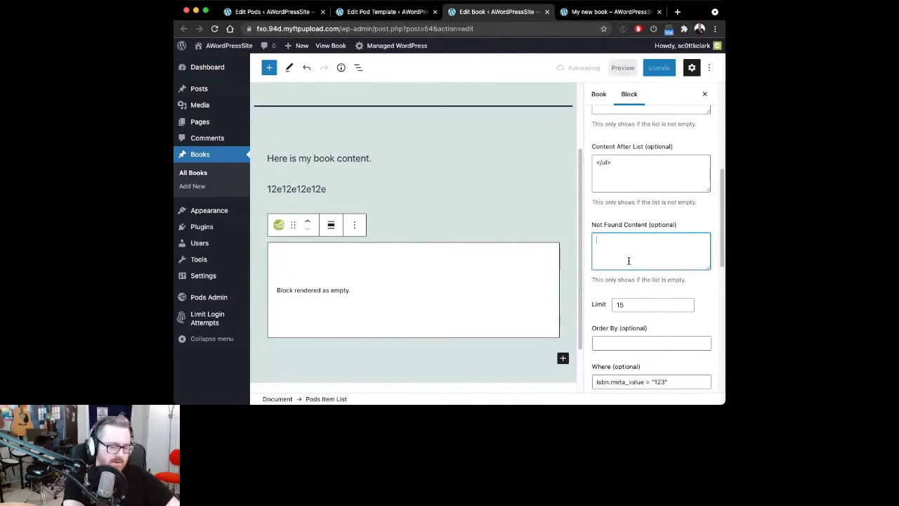
text(There were no books found.)
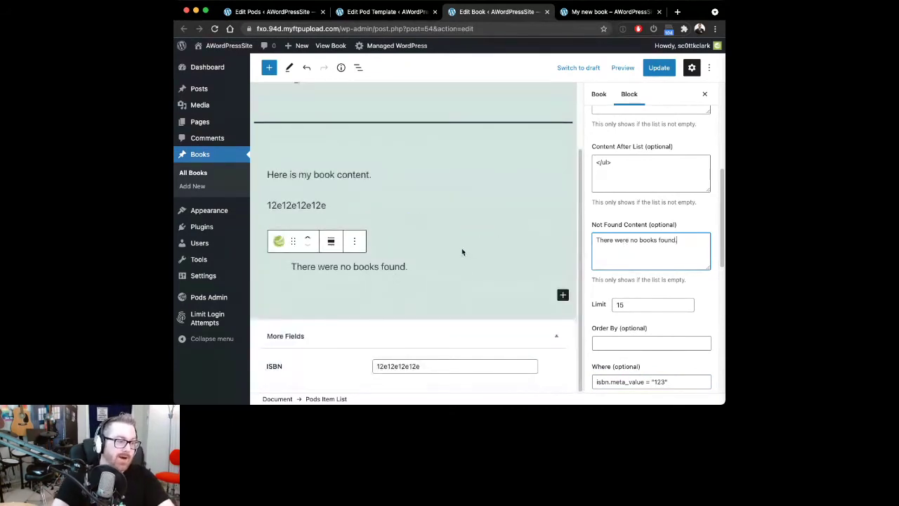
click(399, 265)
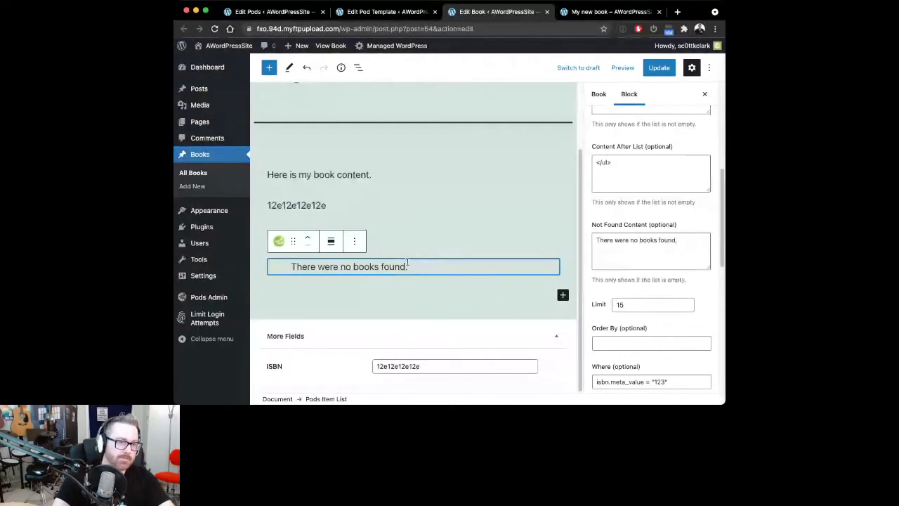
Clear the Item List block's Where condition and order the books by isbn.meta_value DESC
scroll(639, 211, down, 1)
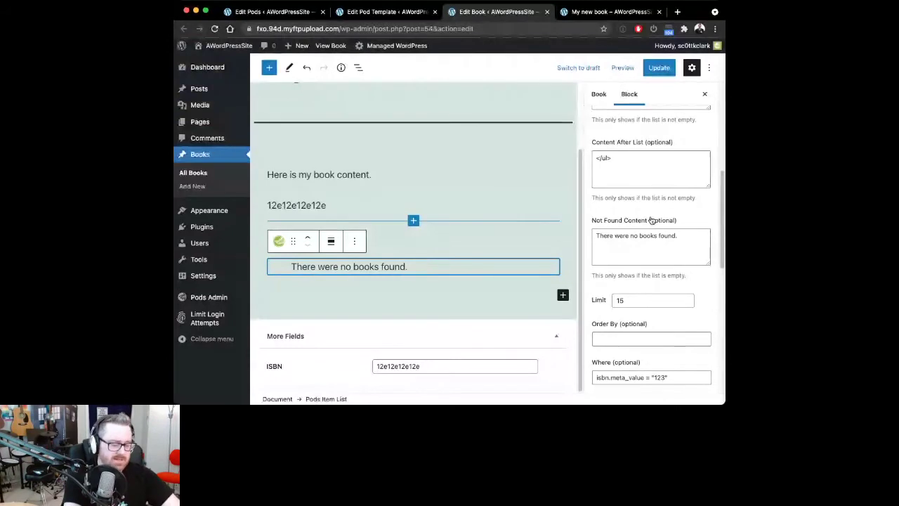
scroll(660, 231, down, 2)
click(681, 301)
key(super+a)
key(BackSpace)
click(634, 261)
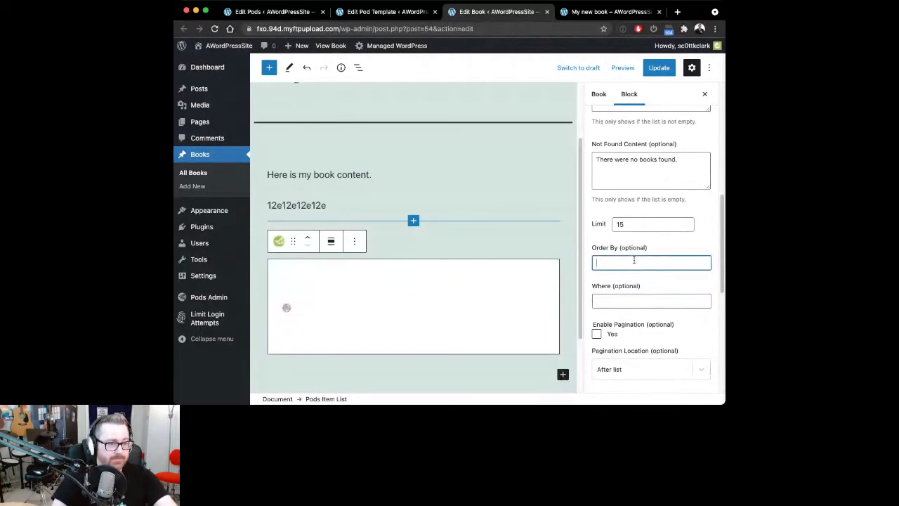
text(isbn.meta_value)
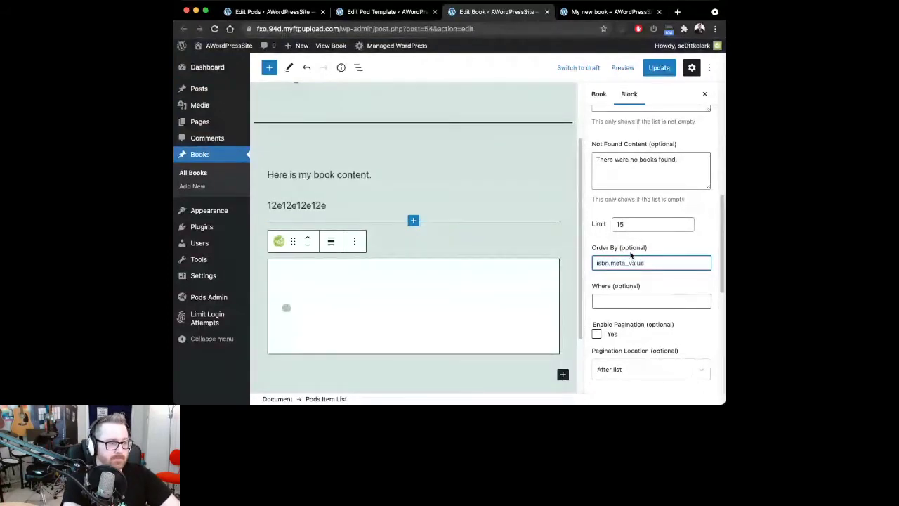
text( DESC)
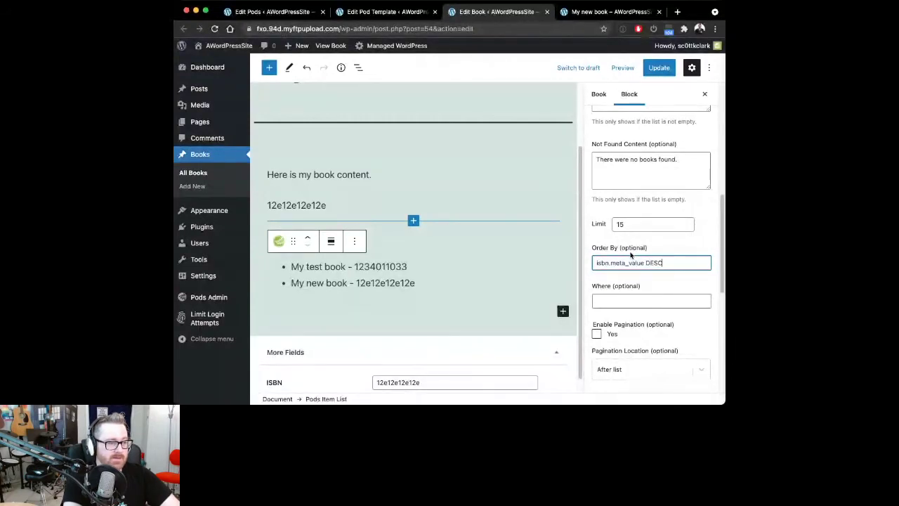
Change the book list's sort order to isbn.meta_value ASC
key(Tab)
key(shift+Tab)
key(Right)
key(shift+alt+Left)
text(ASC)
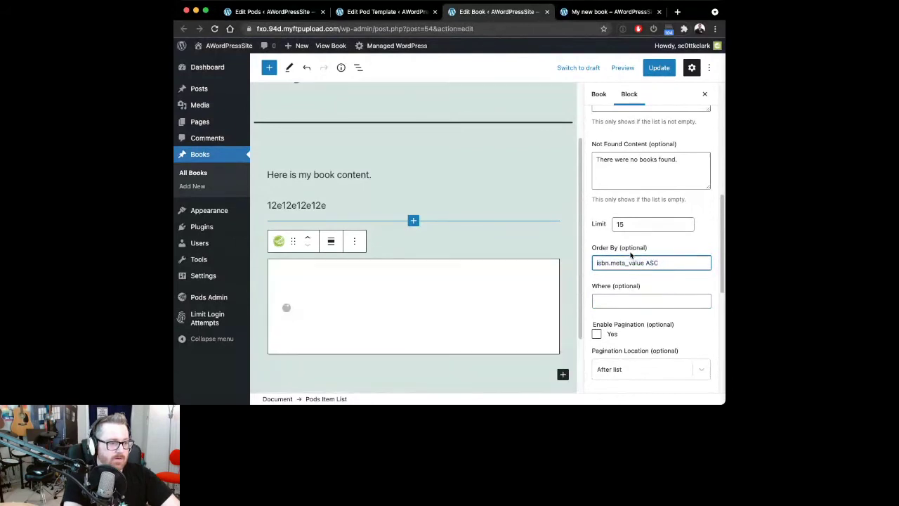
Return the book list's sort order to isbn.meta_value DESC and select the Item List block in the editor
key(BackSpace)
key(BackSpace)
key(BackSpace)
text(DESC)
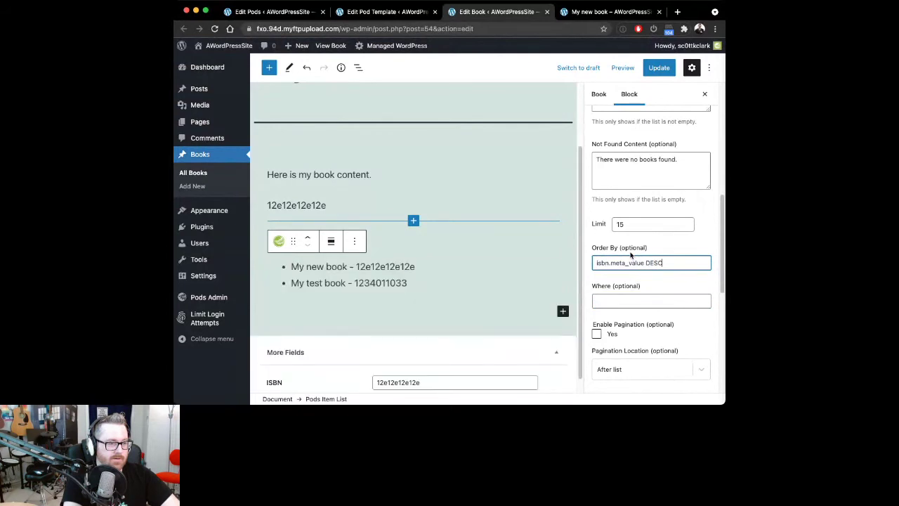
click(660, 301)
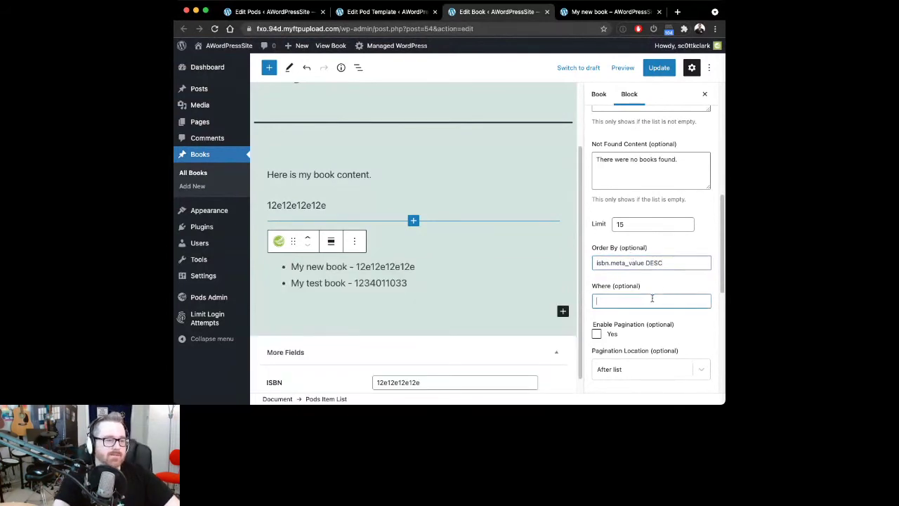
click(453, 270)
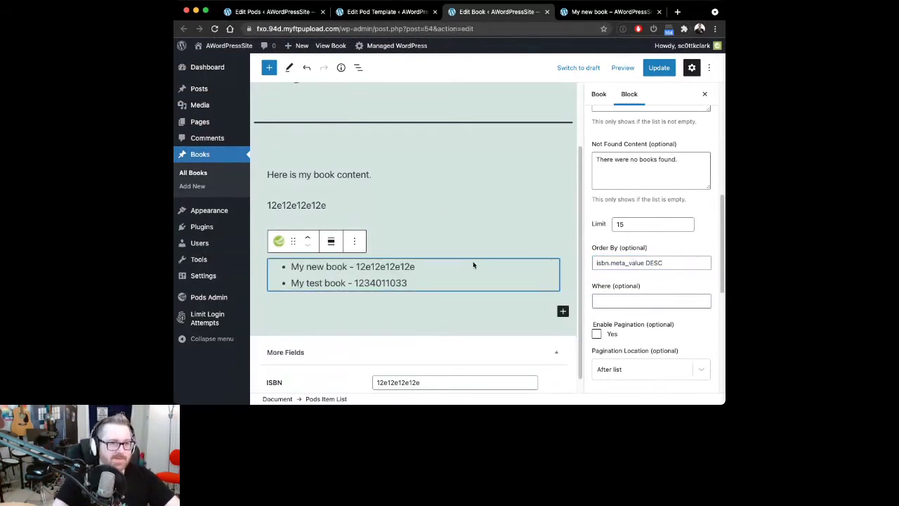
Limit the list to 1 book and enable pagination, located Before and After list
scroll(604, 295, down, 2)
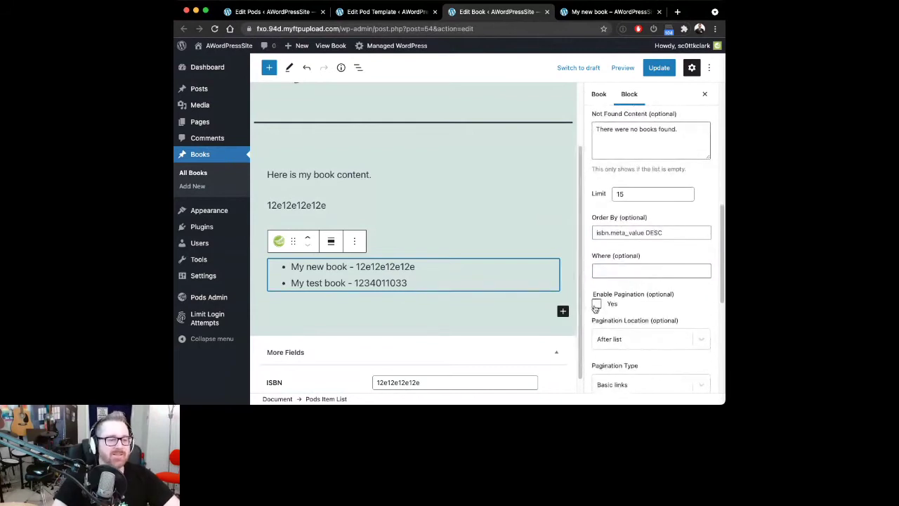
click(626, 195)
key(BackSpace)
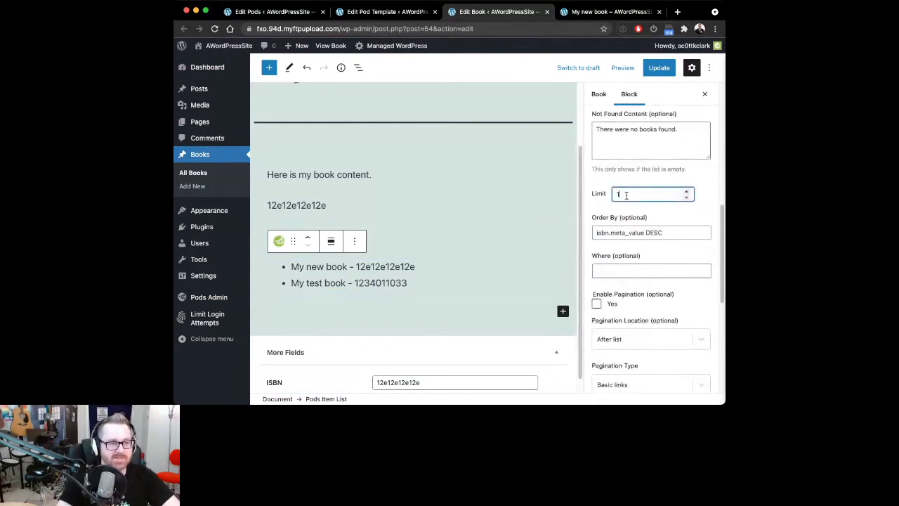
click(596, 305)
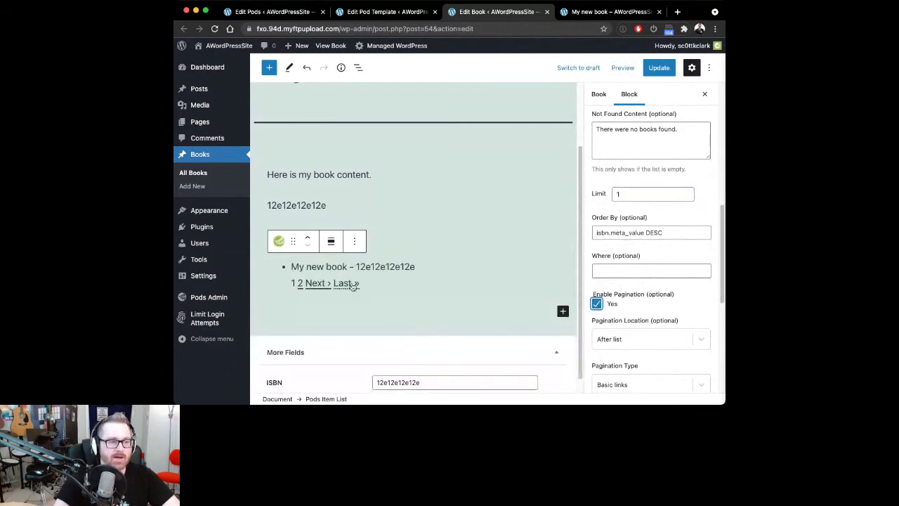
scroll(670, 291, down, 1)
click(667, 293)
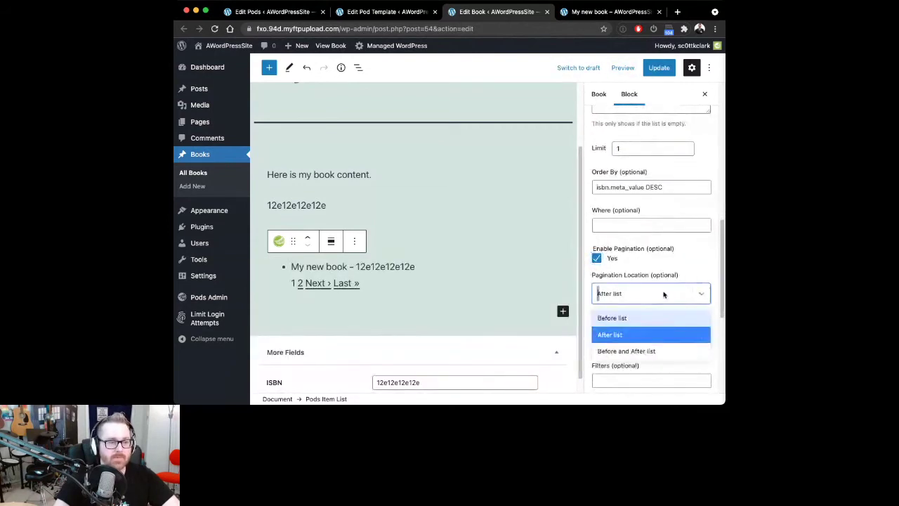
click(626, 350)
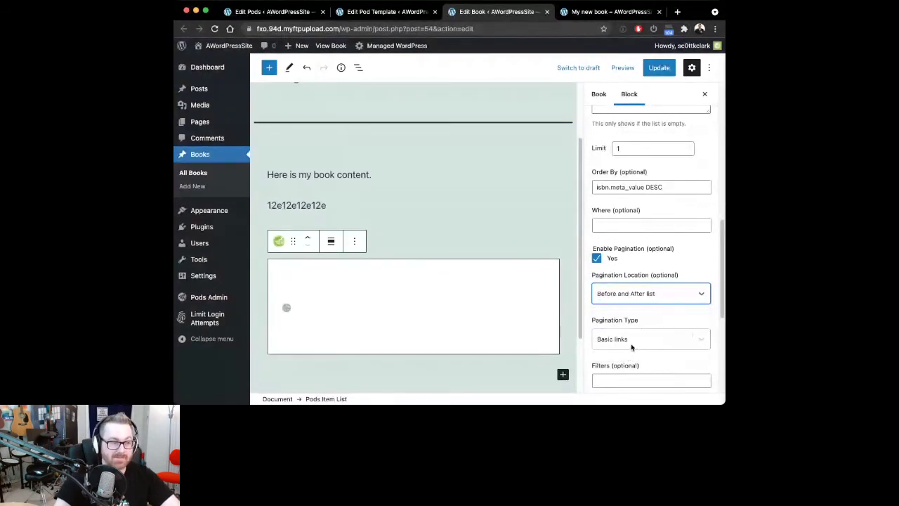
Try the unordered list, Previous and Next Links only, and basic paginate_links() pagination types, ending back on Basic links
click(638, 334)
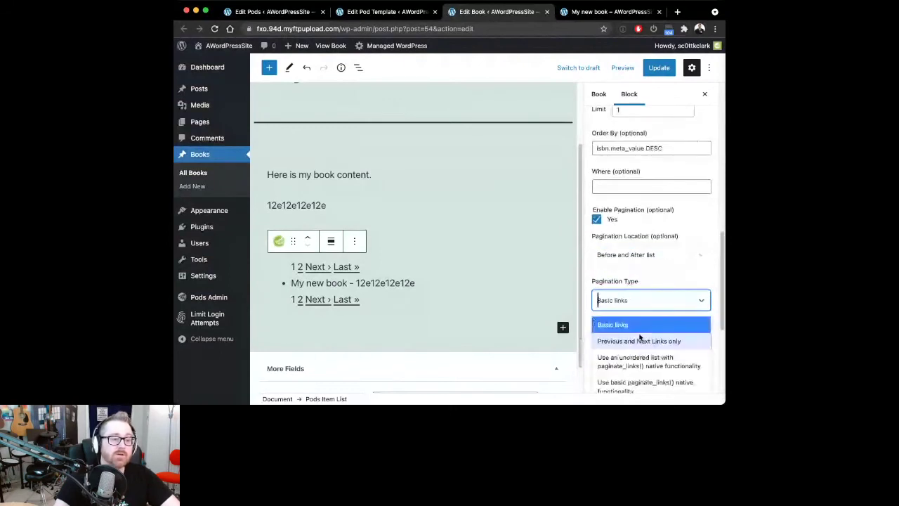
click(632, 363)
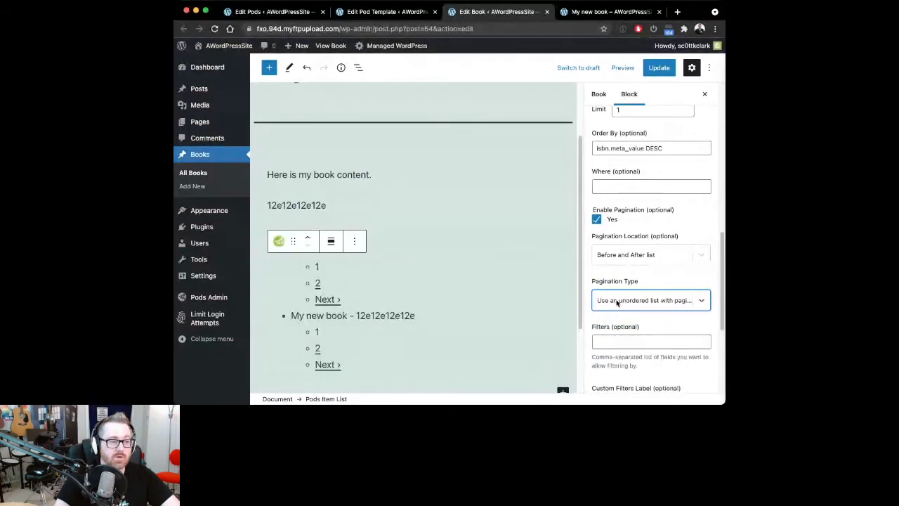
click(618, 301)
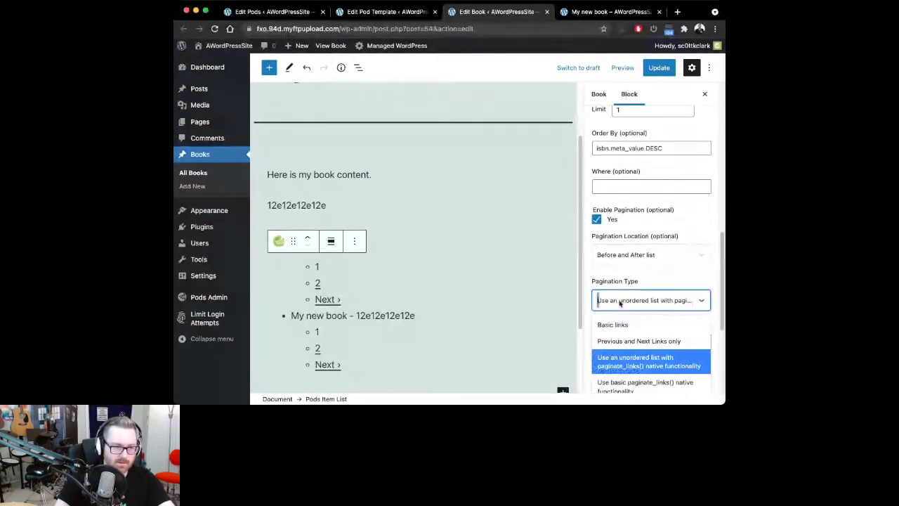
click(634, 341)
scroll(700, 267, down, 2)
click(662, 238)
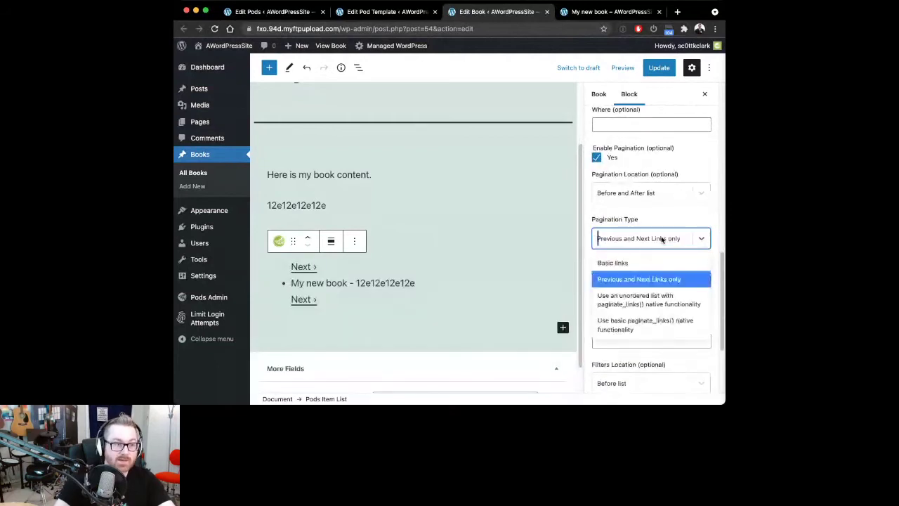
click(642, 326)
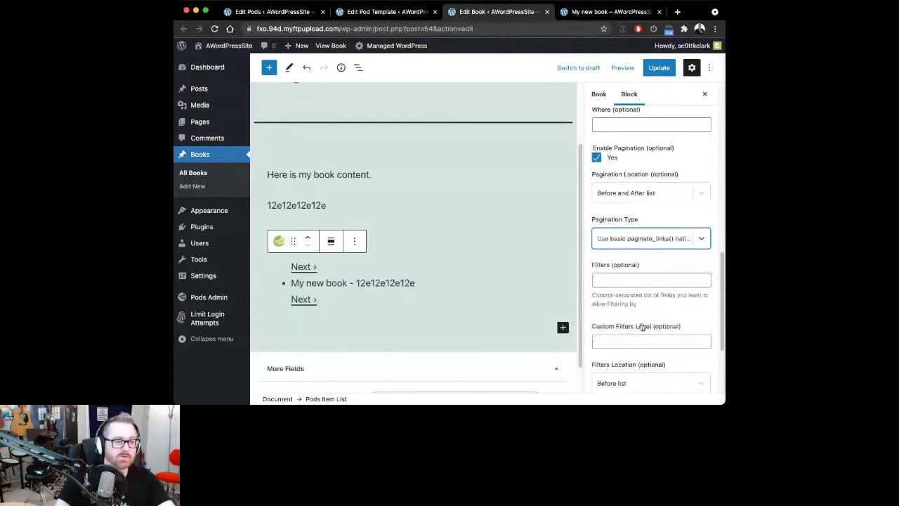
click(637, 241)
click(631, 264)
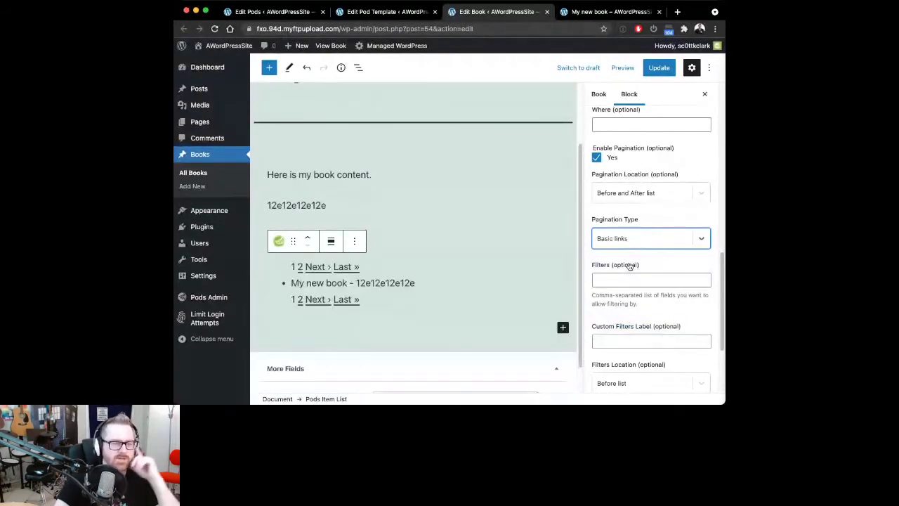
click(638, 278)
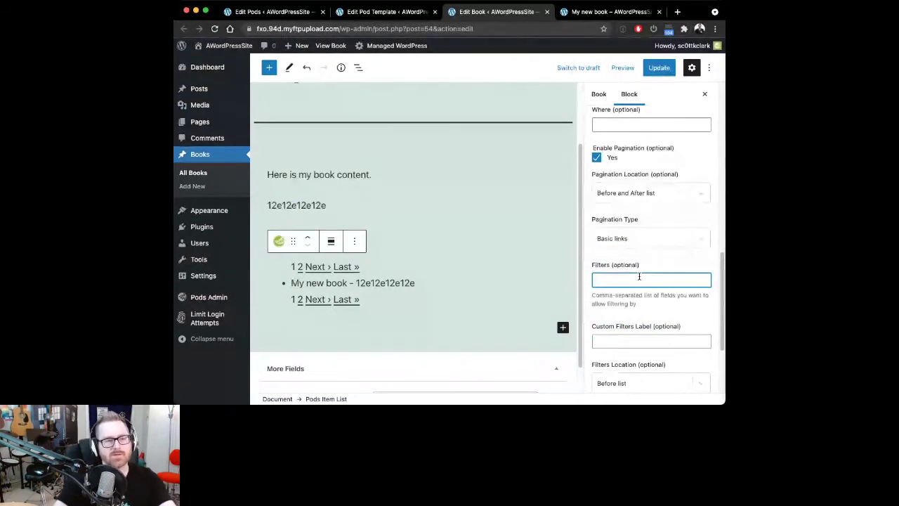
Leave the book editor for the Manage Pods page and close the other browser tabs
click(216, 300)
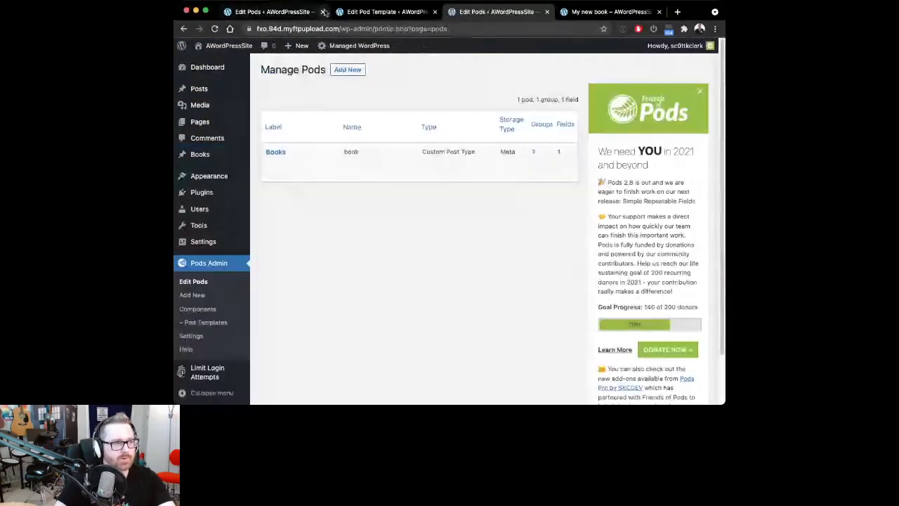
click(322, 12)
click(323, 12)
click(430, 12)
mouse_move(338, 160)
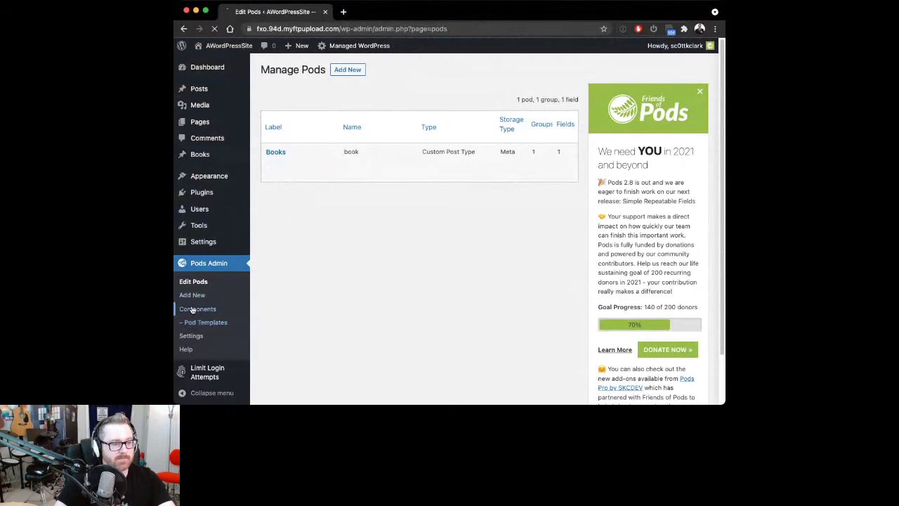
Enable the Migrate: Packages component of Pods
click(191, 309)
scroll(274, 121, down, 10)
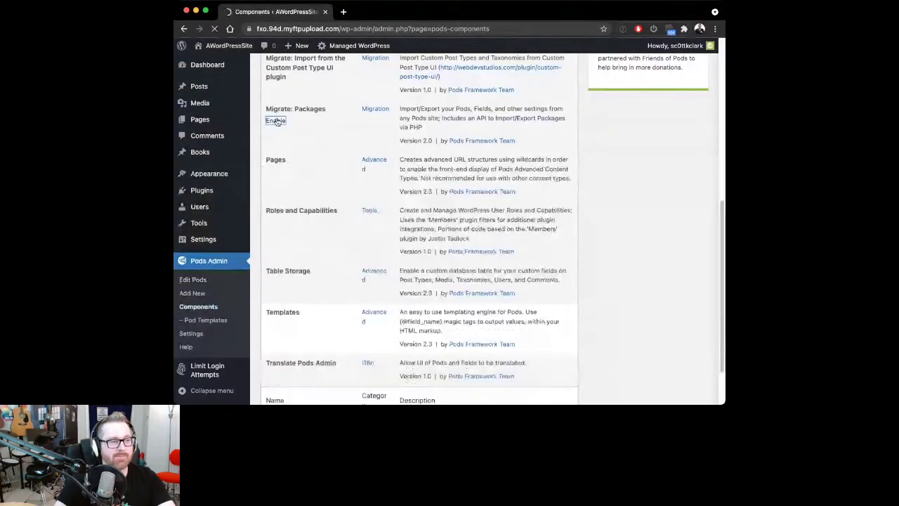
click(275, 121)
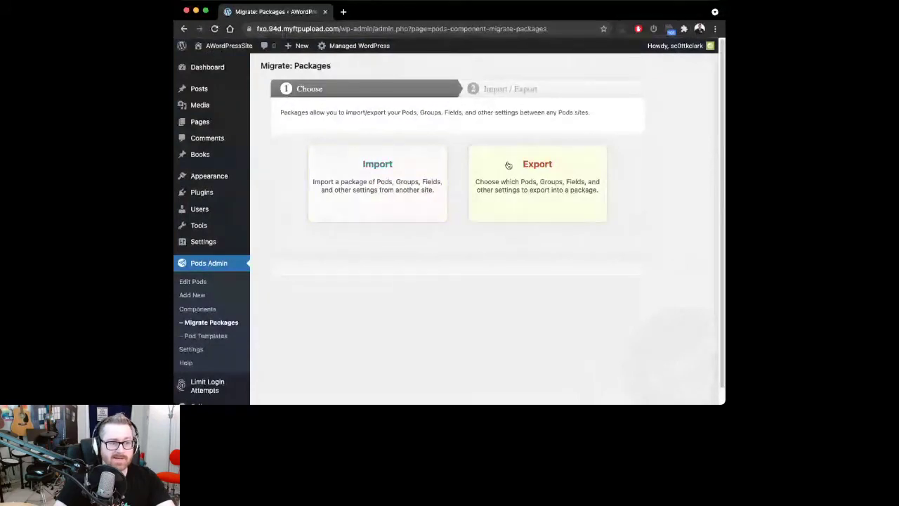
Export a package containing the Books pod and the Book Singular template
click(512, 163)
click(331, 182)
click(333, 264)
click(317, 183)
click(315, 265)
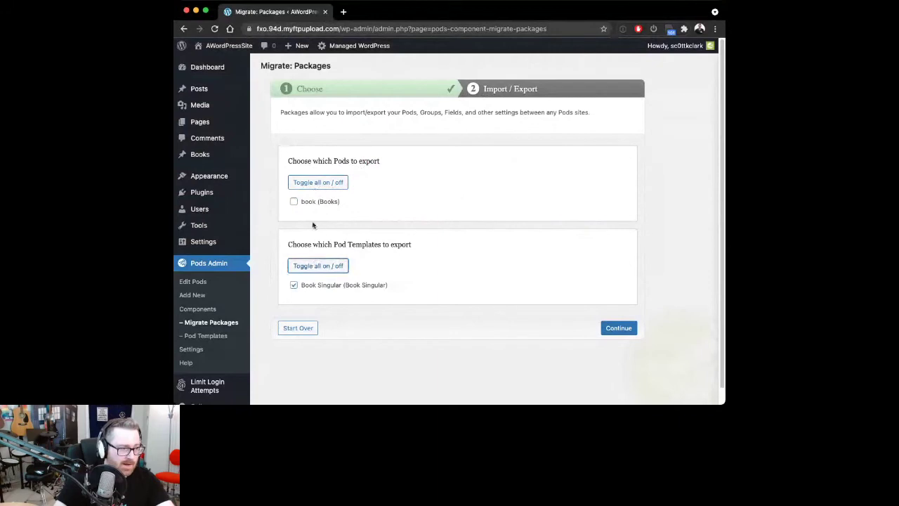
click(610, 329)
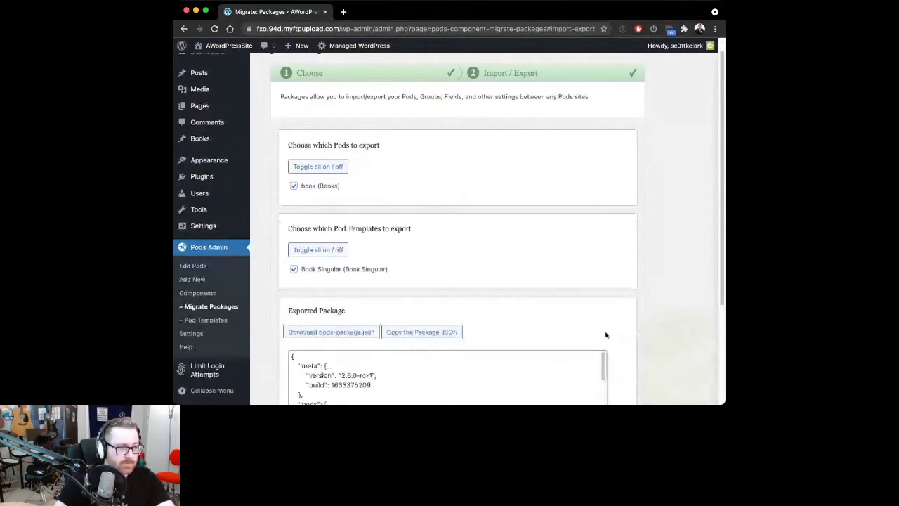
Download the exported package as a JSON file and copy its package JSON
scroll(575, 319, down, 3)
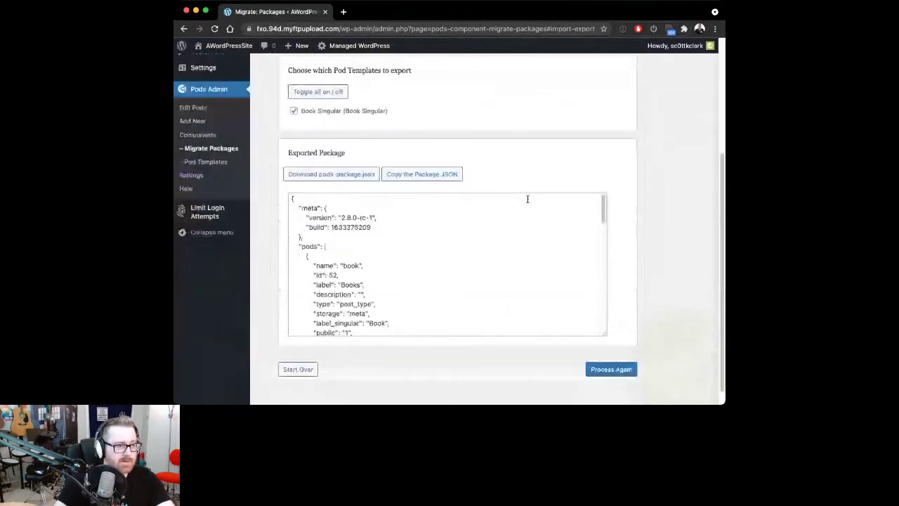
click(304, 176)
click(407, 175)
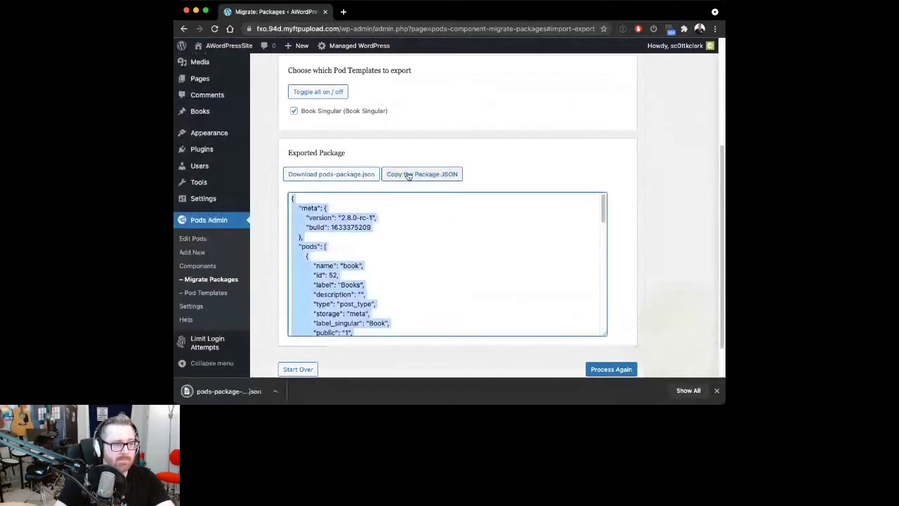
Start the package migration over and import the file book-author-package.json
click(289, 370)
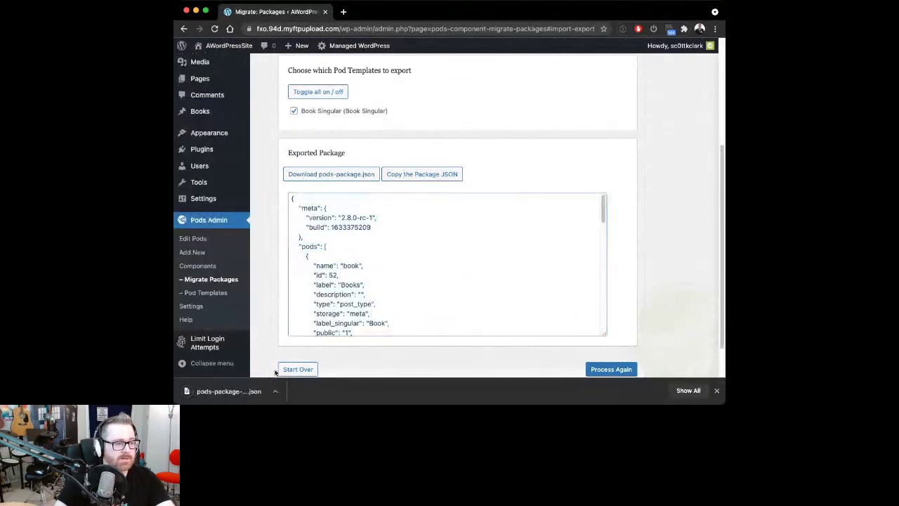
click(344, 171)
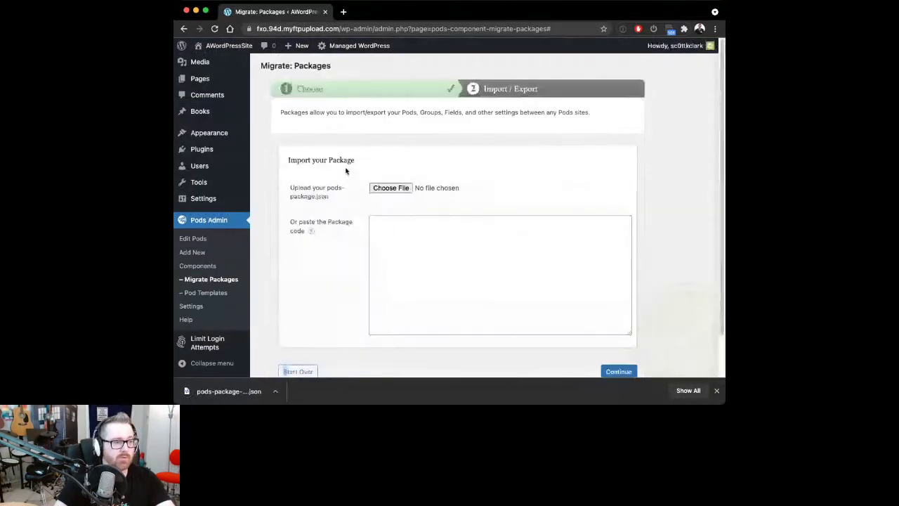
click(394, 187)
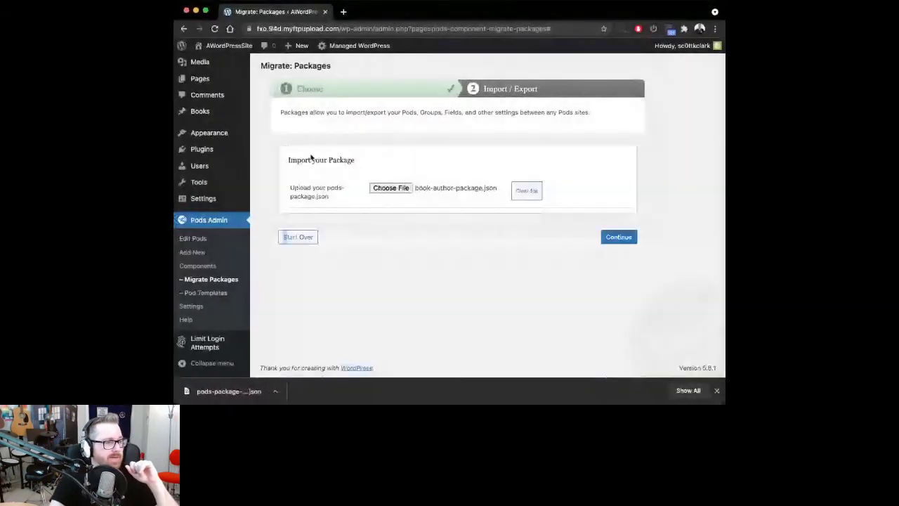
click(627, 238)
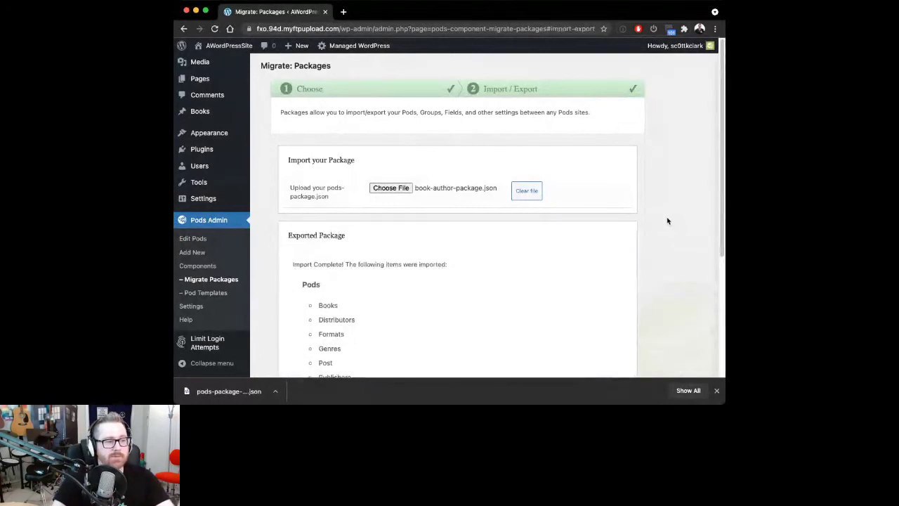
Review the lists of imported pods and templates in the import summary
scroll(667, 221, down, 4)
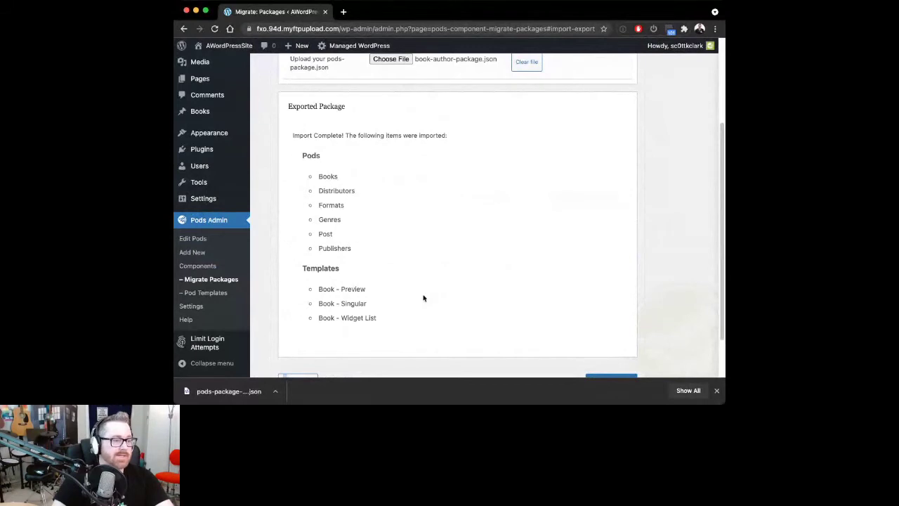
double_click(320, 176)
scroll(430, 238, up, 4)
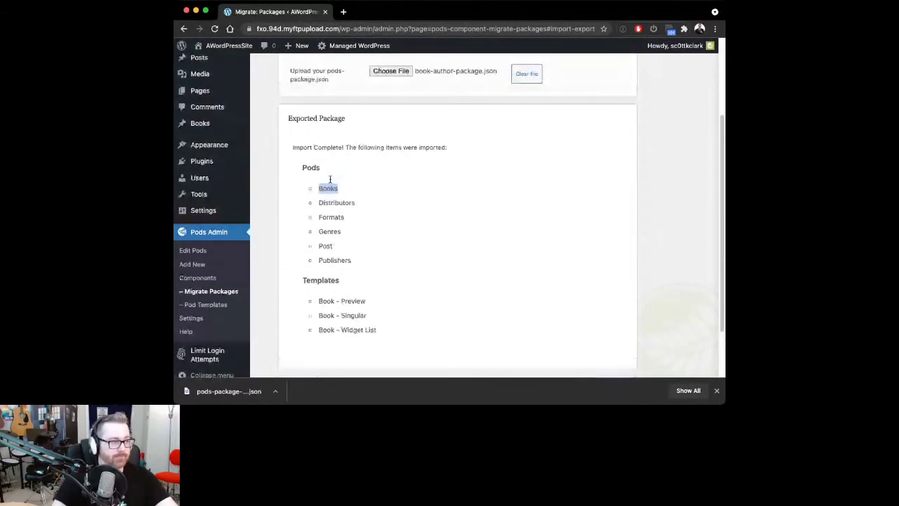
click(443, 250)
scroll(442, 252, down, 5)
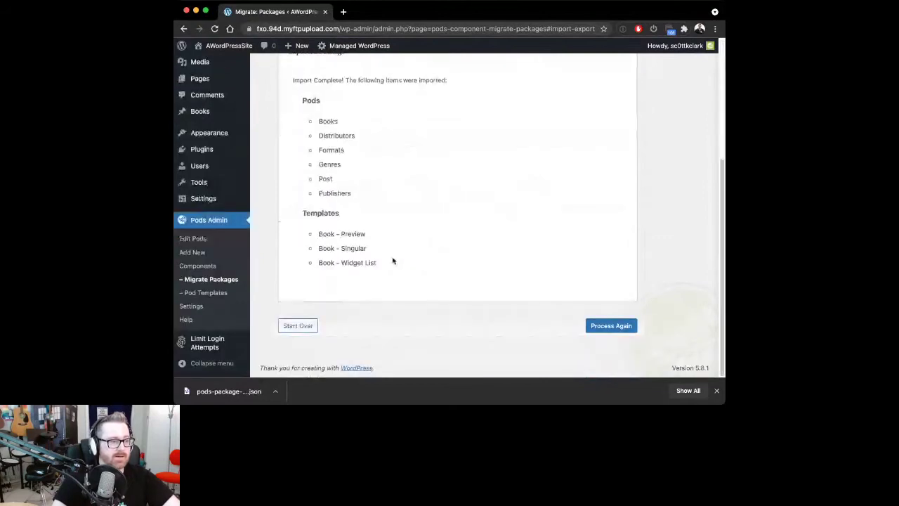
Open the list of all pods and review the imported pods with their types and fields
click(219, 240)
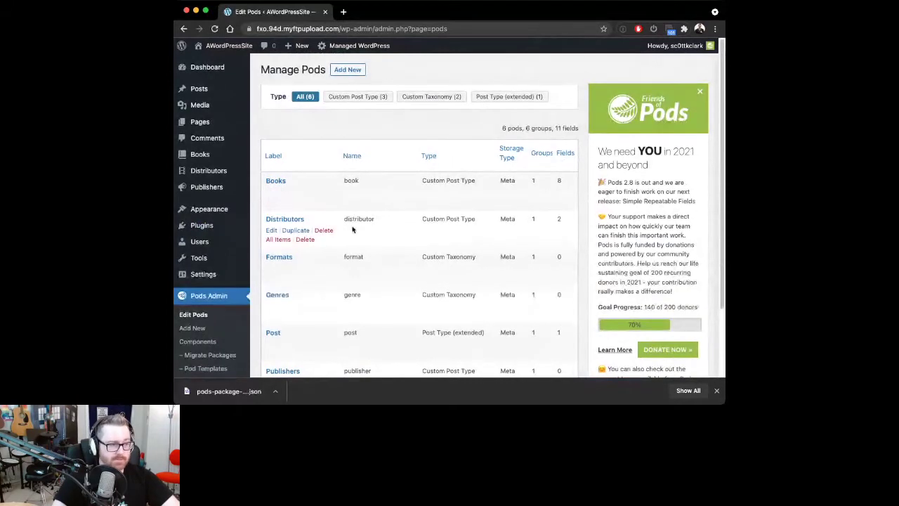
scroll(355, 247, down, 1)
scroll(354, 247, down, 3)
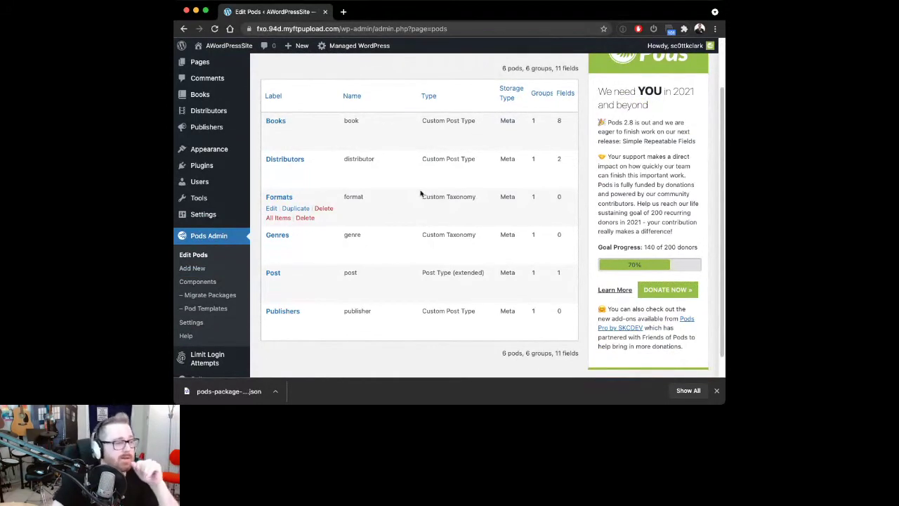
scroll(202, 164, up, 1)
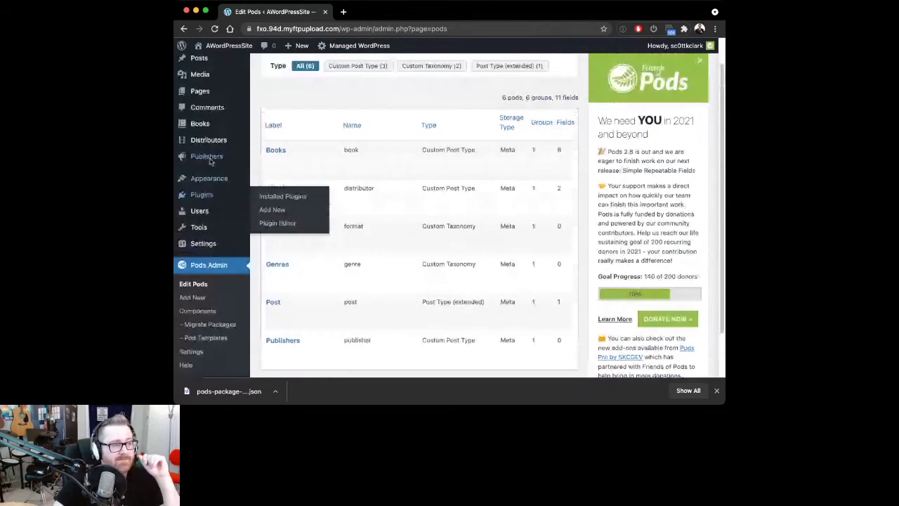
scroll(209, 162, up, 1)
Open the Books pod's Publisher field for editing and view its Related Type options
click(188, 156)
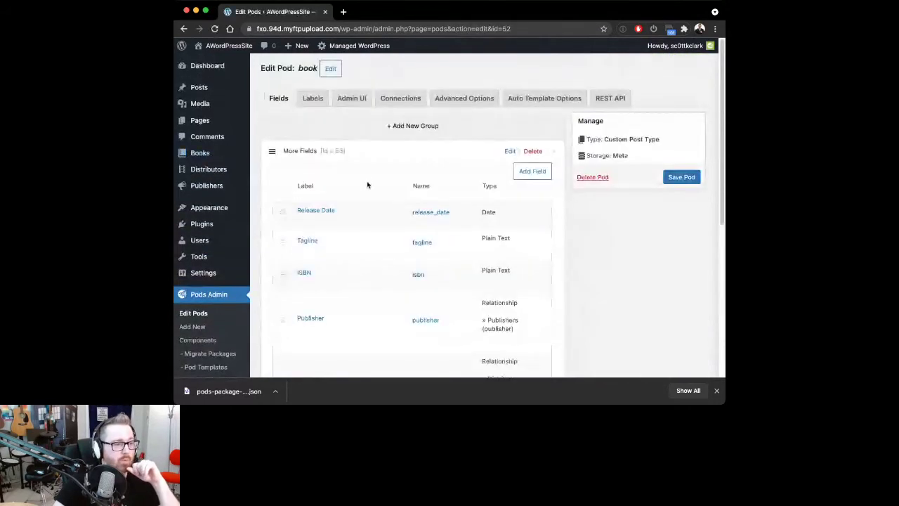
scroll(367, 185, down, 6)
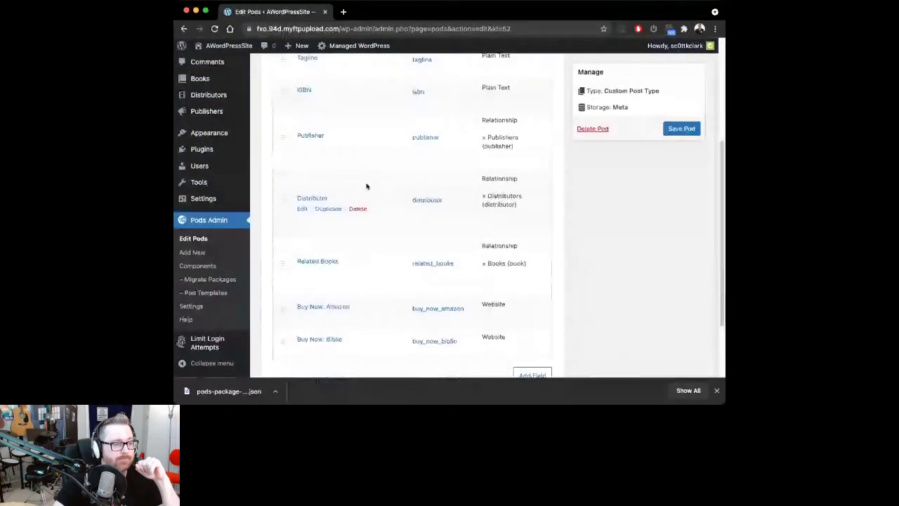
scroll(351, 205, up, 1)
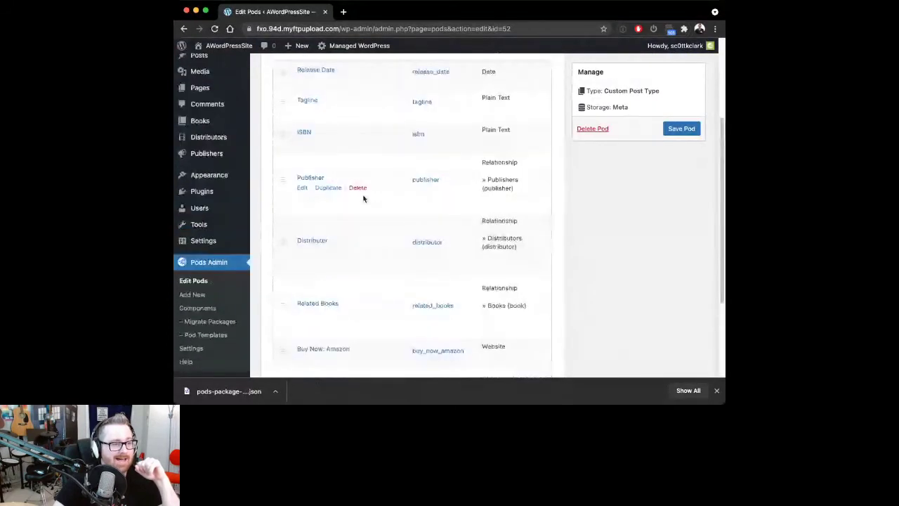
click(301, 189)
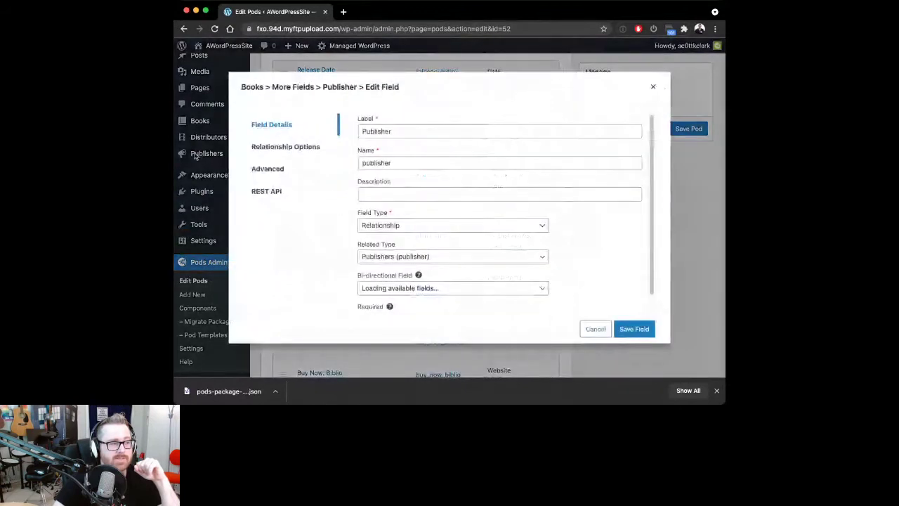
click(449, 258)
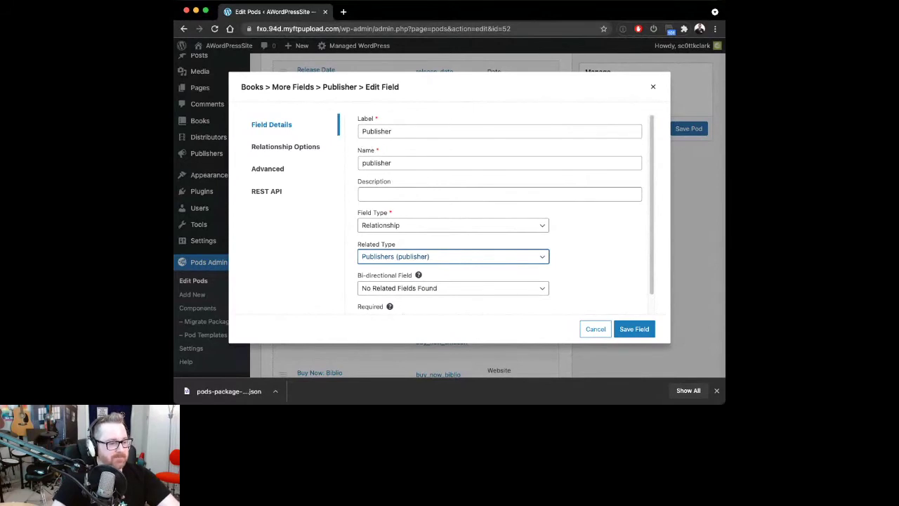
key(super+t)
key(super+v)
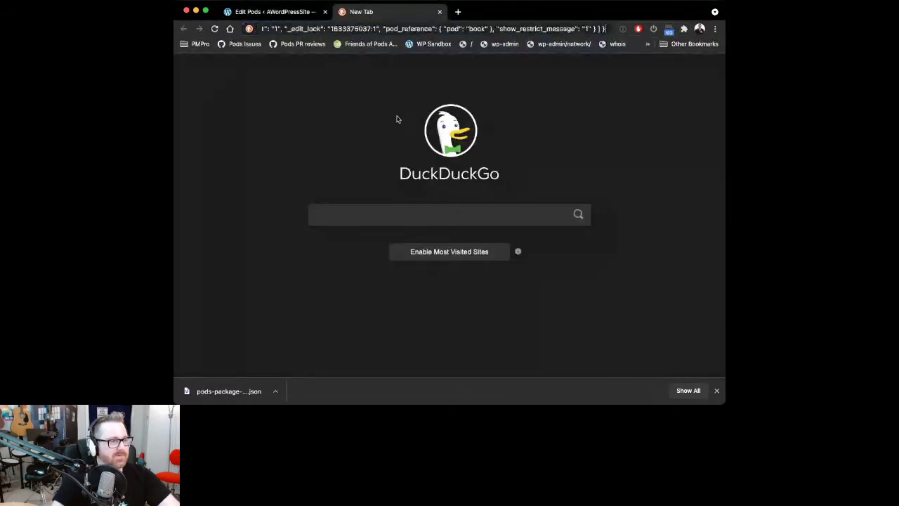
key(Return)
key(super+w)
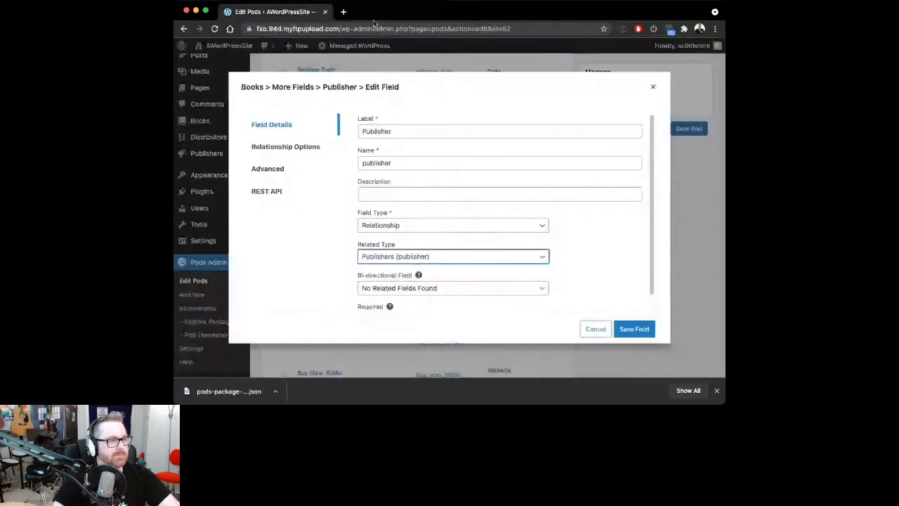
Open the copied screenshot link in a new tab and enlarge the image of the Related Type options
key(super+t)
key(super+v)
key(Return)
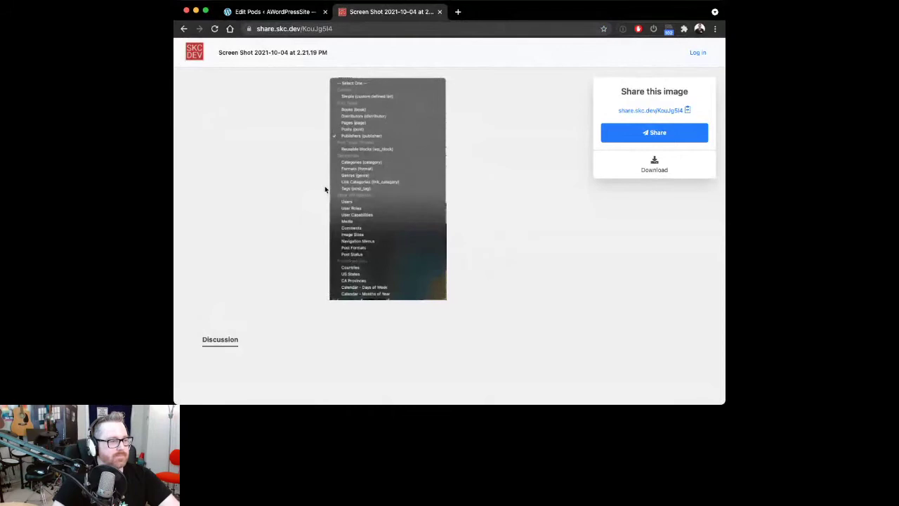
scroll(325, 187, up, 5)
scroll(279, 134, down, 1)
scroll(278, 145, down, 1)
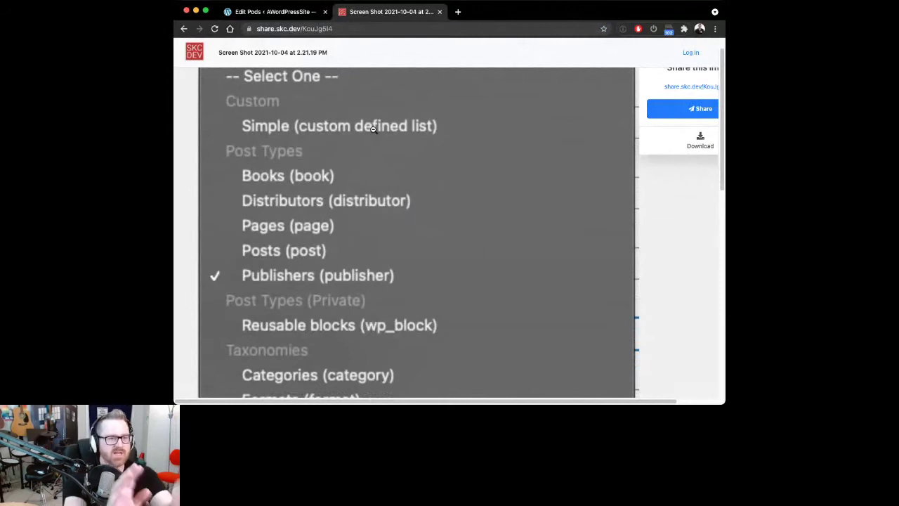
Examine the related types in the screenshot, from post types and taxonomies to predefined lists, and close its tab
scroll(412, 173, down, 3)
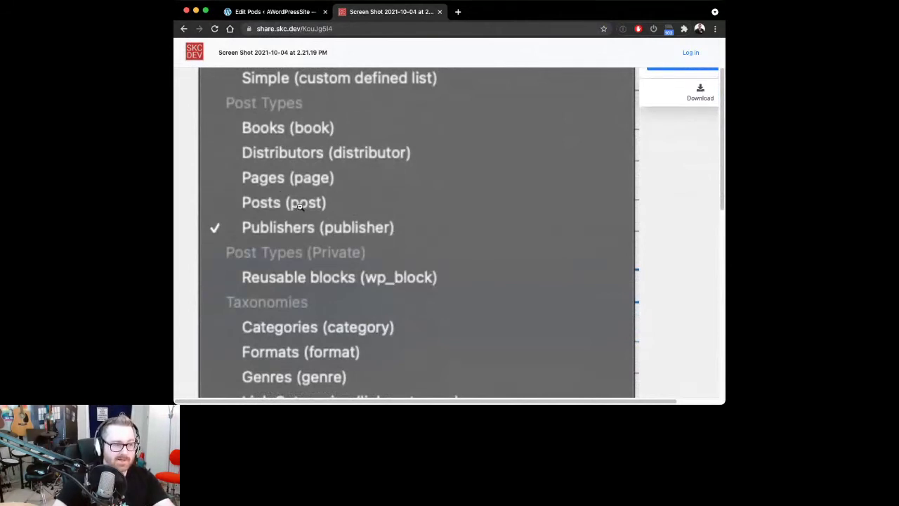
scroll(298, 205, down, 5)
scroll(276, 157, up, 2)
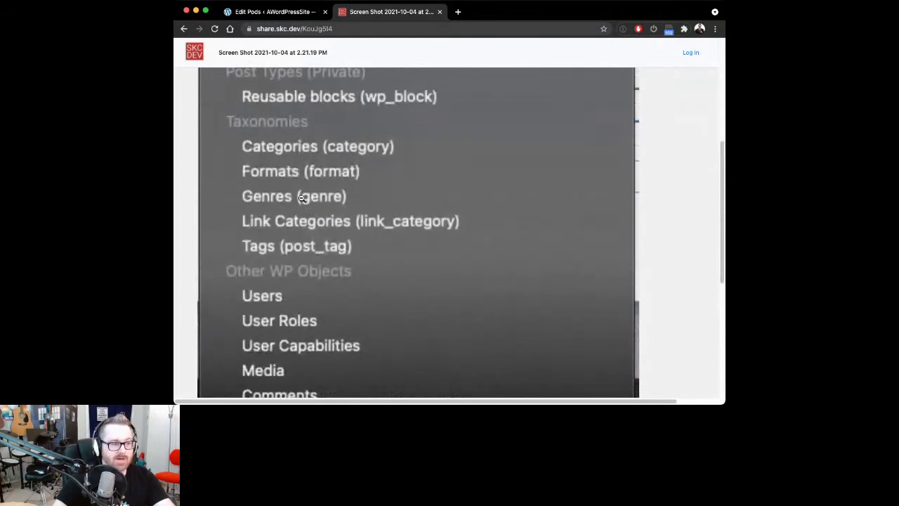
scroll(302, 198, down, 3)
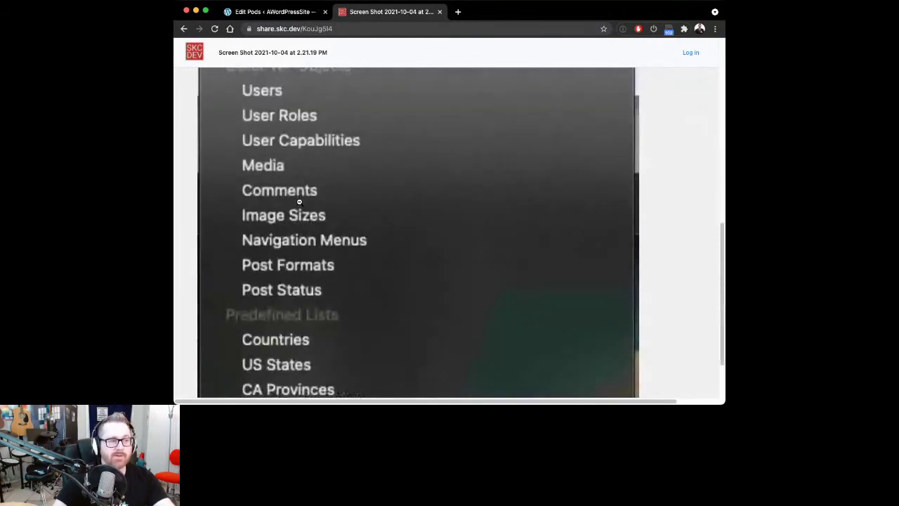
scroll(297, 183, up, 1)
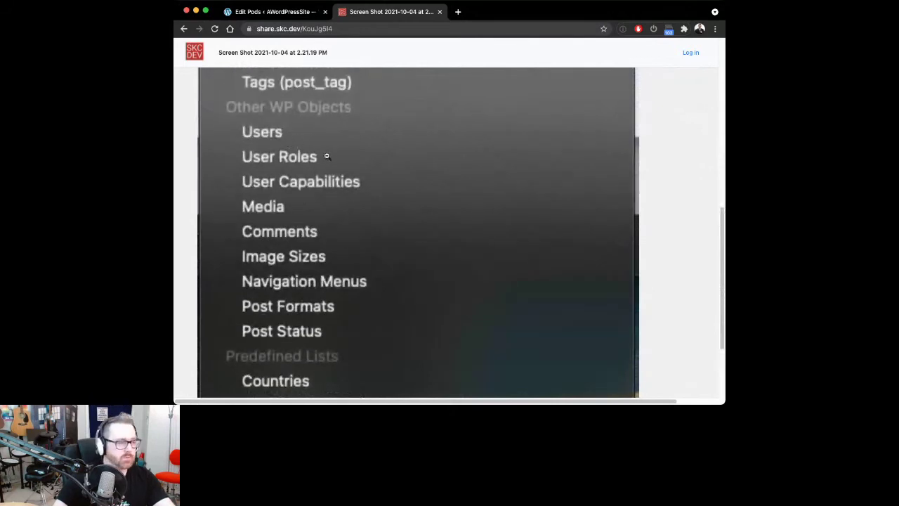
scroll(395, 197, down, 3)
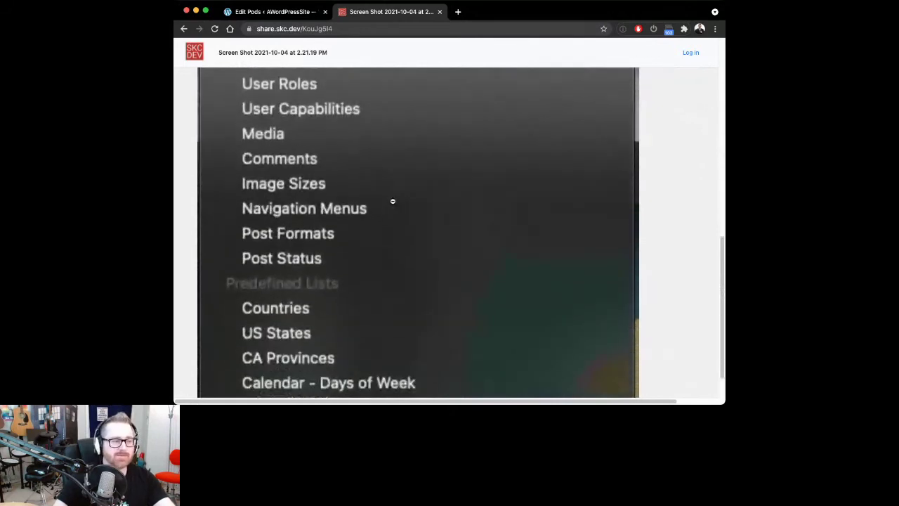
scroll(393, 201, down, 2)
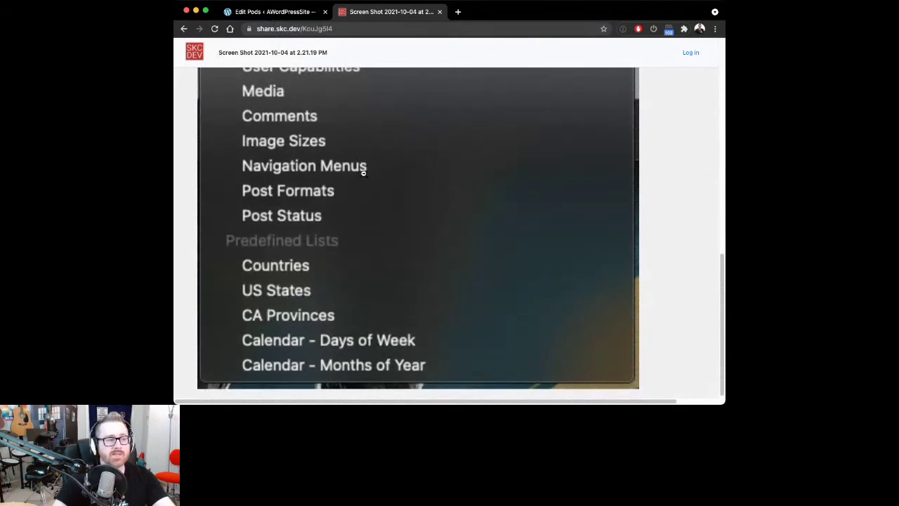
scroll(363, 172, up, 4)
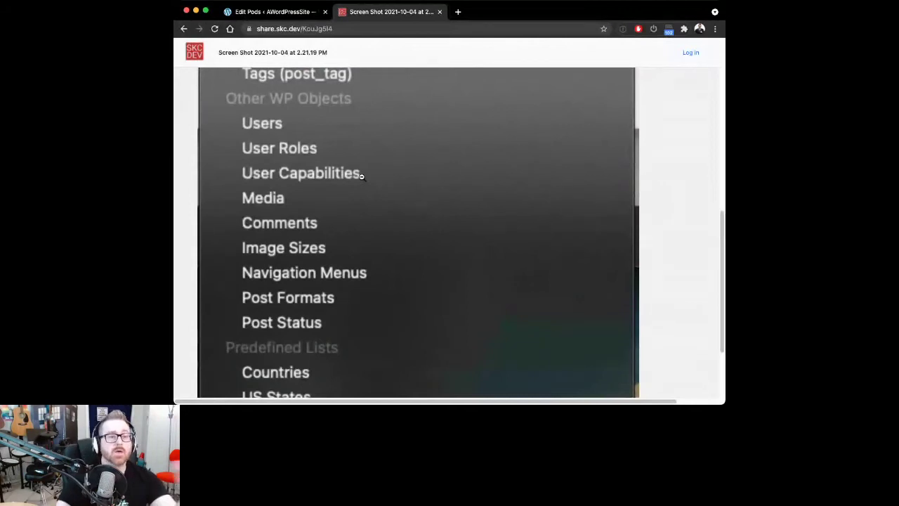
click(439, 12)
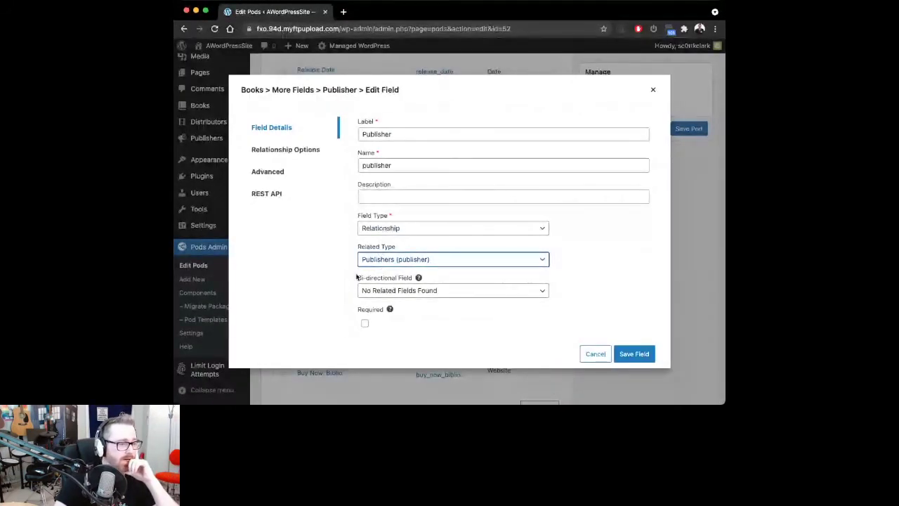
Try Multiple Select as the selection type in the Publisher field's relationship options
key(Tab)
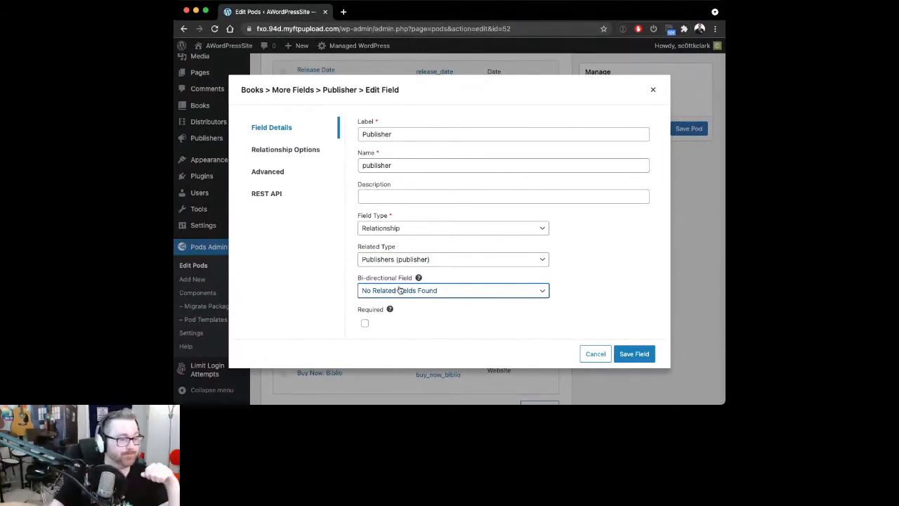
click(292, 153)
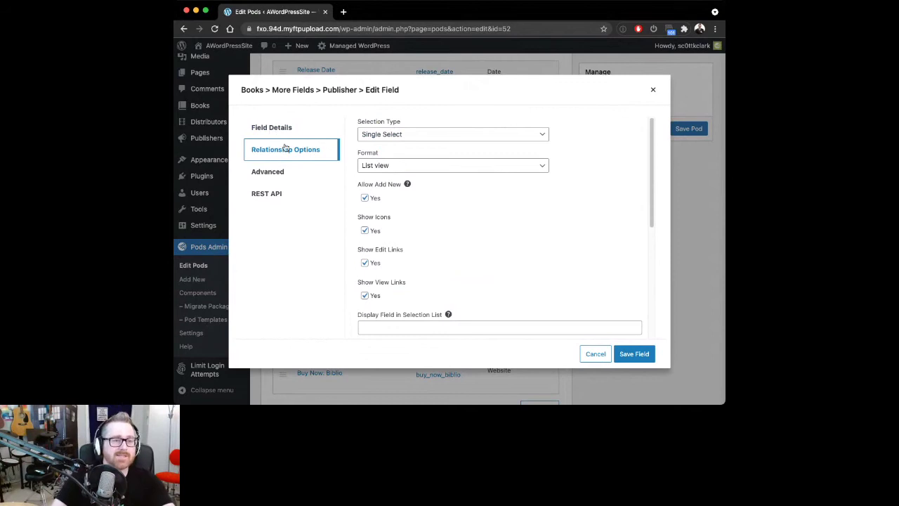
click(412, 140)
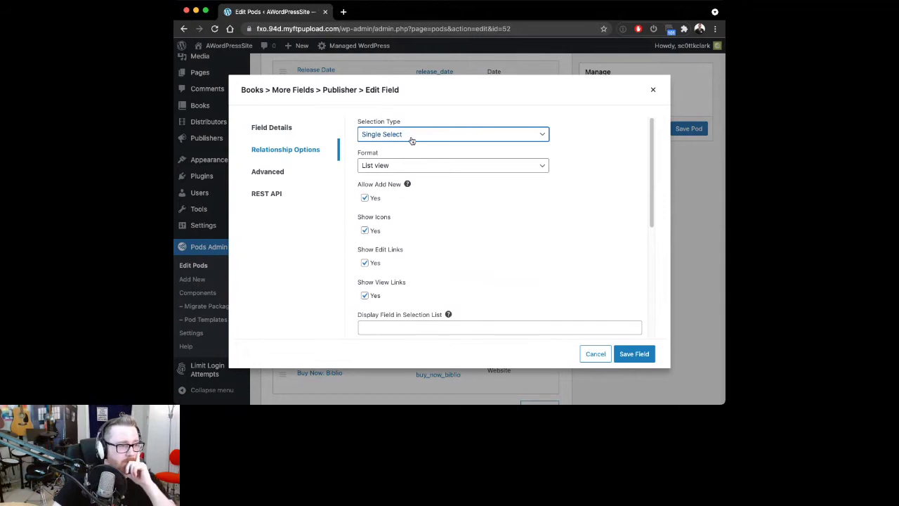
click(486, 134)
click(488, 147)
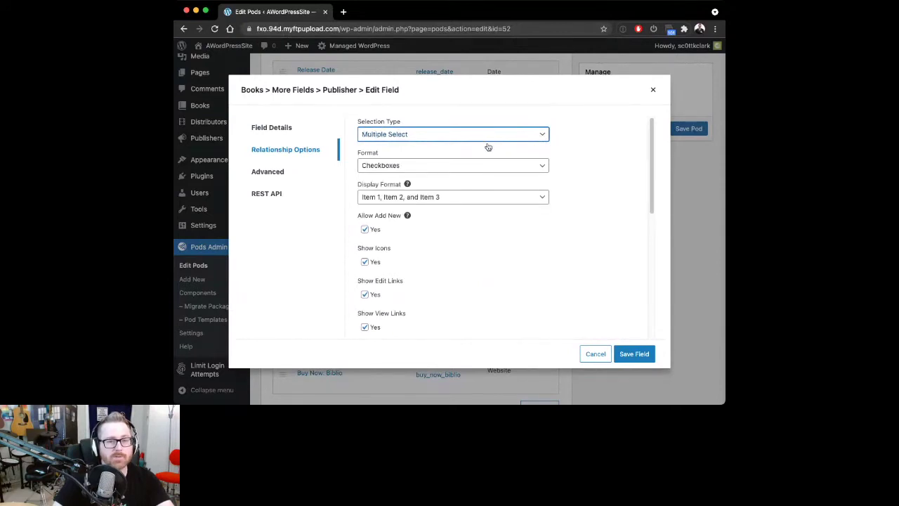
Try the Multi Select, Autocomplete and List view formats for the Publisher field and review the related options
click(441, 165)
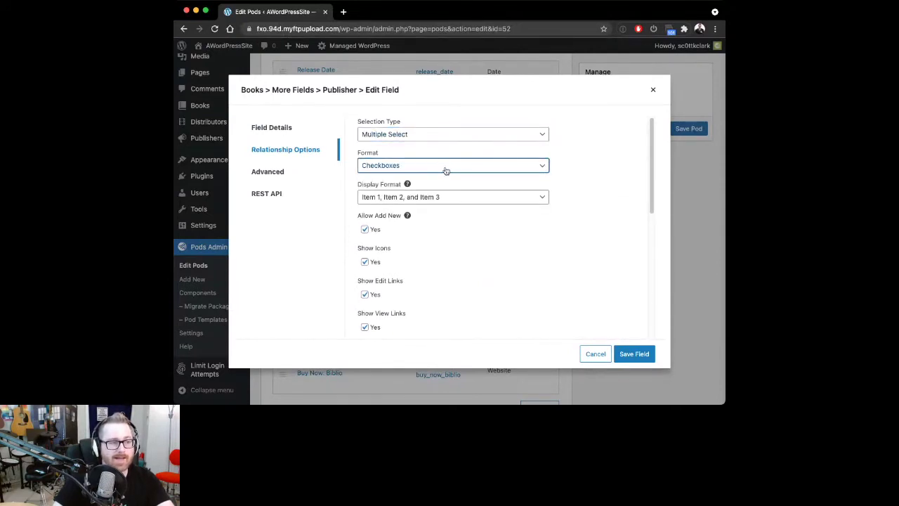
click(447, 179)
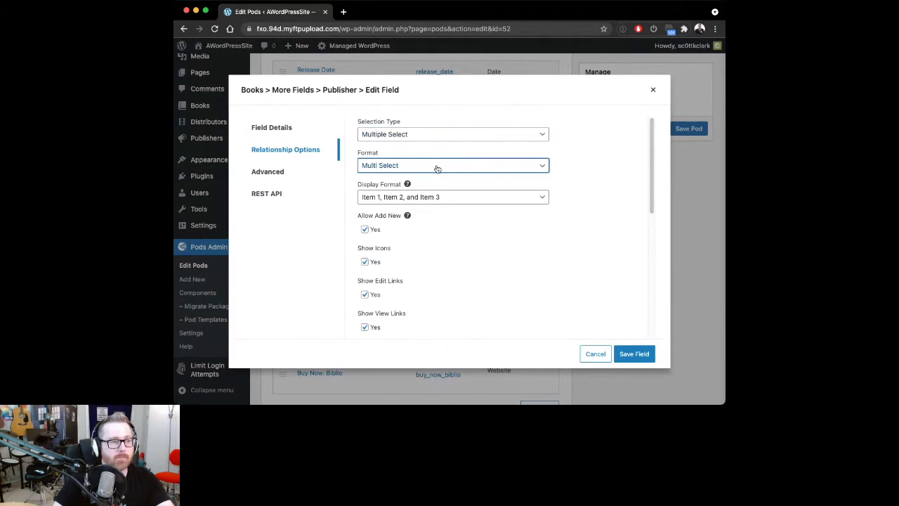
key(Down)
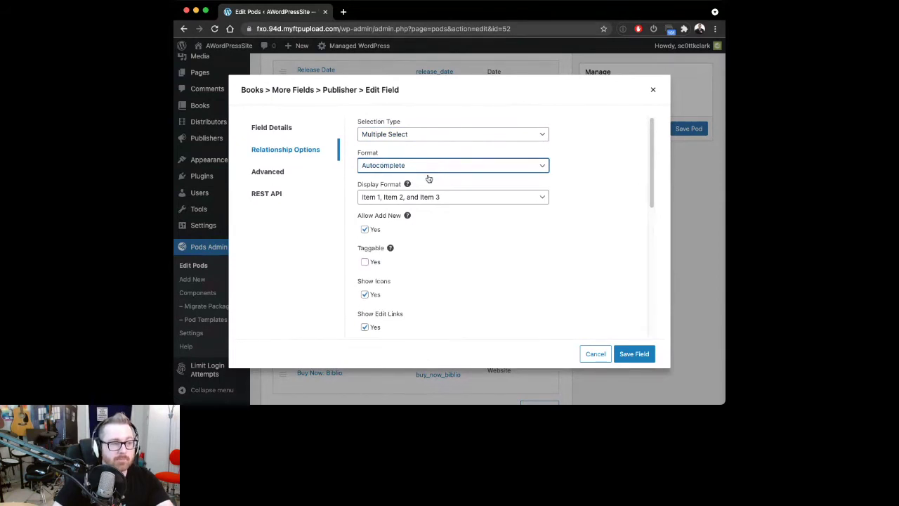
key(Down)
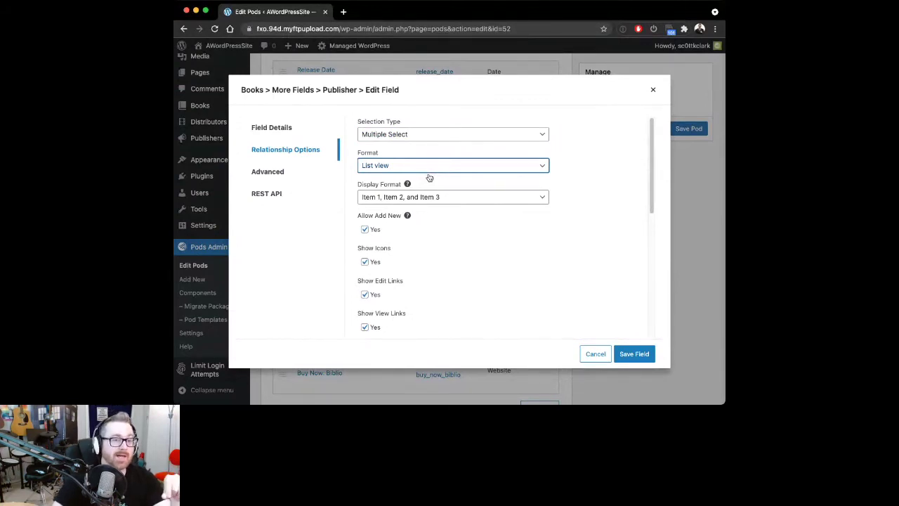
scroll(443, 245, down, 1)
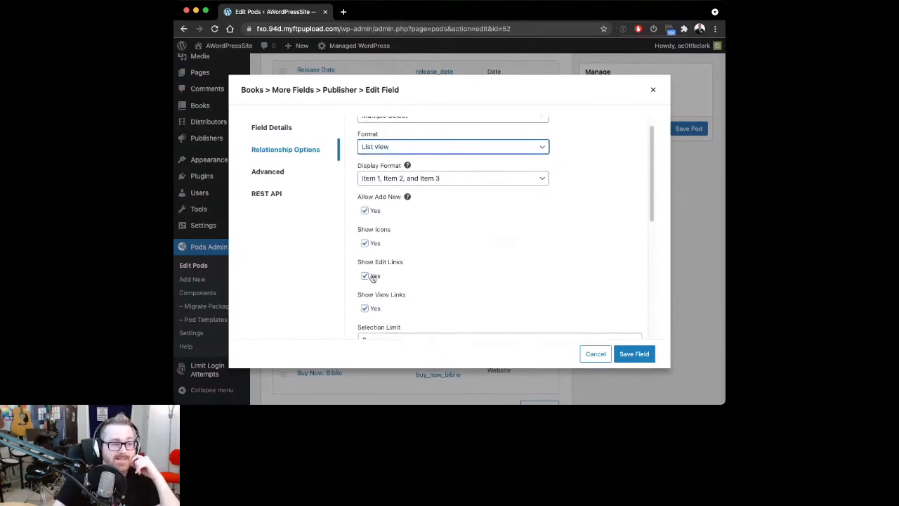
scroll(379, 295, down, 2)
scroll(417, 267, down, 3)
scroll(424, 265, up, 5)
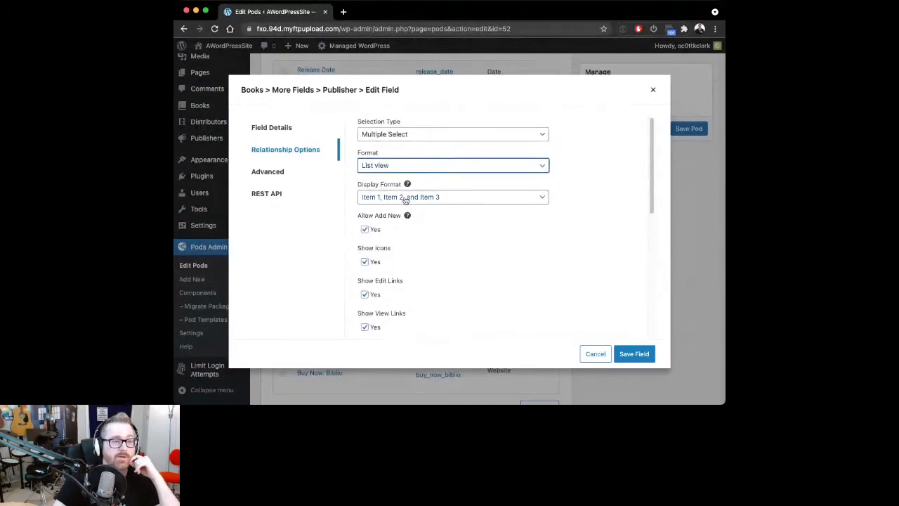
Return the Publisher field's selection type to Single Select, check its options, and discard the field edits
click(372, 131)
key(Up)
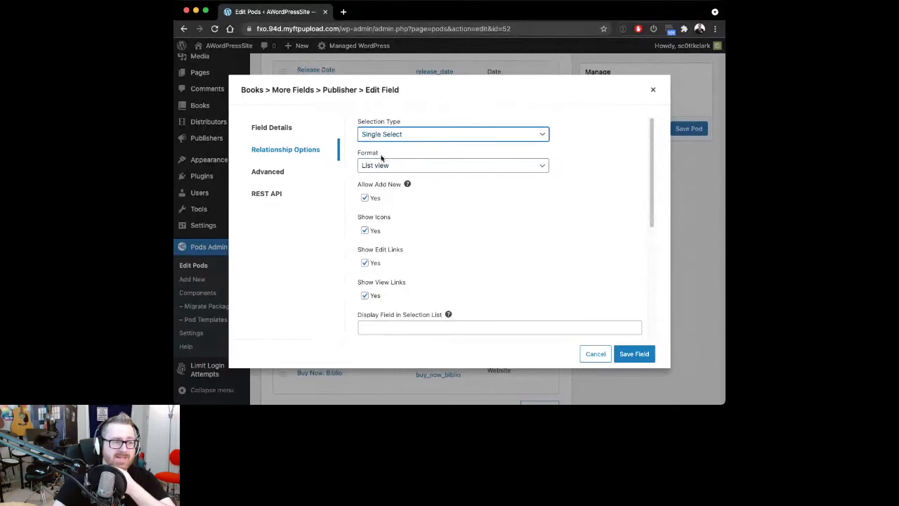
click(387, 167)
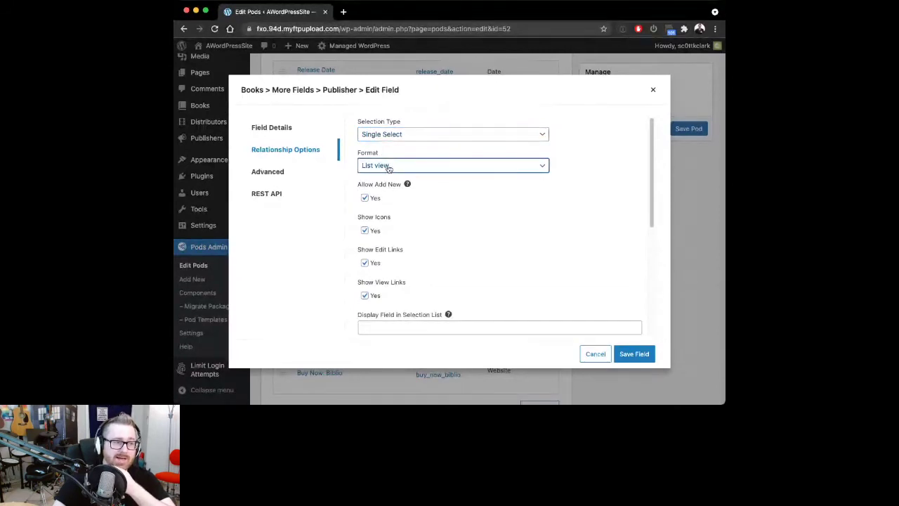
scroll(373, 243, down, 3)
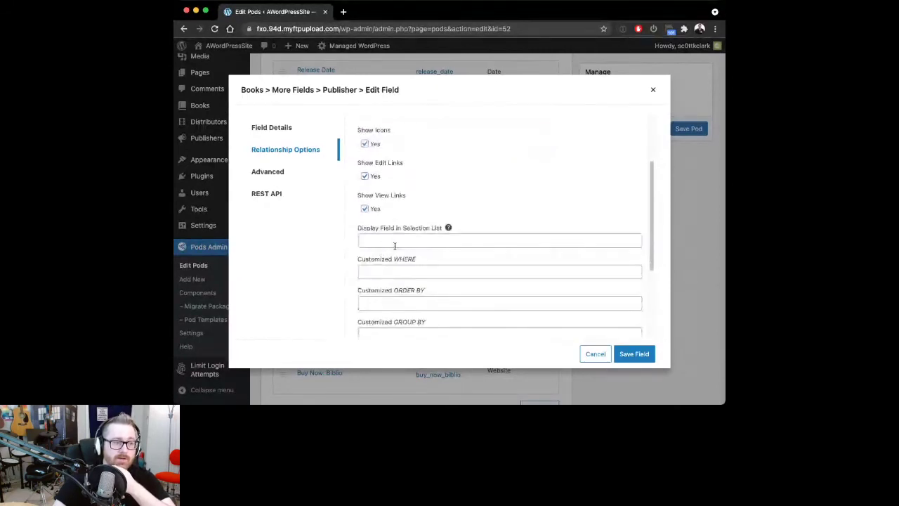
scroll(395, 225, up, 3)
click(596, 354)
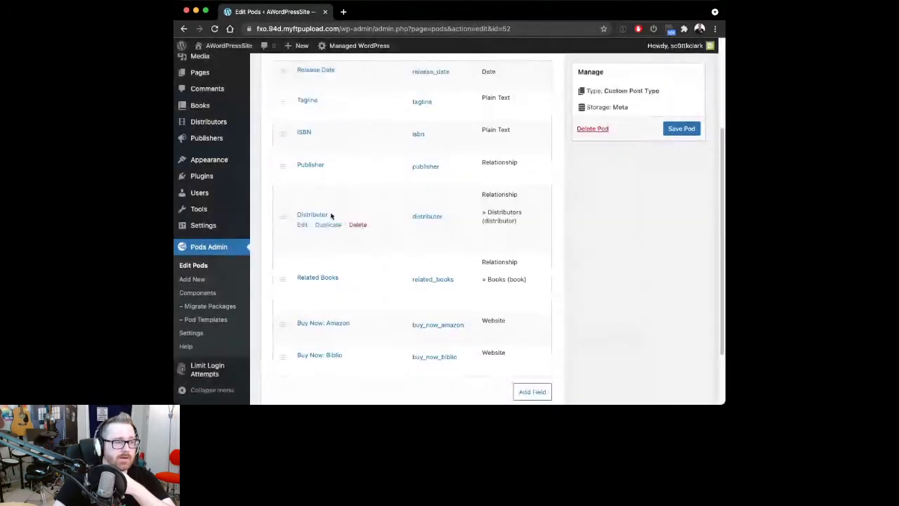
Reopen the Publisher field and examine its relationship options, including the display field and customized query settings
click(302, 176)
click(309, 150)
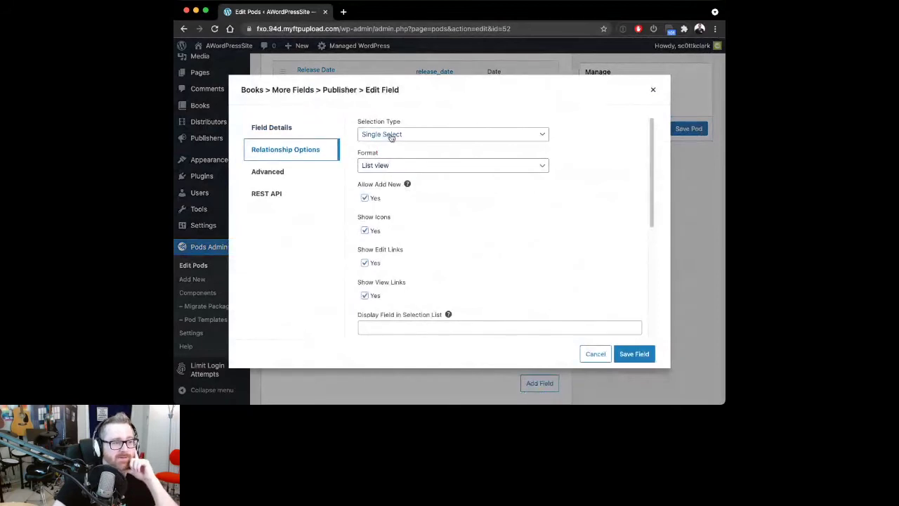
scroll(404, 180, down, 1)
scroll(404, 179, down, 6)
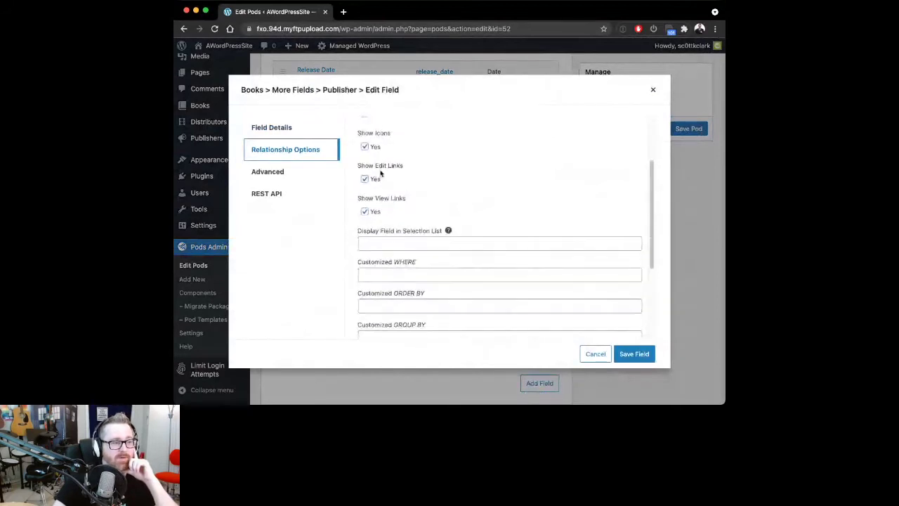
Examine the relationship options of the Publisher field, including its custom query settings, post status and display options
scroll(393, 207, up, 2)
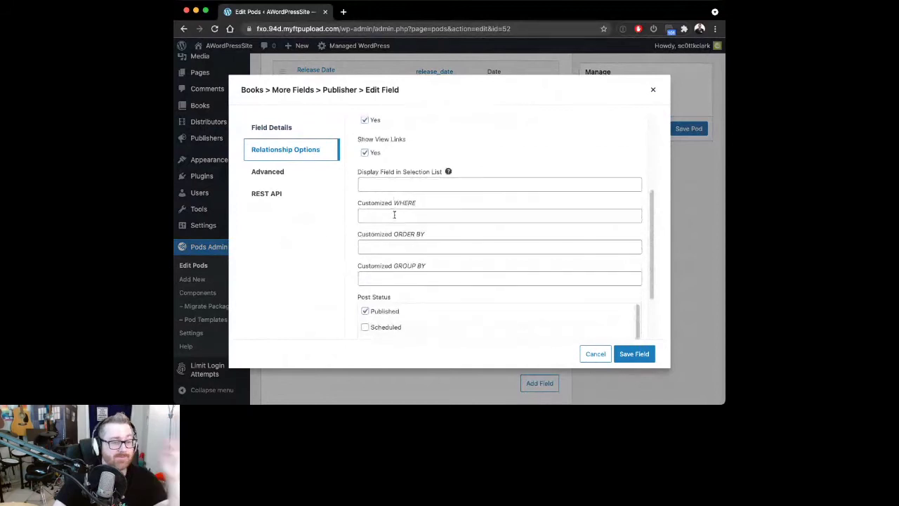
click(394, 214)
click(389, 244)
click(393, 277)
scroll(395, 272, down, 3)
scroll(406, 257, down, 2)
scroll(405, 258, up, 2)
scroll(403, 260, up, 2)
scroll(397, 270, down, 3)
scroll(390, 281, down, 1)
scroll(393, 274, up, 8)
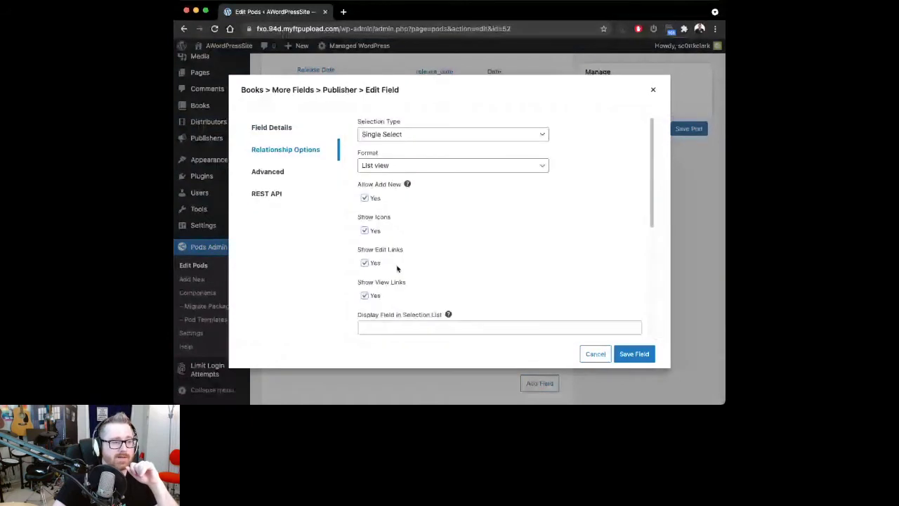
Review the Publisher field's Advanced and REST API settings, and close the field editor without saving
click(266, 172)
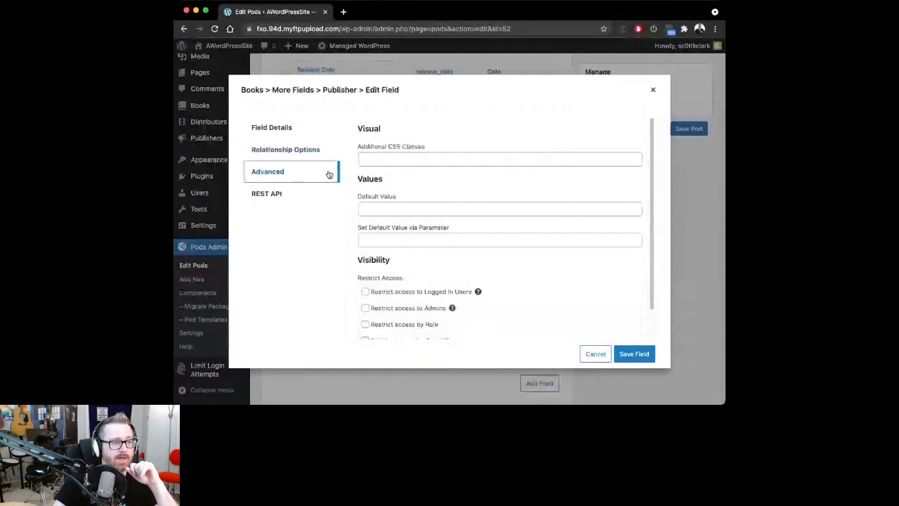
scroll(425, 179, down, 1)
scroll(425, 180, down, 1)
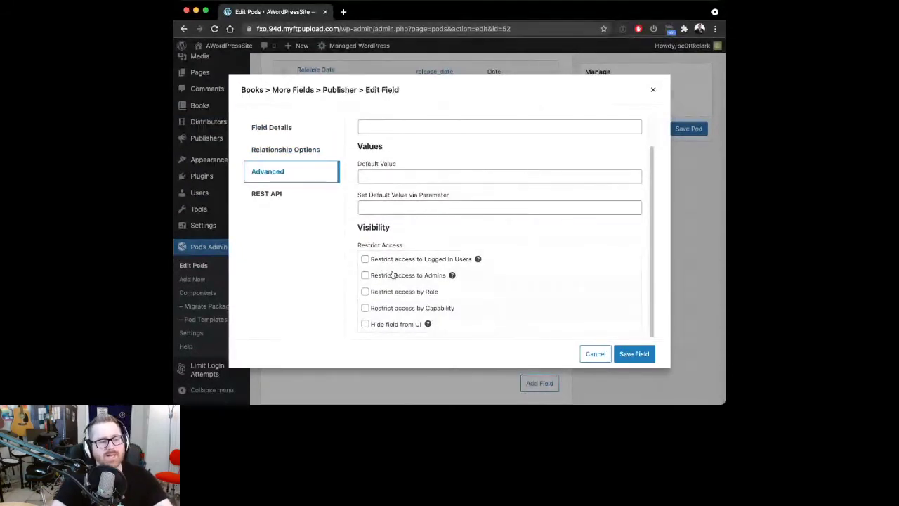
click(261, 200)
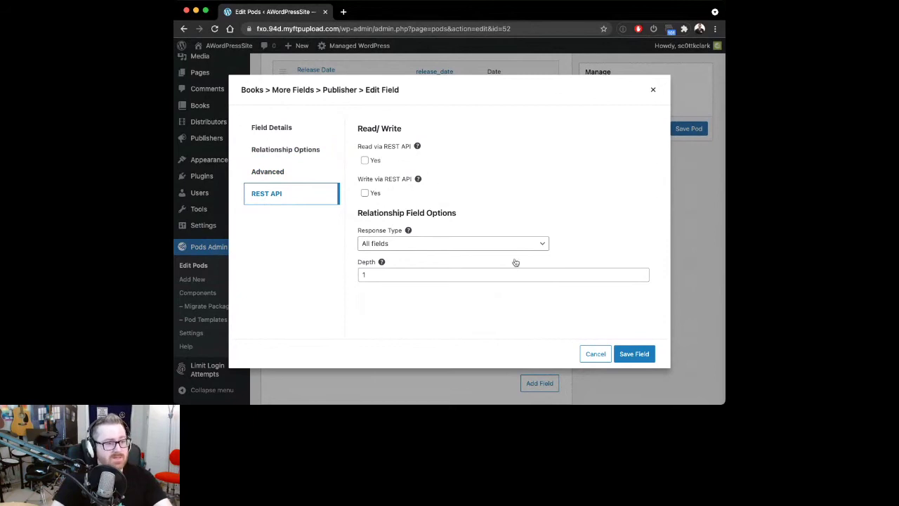
click(594, 354)
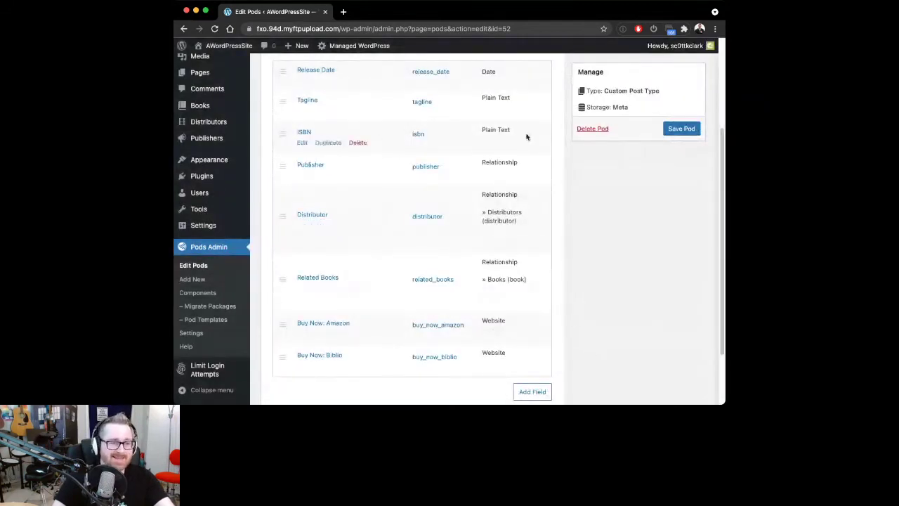
Open the list of all books in a new browser tab and edit the book "My new book"
scroll(545, 230, up, 1)
scroll(545, 231, up, 3)
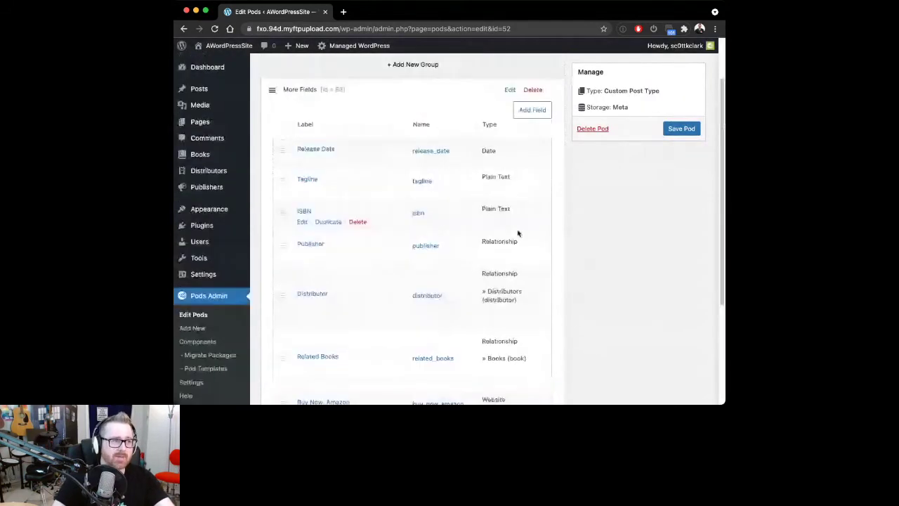
mouse_move(209, 155)
super+click(281, 157)
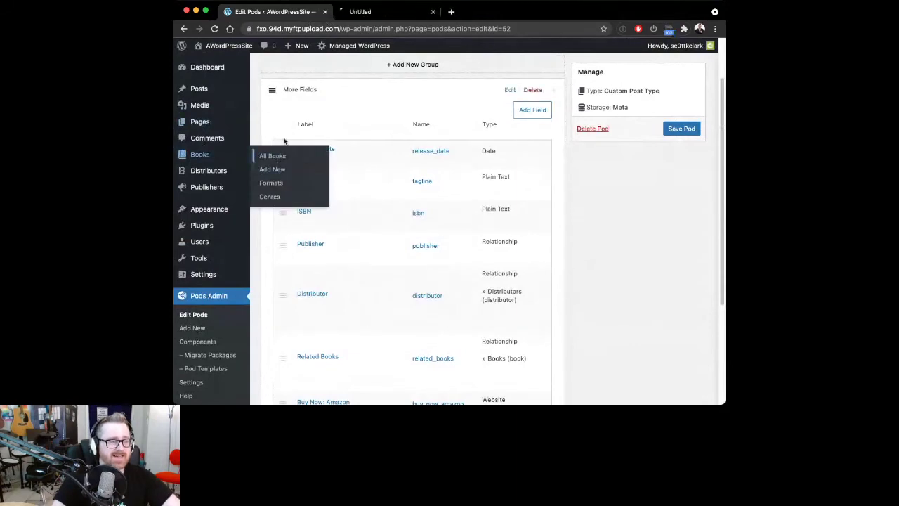
click(371, 13)
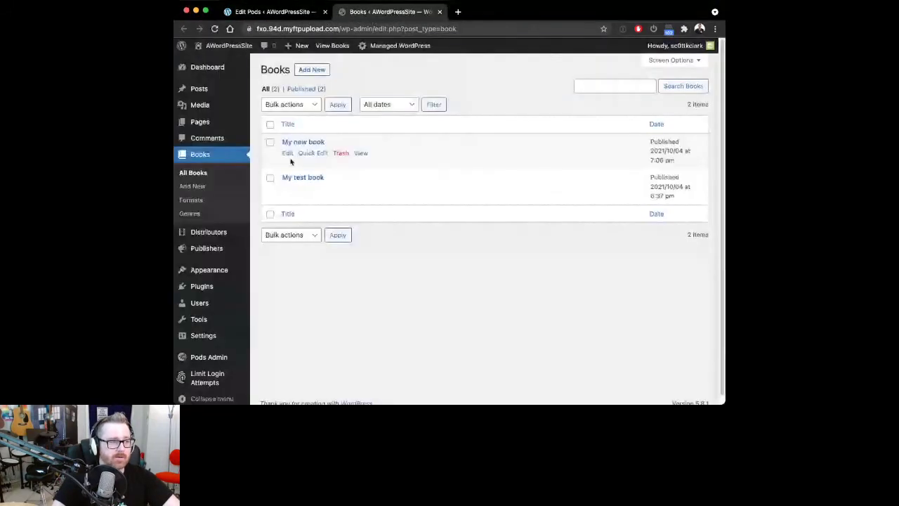
click(290, 143)
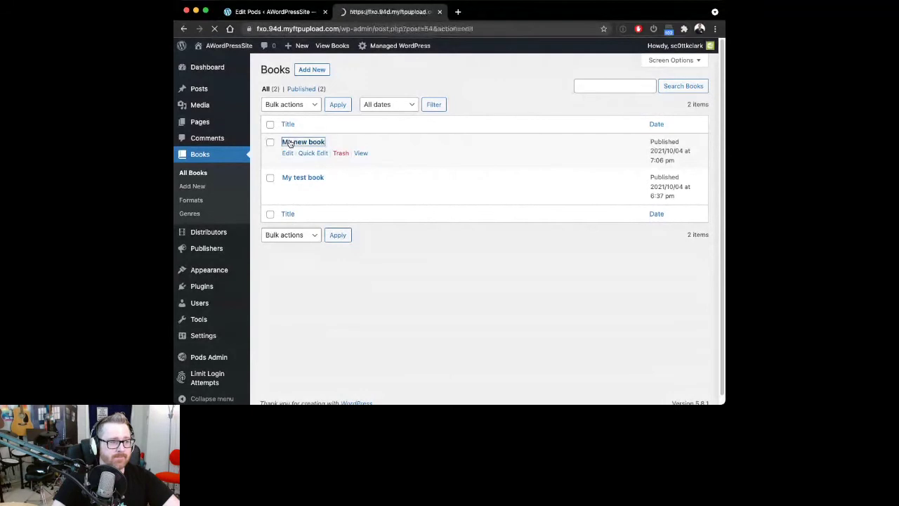
Delete the Pods Field Value block showing the ISBN from the book content and save the book
scroll(377, 174, down, 10)
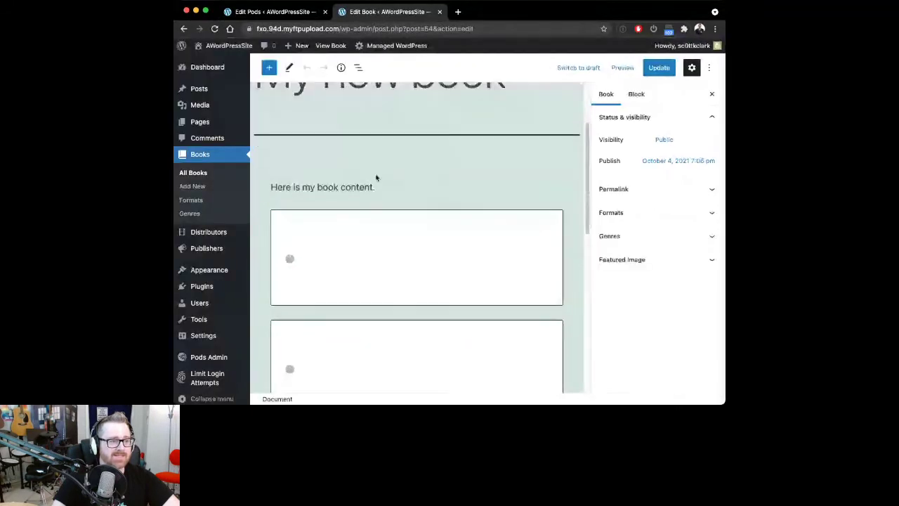
click(434, 212)
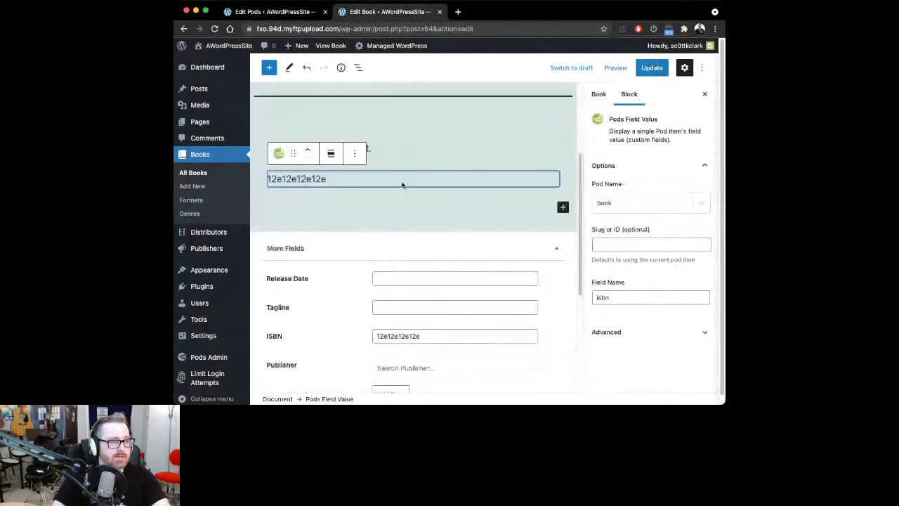
key(BackSpace)
key(super+s)
Set the book's Release Date to October 1, 2021
scroll(374, 188, down, 5)
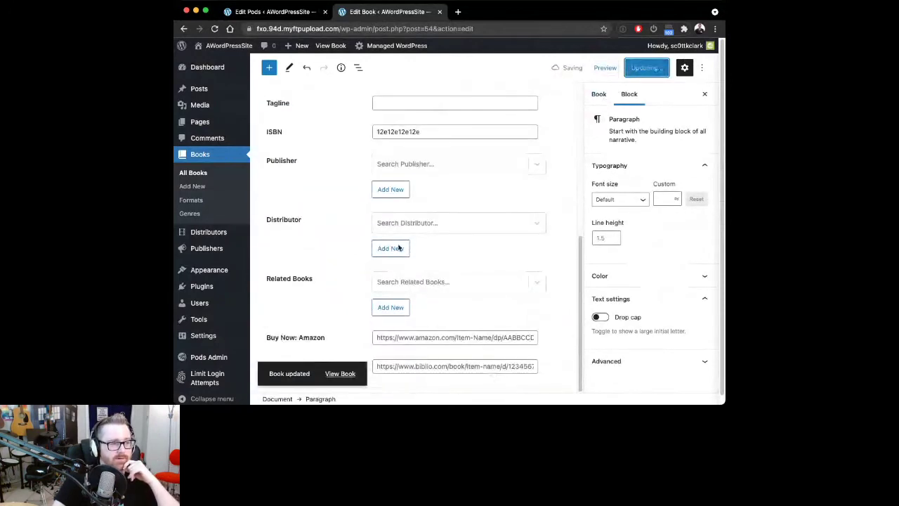
scroll(393, 249, up, 3)
click(383, 155)
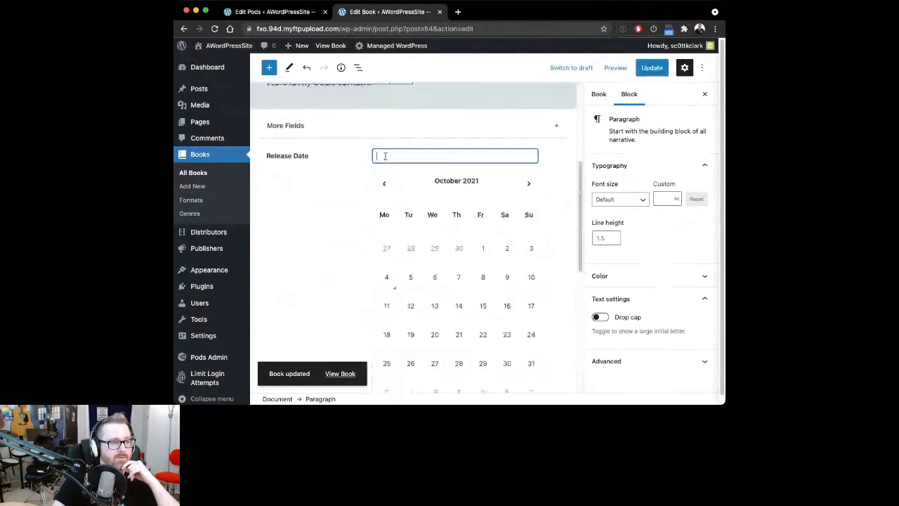
click(480, 250)
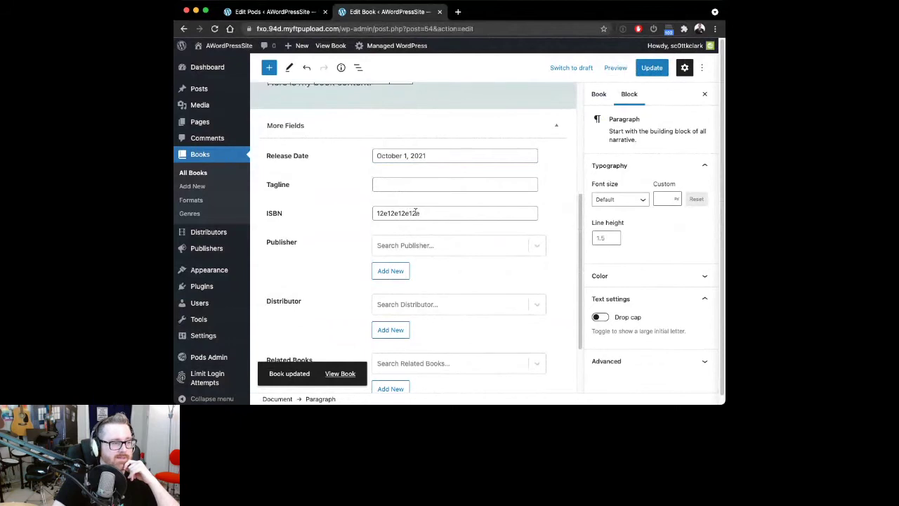
Add a new publisher titled "My test publisher" from the book's Publisher field and publish it
scroll(403, 214, down, 1)
click(434, 233)
click(365, 246)
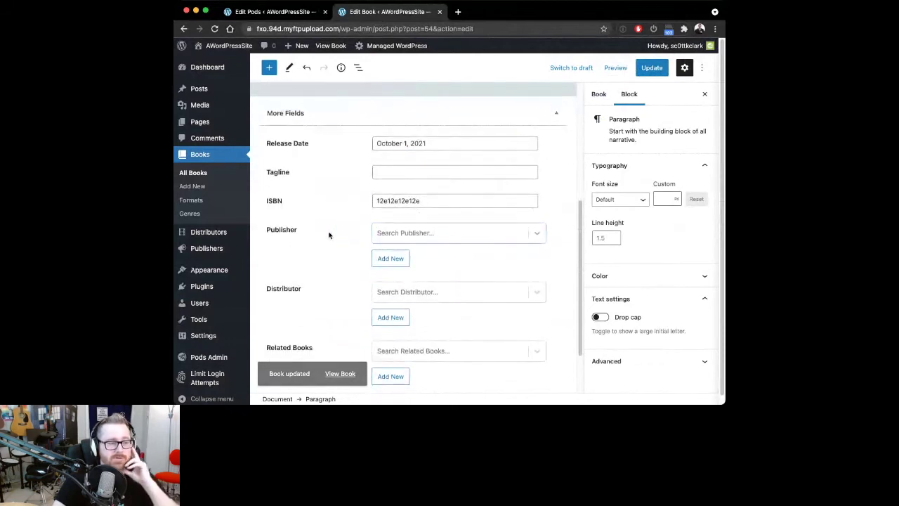
click(383, 257)
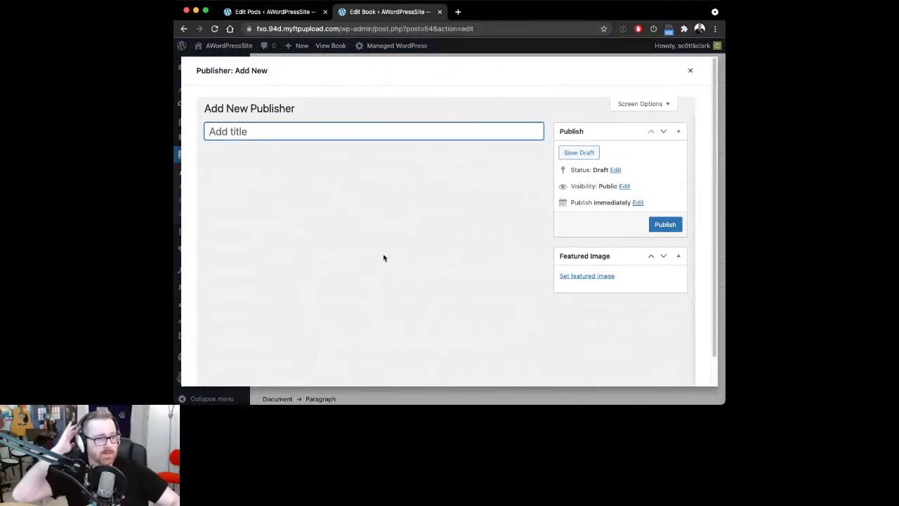
text(My test publisher)
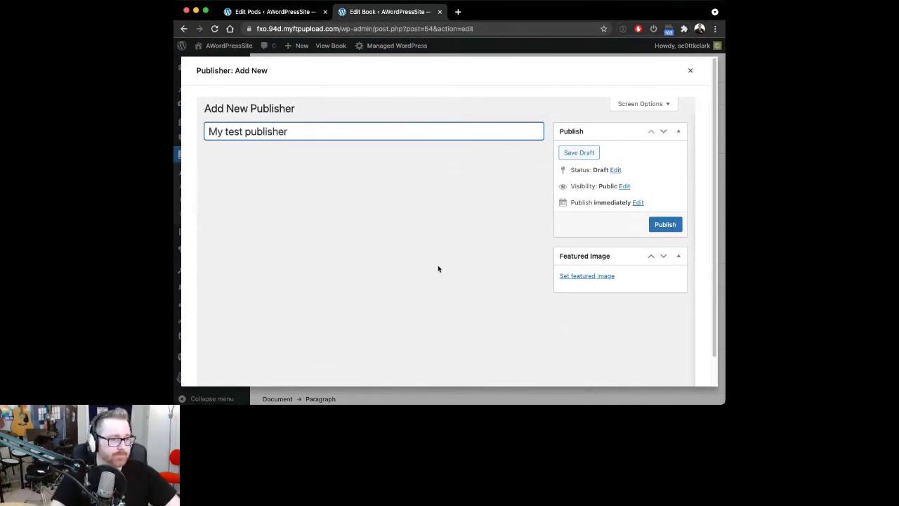
click(676, 225)
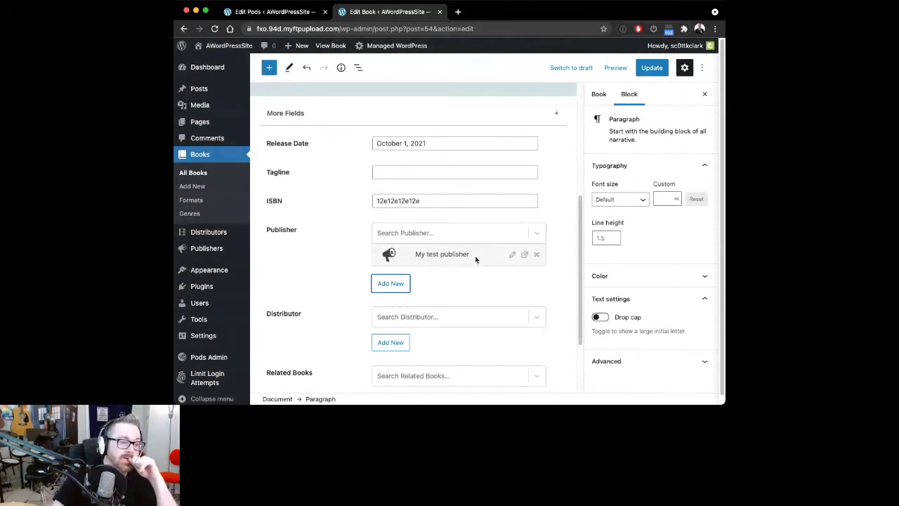
click(395, 283)
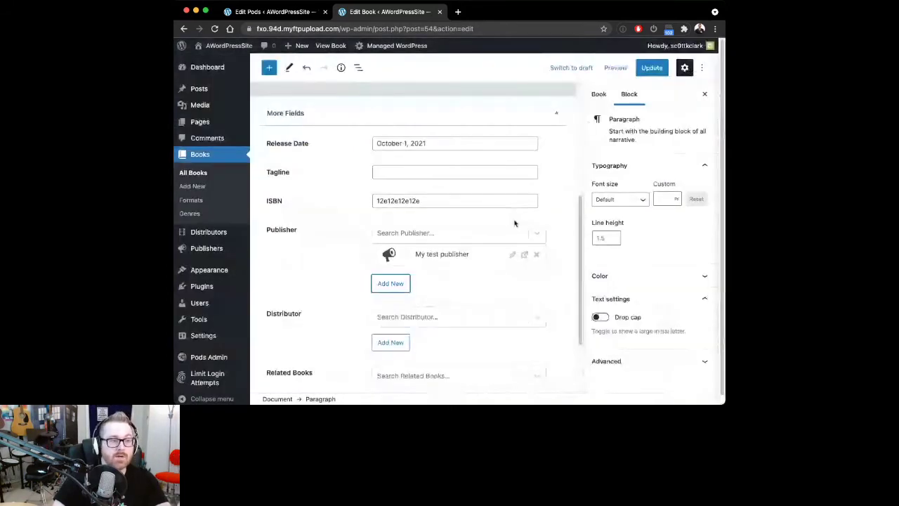
click(509, 237)
click(484, 257)
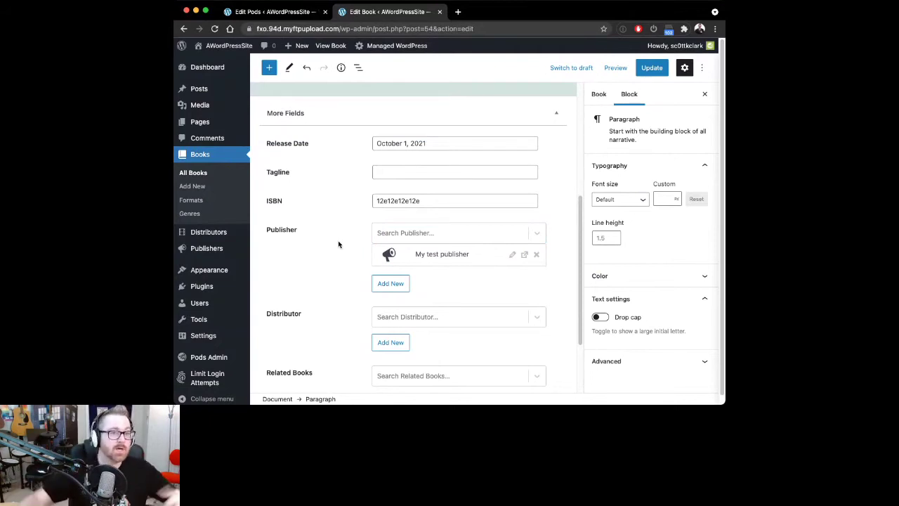
View the form for adding a new related book, close it without creating one, and look over the book's fields
scroll(393, 289, down, 2)
click(395, 277)
click(375, 293)
scroll(394, 330, down, 1)
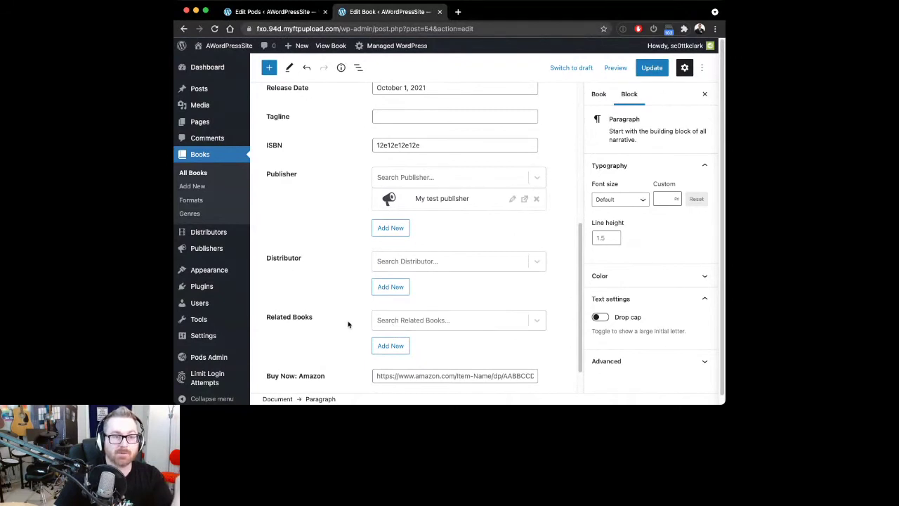
click(388, 344)
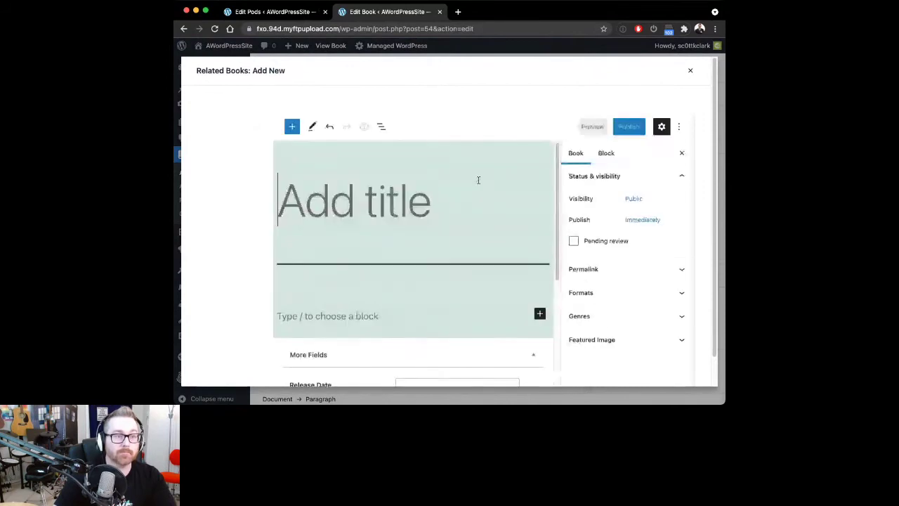
click(691, 70)
scroll(450, 281, down, 1)
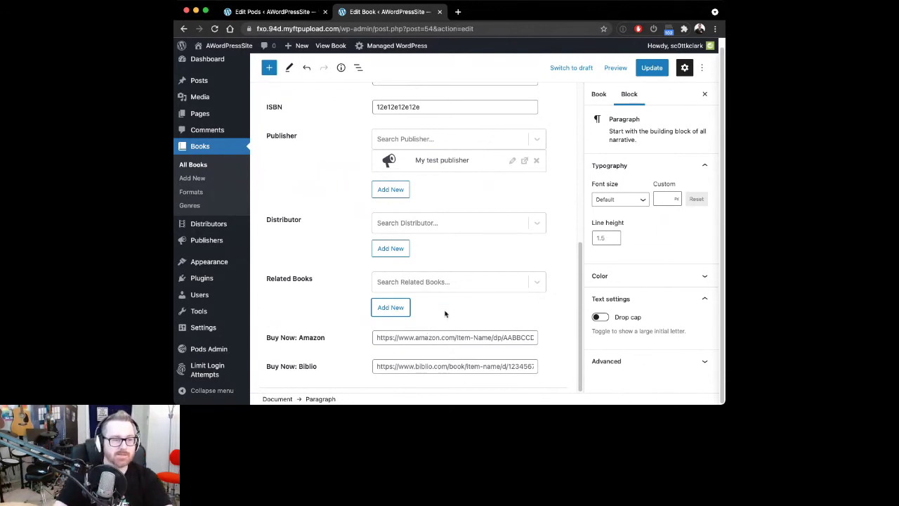
scroll(526, 288, up, 10)
scroll(525, 288, down, 3)
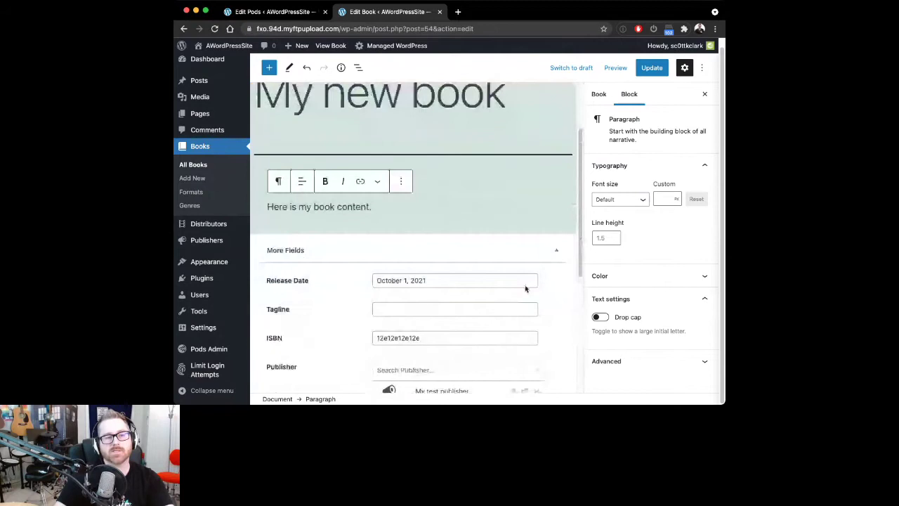
scroll(525, 288, down, 2)
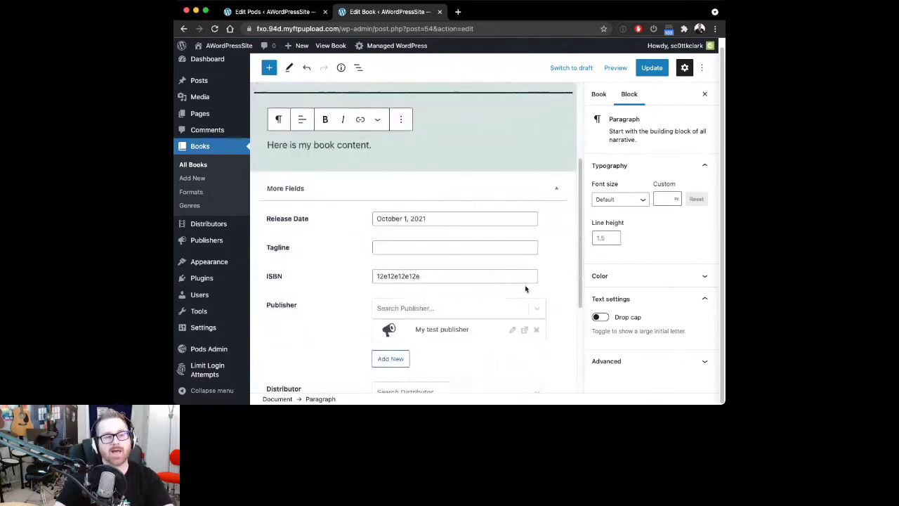
scroll(526, 288, up, 5)
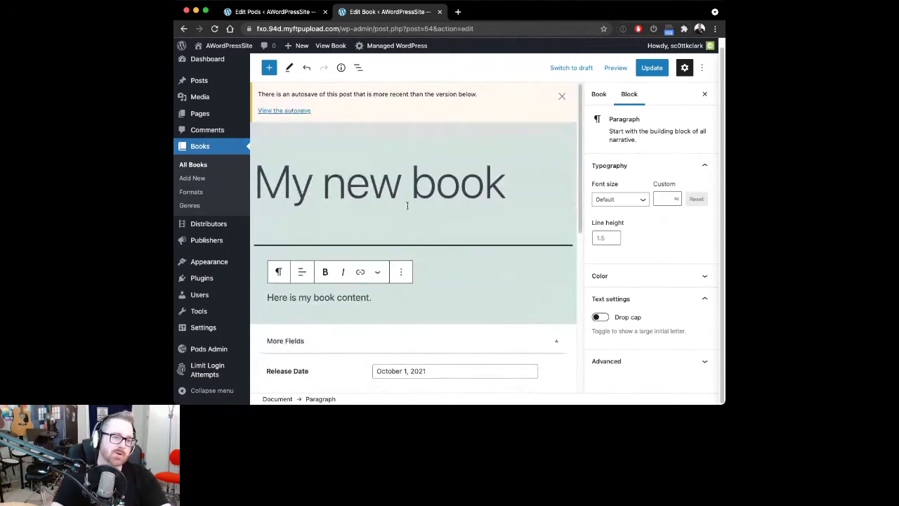
Add a paragraph below the book content and look up the available Pods blocks with "/pods"
scroll(406, 209, down, 2)
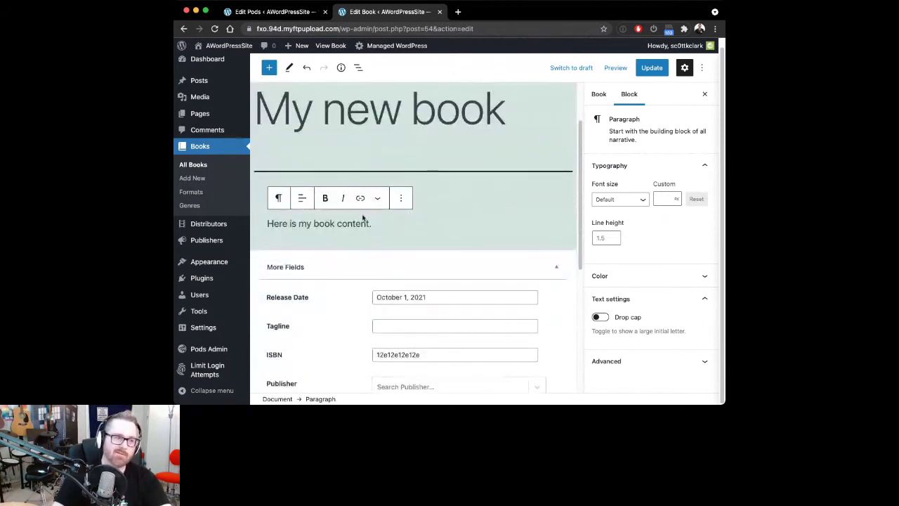
key(Return)
text(/pods)
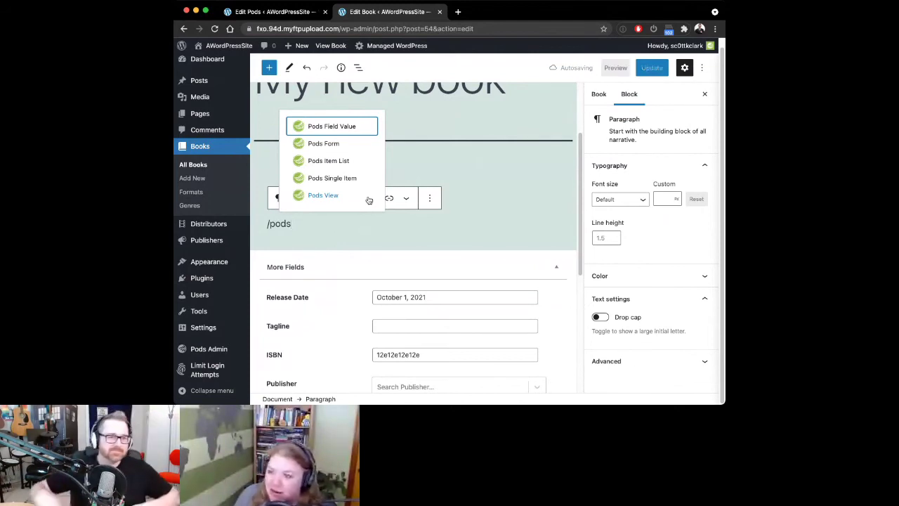
click(453, 168)
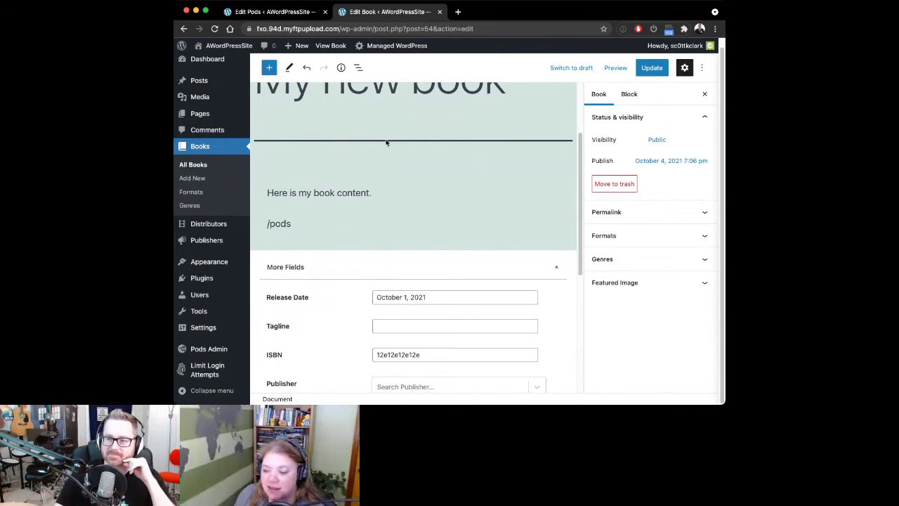
click(518, 208)
click(507, 194)
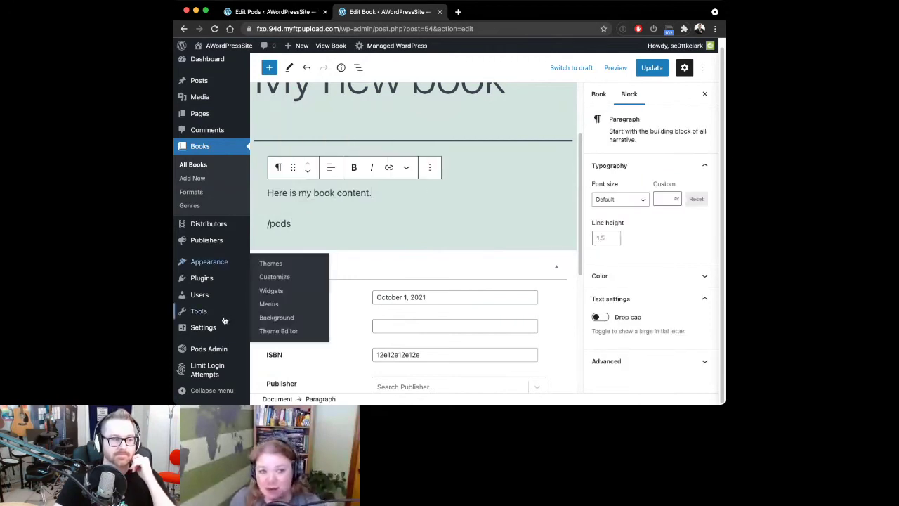
mouse_move(211, 347)
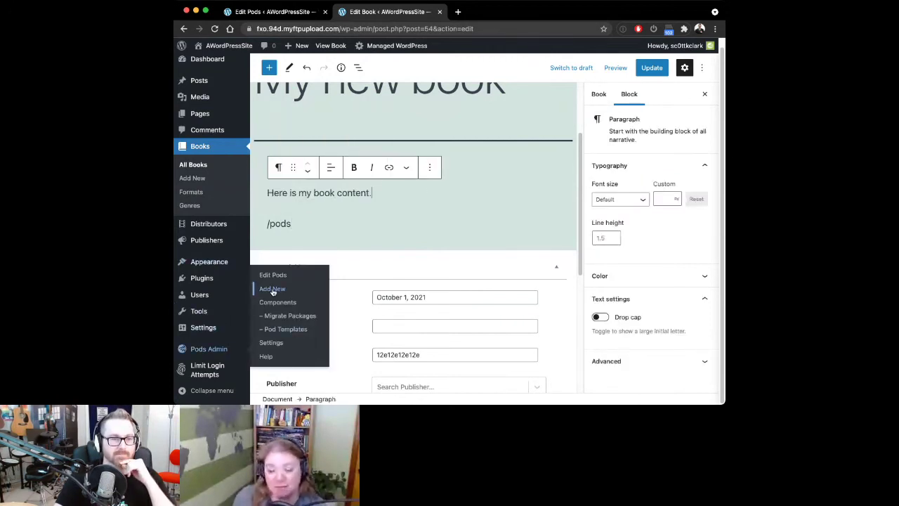
mouse_move(217, 282)
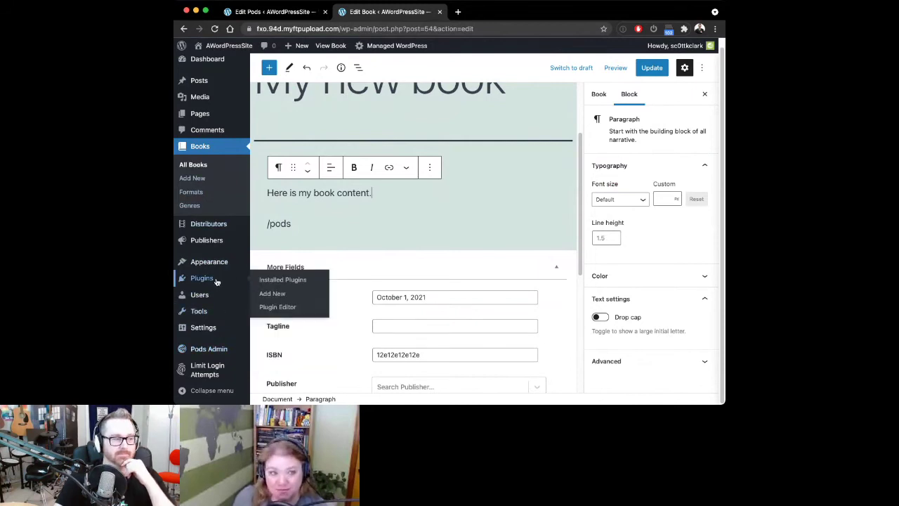
click(371, 220)
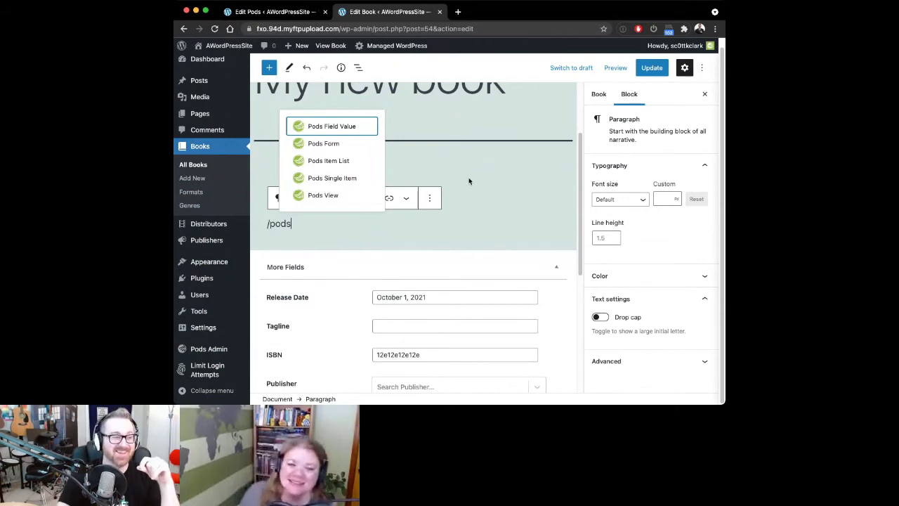
click(487, 177)
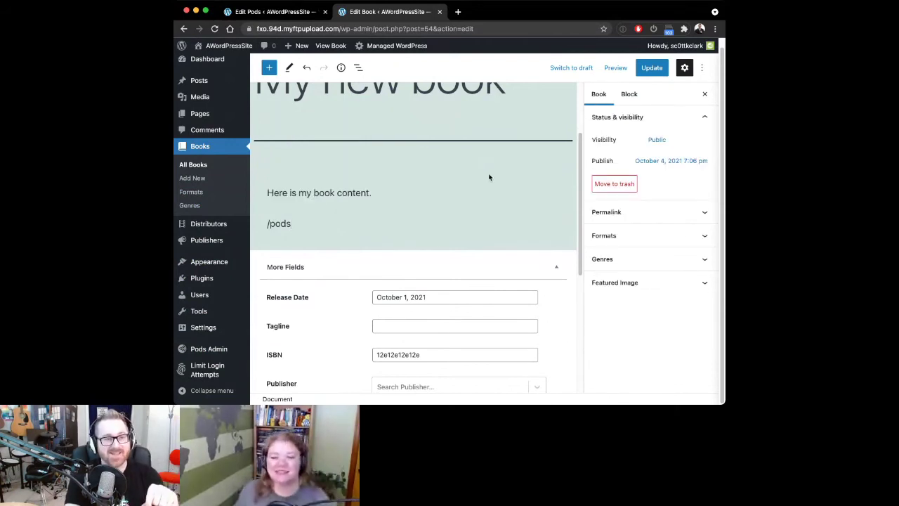
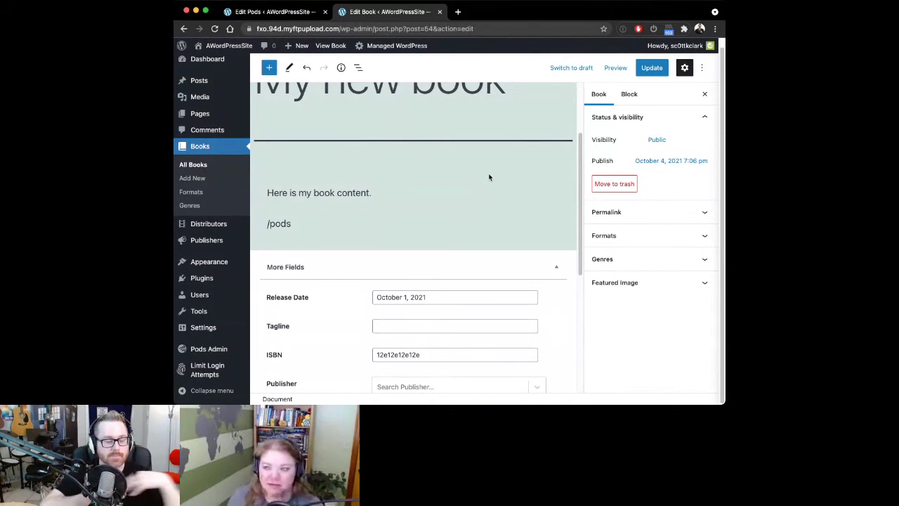
Open the Friends of Pods site, friends.pods.io, in a new browser tab
key(ctrl+t)
text(friends.pods.io)
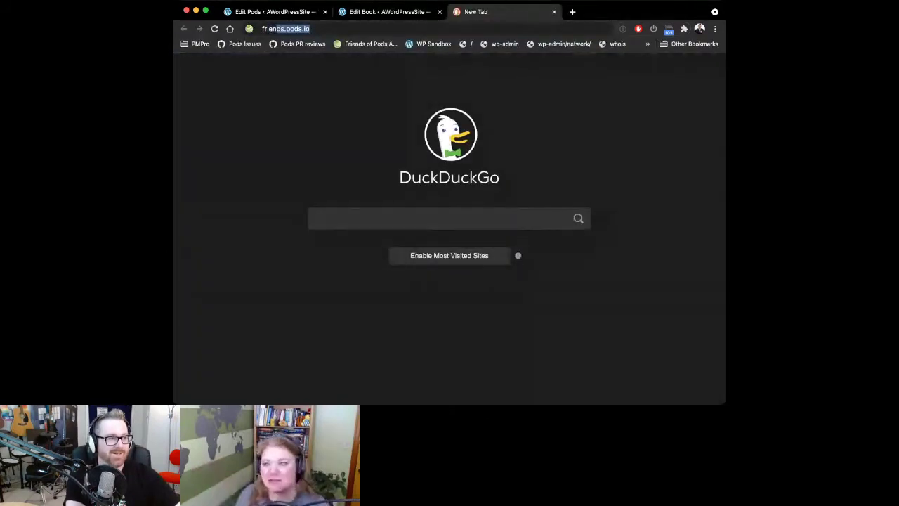
key(Return)
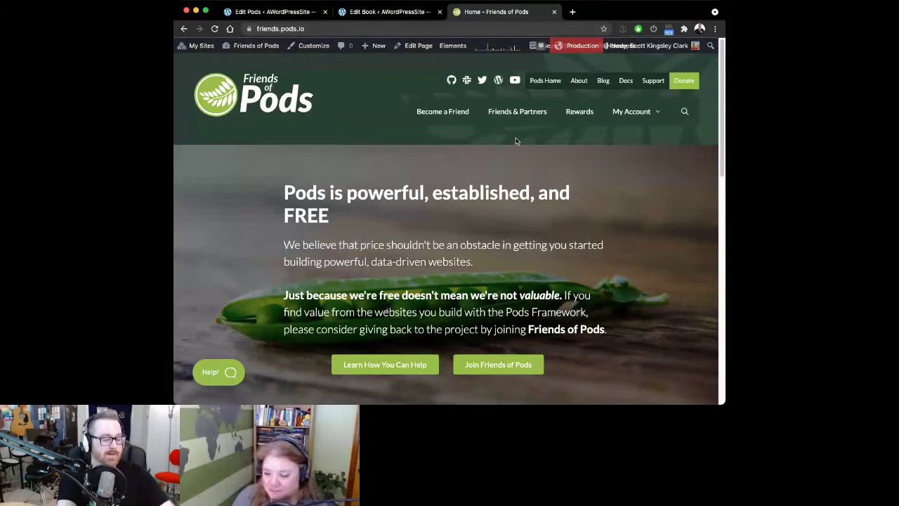
Open the custom fields plugin comparison at comparewp.org/cck/ in another new browser tab
key(super+t)
text(comparewp.org)
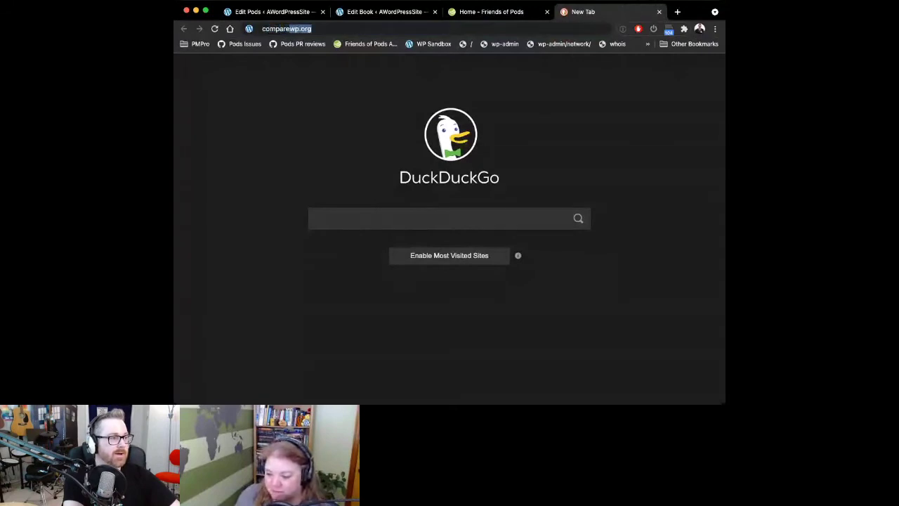
text(/cck/)
key(Return)
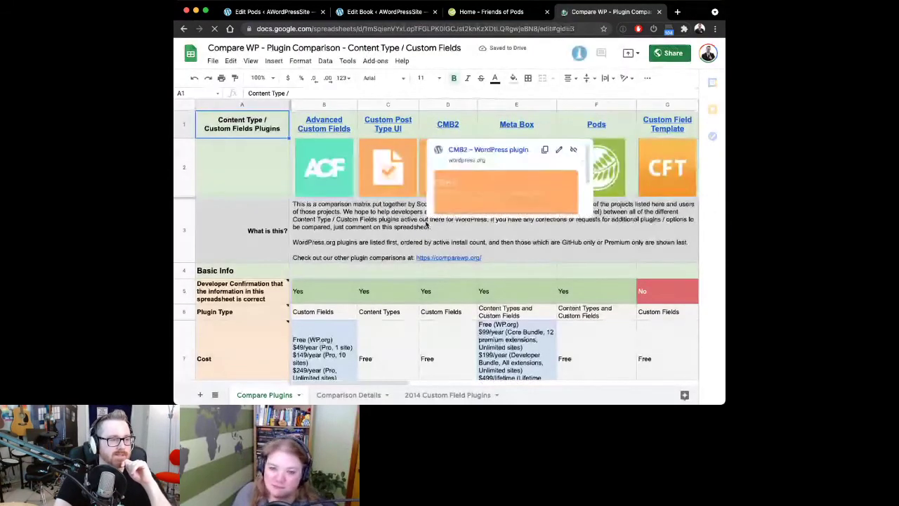
Examine the Compare Plugins sheet, comparing the Active Installs of Custom Post Type UI and Pods and looking over the plugin icons
click(426, 225)
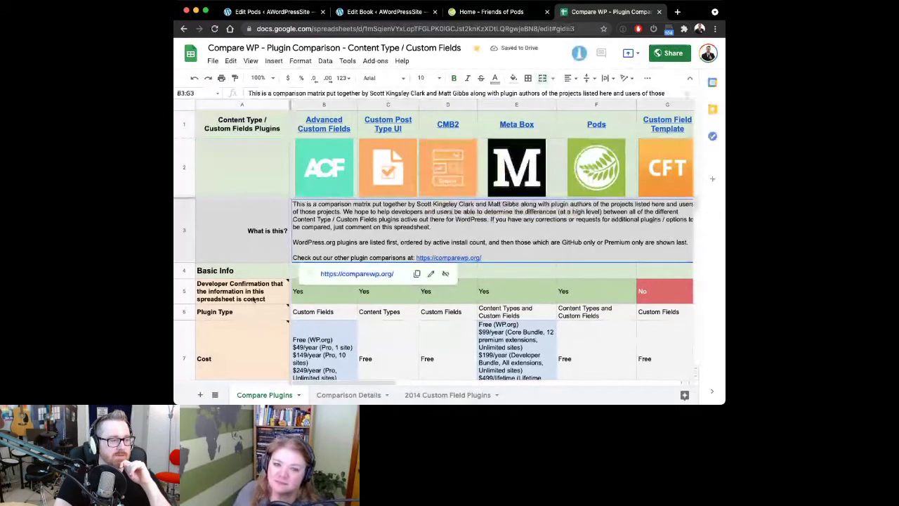
click(254, 299)
scroll(337, 313, down, 3)
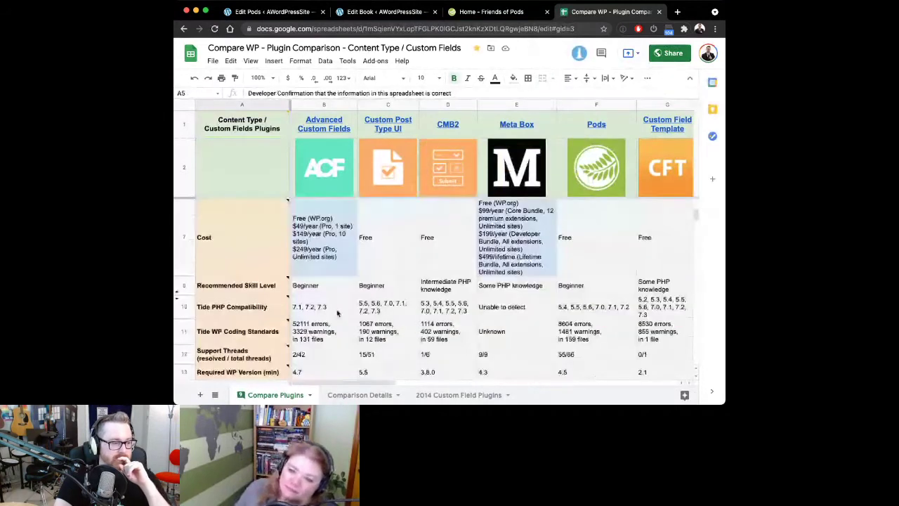
scroll(337, 313, down, 3)
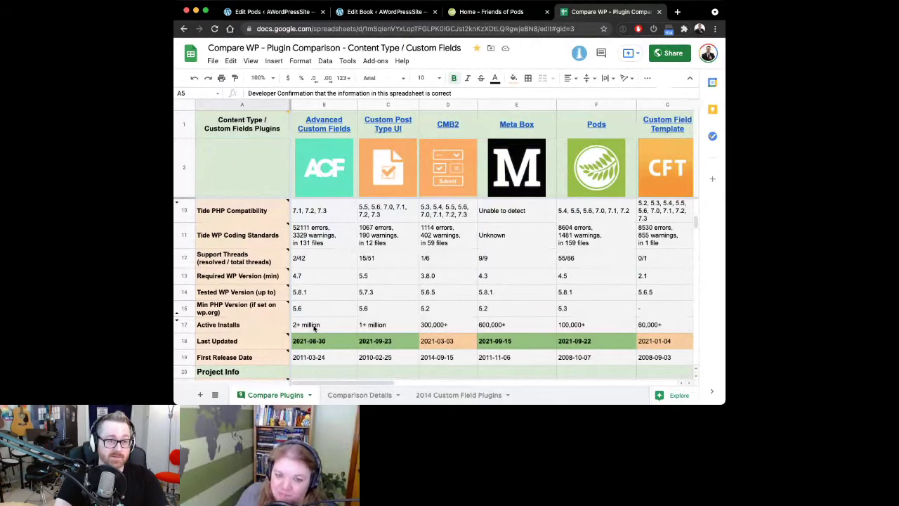
click(375, 328)
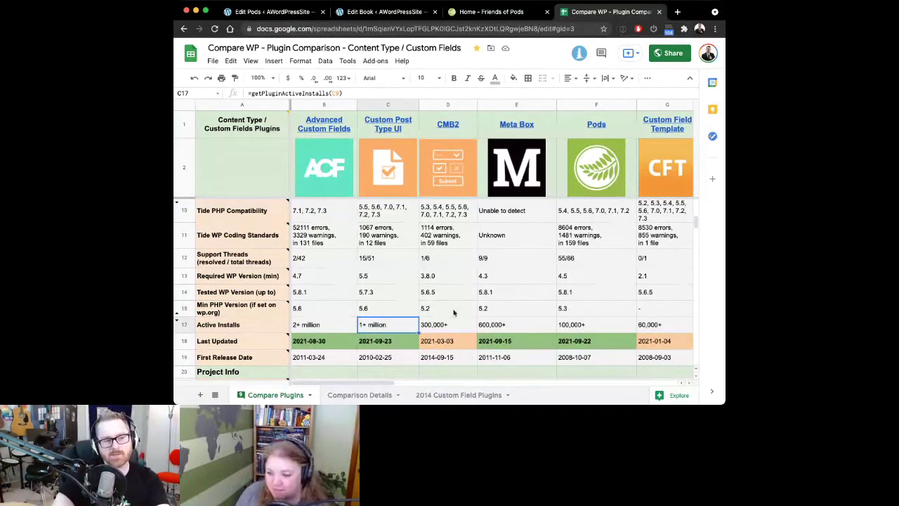
click(608, 325)
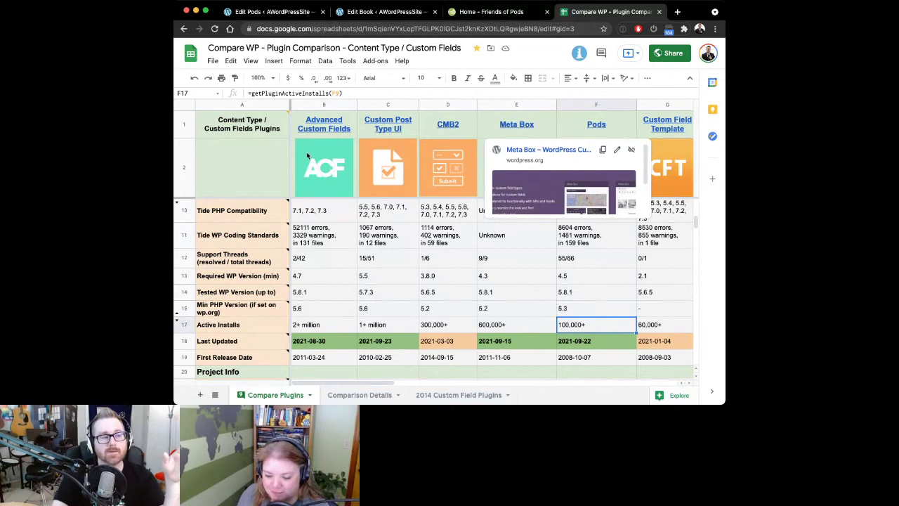
click(387, 151)
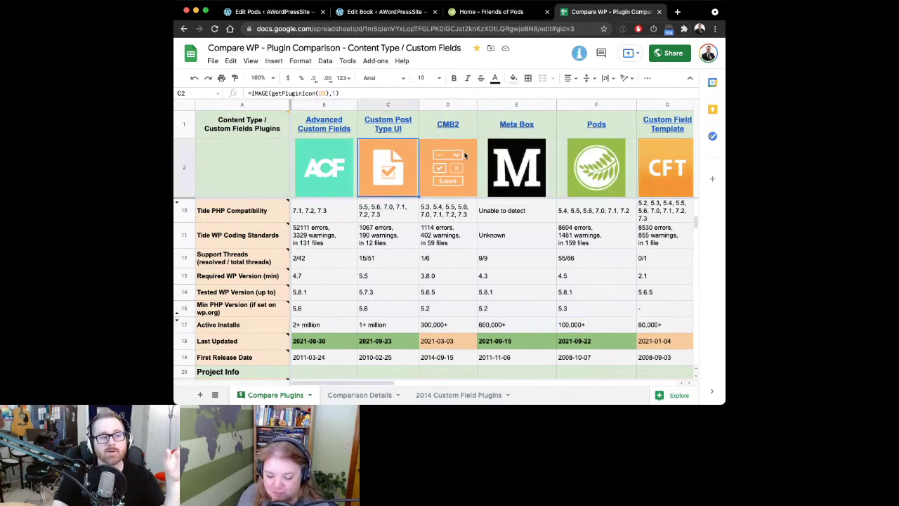
click(302, 143)
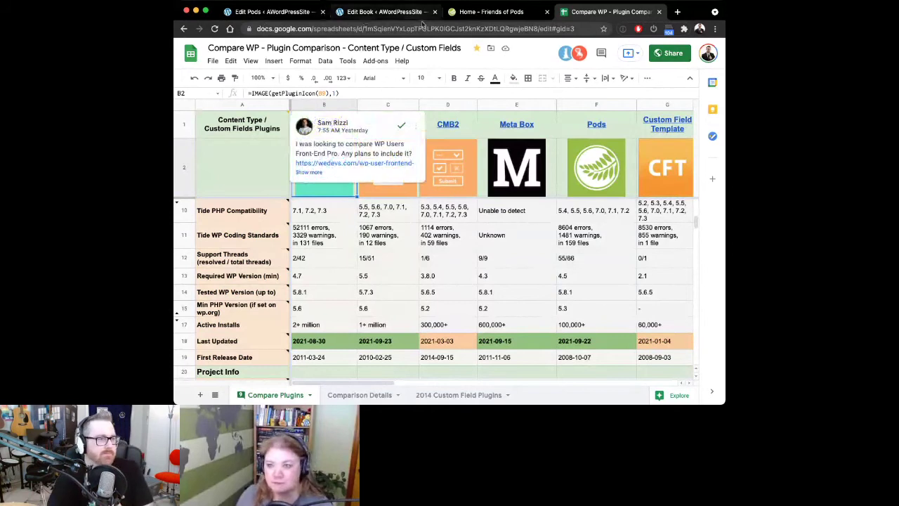
On the Friends of Pods site, review the Become a Friend donor count and donation options, and view the One Time Donation page
click(474, 13)
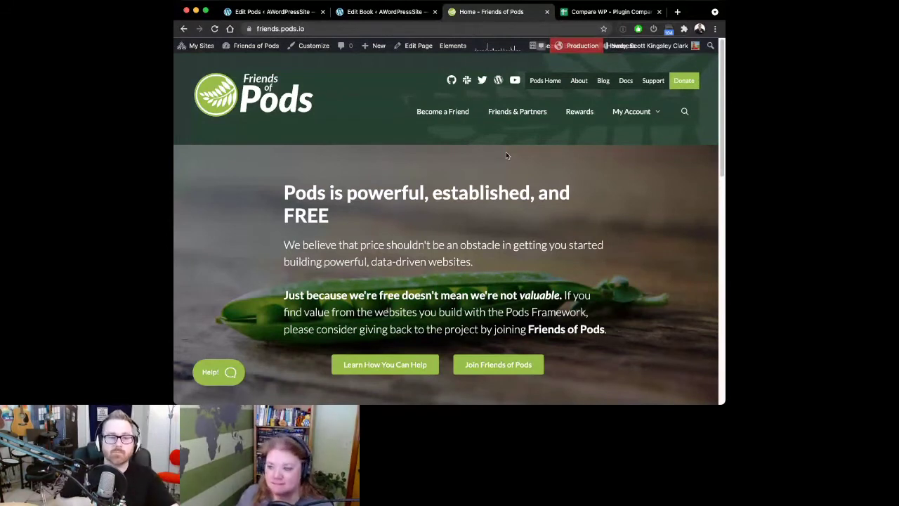
click(441, 111)
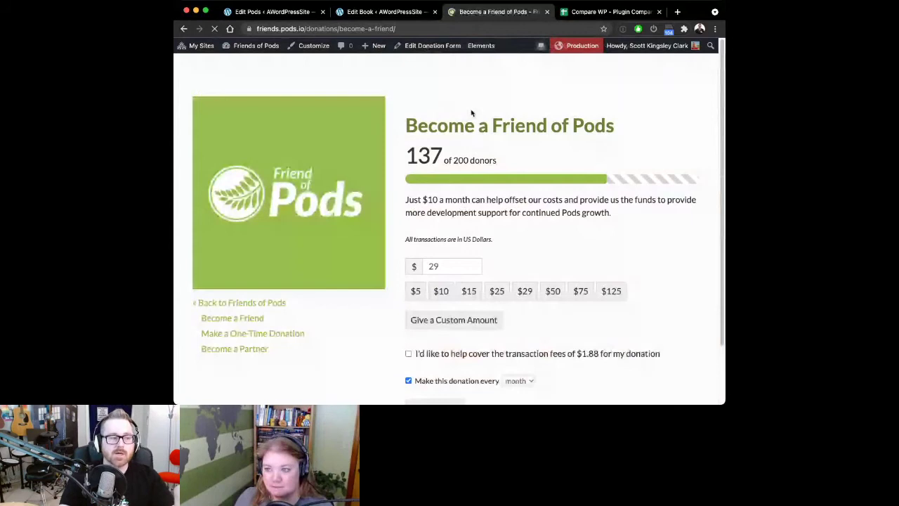
scroll(471, 115, down, 2)
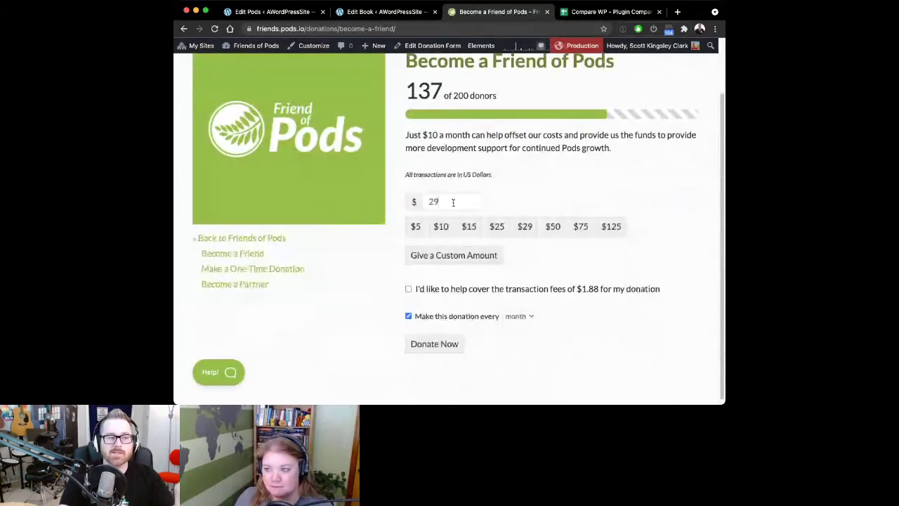
scroll(446, 201, up, 2)
double_click(433, 266)
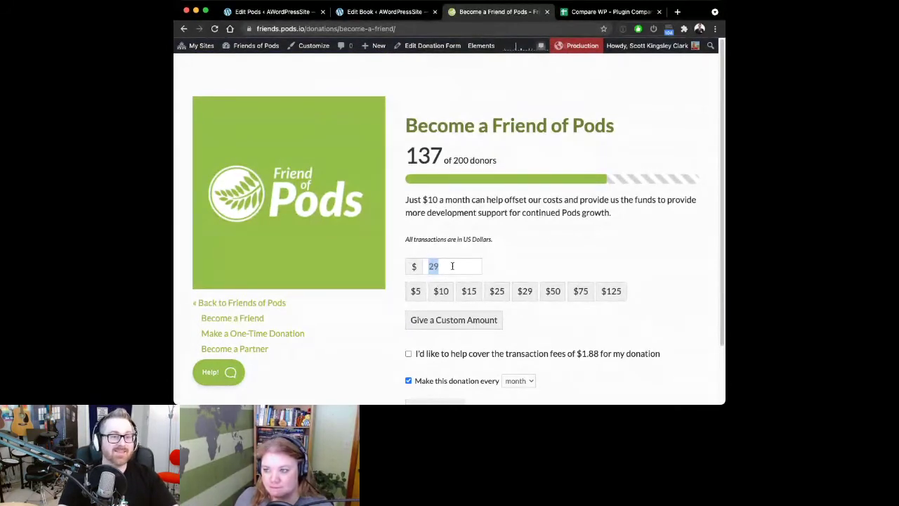
scroll(523, 237, down, 1)
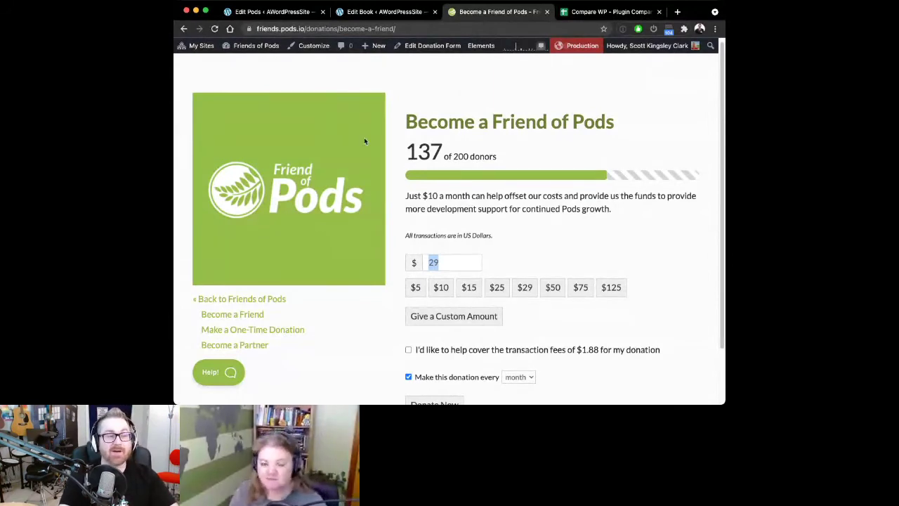
double_click(425, 152)
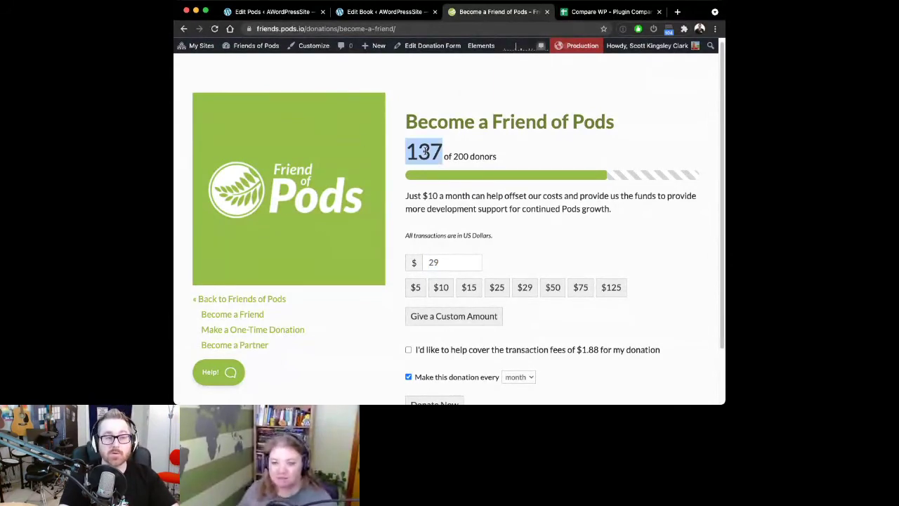
click(447, 199)
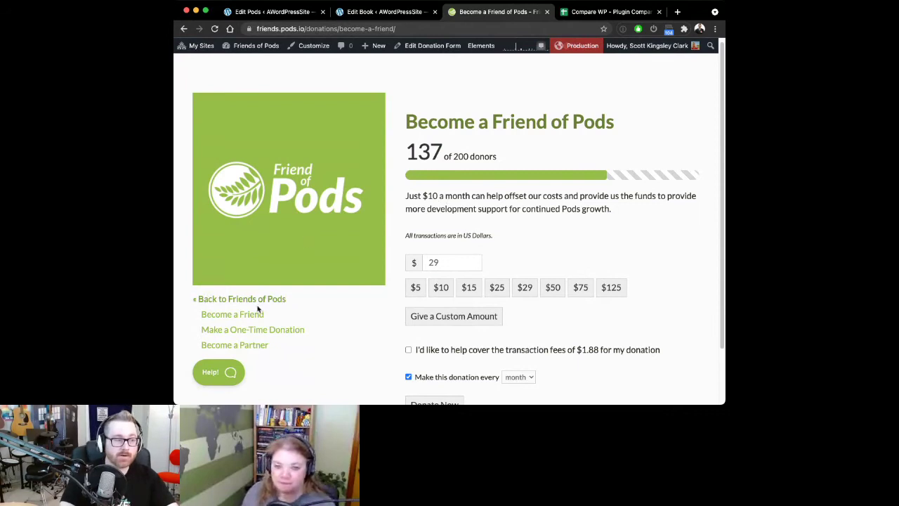
click(257, 330)
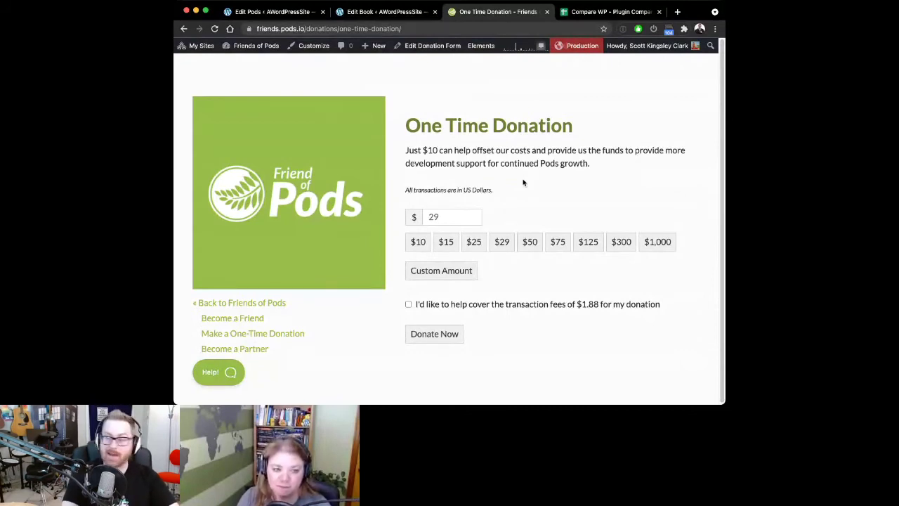
key(super+Left)
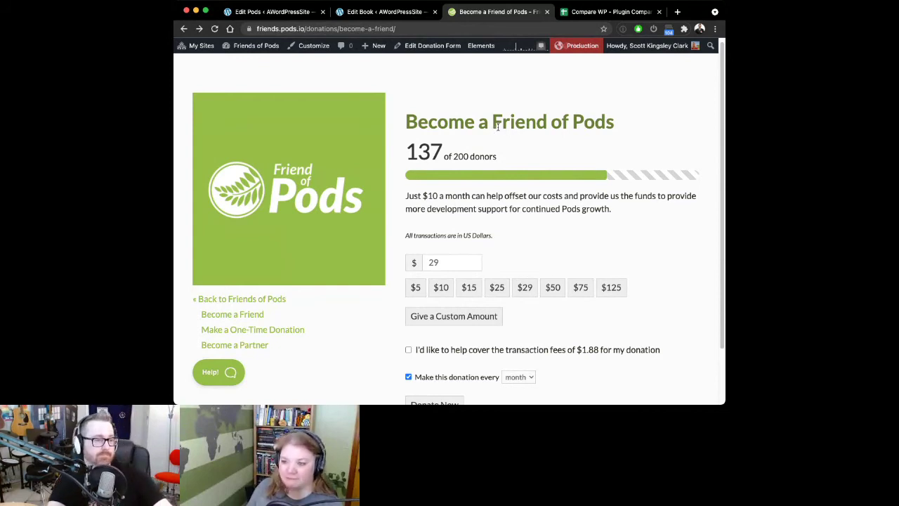
Open the Friends of Pods Rewards page and look through the hosting and plugin perks to the Pods Pro by SKCDEV offer
click(230, 299)
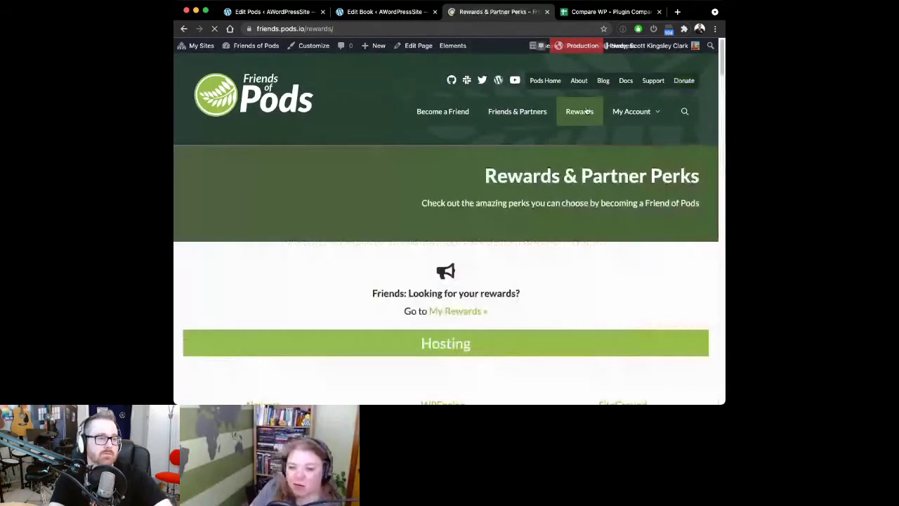
scroll(587, 258, down, 3)
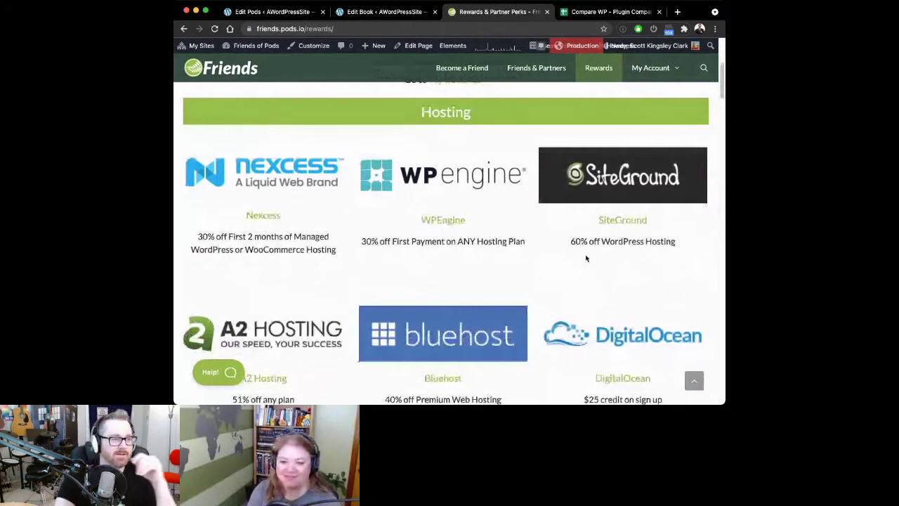
scroll(587, 258, down, 5)
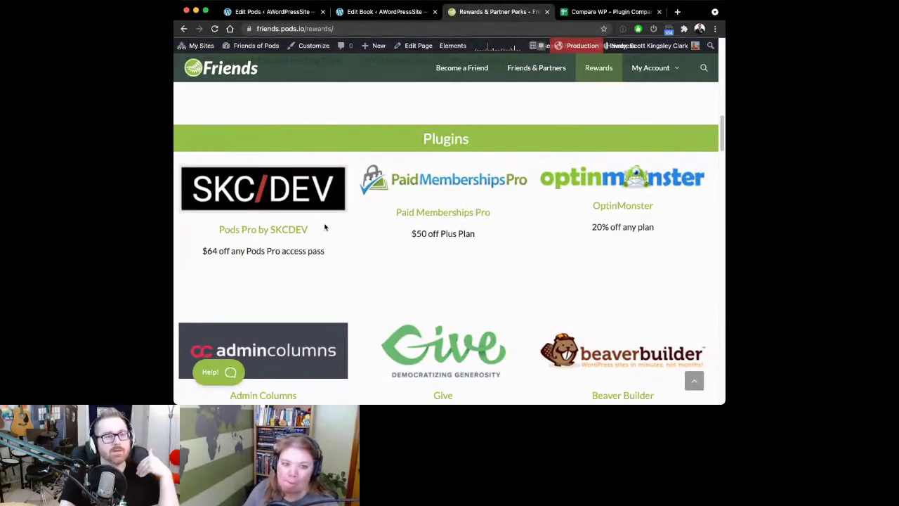
drag(324, 223, 219, 231)
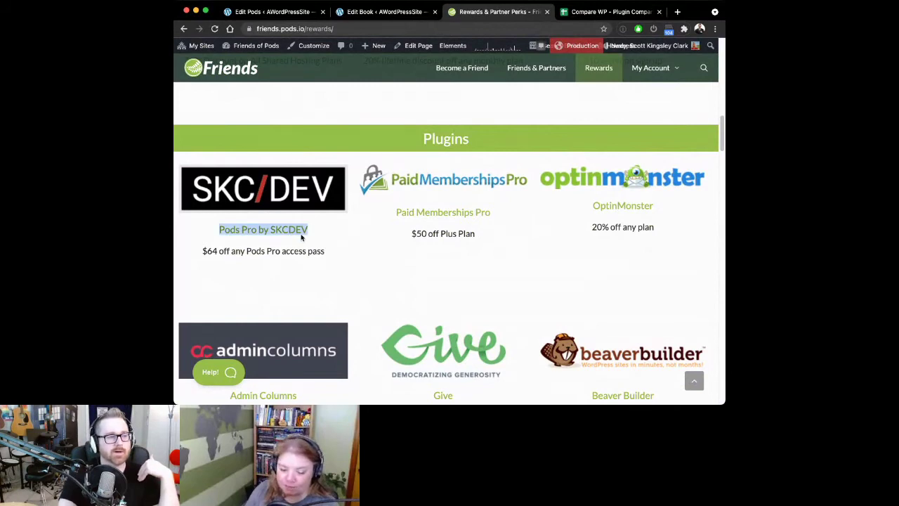
Open the Pods Pro by SKCDEV site in a new tab and go to its full list of add-ons
drag(303, 232, 533, 26)
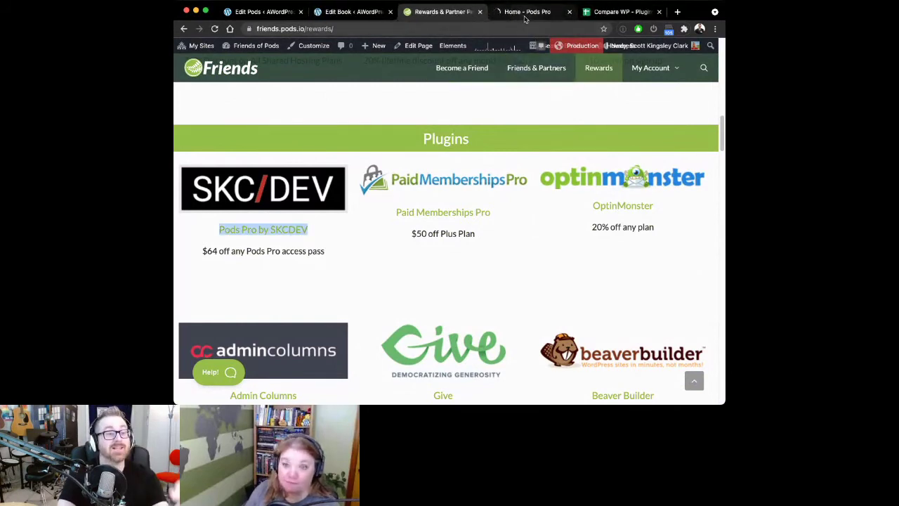
click(524, 19)
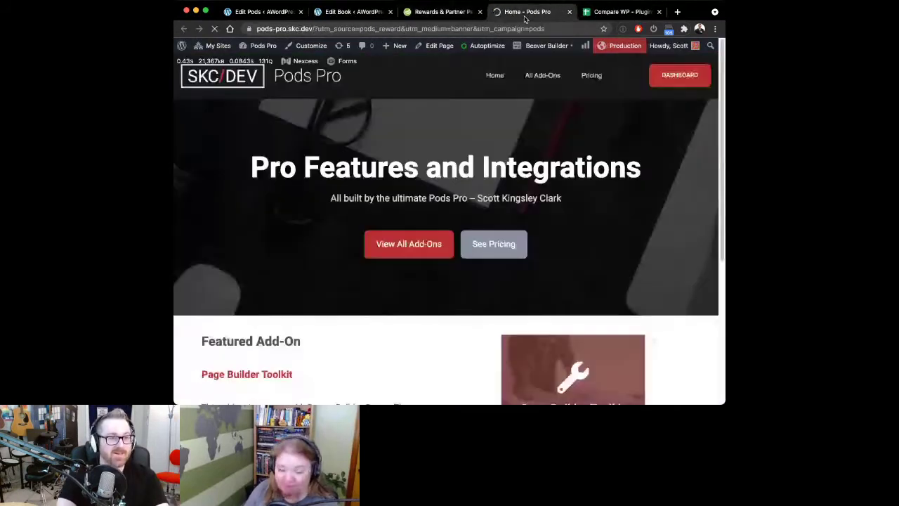
click(398, 242)
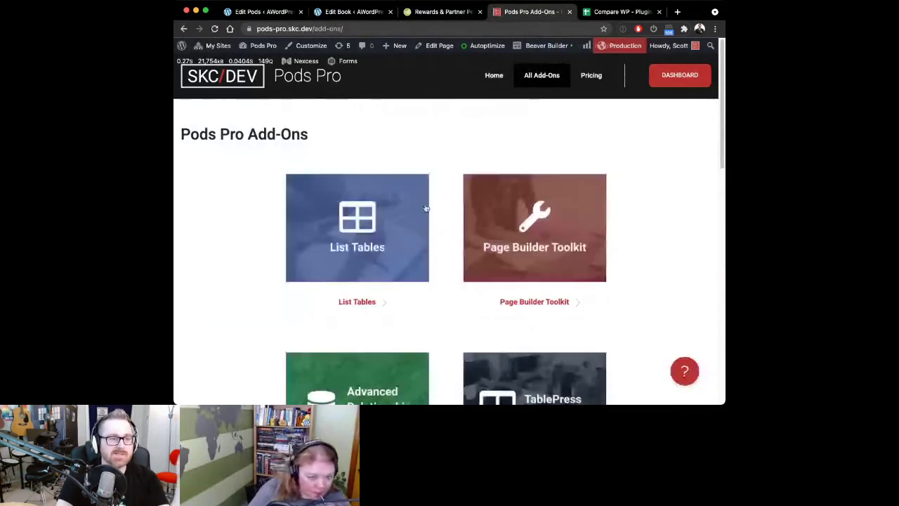
Look through the Pods Pro add-ons, from List Tables and Page Builder Toolkit down to the Zapier Integration
scroll(425, 208, down, 2)
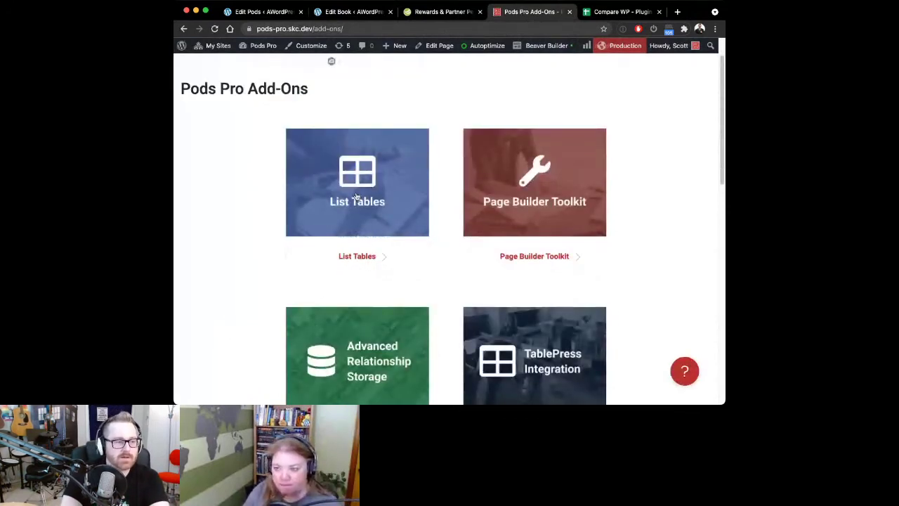
scroll(356, 197, down, 5)
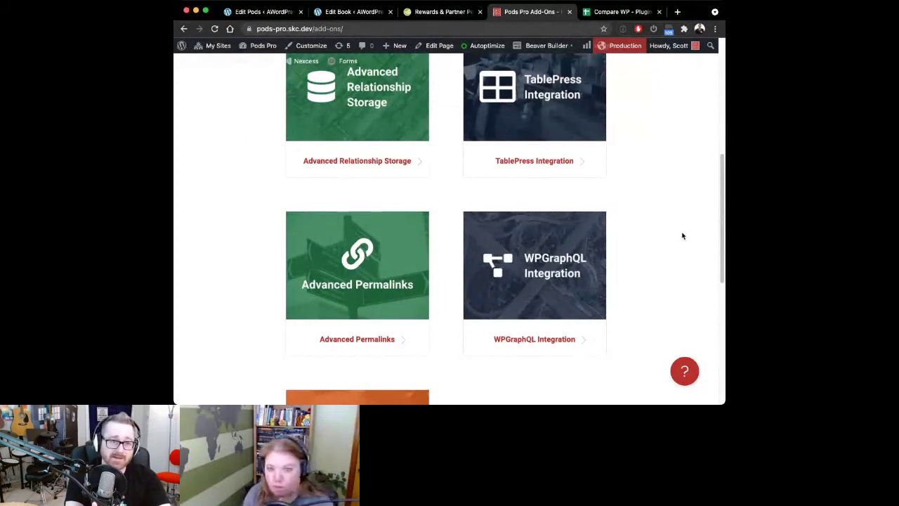
scroll(684, 232, down, 2)
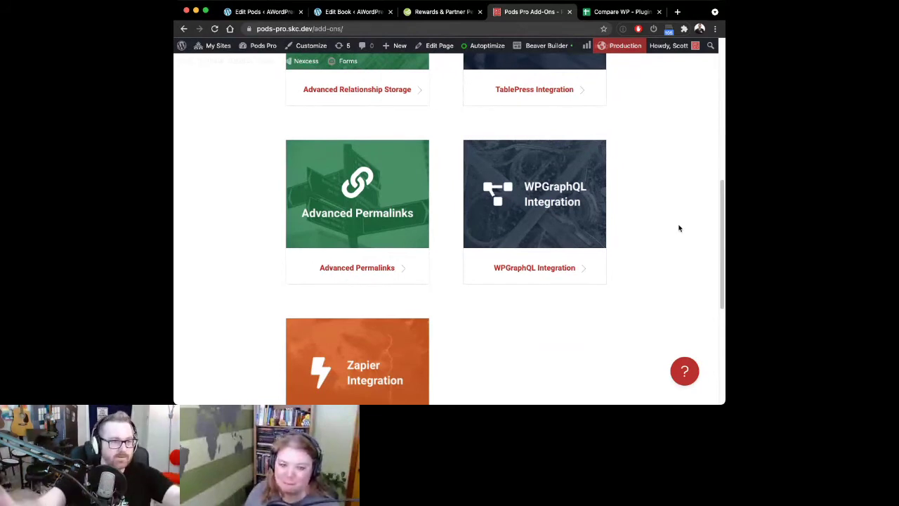
scroll(583, 299, down, 1)
scroll(371, 257, down, 3)
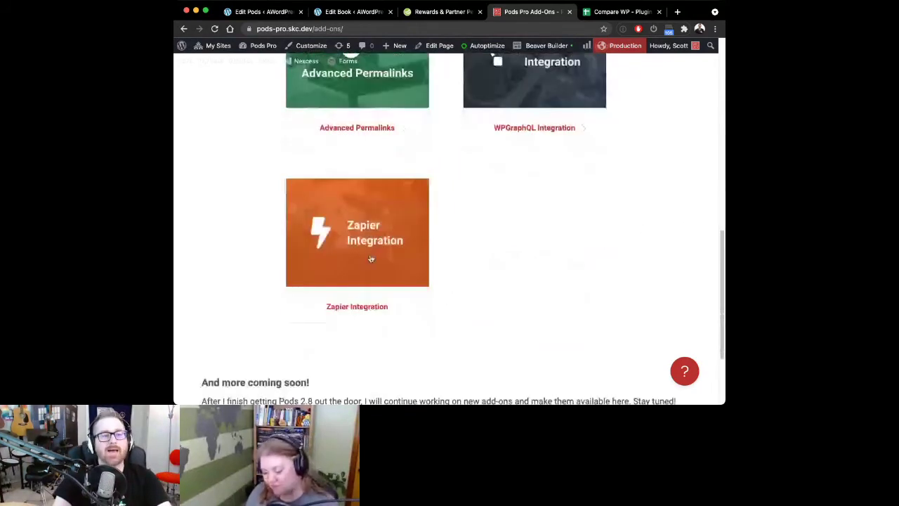
scroll(363, 249, up, 2)
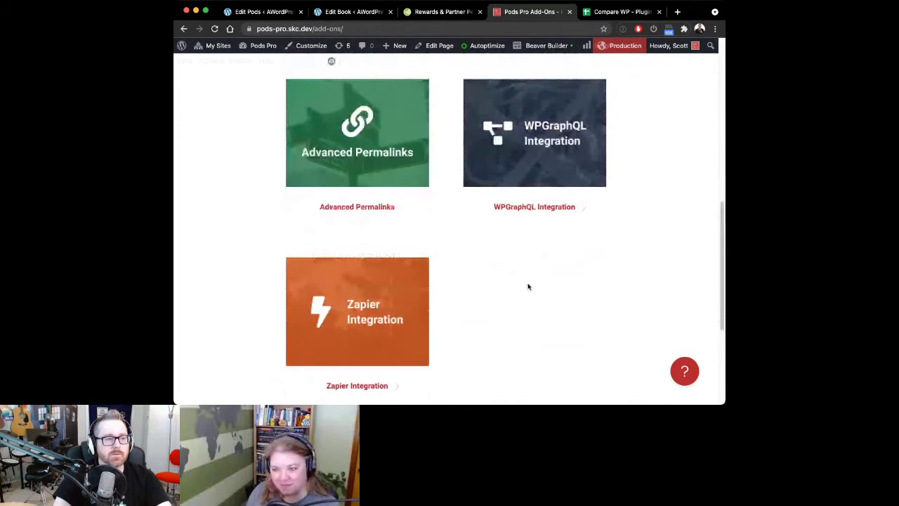
Go back to the start of the add-ons page and switch to the Compare WP plugin comparison spreadsheet
scroll(528, 287, up, 15)
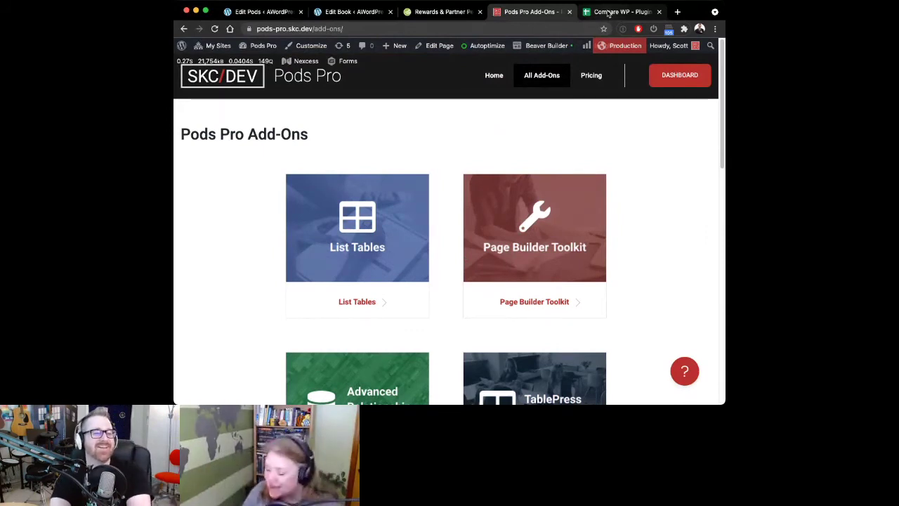
click(608, 12)
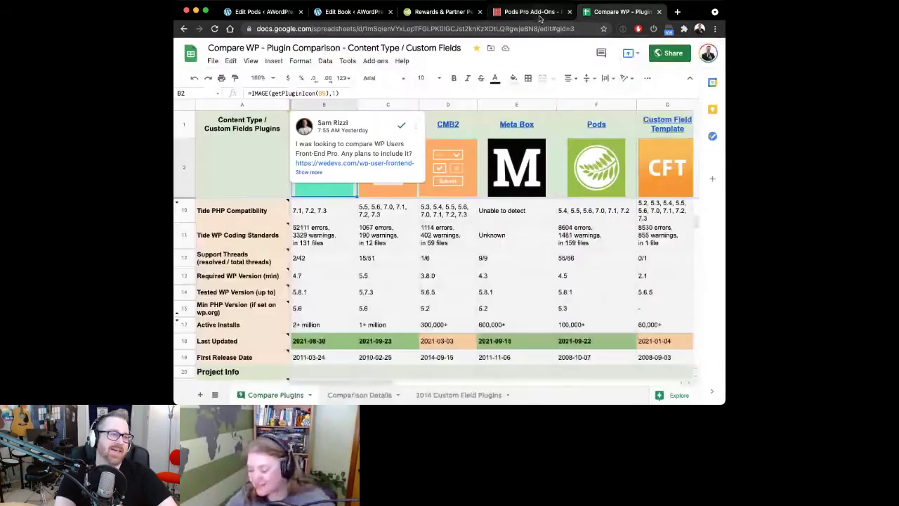
Switch to the Friends of Pods page, open the Pods documentation, and go to the pods() code reference
click(443, 12)
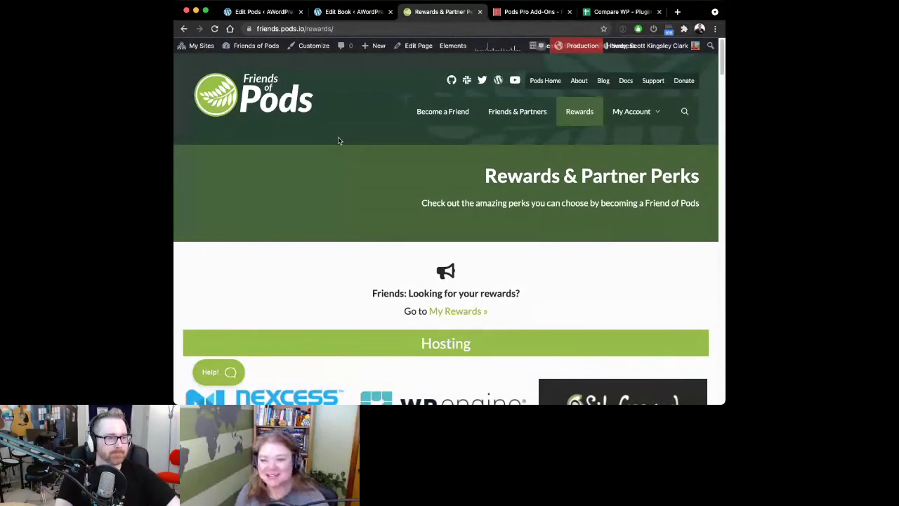
click(625, 81)
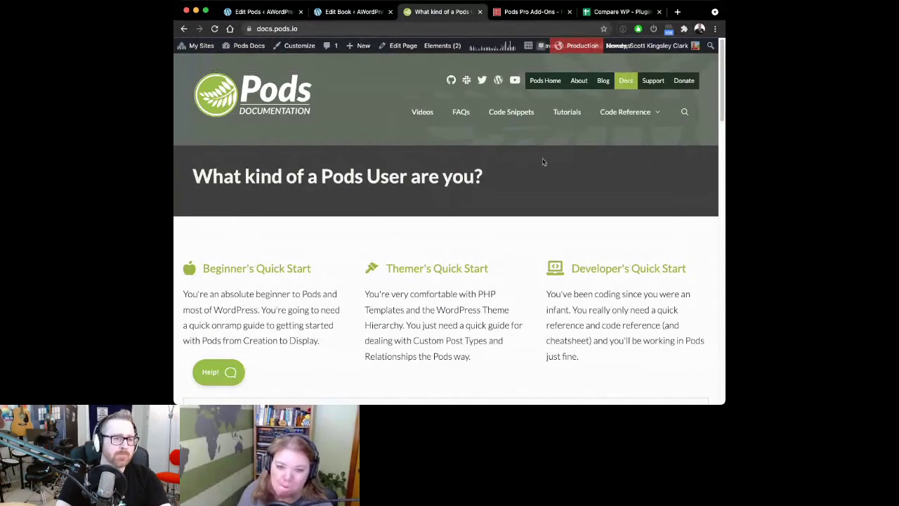
mouse_move(621, 118)
click(610, 137)
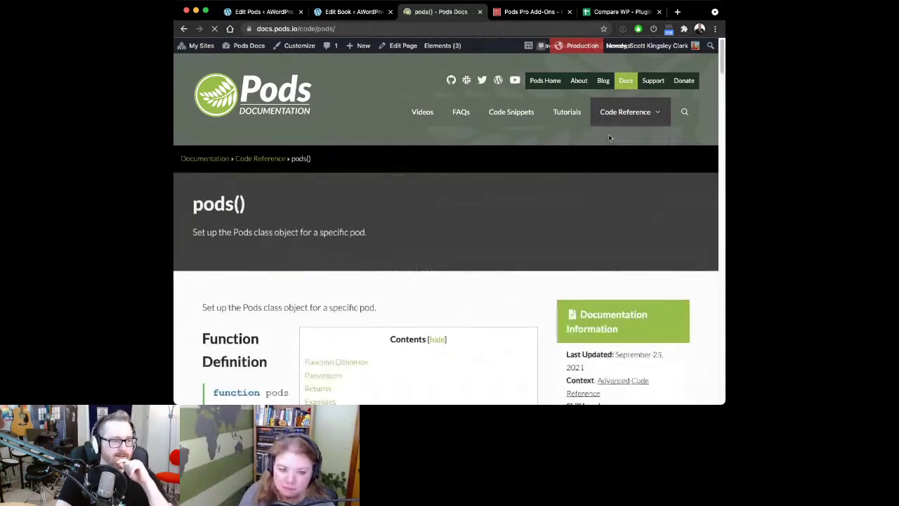
Look through the pods() reference, jumping to the example for a specific ID or slug and continuing to the end of the page
scroll(410, 188, down, 4)
scroll(414, 188, up, 1)
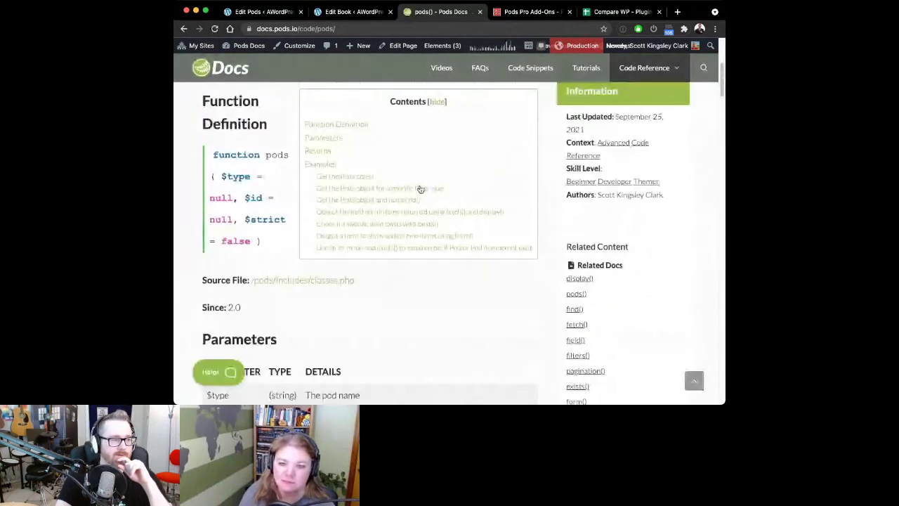
click(420, 188)
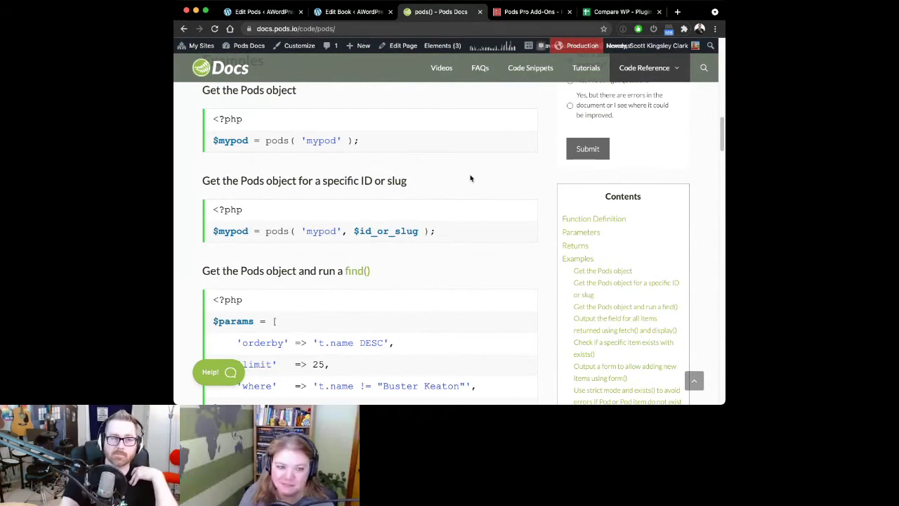
scroll(473, 189, down, 15)
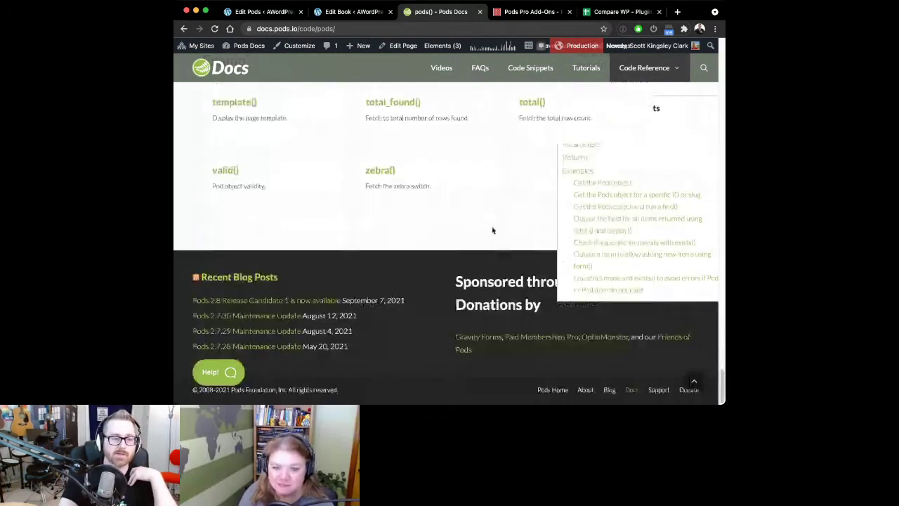
Look through the contributors and their roles on the Pods Meet the Team page, and return to the Pods documentation home
click(585, 389)
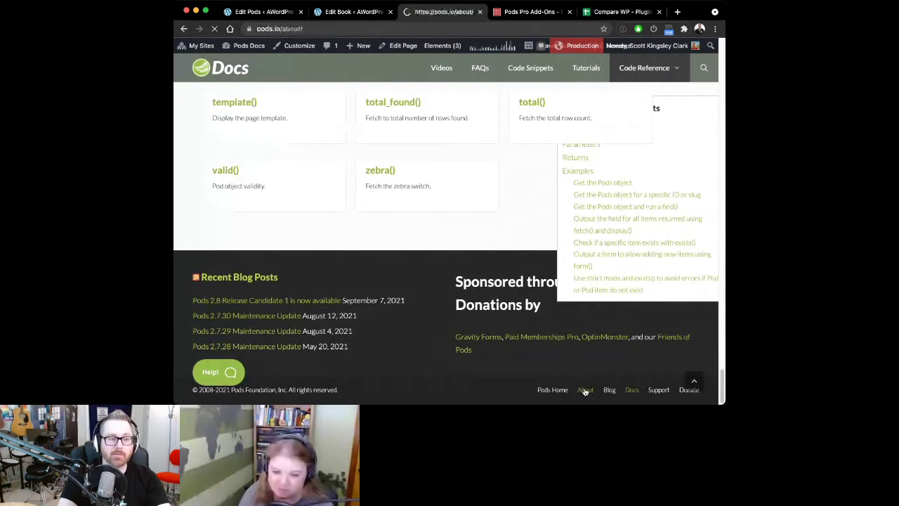
scroll(585, 192, down, 2)
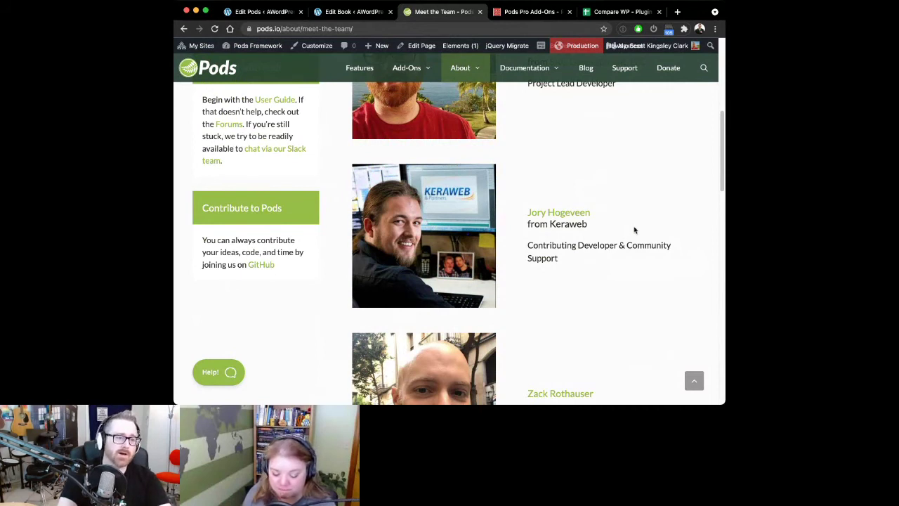
scroll(635, 235, down, 1)
scroll(636, 240, down, 2)
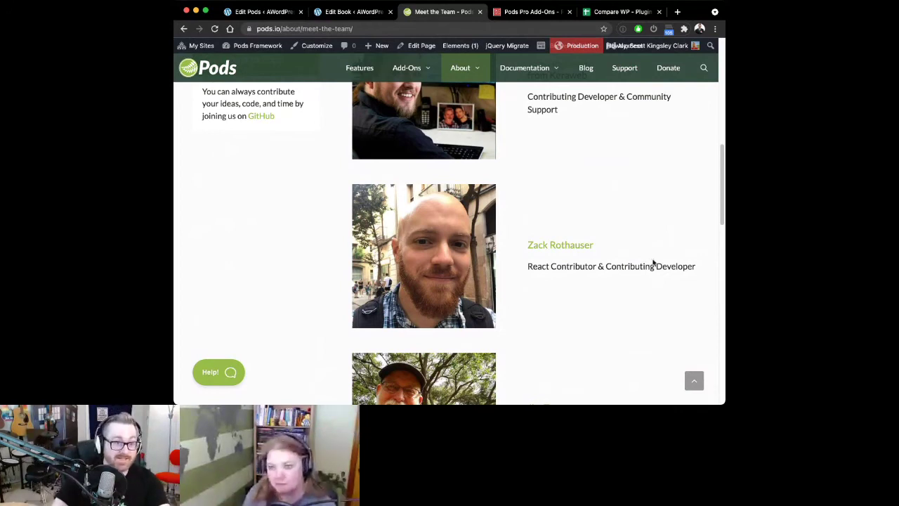
scroll(639, 263, down, 1)
scroll(637, 263, down, 6)
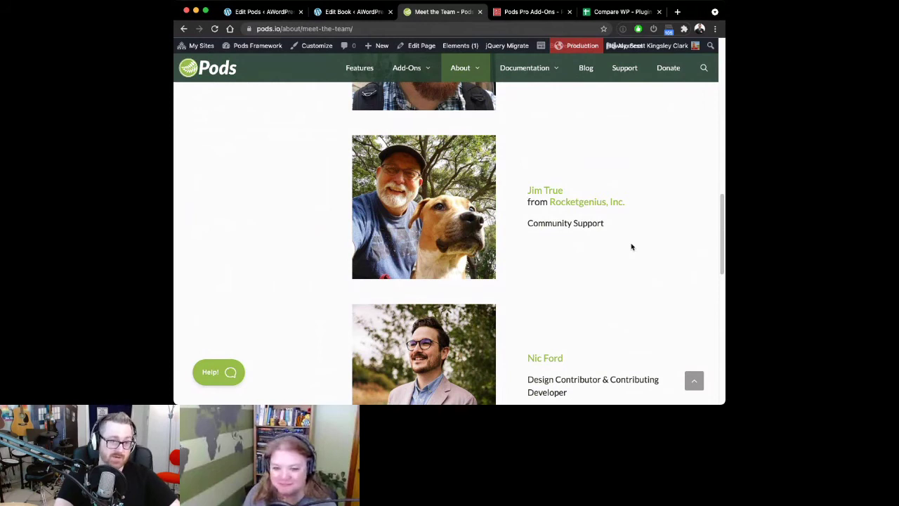
scroll(631, 247, up, 1)
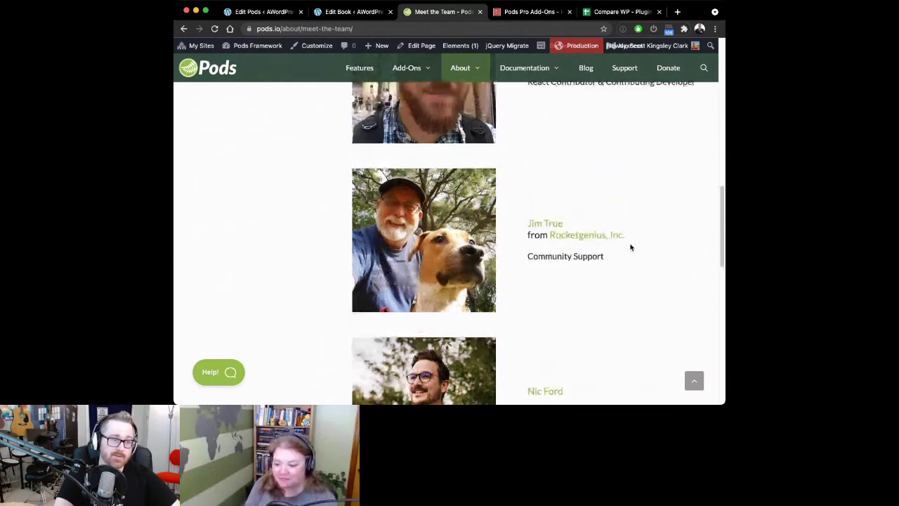
scroll(631, 247, up, 4)
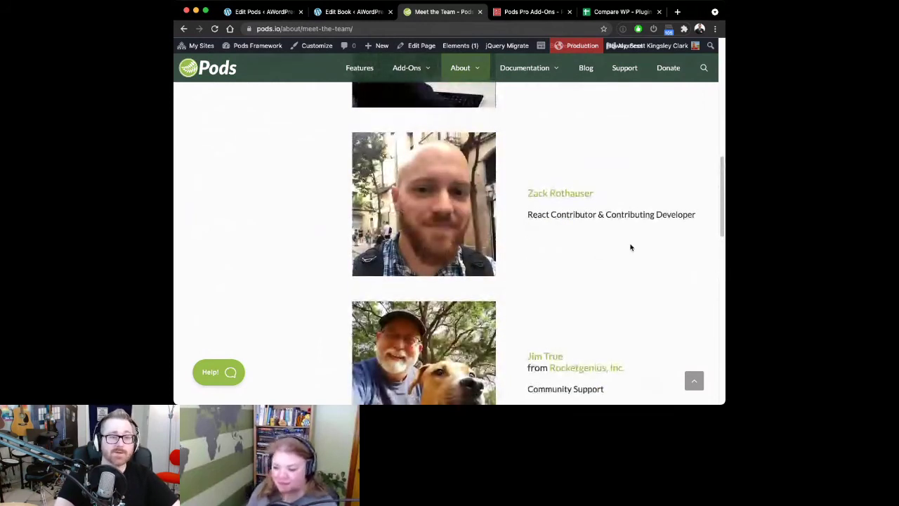
scroll(631, 247, up, 2)
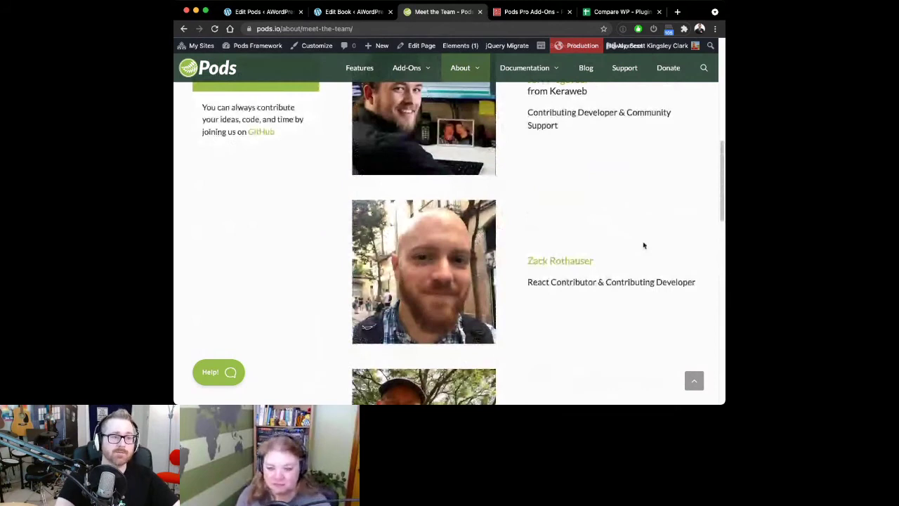
scroll(644, 245, down, 10)
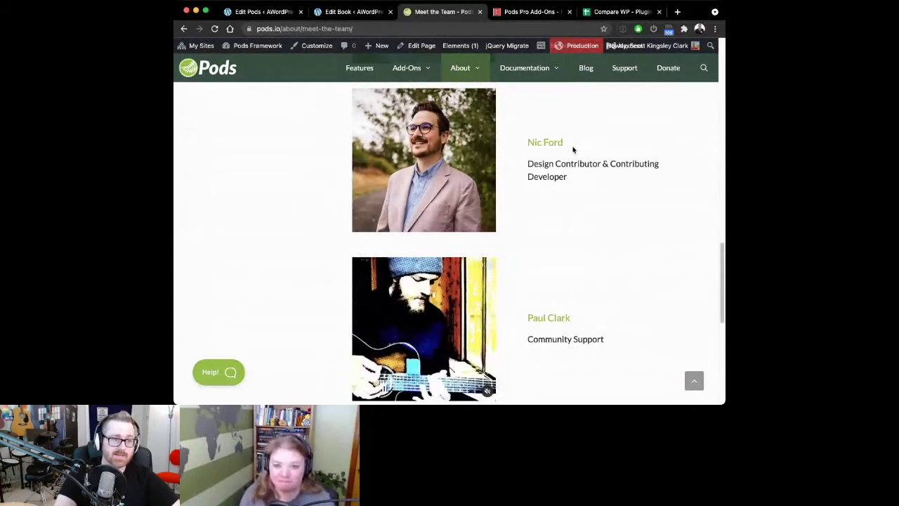
scroll(573, 154, down, 4)
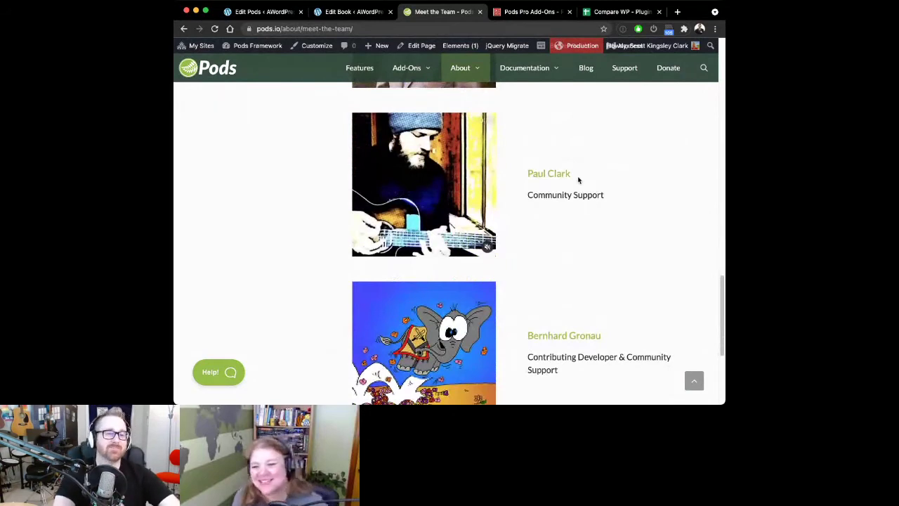
scroll(584, 182, down, 1)
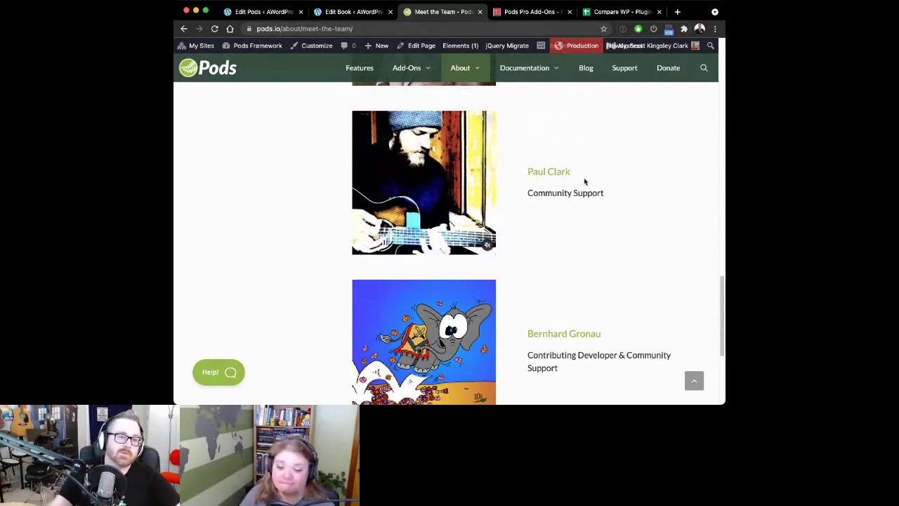
scroll(632, 205, down, 1)
scroll(625, 210, down, 3)
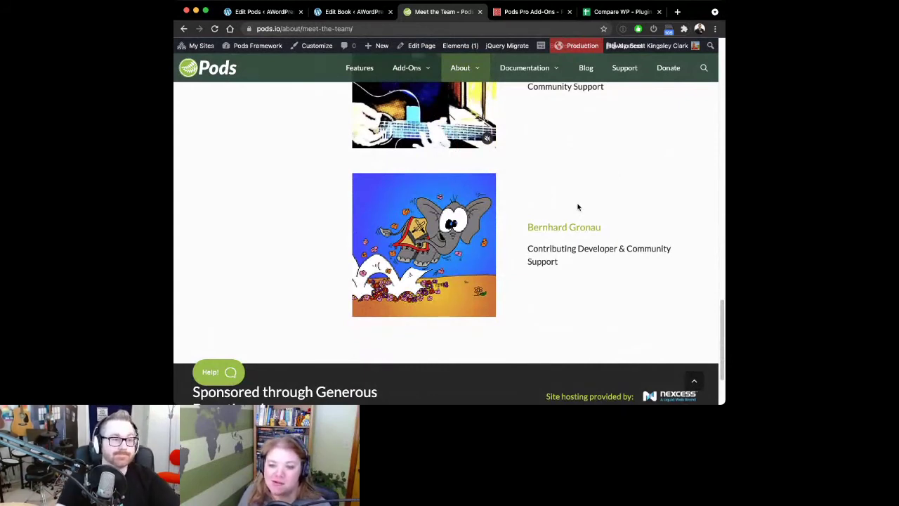
scroll(580, 204, up, 3)
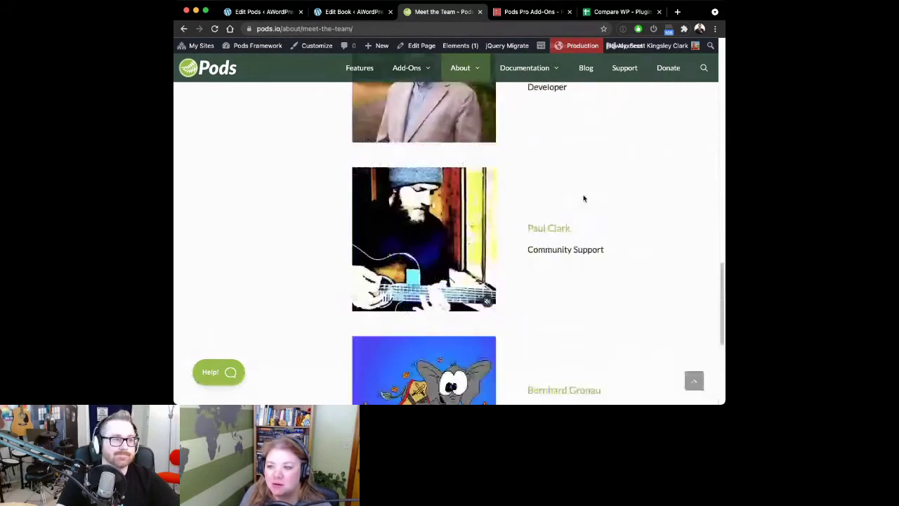
scroll(583, 198, up, 10)
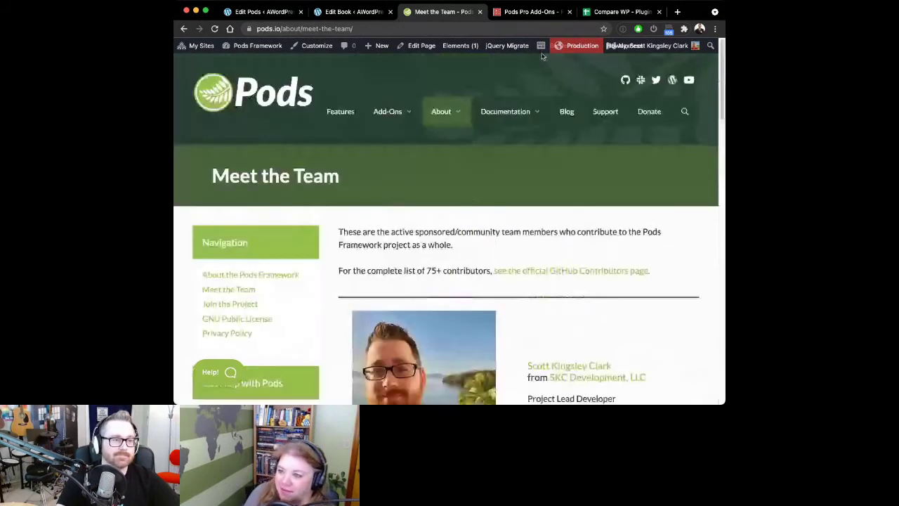
click(518, 112)
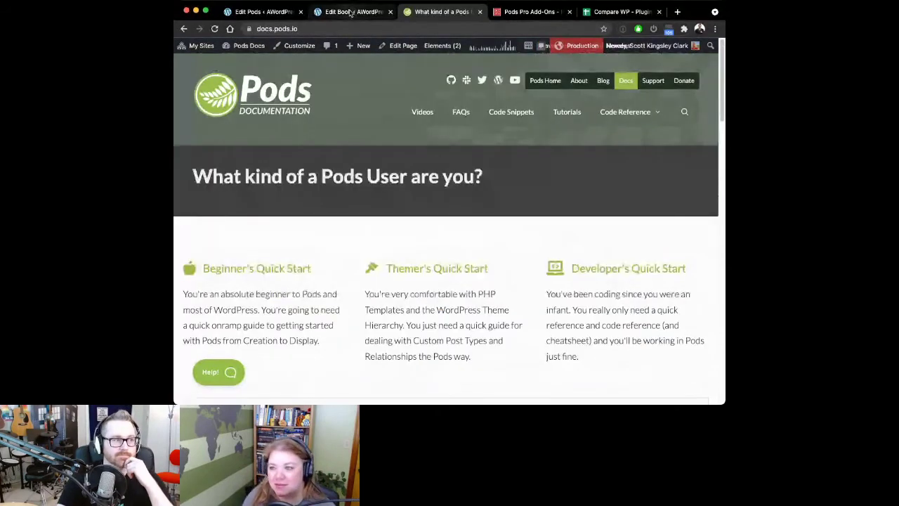
Start adding a new pod in the WordPress admin, view the Extend Existing setup, and use the quick action that adds custom fields to Pages
click(267, 12)
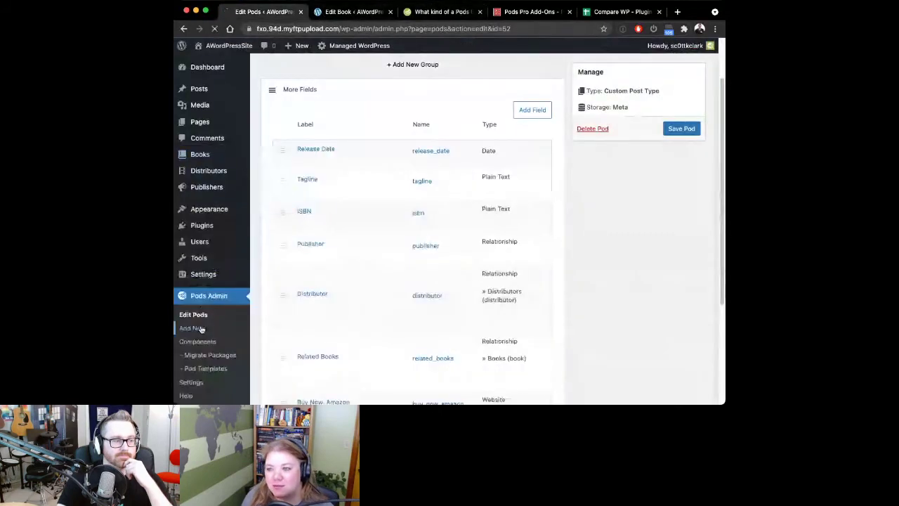
click(228, 304)
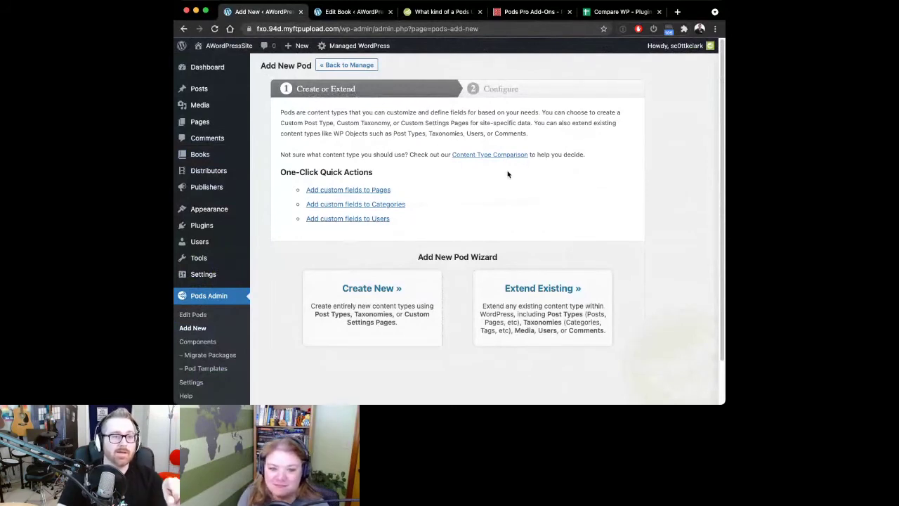
click(497, 296)
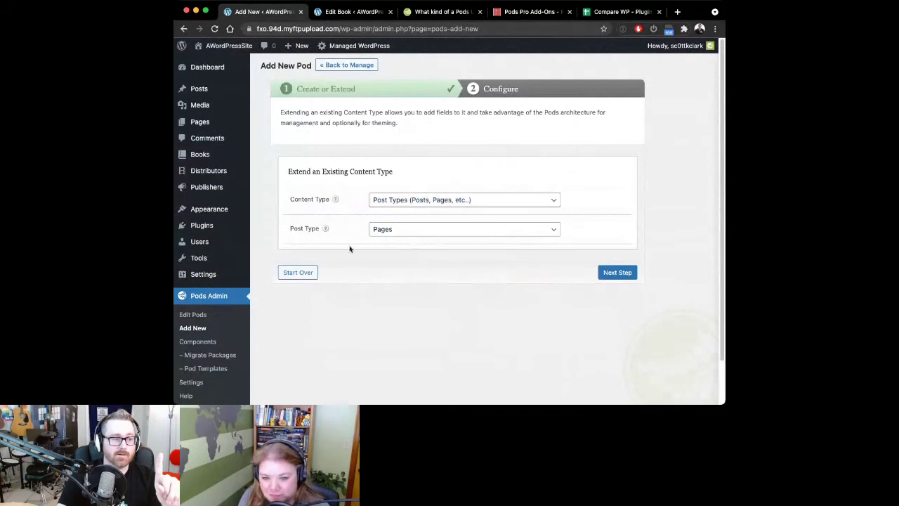
click(297, 272)
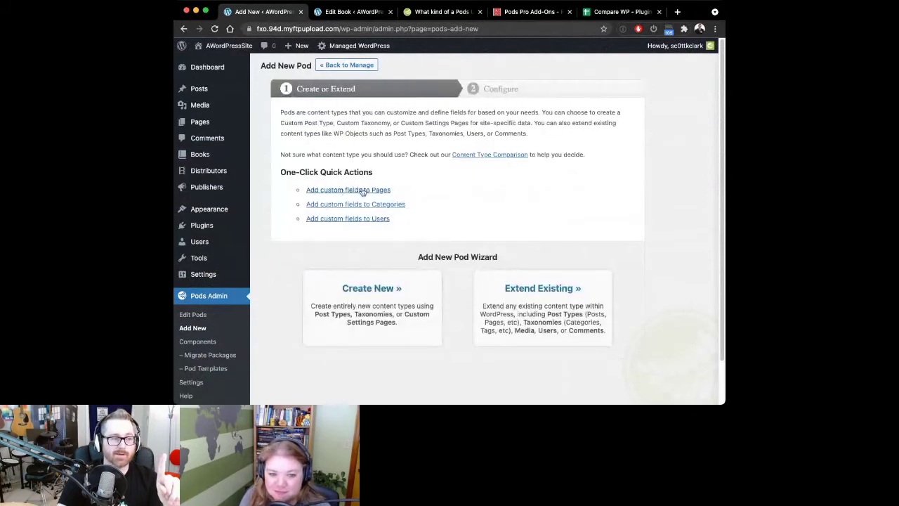
click(363, 192)
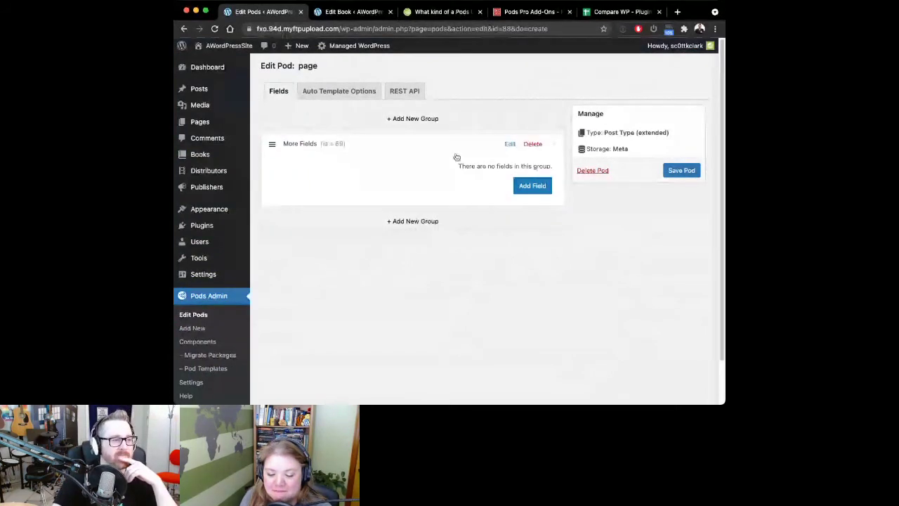
Review the page pod's Auto Template Options by temporarily enabling automatic templates, view its REST API setting, and return to its fields
click(360, 89)
click(360, 118)
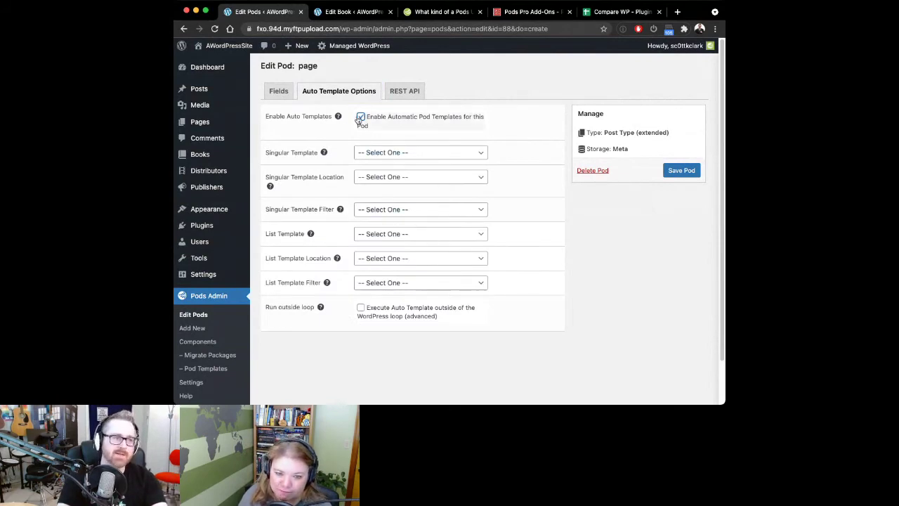
click(360, 118)
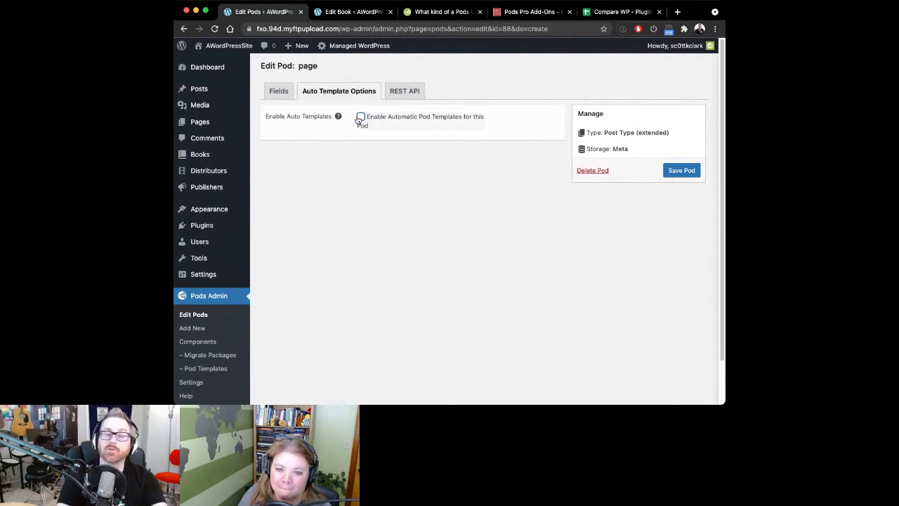
click(402, 91)
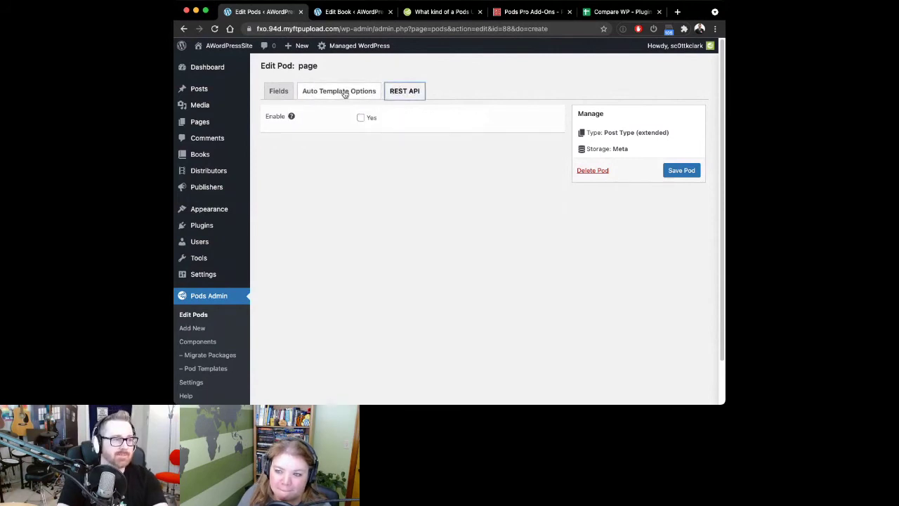
click(280, 91)
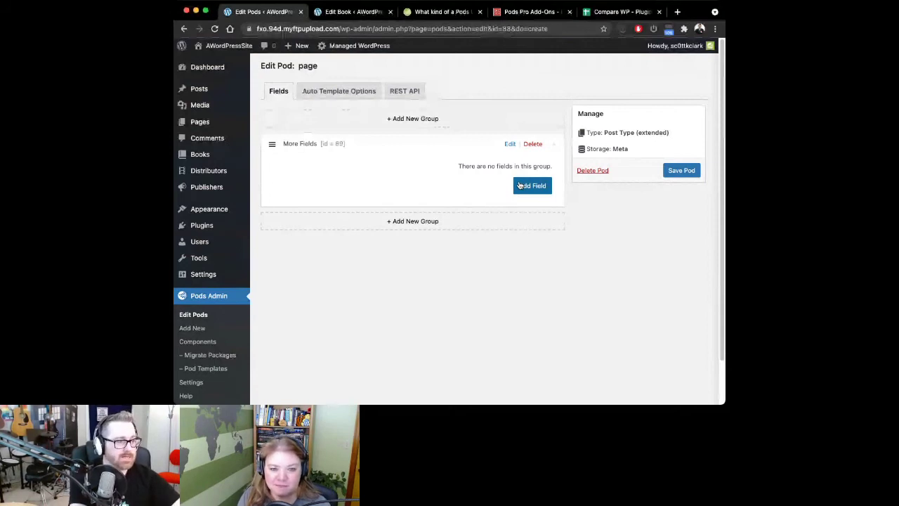
Add a Plain Text field labelled "Test page field" to the page pod's More Fields group and save the pod
click(520, 186)
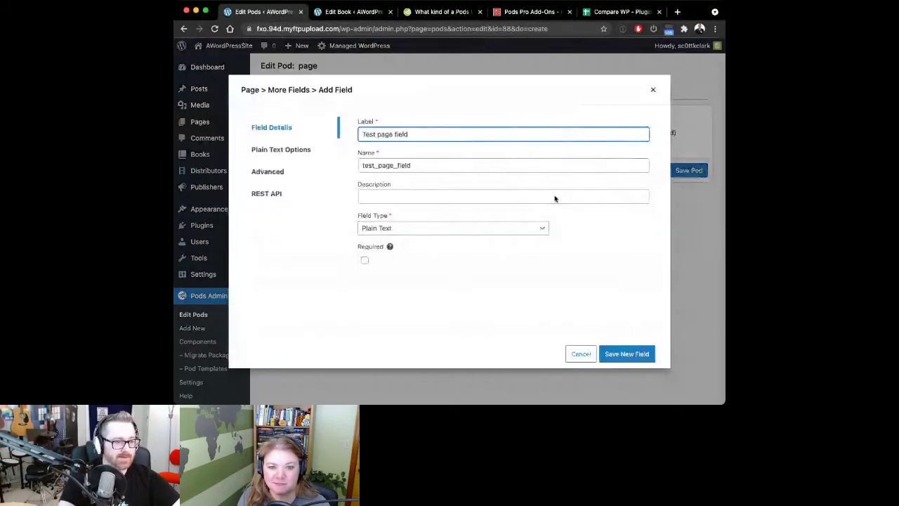
click(612, 354)
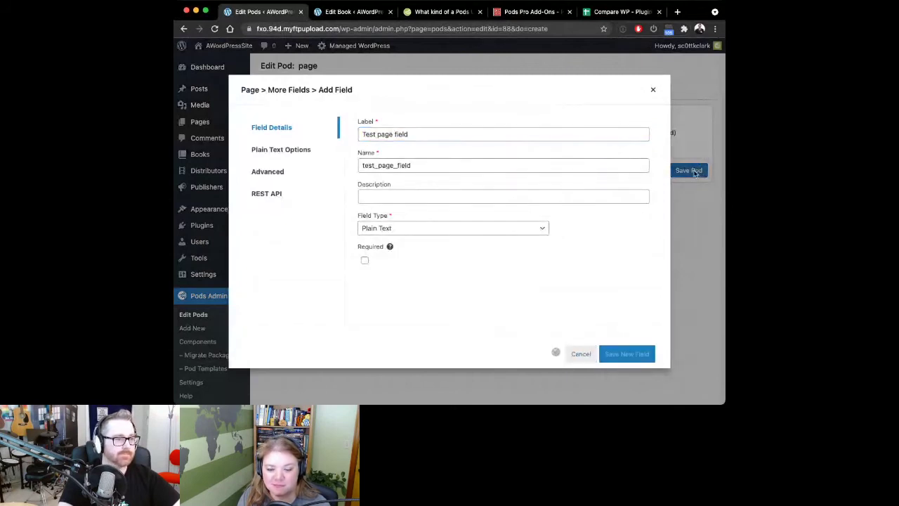
click(695, 174)
Open a new WordPress page in a separate tab and try out its Test page field and an empty paragraph block
mouse_move(222, 125)
super+click(272, 137)
click(348, 11)
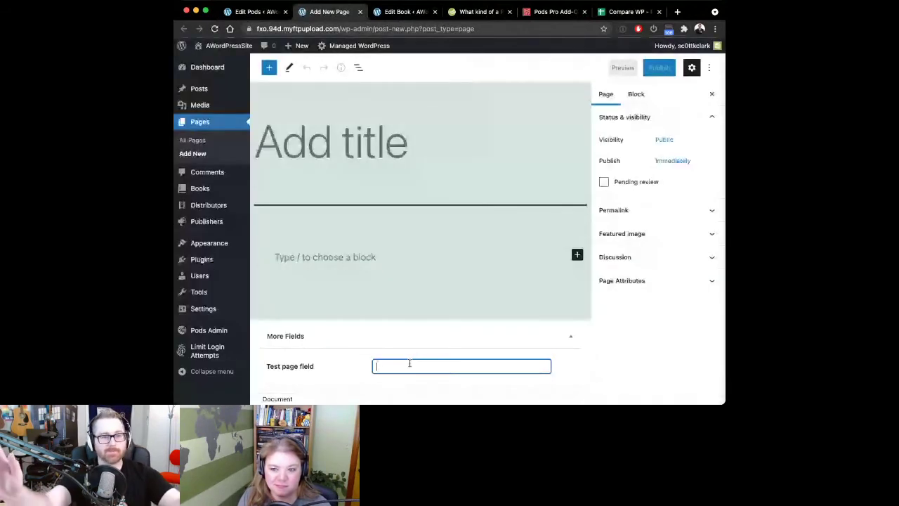
click(410, 363)
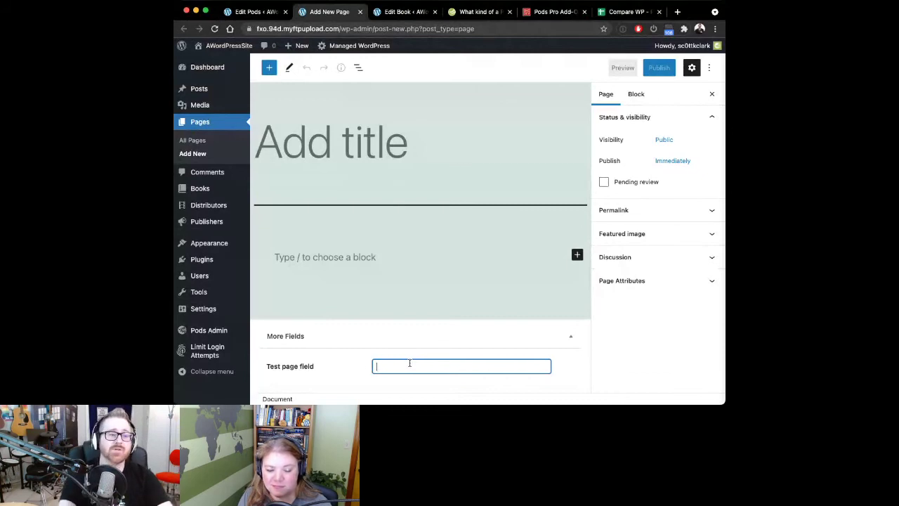
click(364, 258)
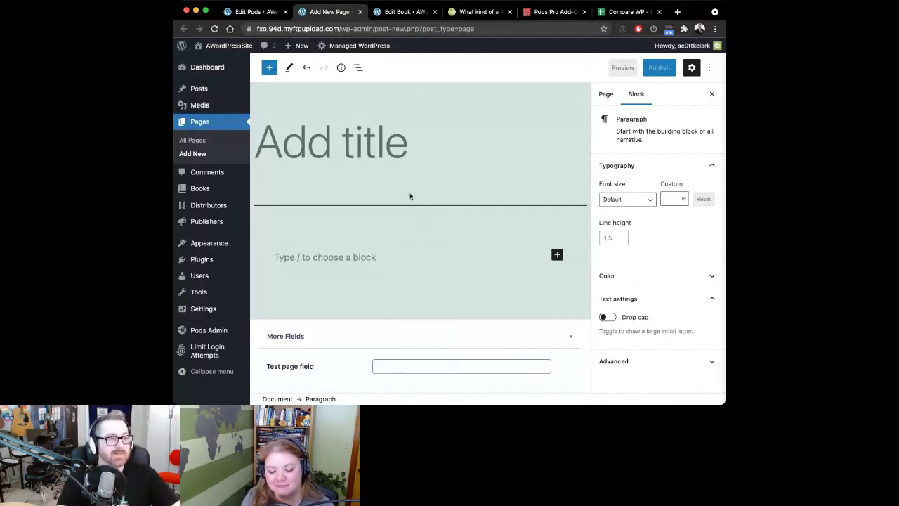
Switch to the Pods documentation tab and open the pods() page from the code reference
click(477, 13)
mouse_move(621, 118)
click(610, 140)
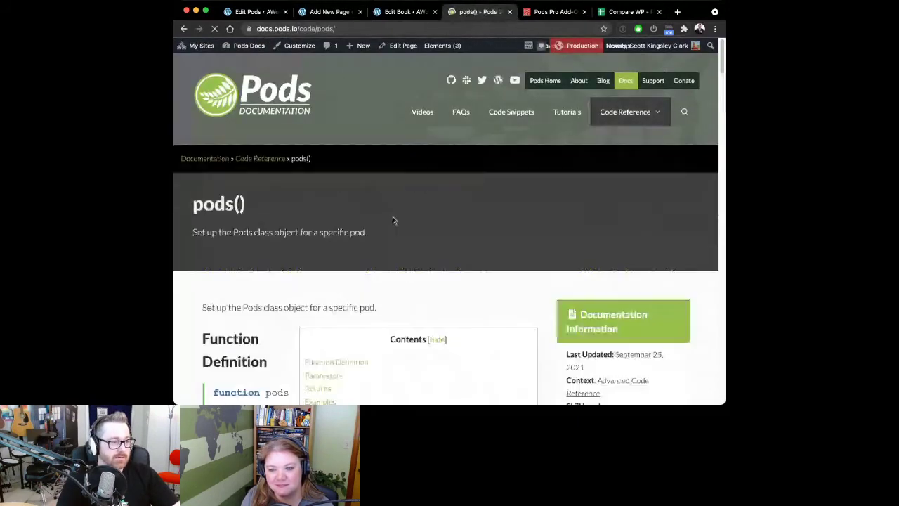
Review the pods() example that outputs a field with fetch() and display(), highlighting the pod name and the find() call
scroll(394, 221, down, 15)
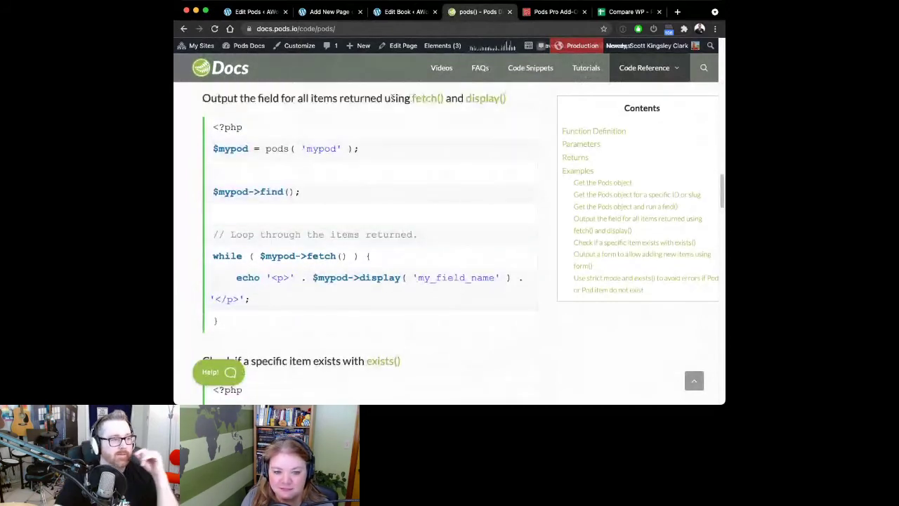
double_click(316, 149)
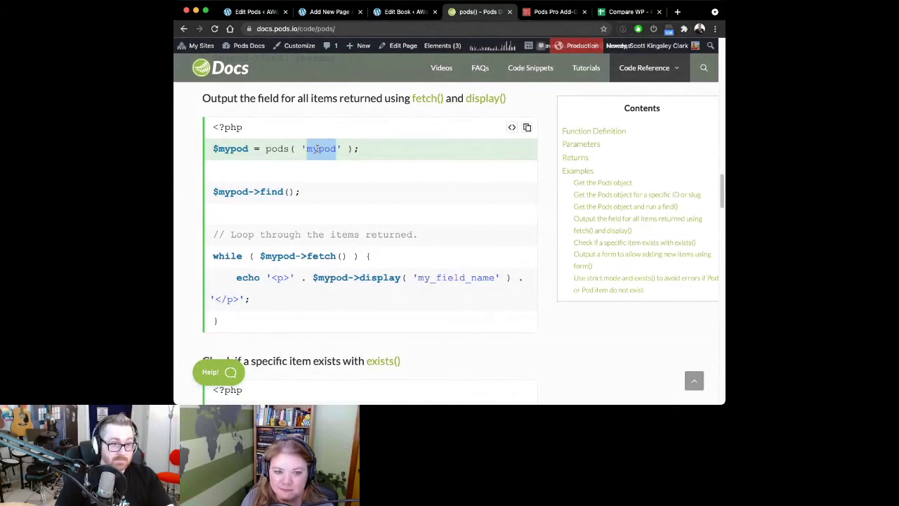
click(315, 149)
drag(300, 191, 218, 192)
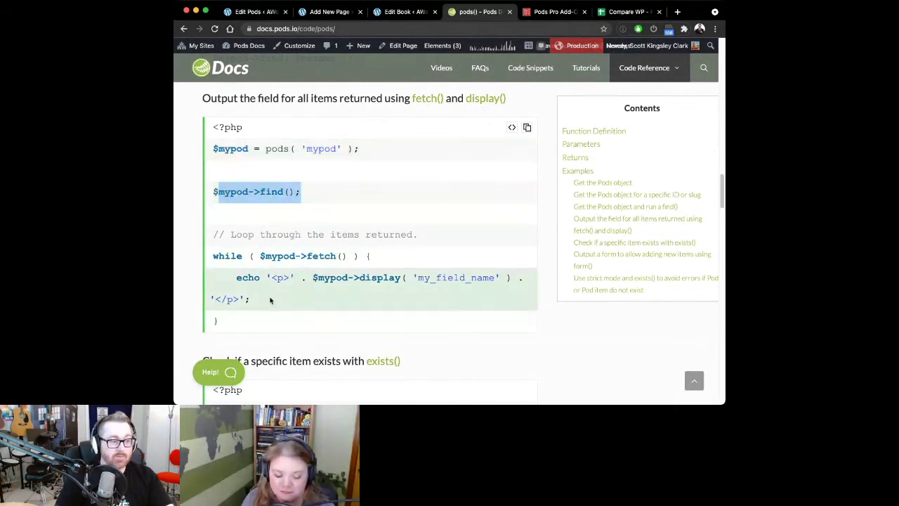
scroll(342, 277, down, 1)
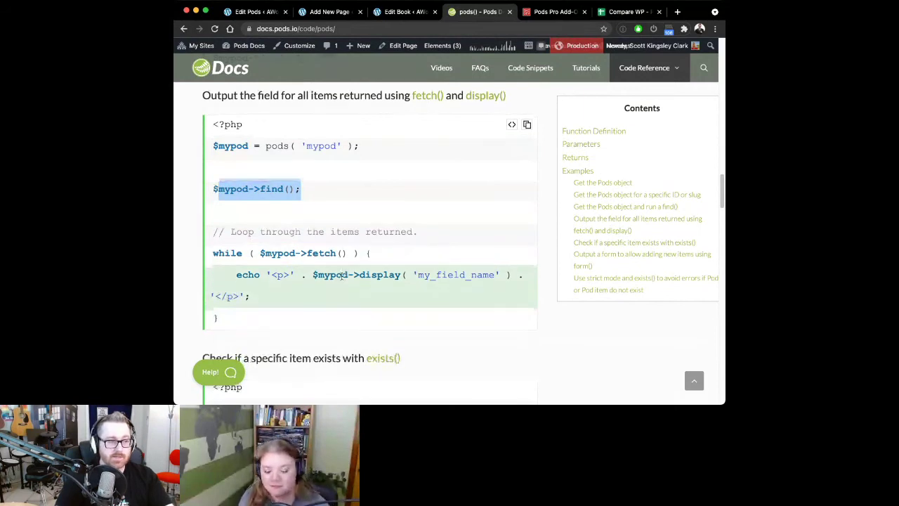
Review the pods() examples for exists(), form() and strict mode, and return to the start of the page
scroll(342, 277, down, 3)
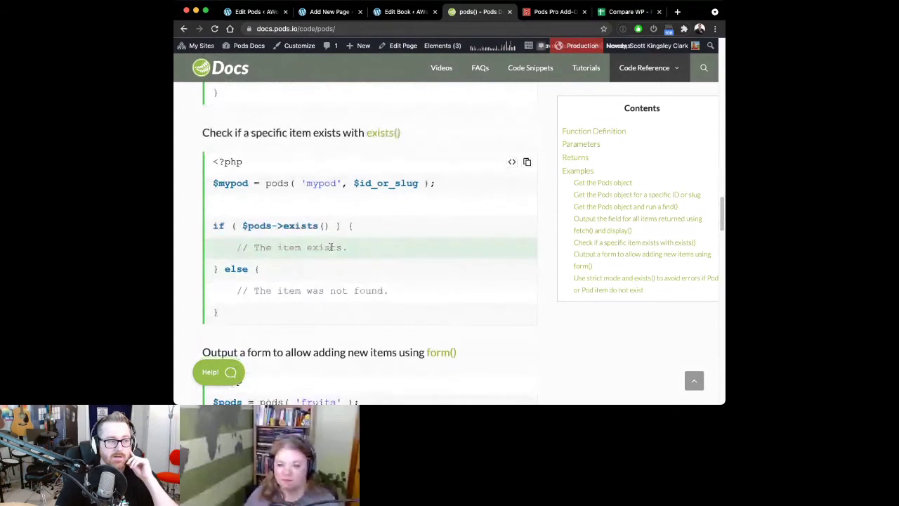
scroll(332, 250, down, 5)
scroll(332, 253, up, 1)
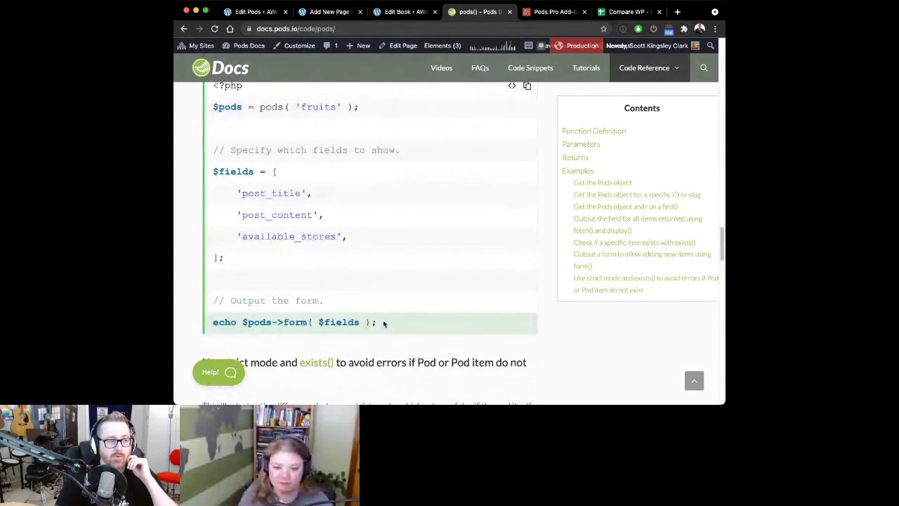
scroll(379, 320, down, 2)
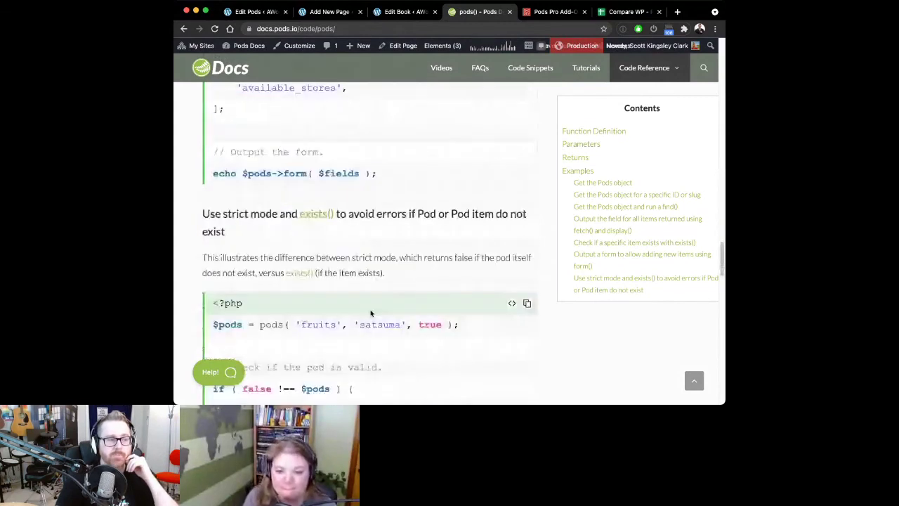
scroll(371, 314, down, 3)
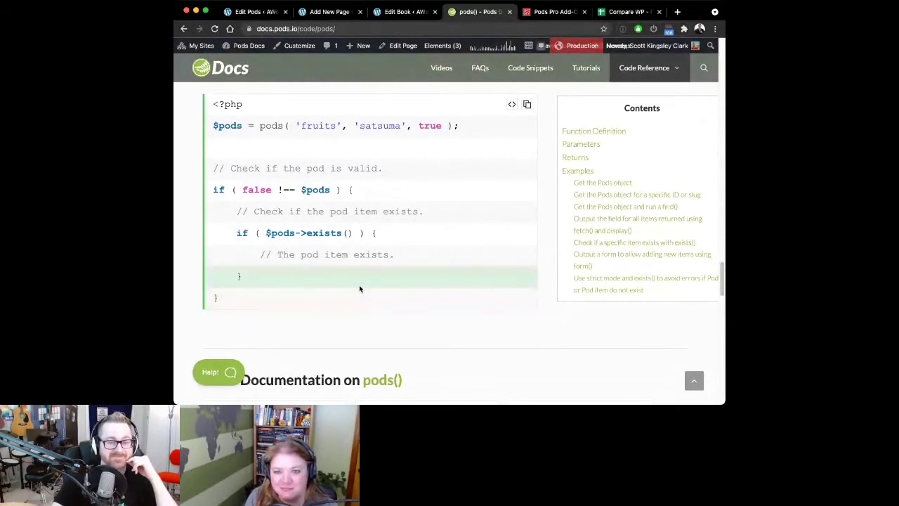
scroll(506, 190, up, 10)
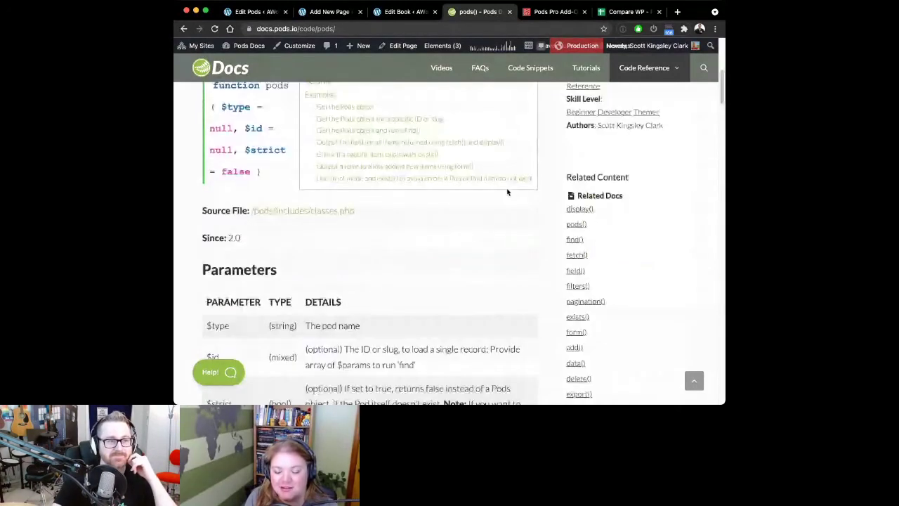
scroll(507, 192, up, 5)
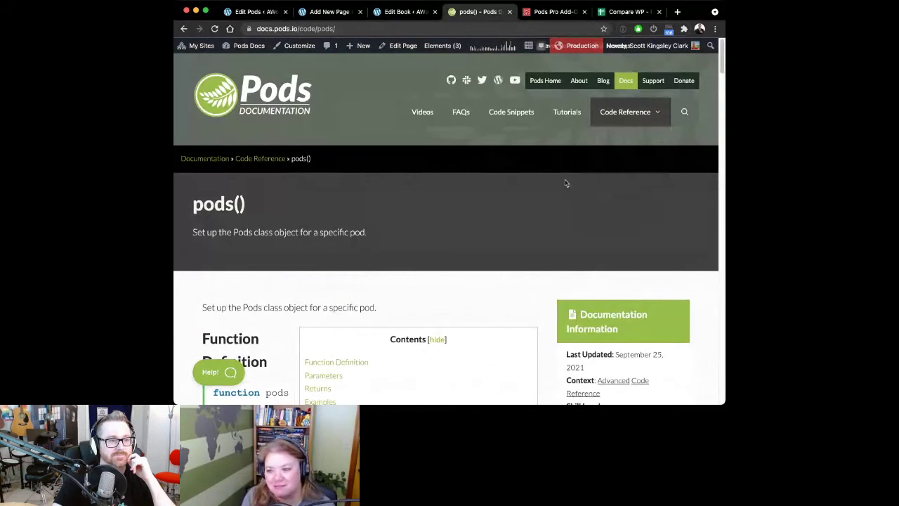
Open the related find() and field() docs in separate tabs and switch to the find() page
scroll(566, 183, down, 5)
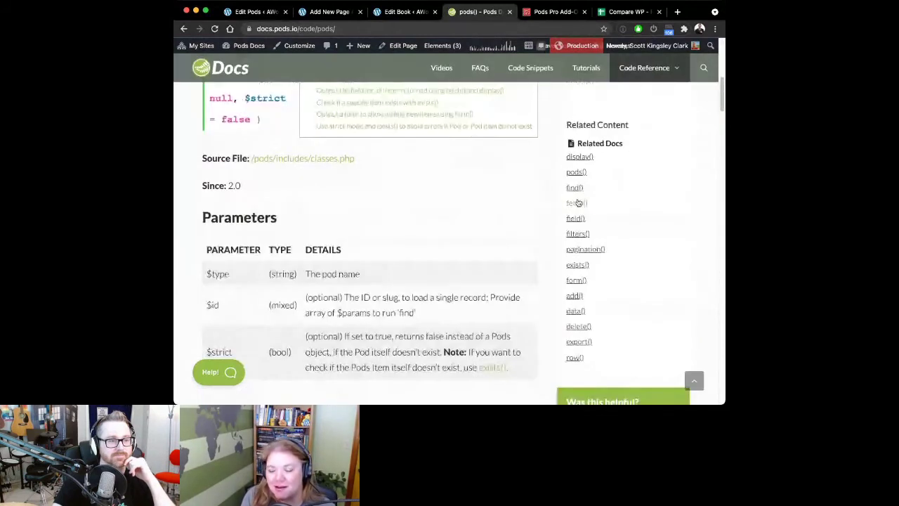
super+click(574, 188)
super+click(576, 218)
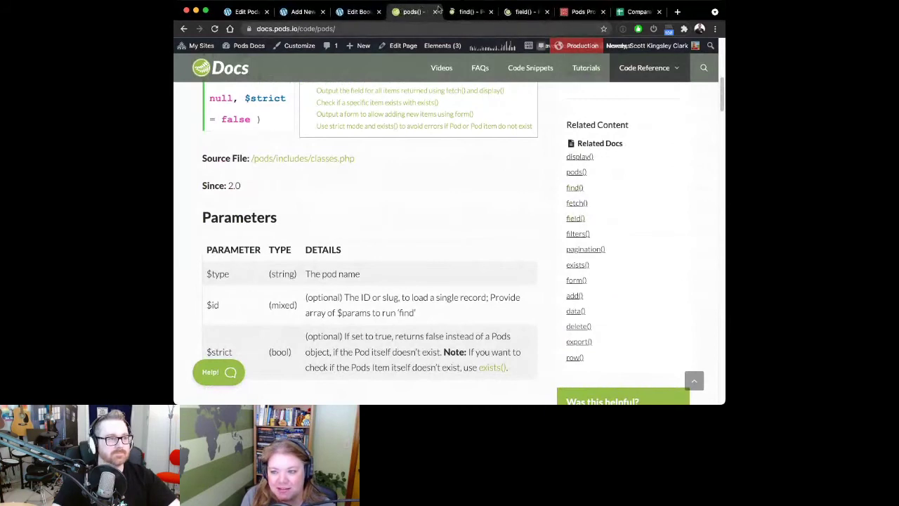
click(466, 11)
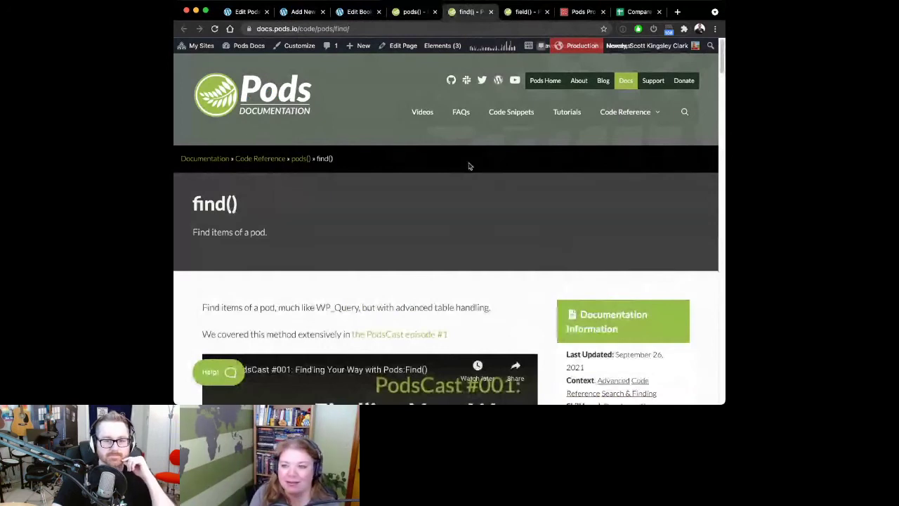
Examine Example 1 on the find() page, covering the three ways to call it, the $params array and the fetch loop
scroll(469, 166, down, 15)
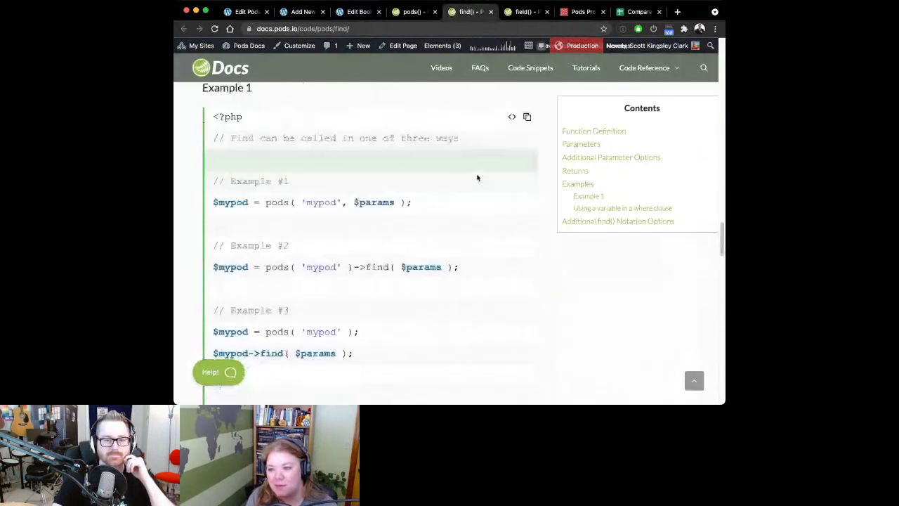
scroll(477, 178, down, 4)
scroll(476, 177, down, 5)
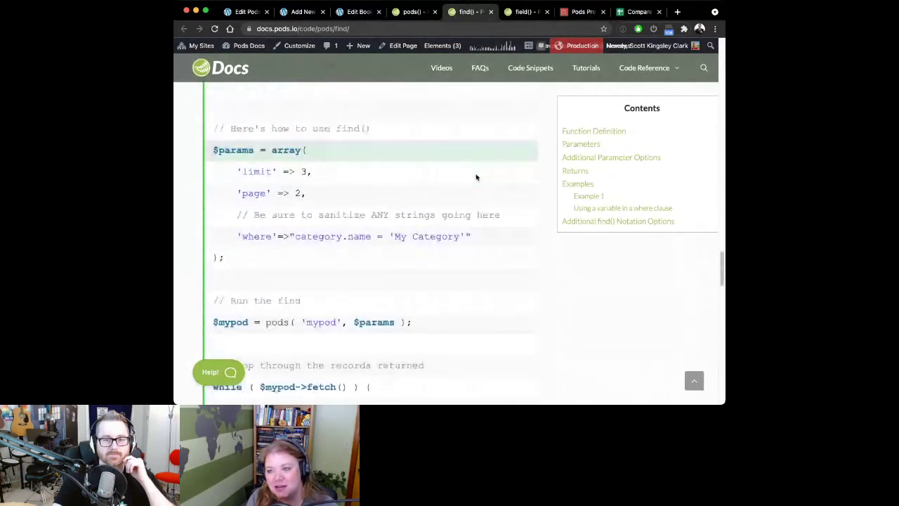
scroll(476, 178, down, 2)
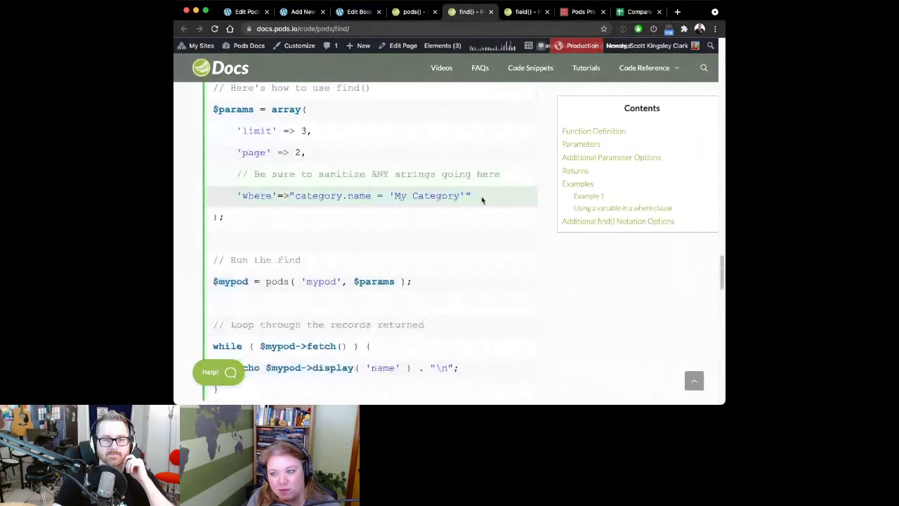
scroll(481, 220, down, 4)
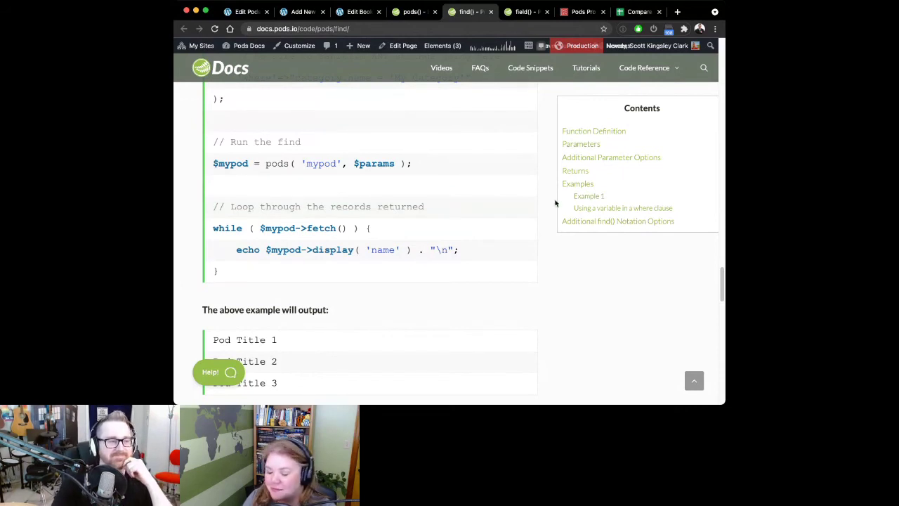
Examine the example using a variable in a where clause, through to the Additional find() Notation Options section
scroll(482, 226, down, 5)
scroll(478, 230, down, 3)
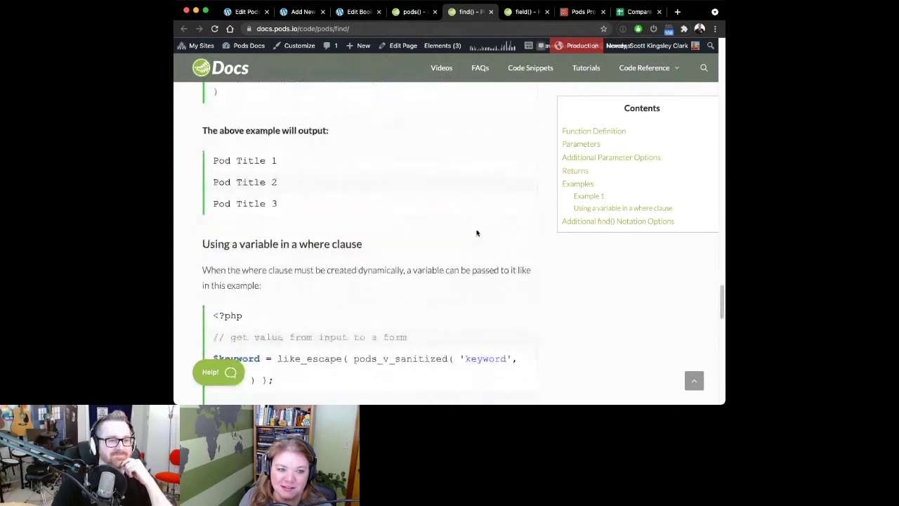
scroll(474, 233, down, 3)
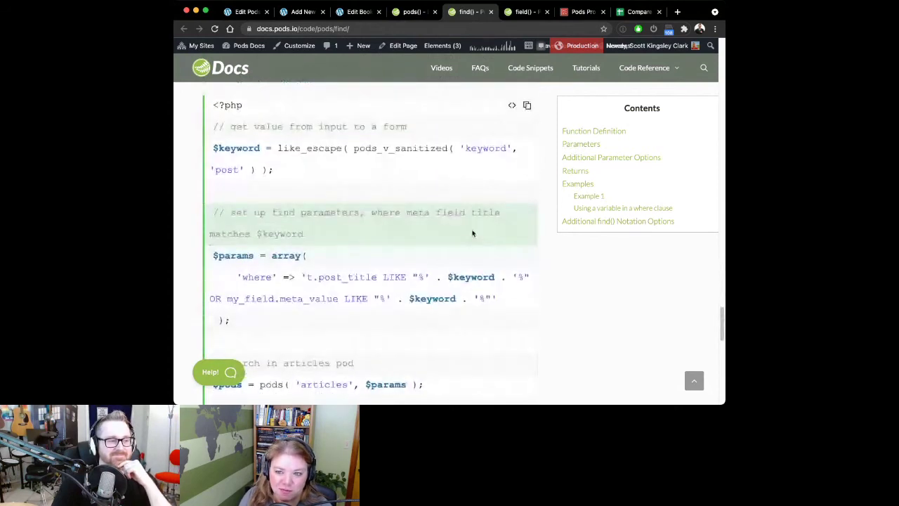
scroll(473, 233, down, 4)
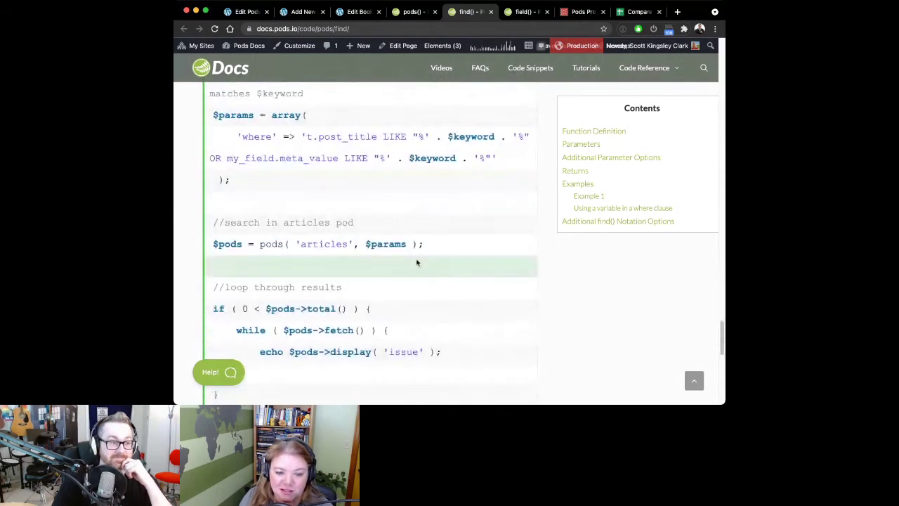
scroll(415, 264, down, 4)
scroll(415, 265, down, 5)
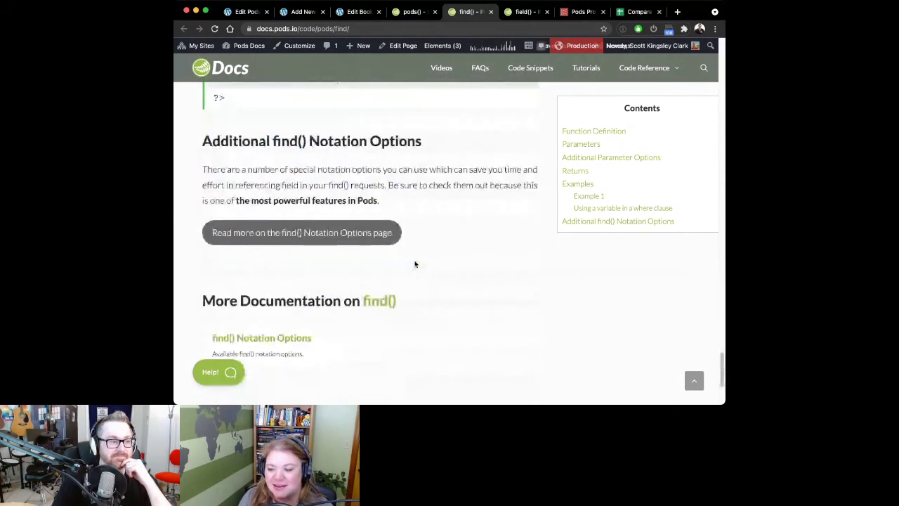
Open the find() Notation Options page and examine its post type, taxonomy, user, comment and relationship traversal references
click(320, 235)
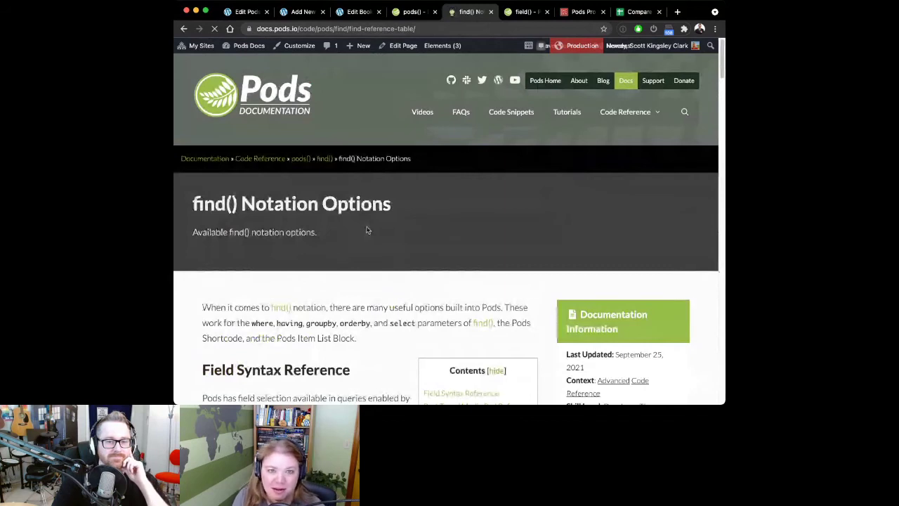
scroll(368, 231, down, 10)
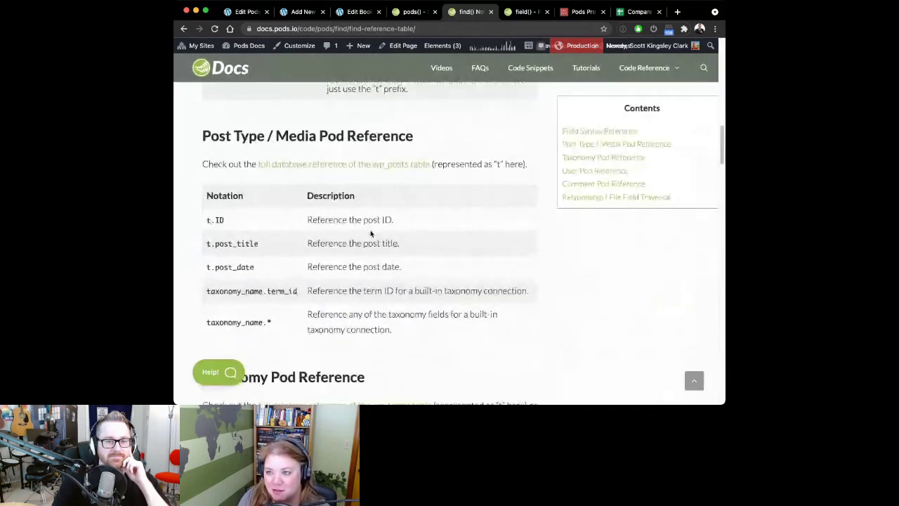
scroll(371, 234, down, 1)
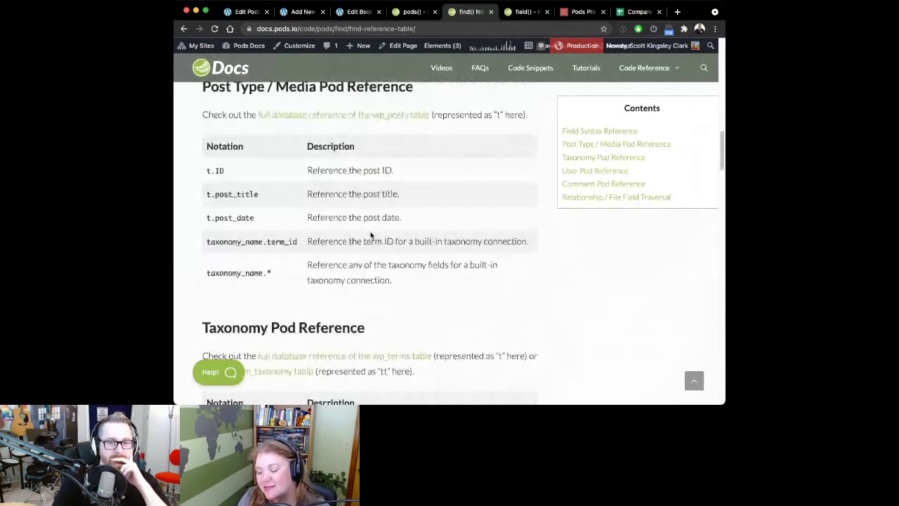
scroll(371, 234, down, 1)
scroll(371, 235, down, 5)
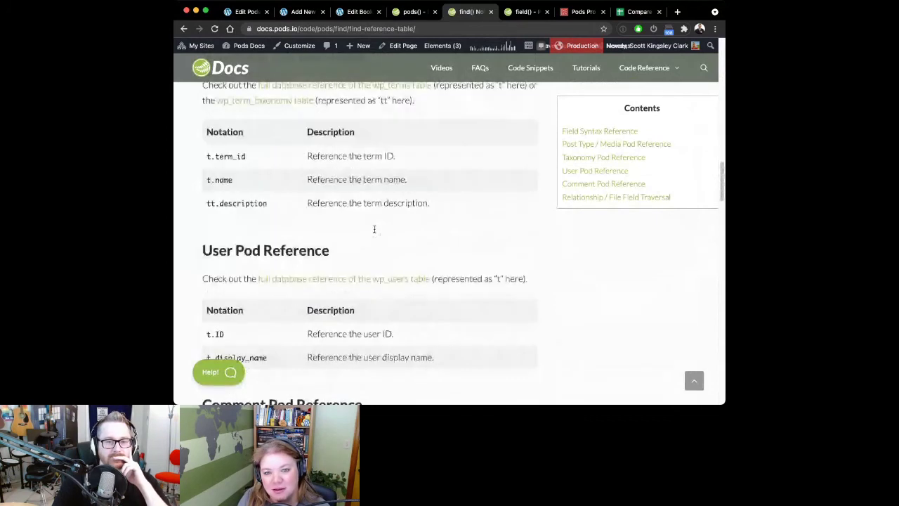
scroll(373, 231, down, 1)
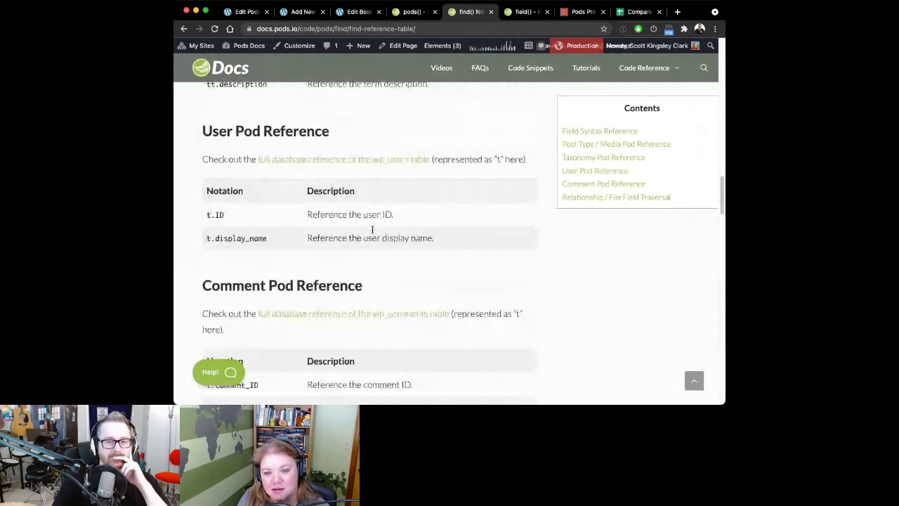
scroll(372, 229, down, 3)
scroll(372, 229, down, 3)
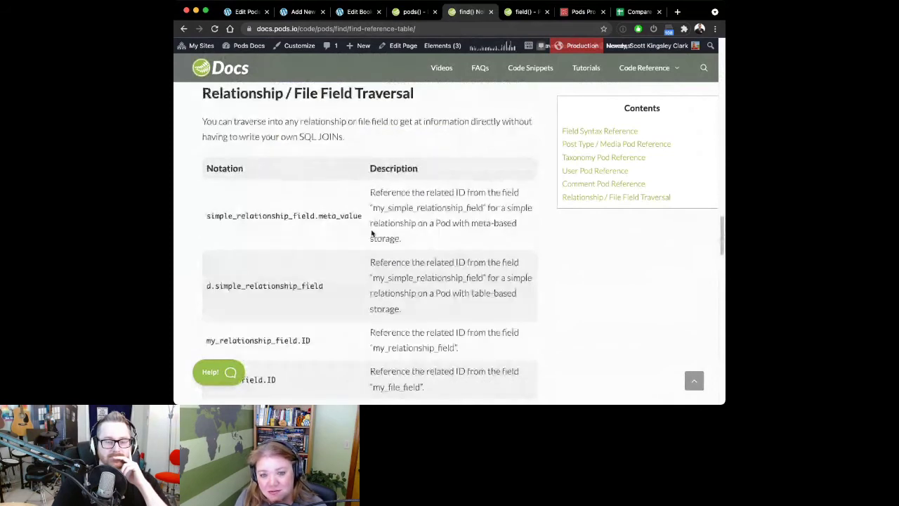
scroll(372, 232, down, 5)
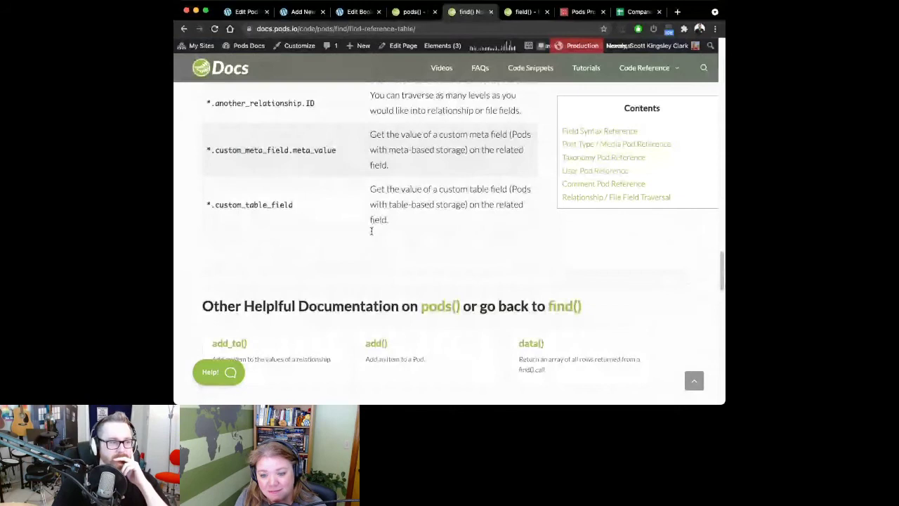
scroll(372, 231, down, 1)
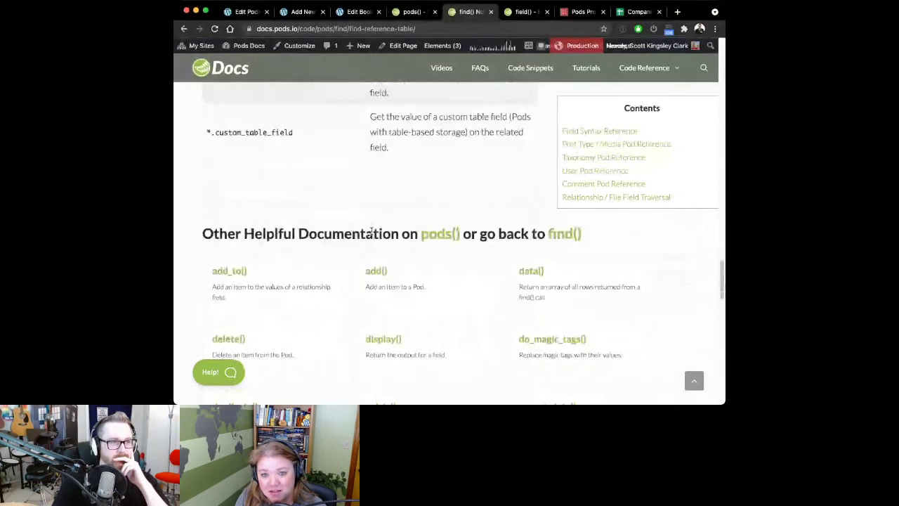
Switch to the field() tab, open field() Notation Options and review the relationship traversal, user avatar and file image notations
click(521, 12)
scroll(419, 227, down, 2)
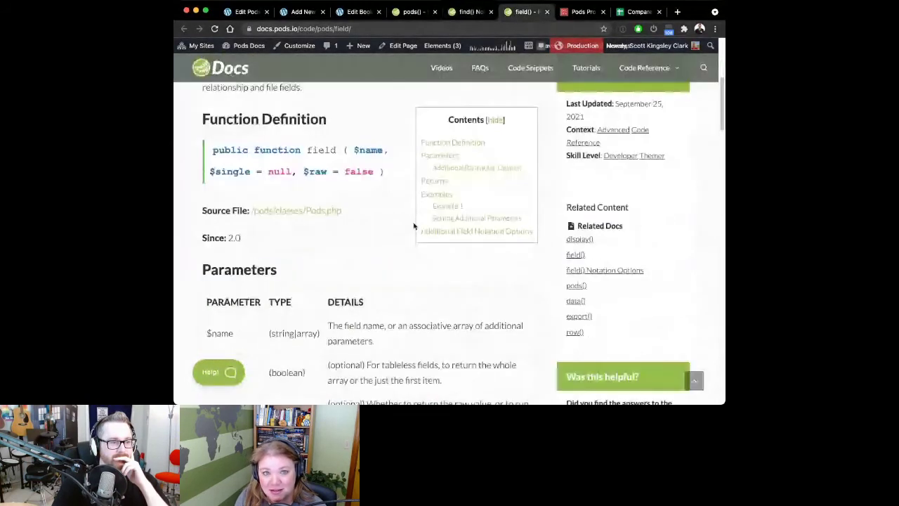
click(606, 269)
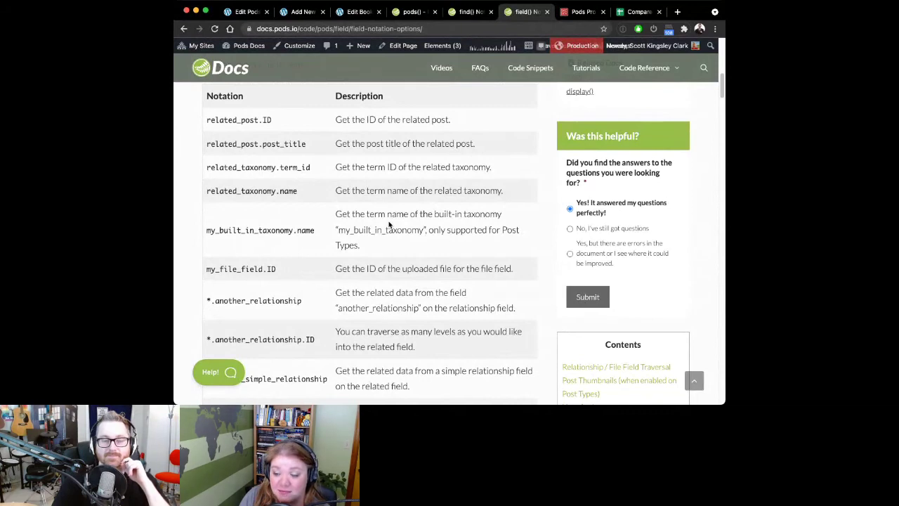
scroll(389, 223, down, 1)
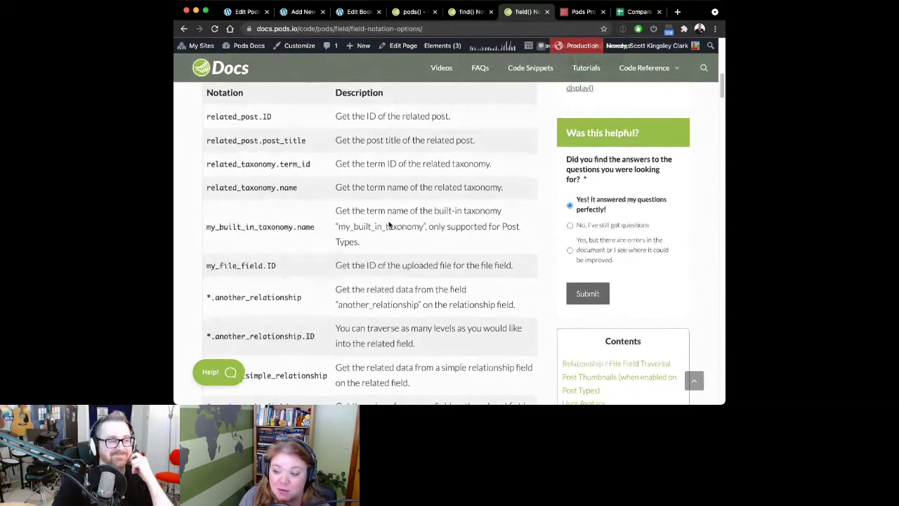
scroll(388, 223, down, 3)
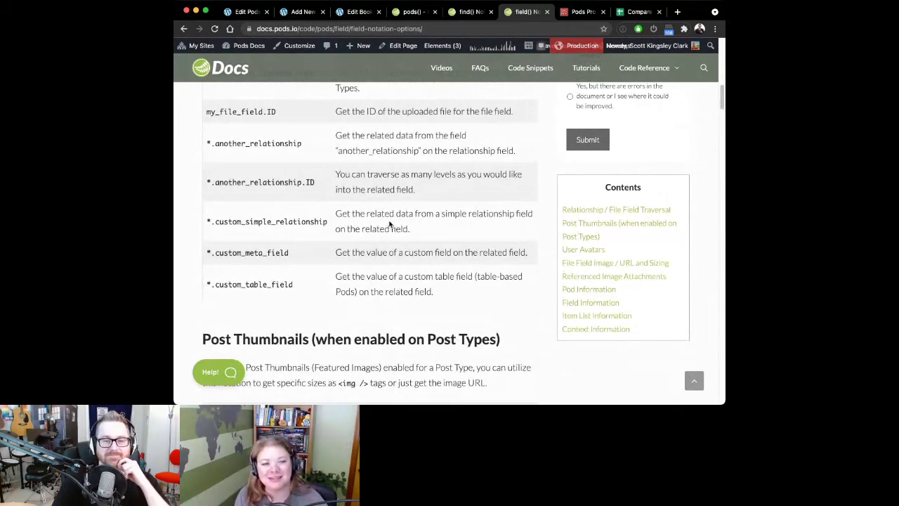
scroll(390, 223, down, 8)
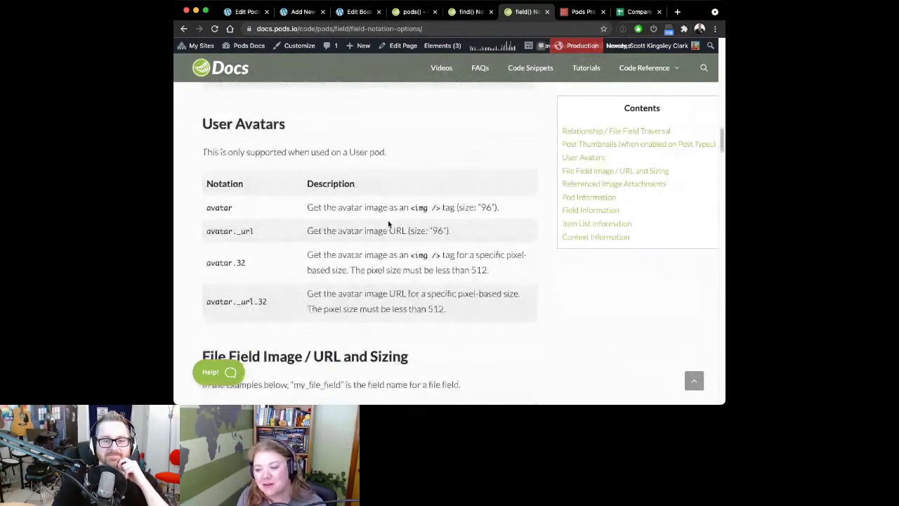
scroll(387, 224, down, 8)
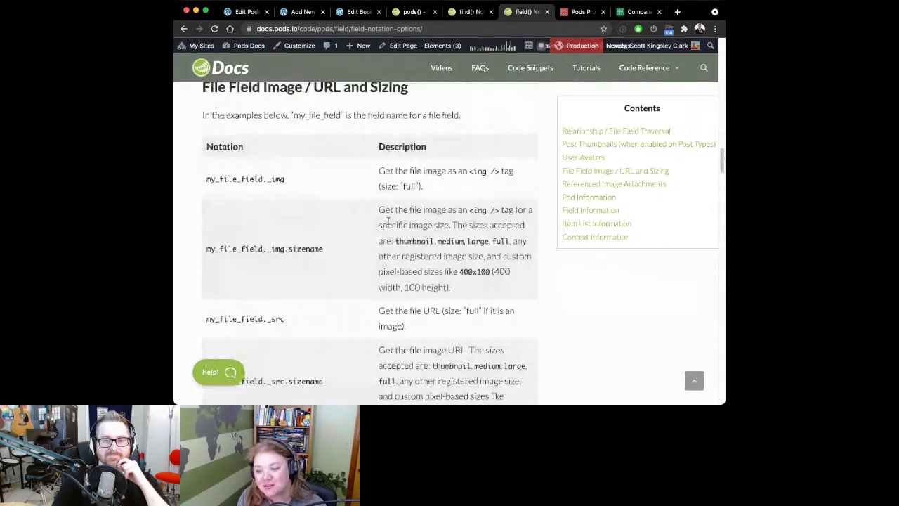
Examine the file field image and URL sizing notations through to the Referenced Image Attachments section
scroll(387, 222, down, 3)
scroll(388, 222, down, 6)
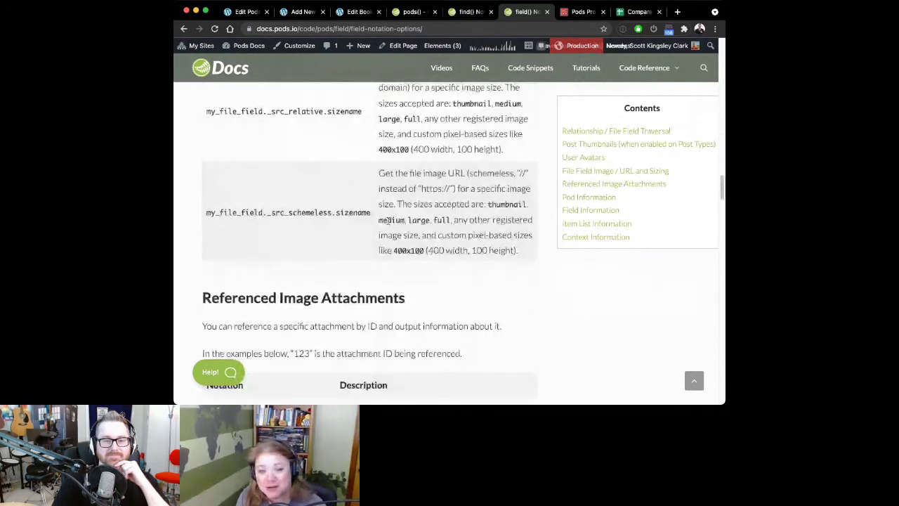
scroll(388, 220, down, 4)
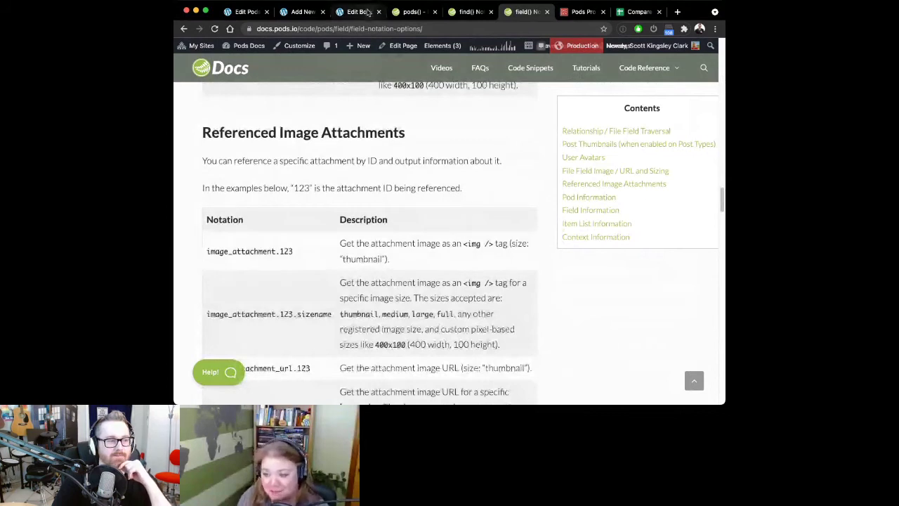
Return to the My new book editor and remove the unfinished "/pods" paragraph below the book content
click(366, 12)
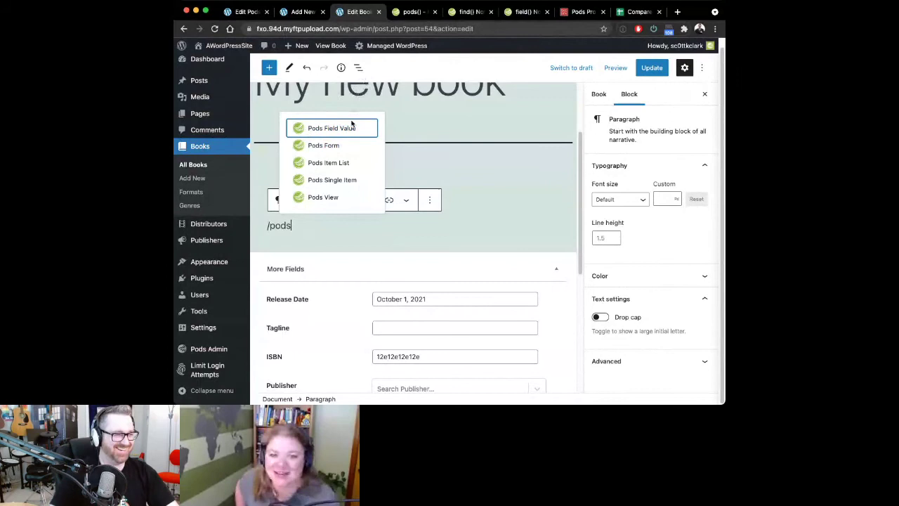
scroll(467, 312, down, 1)
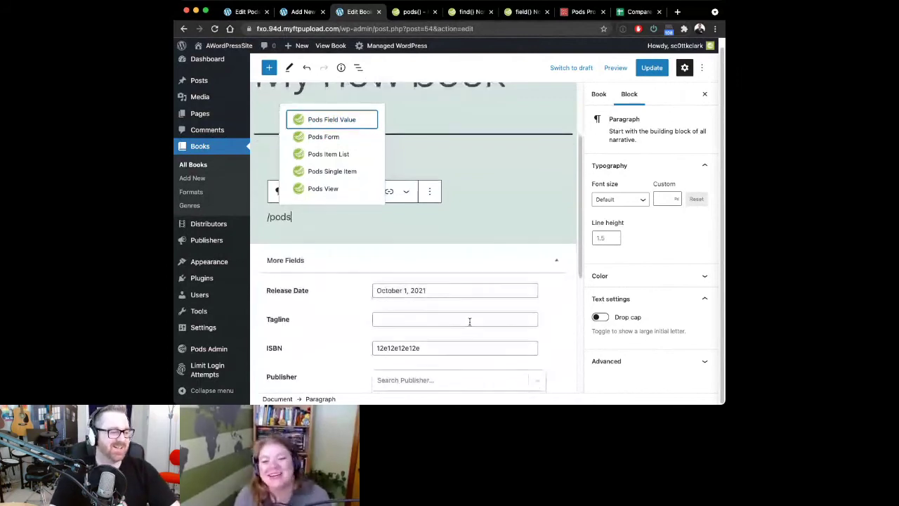
scroll(469, 321, down, 5)
scroll(449, 232, up, 4)
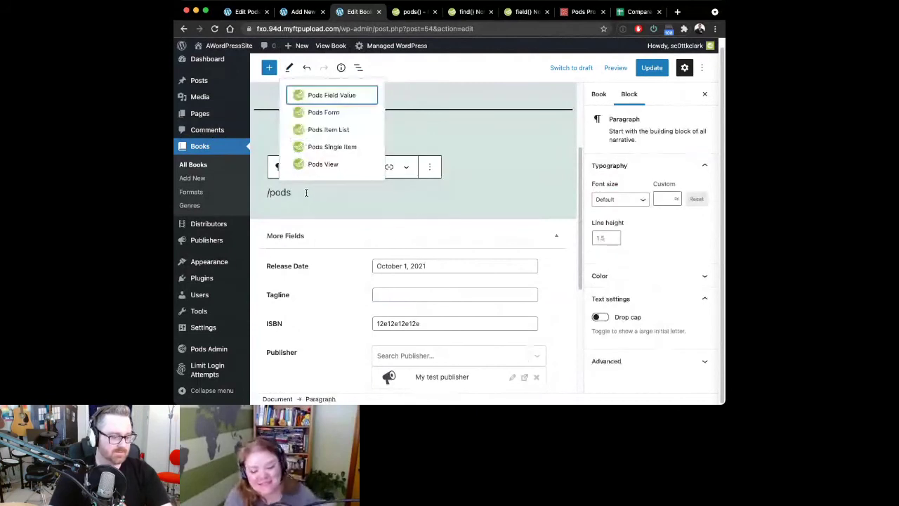
key(BackSpace)
key(BackSpace)
key(BackSpace)
key(BackSpace)
key(BackSpace)
key(BackSpace)
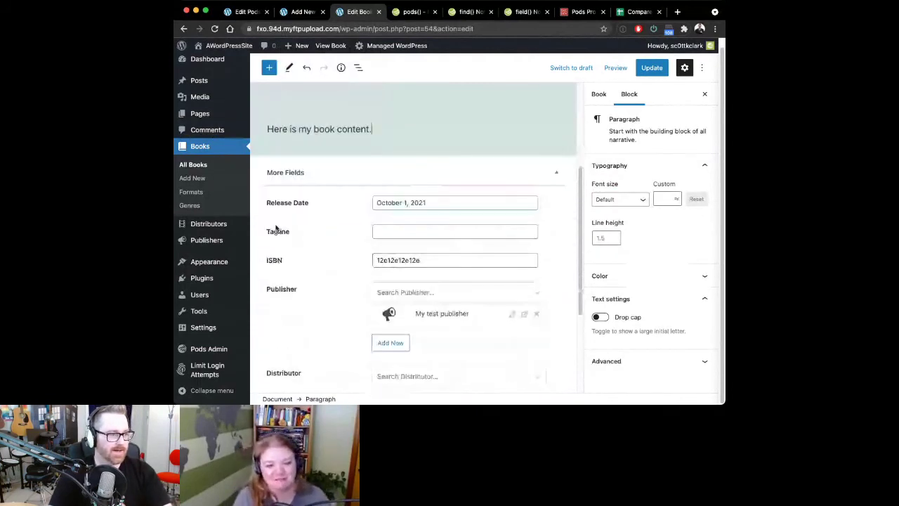
Review the More Fields values of My new book down to the Buy Now links and update the book
scroll(422, 232, down, 2)
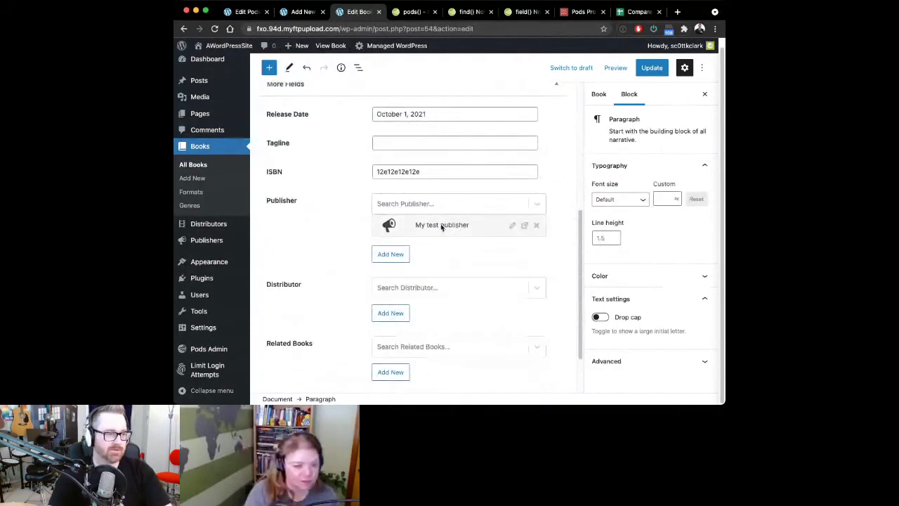
scroll(437, 228, down, 2)
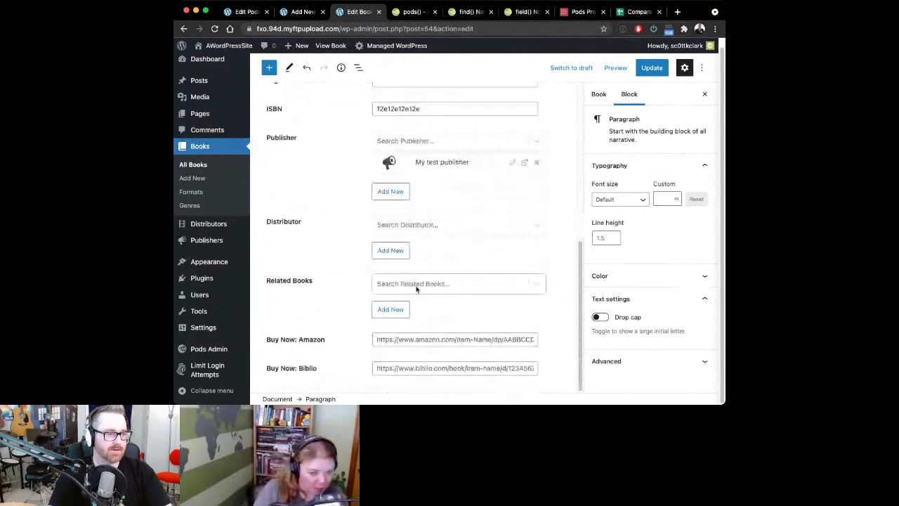
click(652, 68)
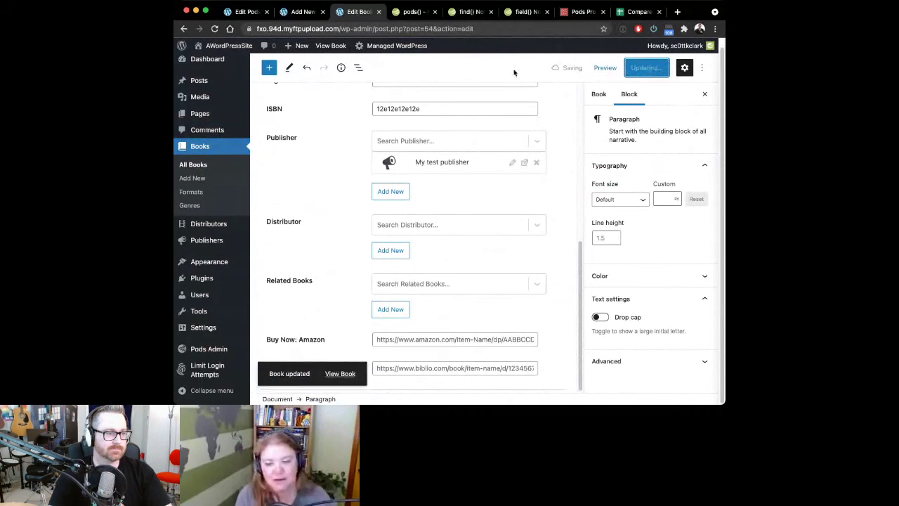
Open My test book from the books list and add My new book as its related book
click(193, 164)
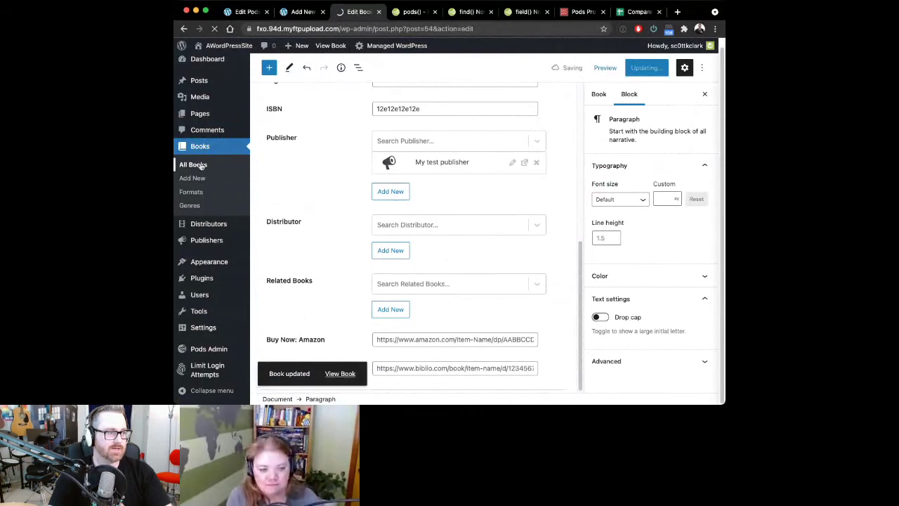
click(300, 179)
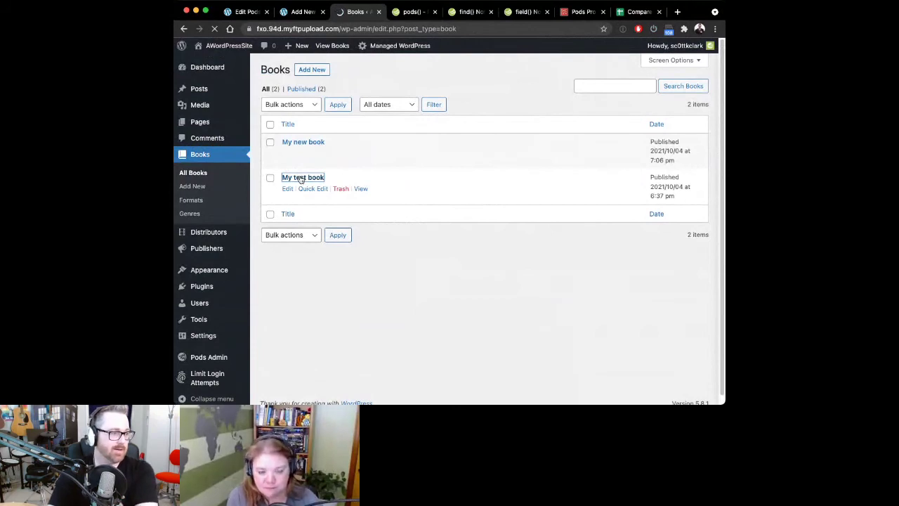
click(413, 288)
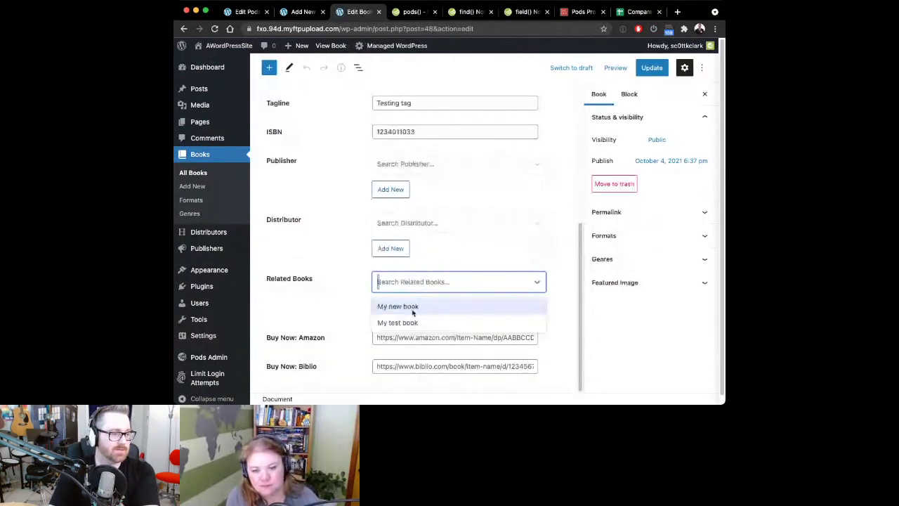
click(412, 309)
Set the Publisher of My test book to My test publisher and update the book
scroll(345, 267, up, 1)
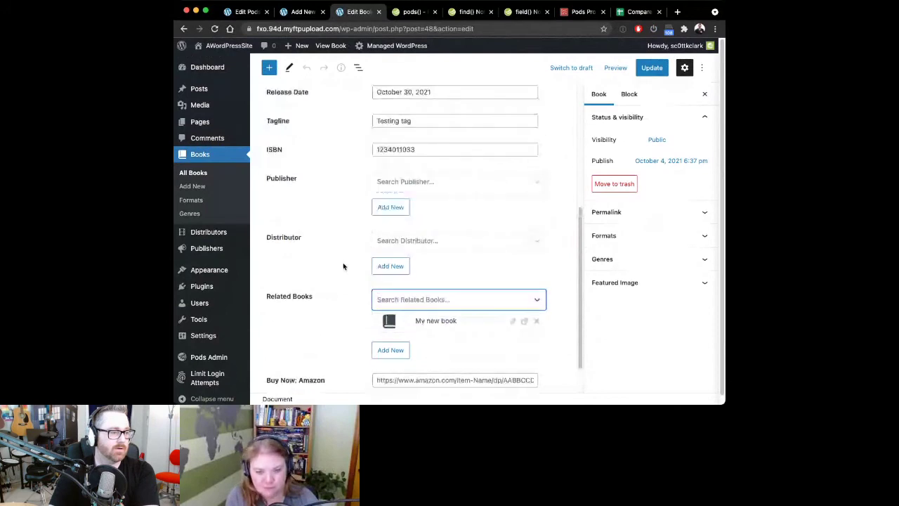
scroll(344, 266, up, 3)
click(397, 254)
click(395, 278)
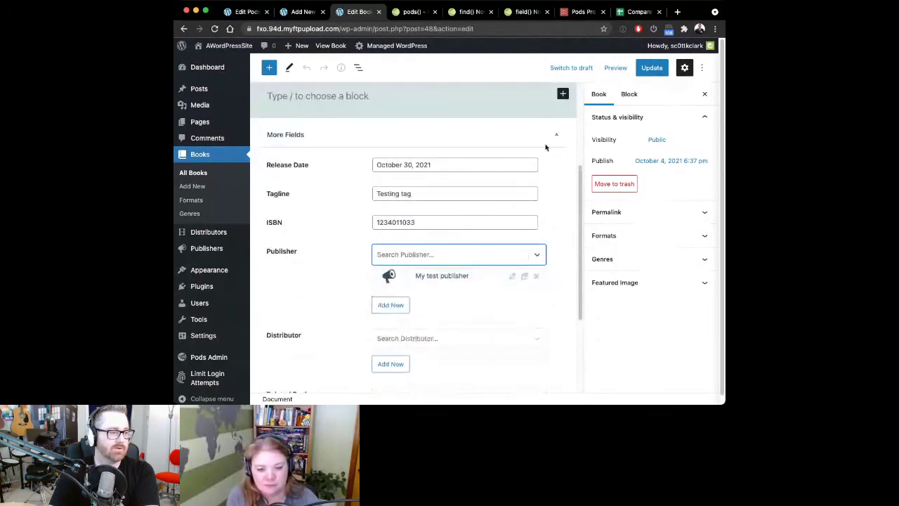
click(643, 68)
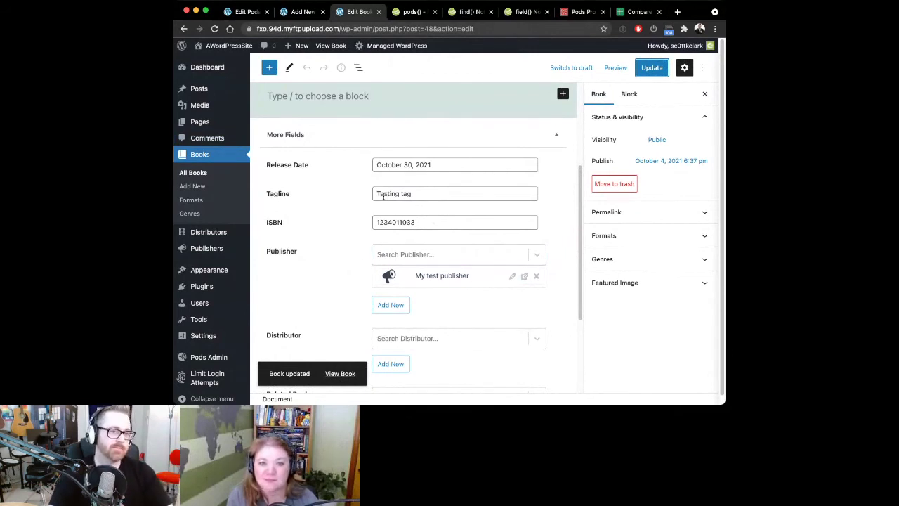
Open Sample Page for editing from the list of pages
scroll(394, 191, up, 3)
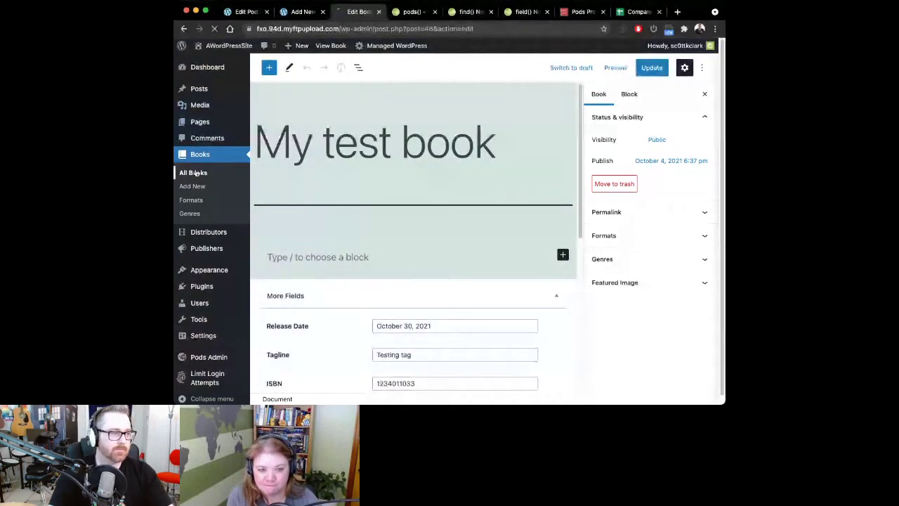
click(213, 125)
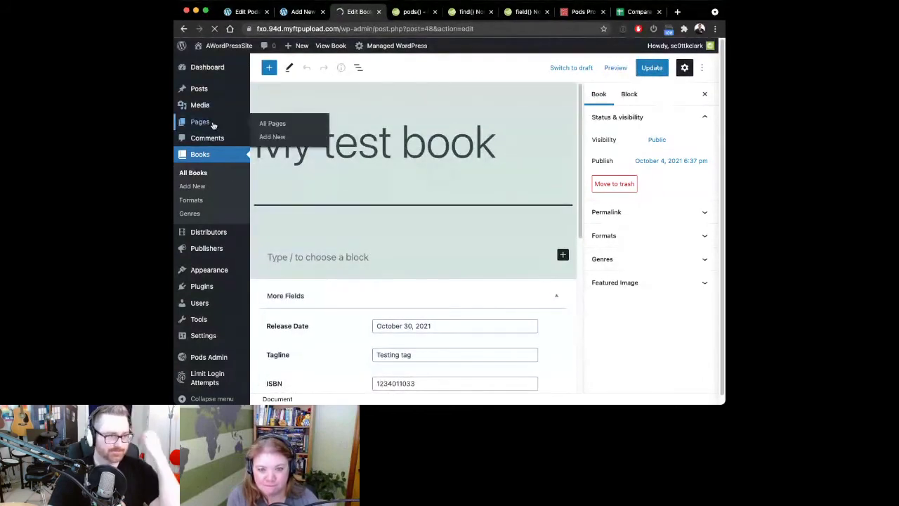
scroll(291, 149, down, 3)
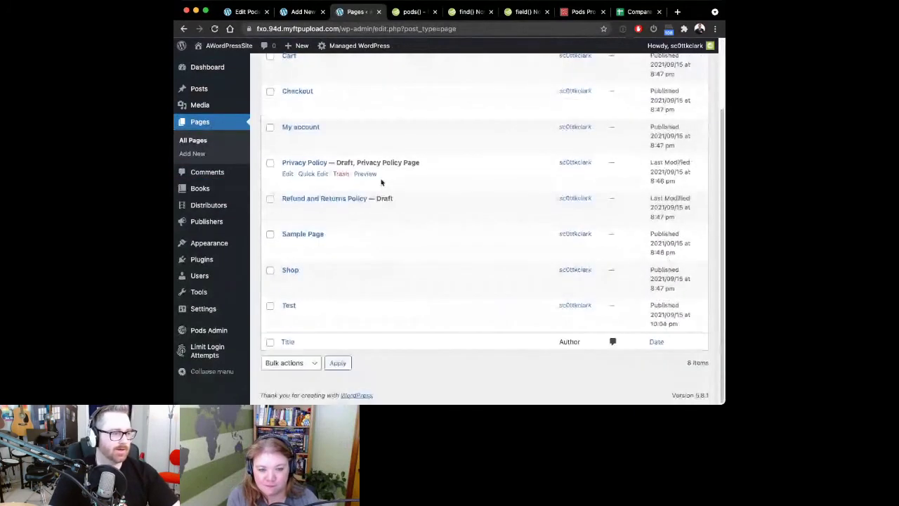
click(288, 244)
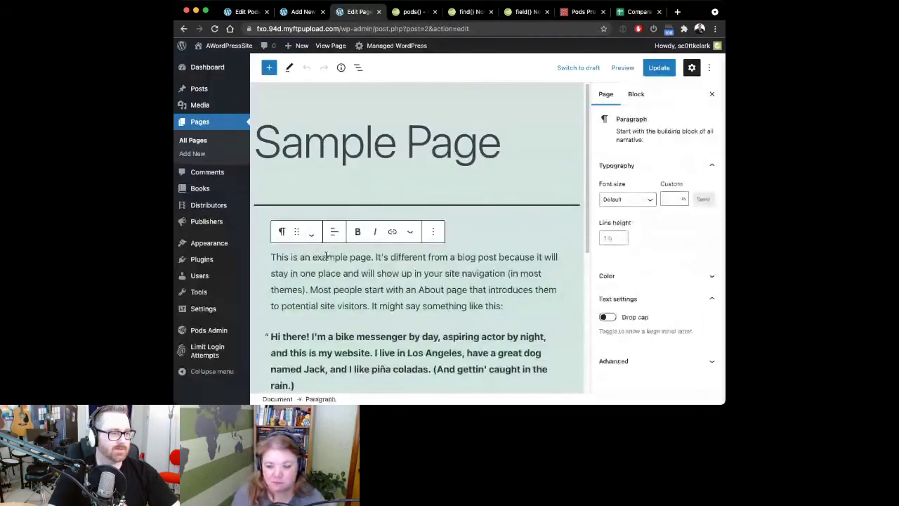
Delete all the example paragraphs and quotes from Sample Page, leaving its content area empty
triple_click(325, 257)
key(Delete)
key(Delete)
key(Delete)
key(Delete)
key(Delete)
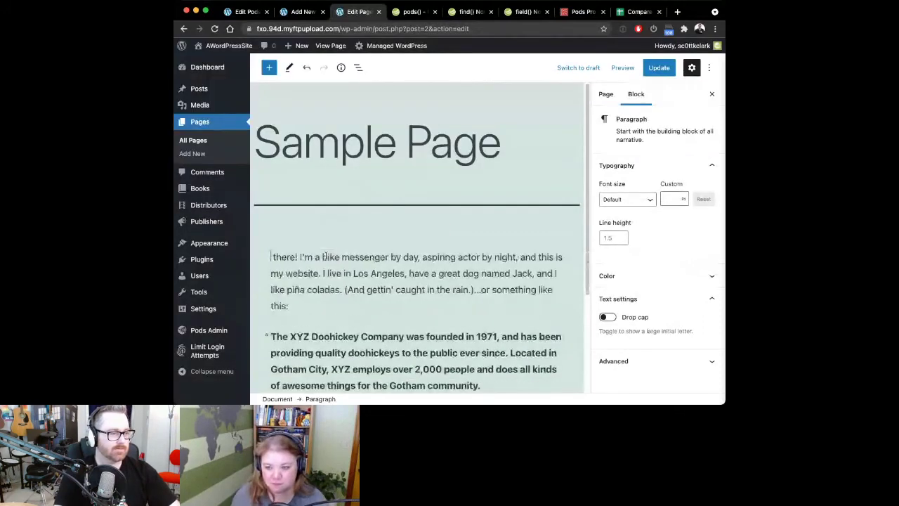
triple_click(325, 256)
key(Delete)
triple_click(326, 256)
key(Delete)
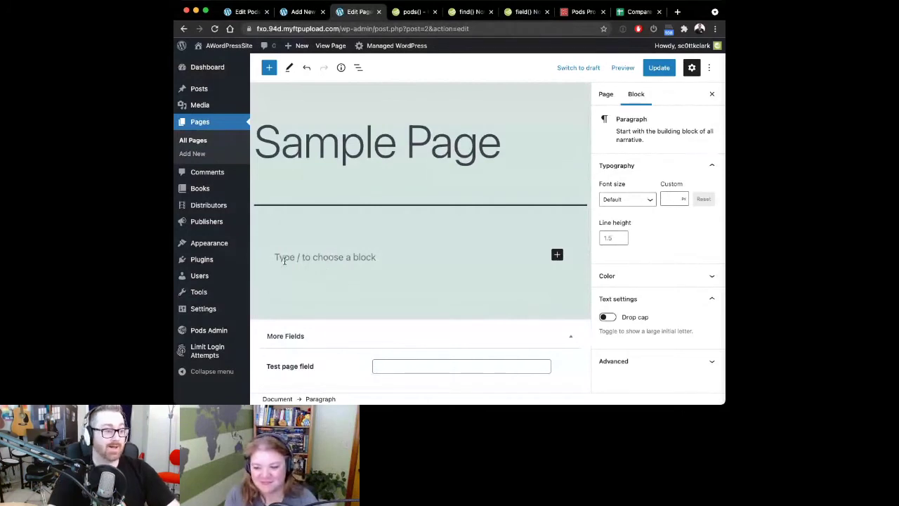
Insert a Pods Field Value block into Sample Page and set its Pod Name to book
text(/pods)
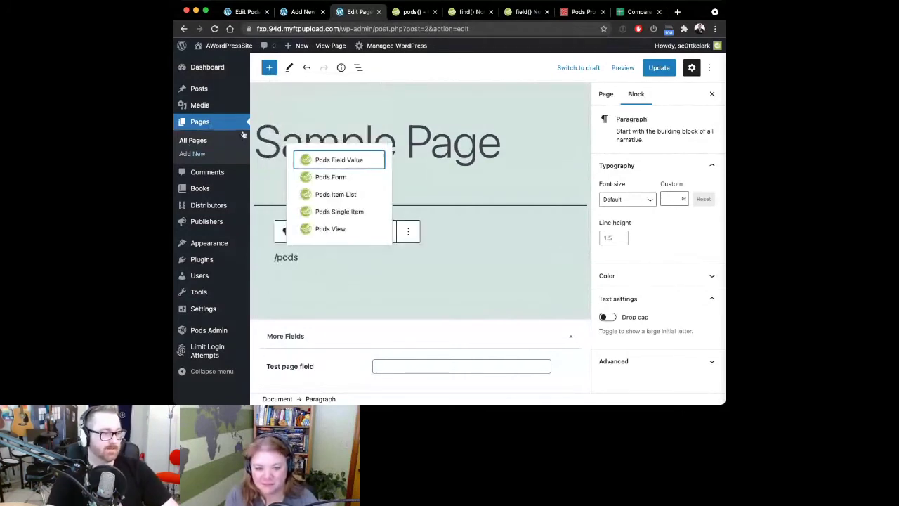
click(325, 161)
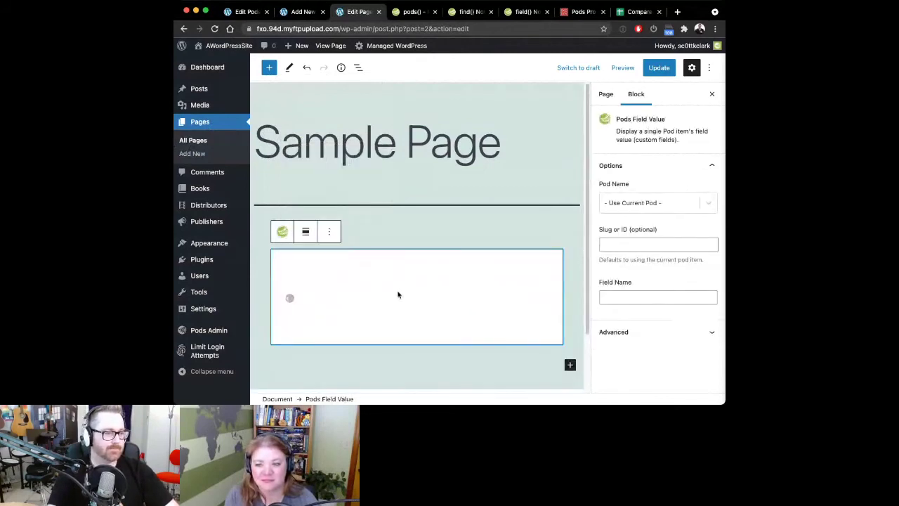
click(635, 203)
click(630, 243)
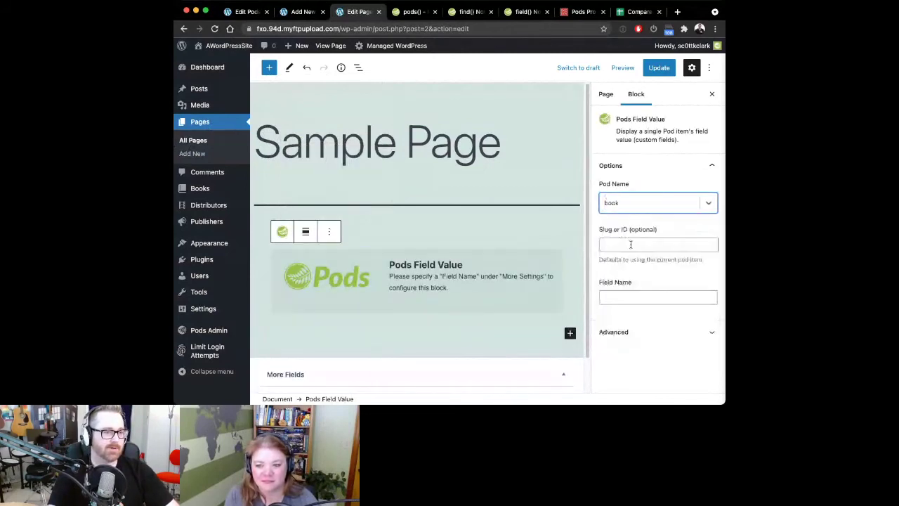
Look up the ID of My new book in the books list and set the block's Slug or ID to 54
click(632, 244)
click(302, 12)
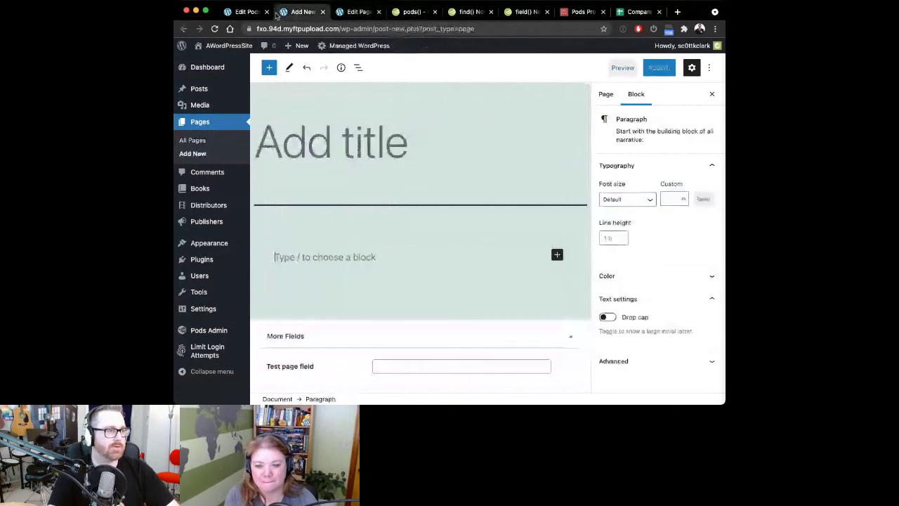
mouse_move(203, 191)
click(266, 192)
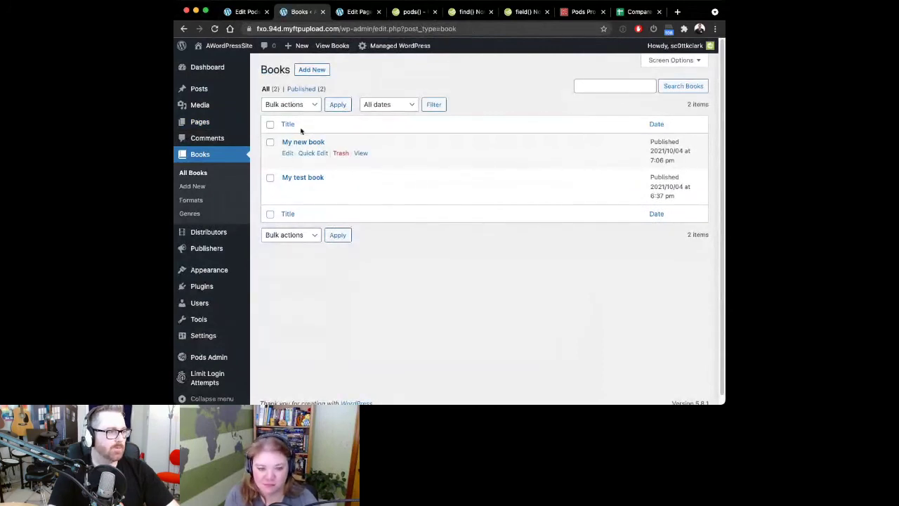
click(357, 12)
text(54)
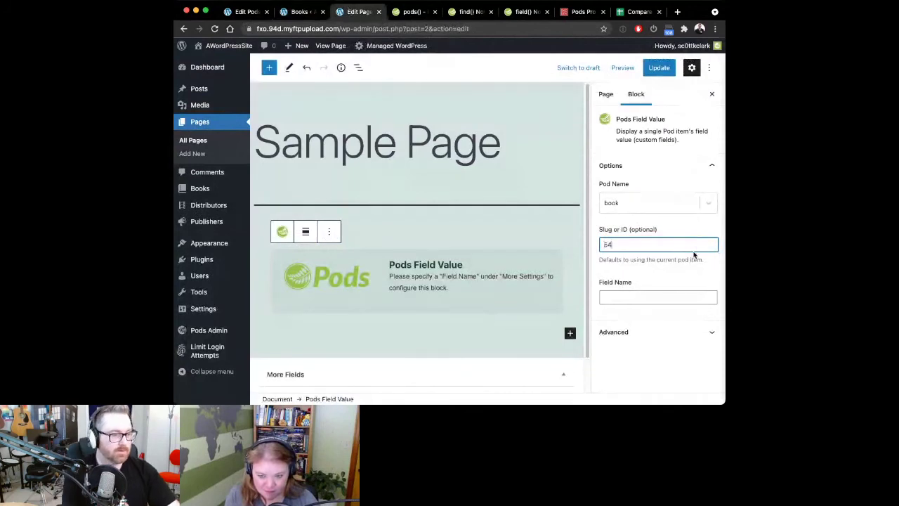
Set the block's Field Name to publisher to preview it, and replace it with related_books
key(Tab)
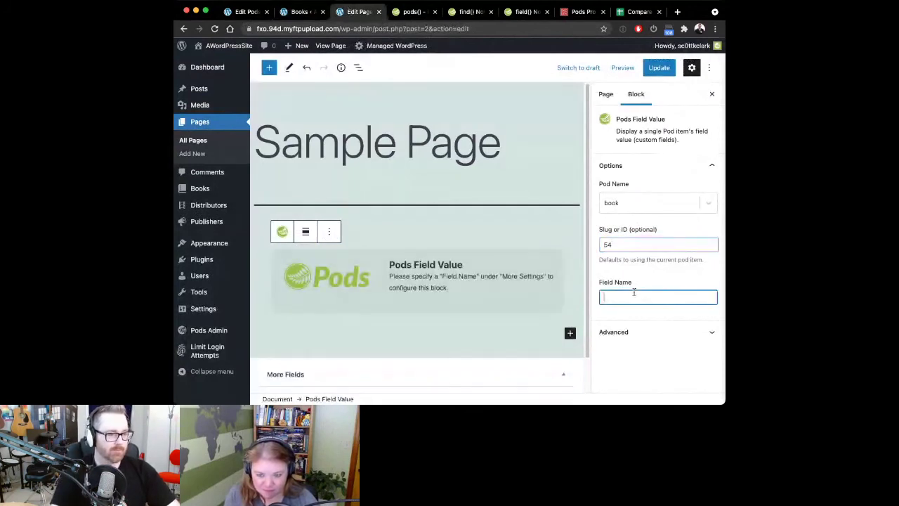
text(publisher)
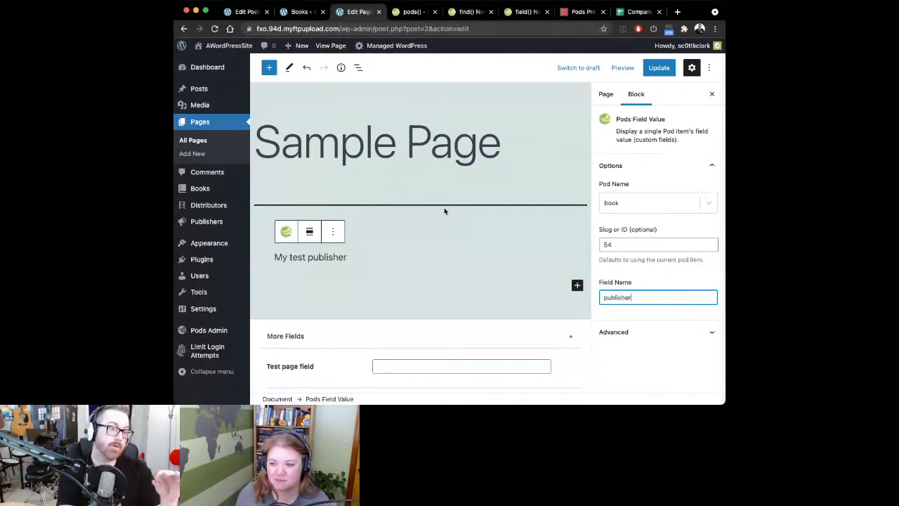
key(super+a)
text(related_books)
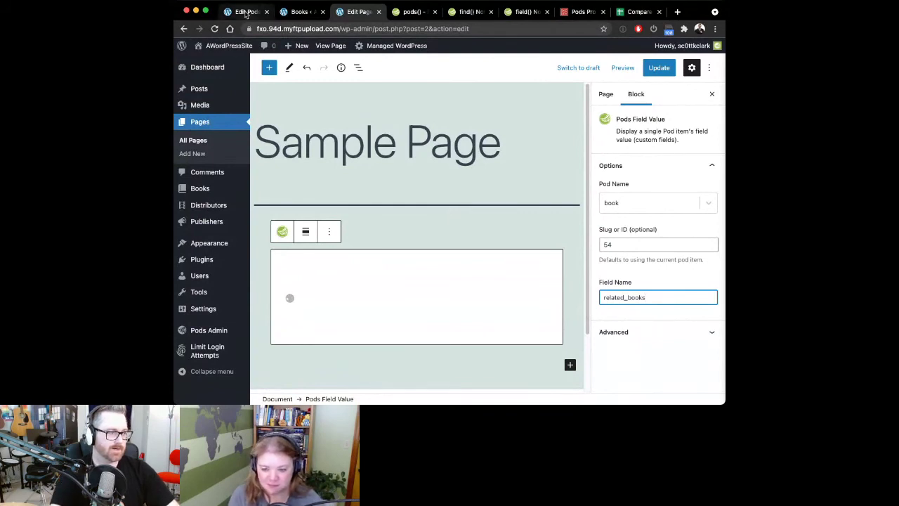
Check the Related Books field name in the book pod's field list and return to the Sample Page editor
click(246, 11)
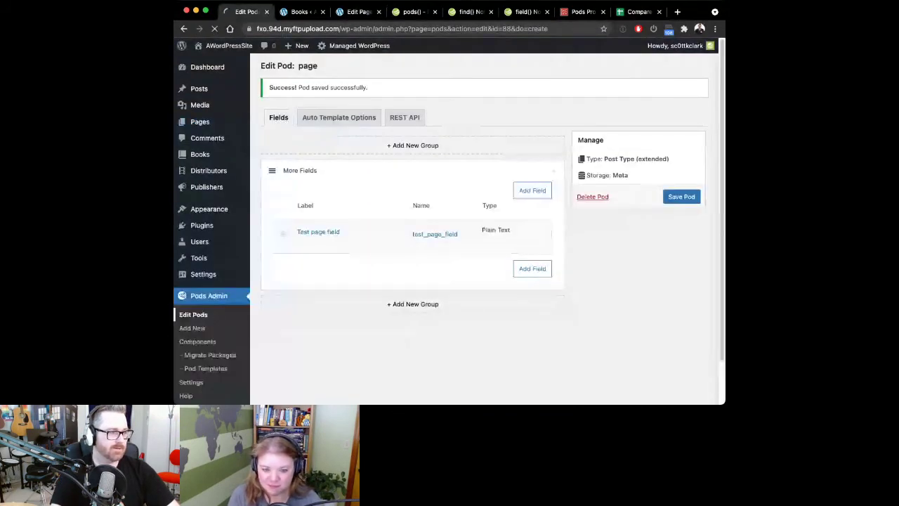
key(super+3)
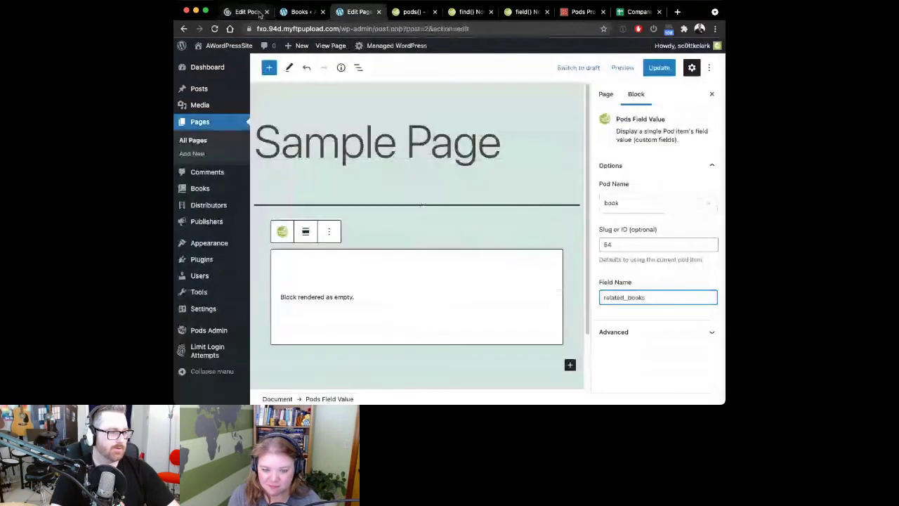
click(258, 12)
click(275, 180)
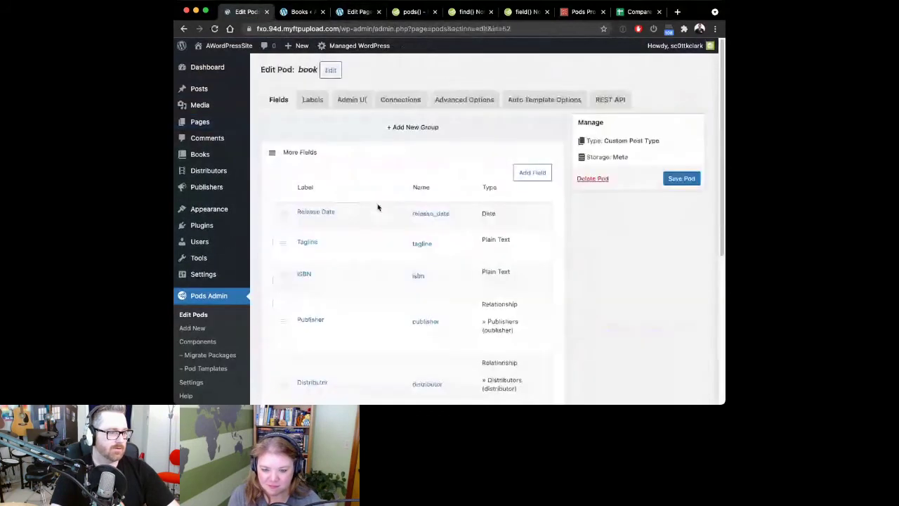
scroll(378, 207, down, 5)
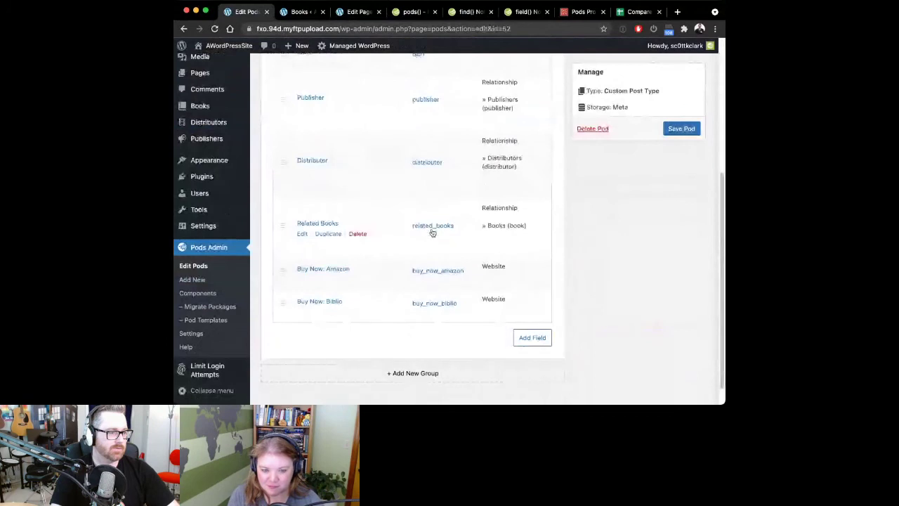
key(super+3)
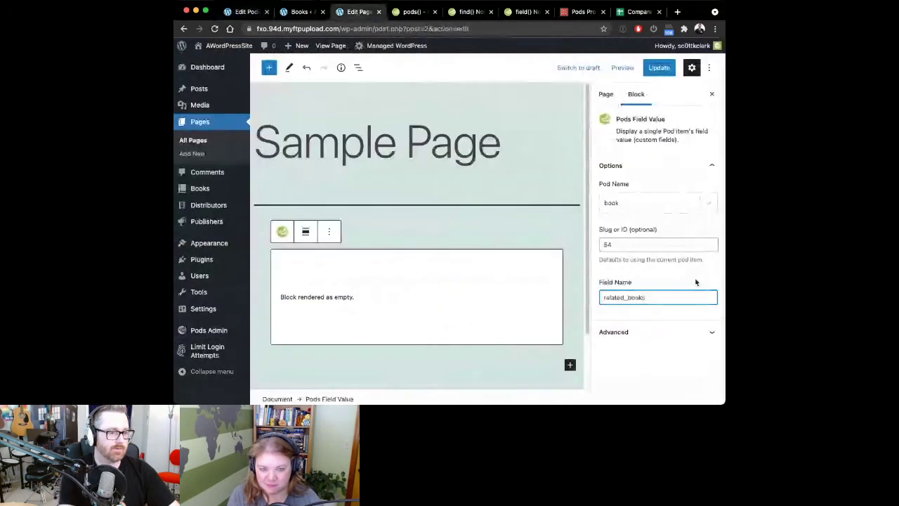
Try related_books.post_title as the block's Field Name, and cut it back to related_books
text(.post_titl)
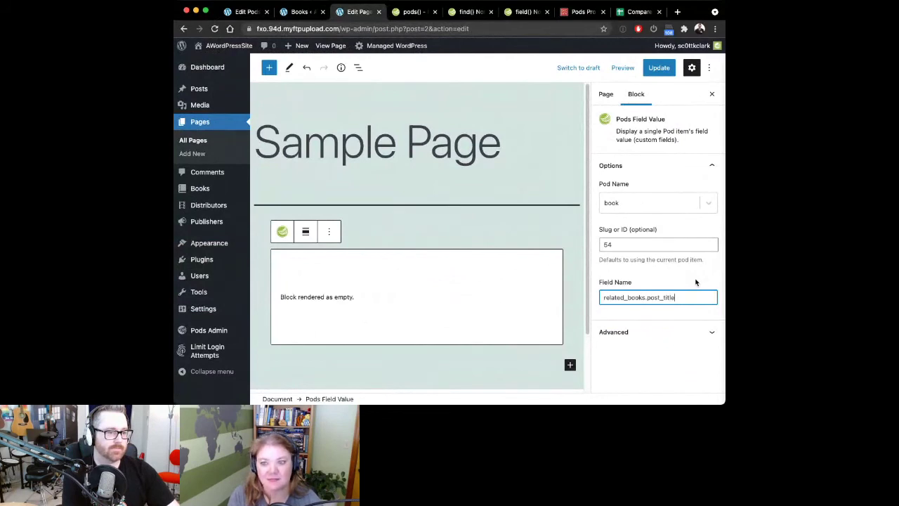
text(e)
key(shift+alt+Left)
key(BackSpace)
key(BackSpace)
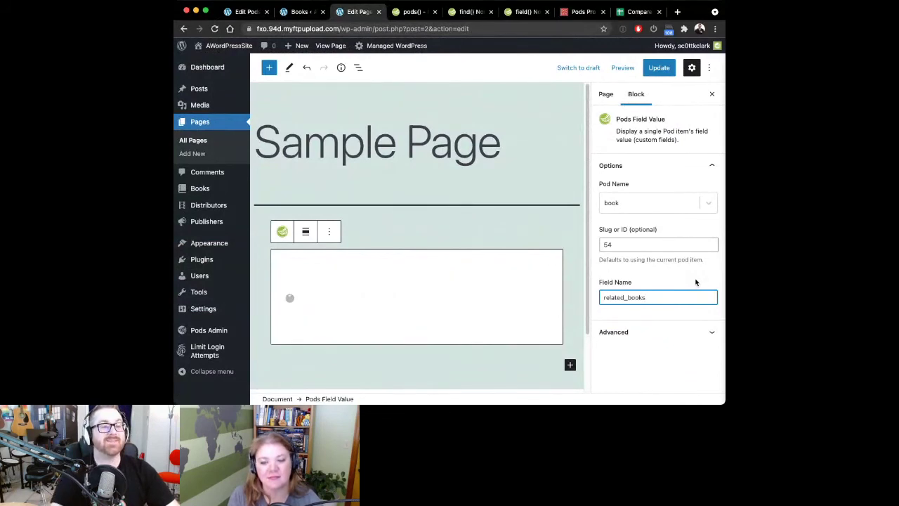
Open My new book for editing, add My test book to its Related Books, and update the book
click(301, 11)
triple_click(288, 142)
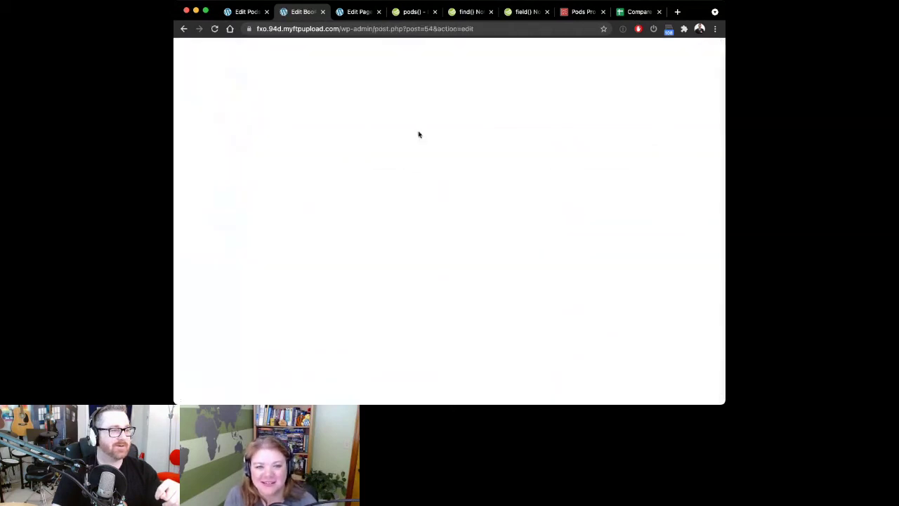
click(435, 281)
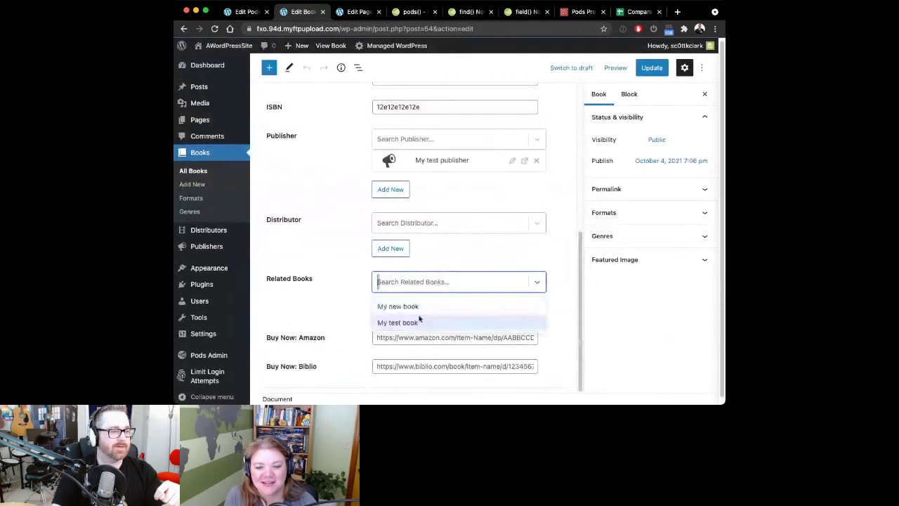
click(408, 320)
click(651, 68)
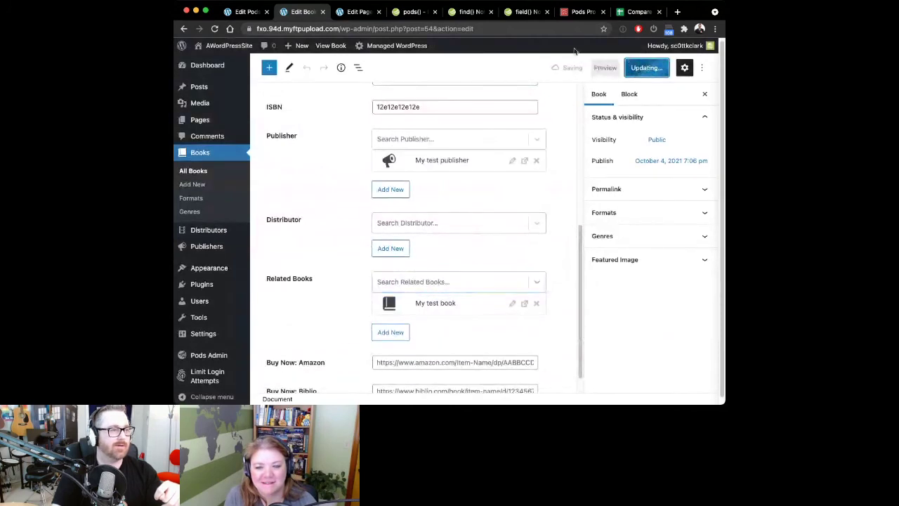
Return to the Sample Page editor and extend the Field Name to related_books.publisher, followed by related_books.publisher.ID
click(350, 12)
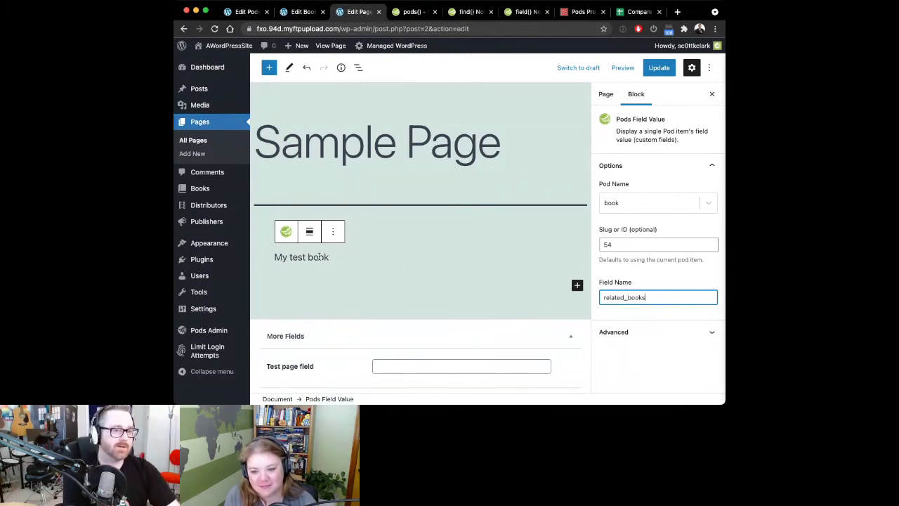
text(.publisher)
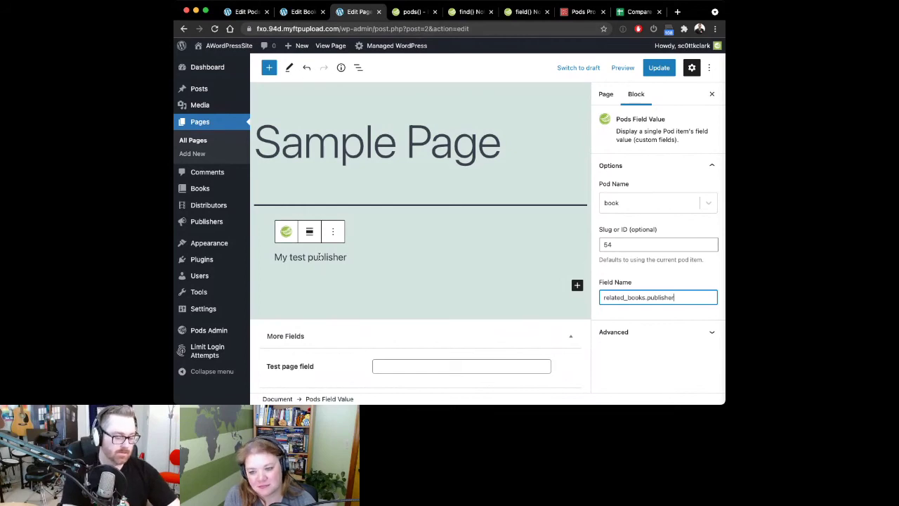
text(.ID)
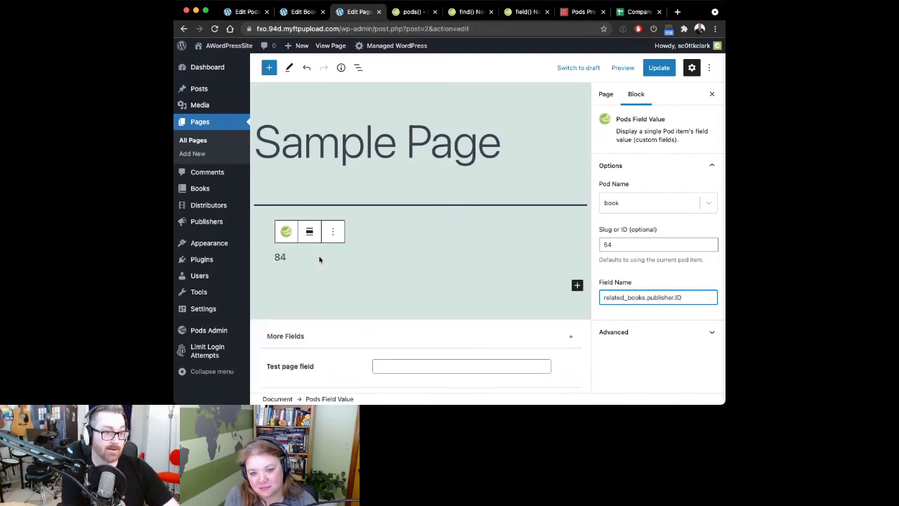
Replace the publisher part of the Field Name so it reads related_books.related_books.ID
key(shift+Left)
key(shift+Left)
key(alt+shift+Left)
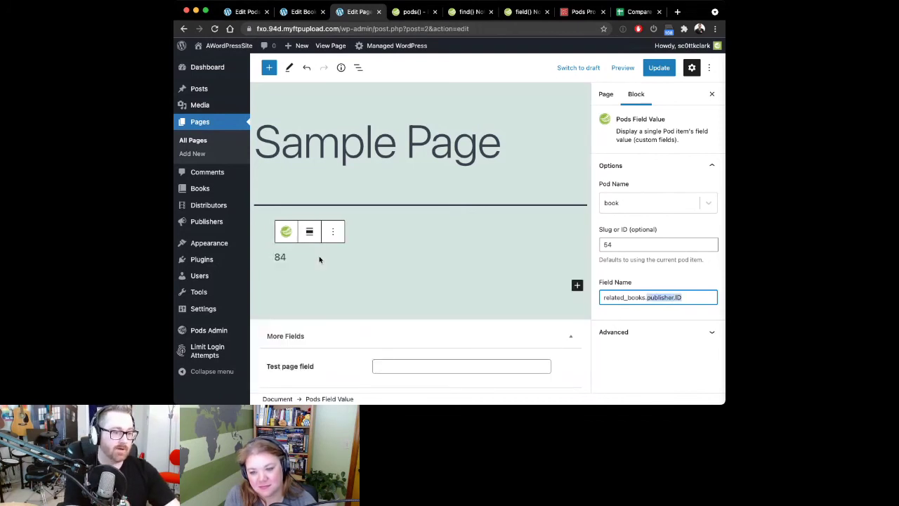
text(related_boo)
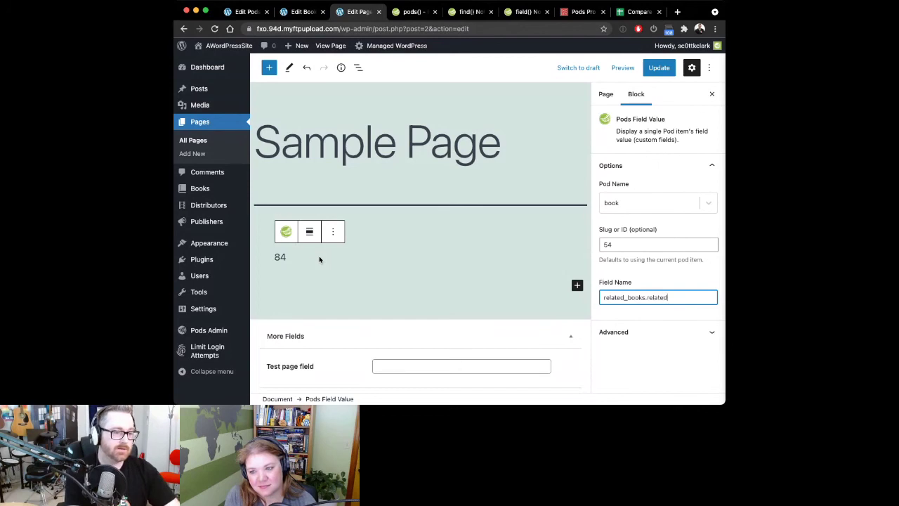
text(ks.)
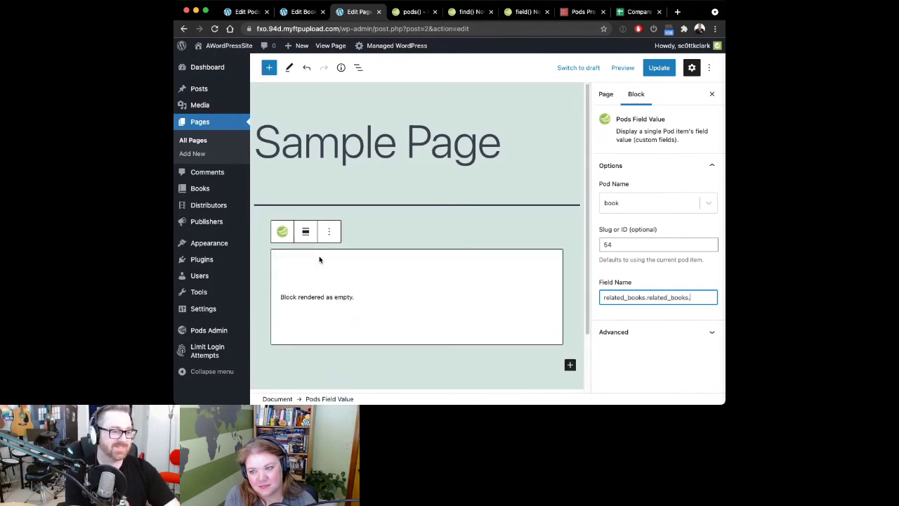
text(ID)
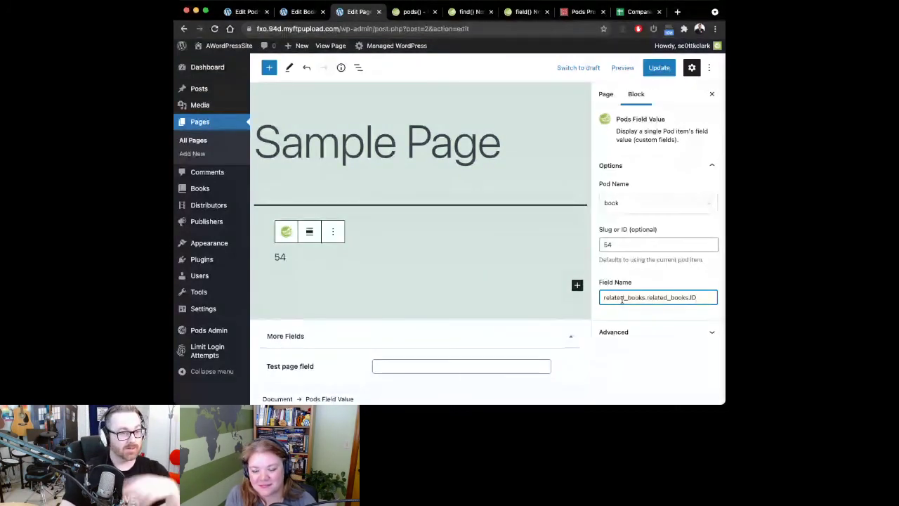
Remove the second related_books and ID from the Field Name, keeping the first related_books and its trailing dot
double_click(668, 297)
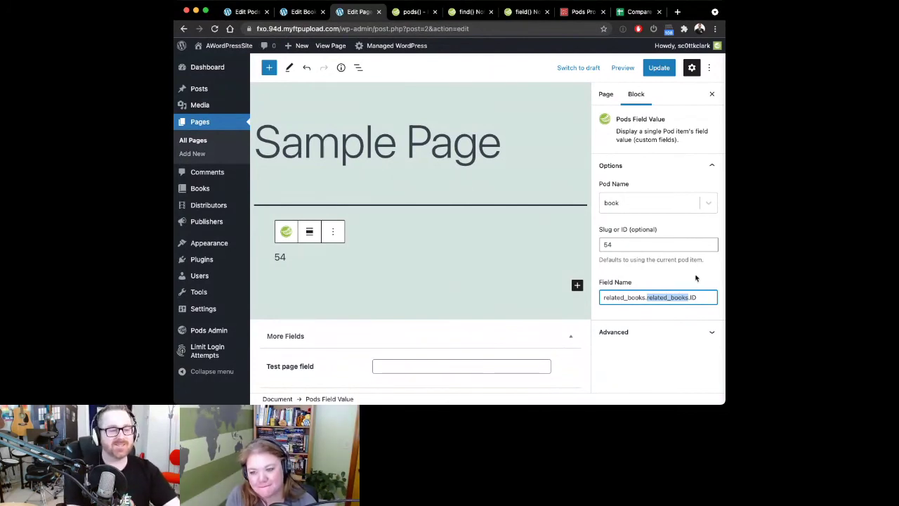
key(shift+End)
key(BackSpace)
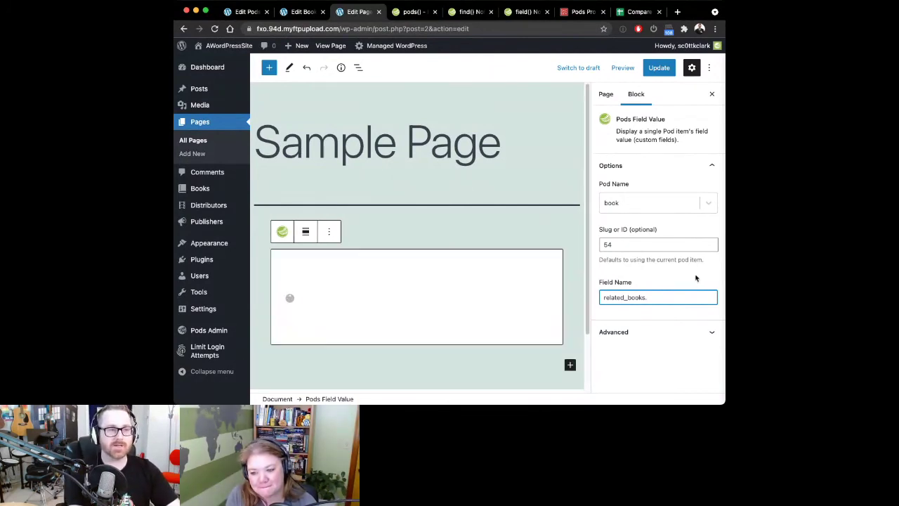
Examine the Relationship / File Field Traversal notations in the field() Notation Options documentation, especially *.another_relationship
click(469, 11)
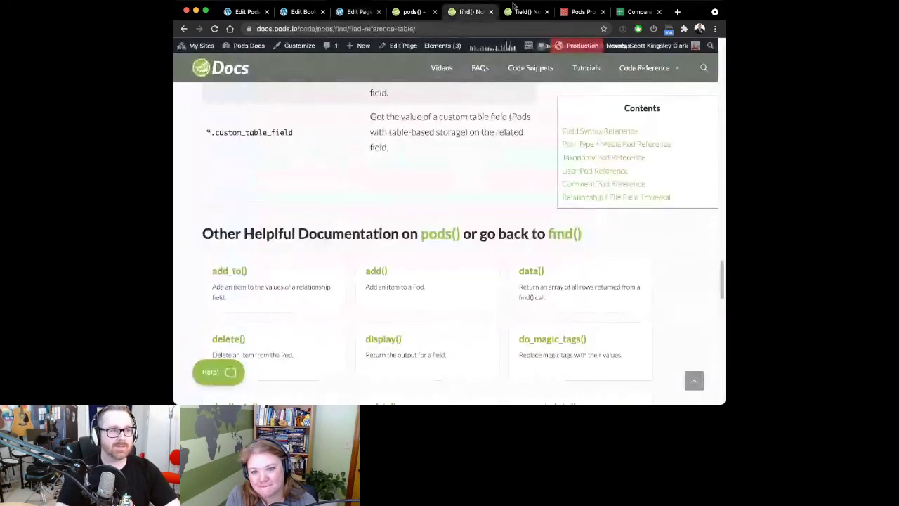
click(517, 10)
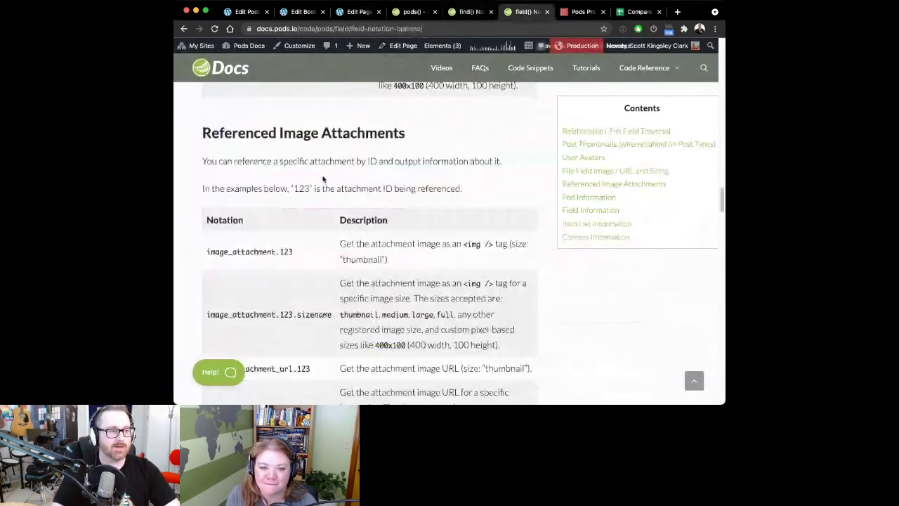
scroll(358, 196, up, 15)
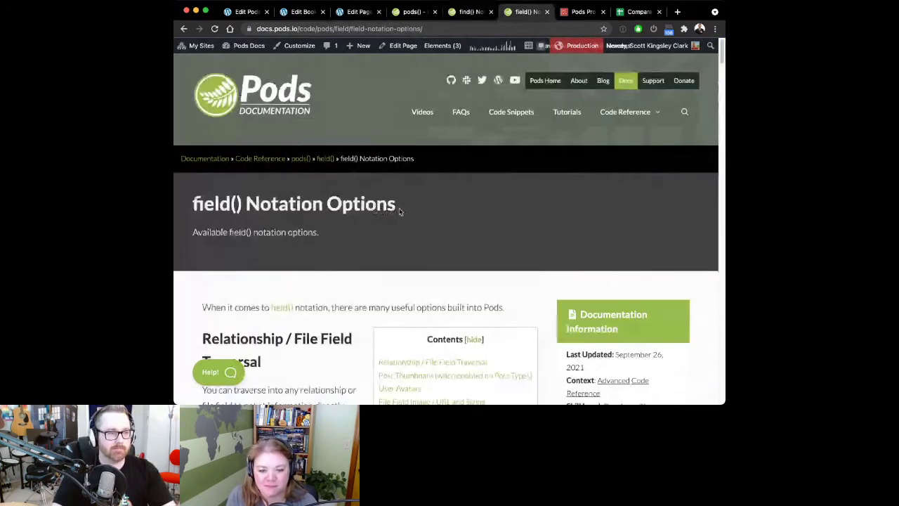
scroll(399, 208, down, 4)
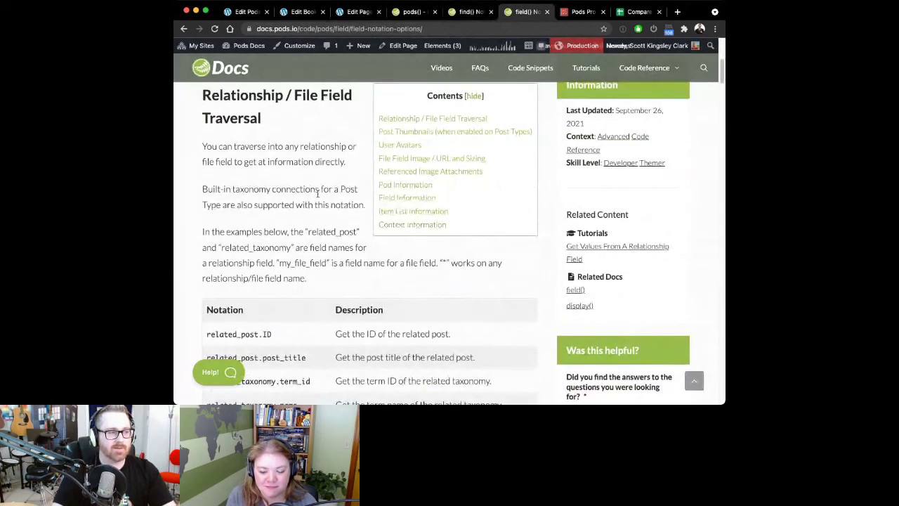
scroll(317, 193, down, 2)
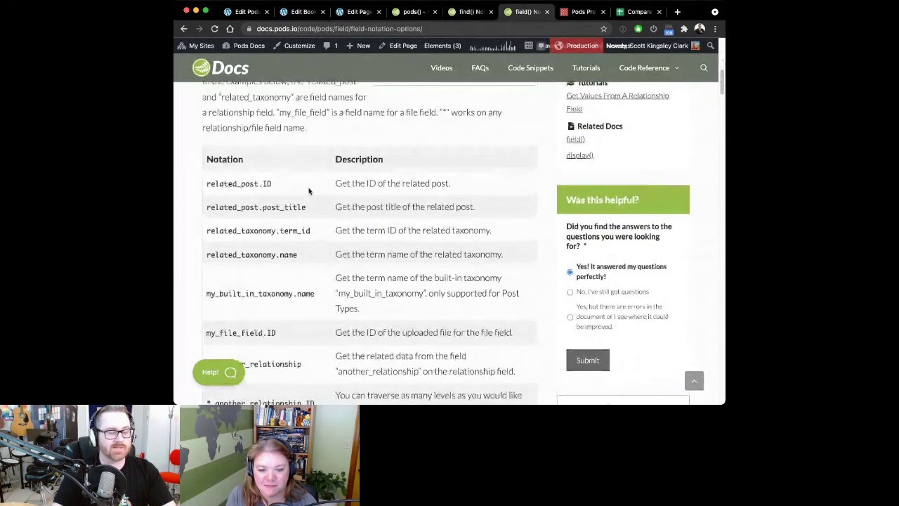
scroll(309, 190, up, 3)
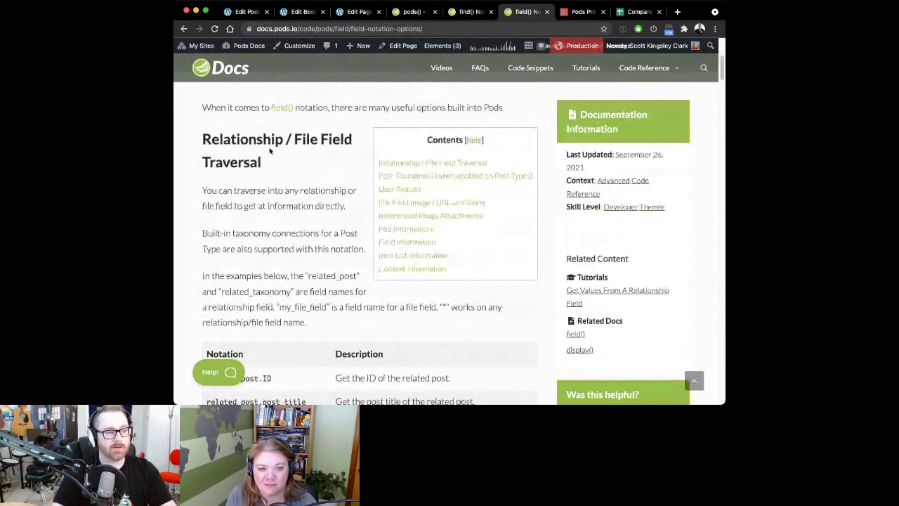
scroll(270, 150, down, 4)
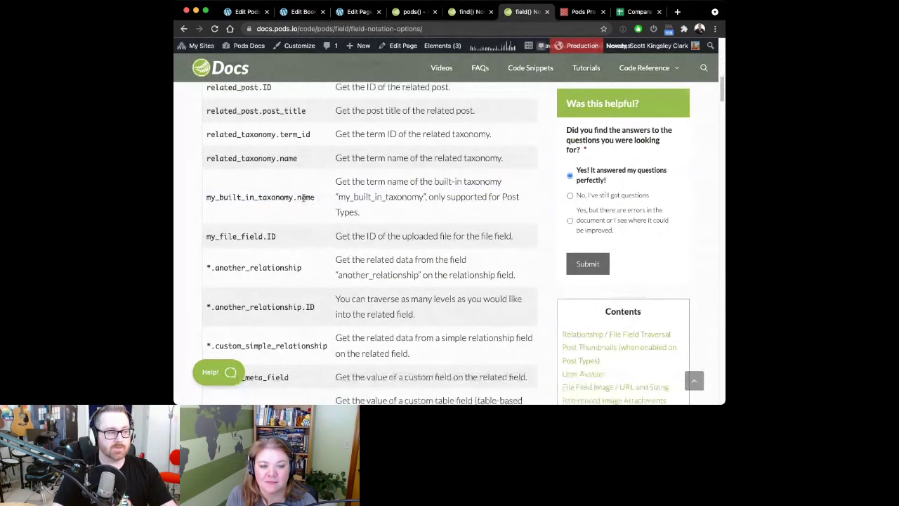
double_click(266, 269)
click(267, 269)
double_click(267, 269)
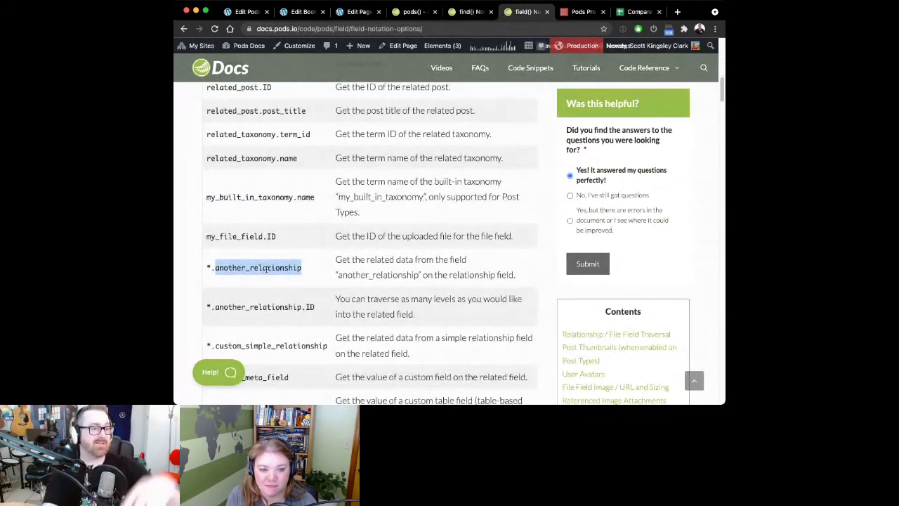
click(472, 16)
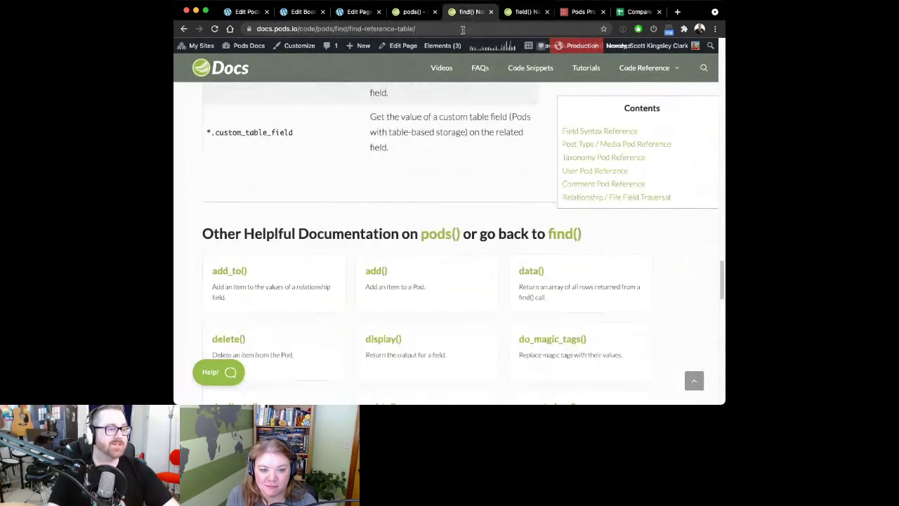
Return to the Sample Page editor and set the block's Field Name to related_books.related_books.publisher.ID
click(341, 10)
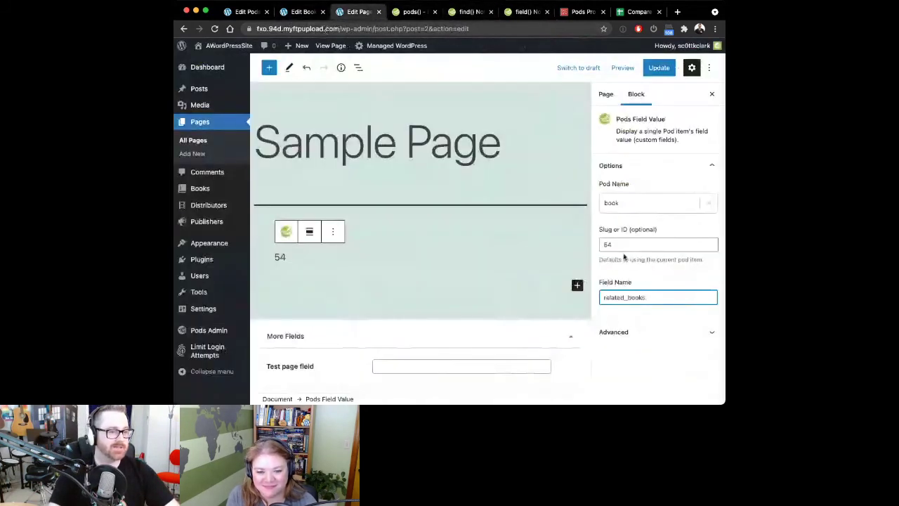
text(related_books.publisher)
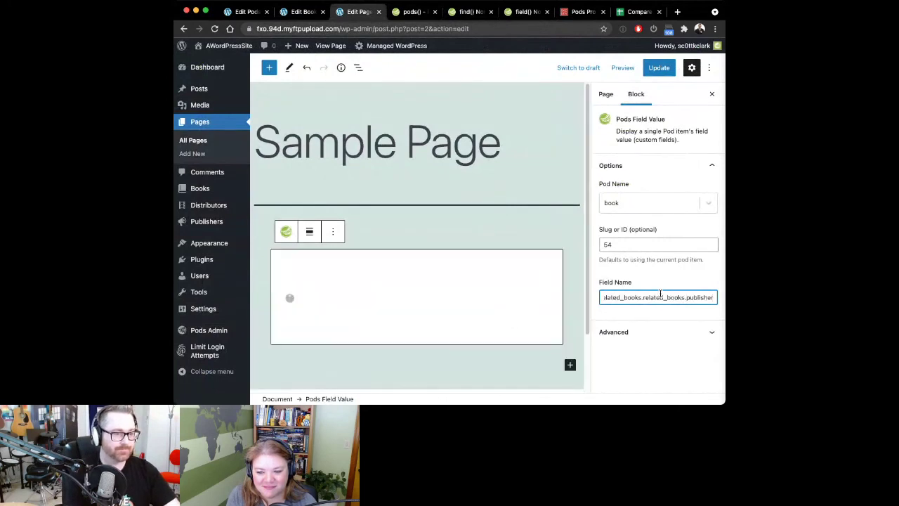
text(.ID)
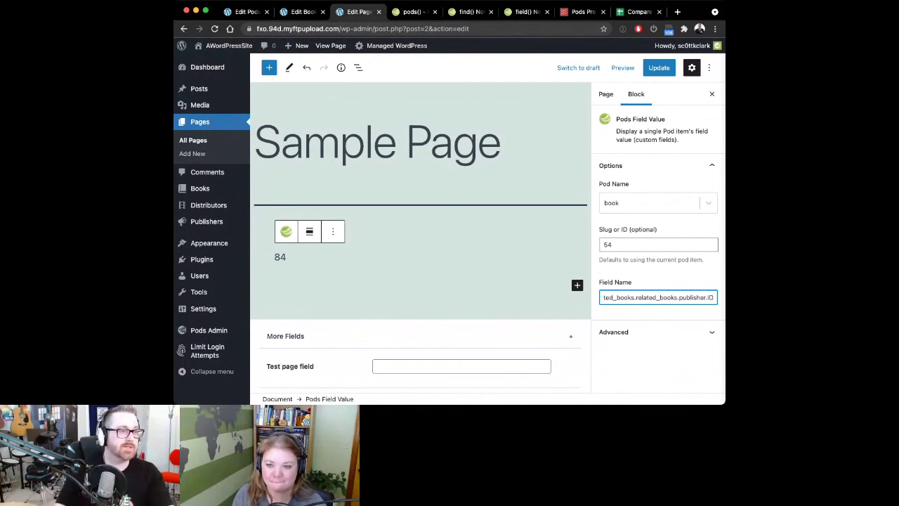
Review the field syntax notation table in the find() reference documentation, including the t.* notation
click(458, 12)
scroll(431, 194, up, 1)
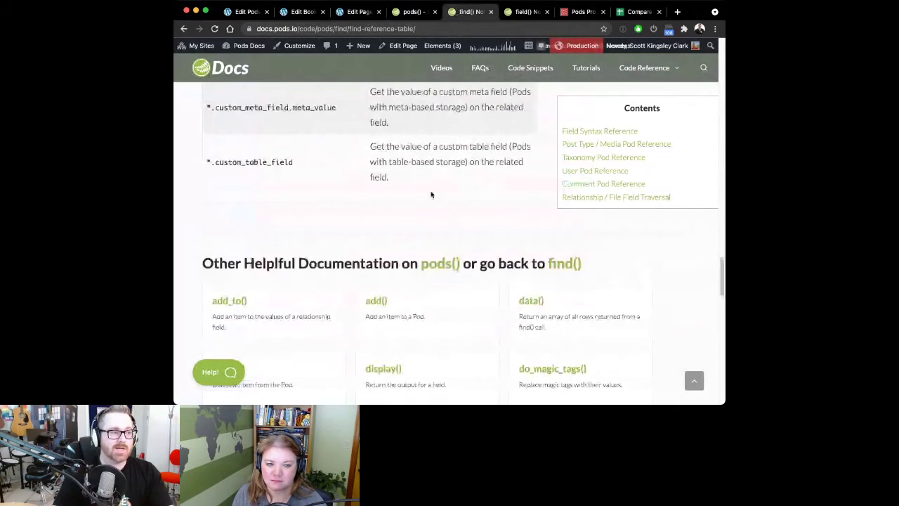
scroll(431, 194, up, 20)
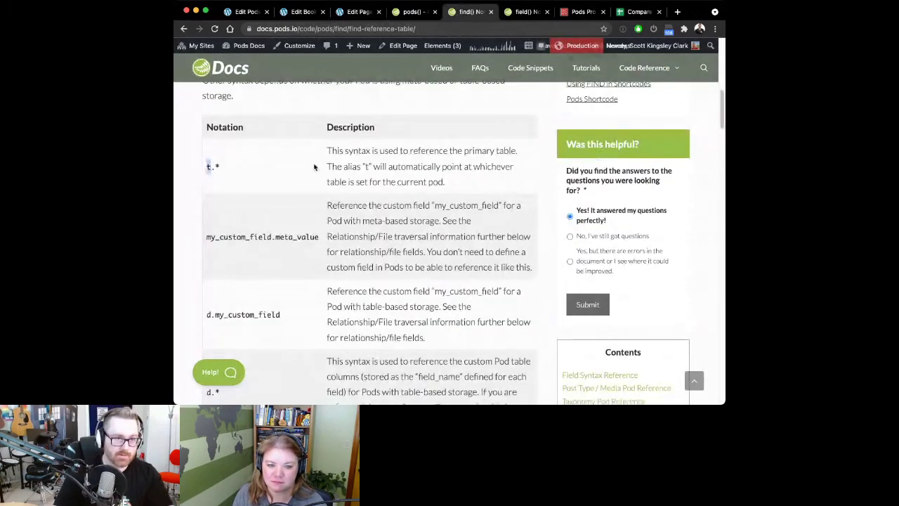
scroll(335, 176, down, 1)
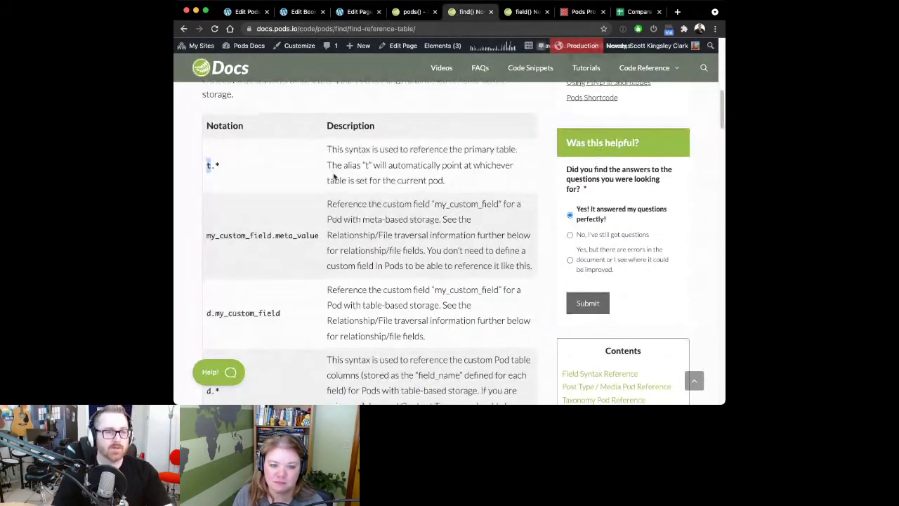
scroll(335, 177, up, 3)
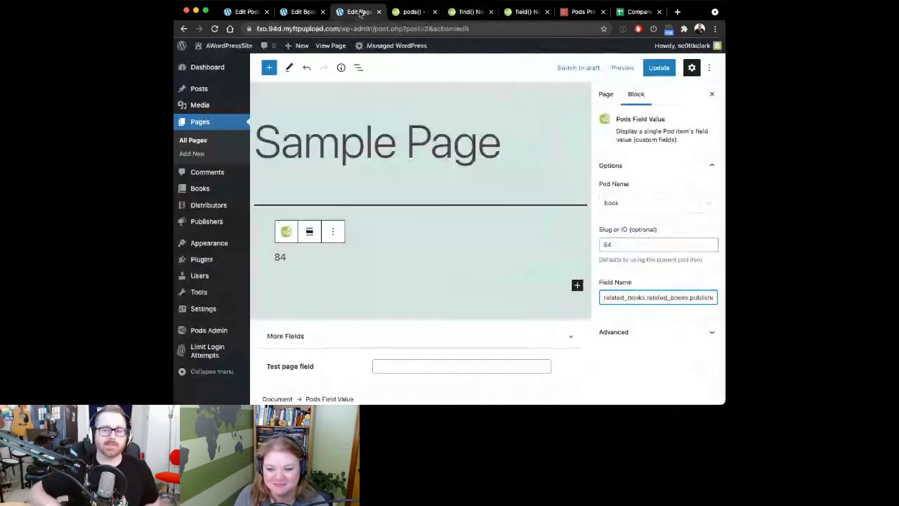
Return to the Sample Page editor and shorten the block's Field Name to related_books.publisher.ID
click(359, 12)
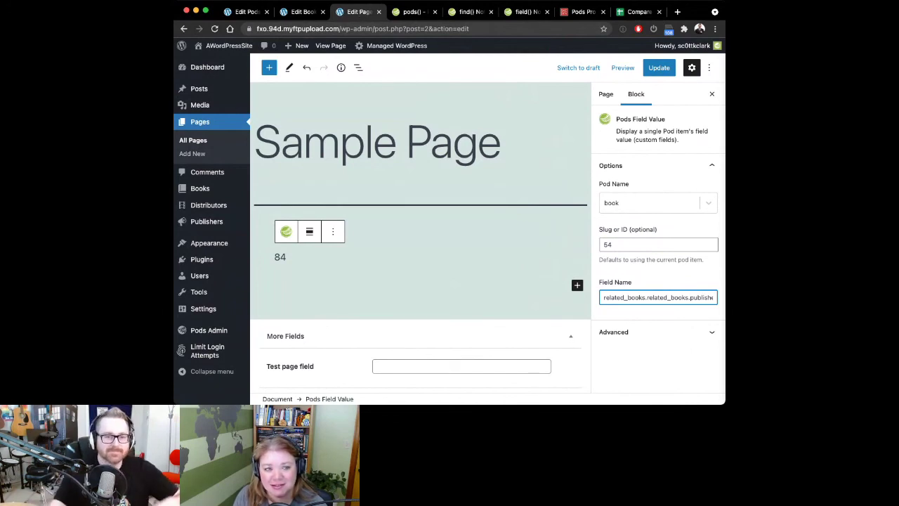
scroll(648, 296, right, 1)
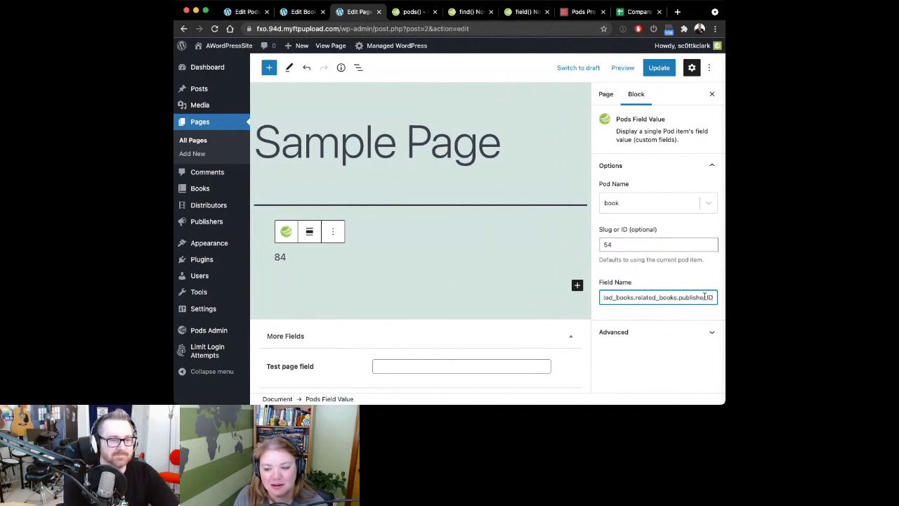
key(alt+shift+Left)
key(BackSpace)
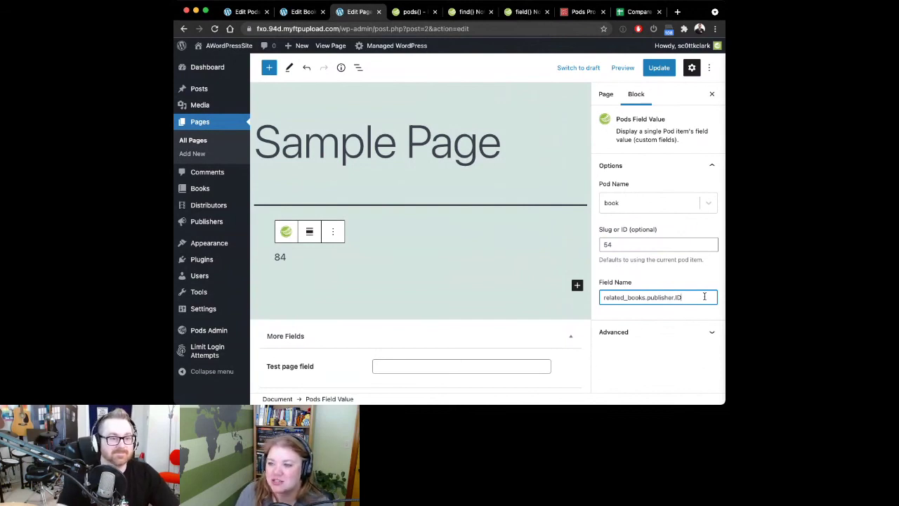
key(super+a)
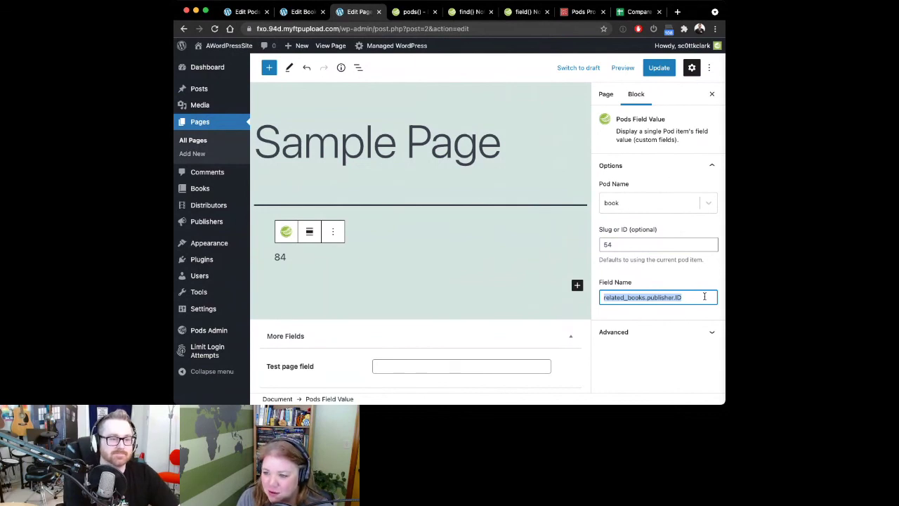
click(705, 297)
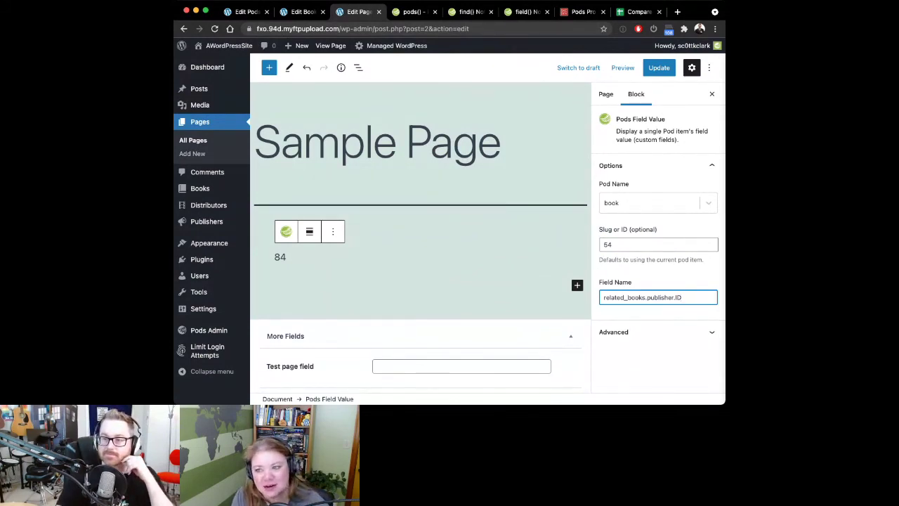
key(super+Tab)
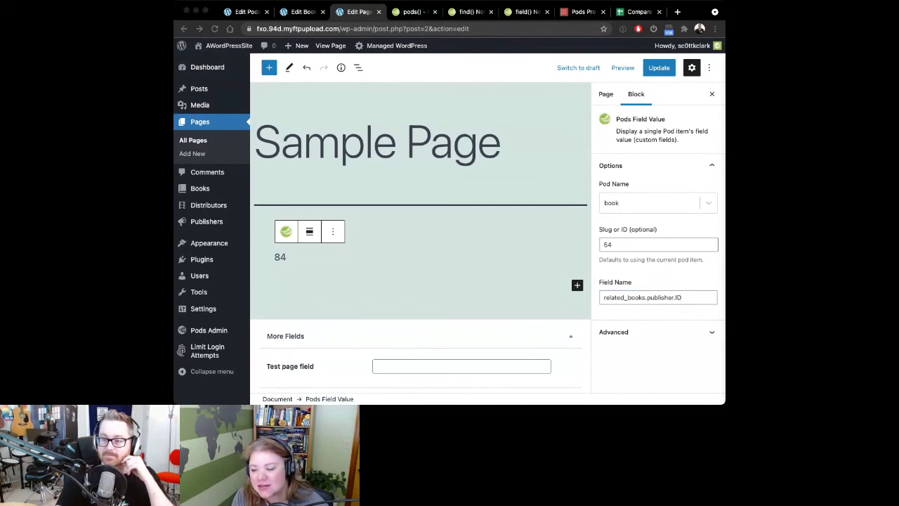